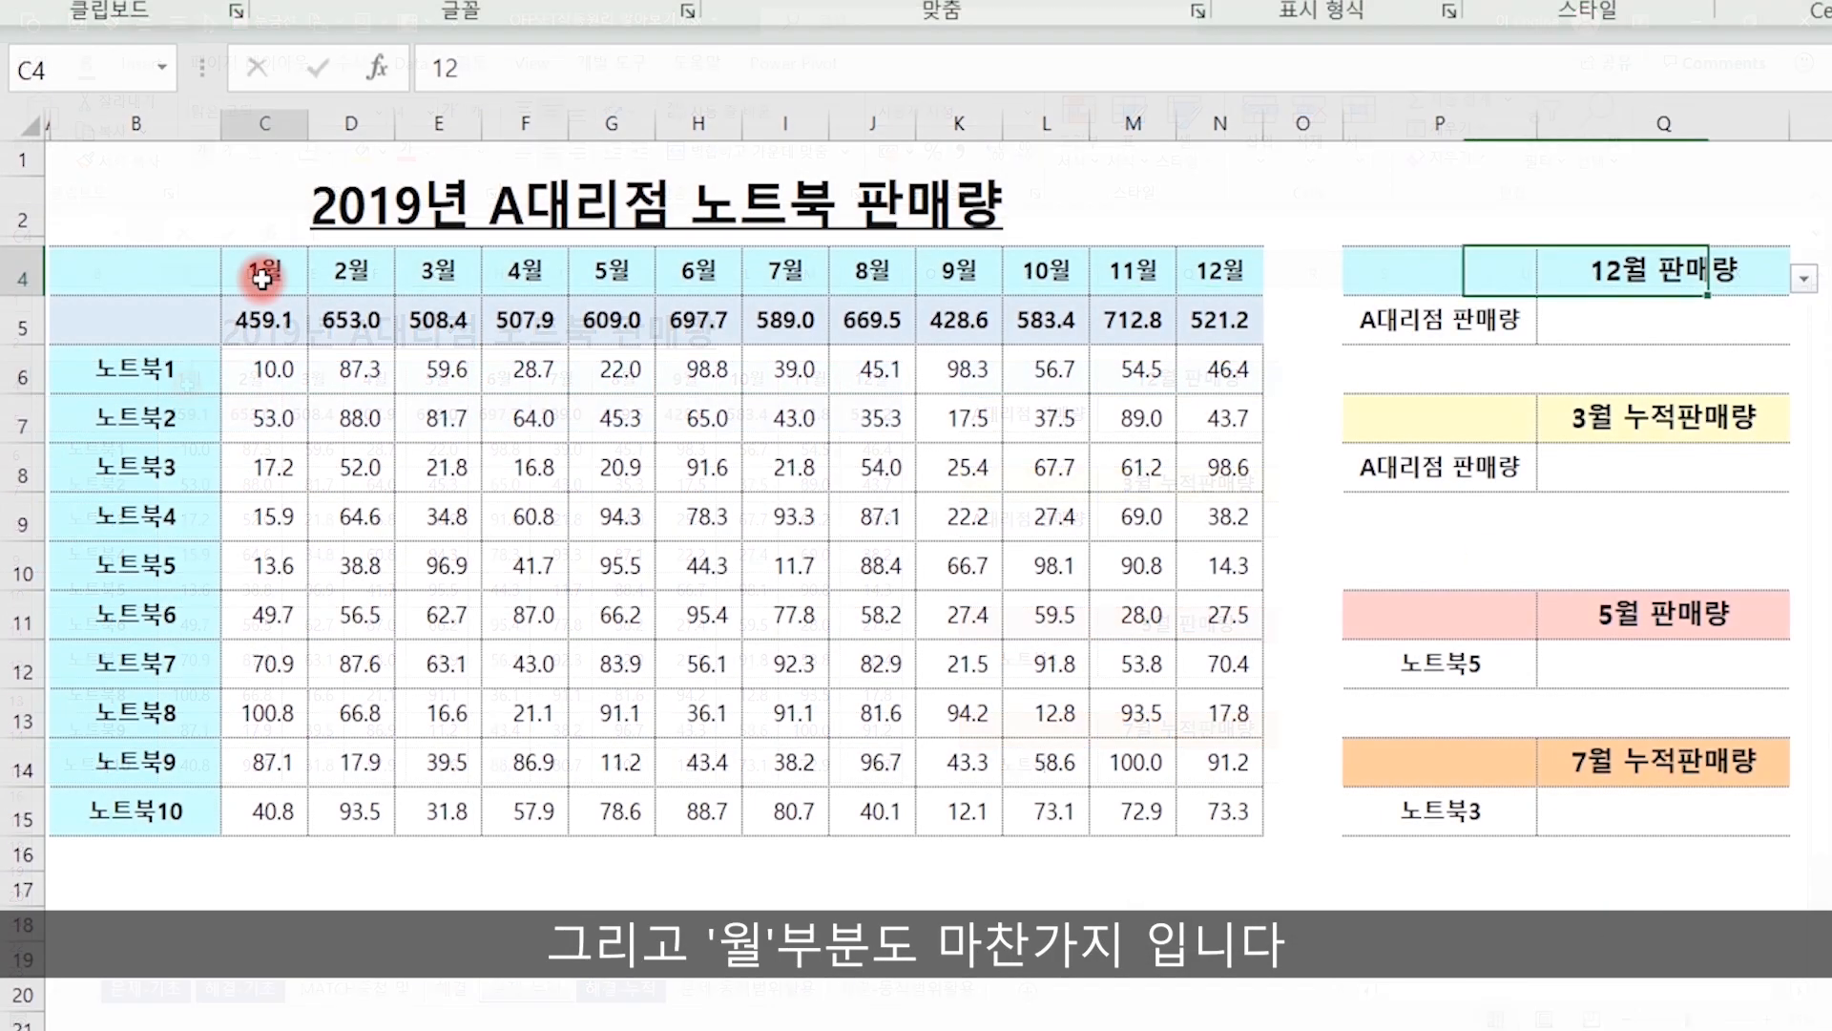
Examine the underlying values of the month headers in row 4 and the month selector cells Q4, Q7, Q11 and Q14.
click(612, 272)
click(879, 274)
click(698, 274)
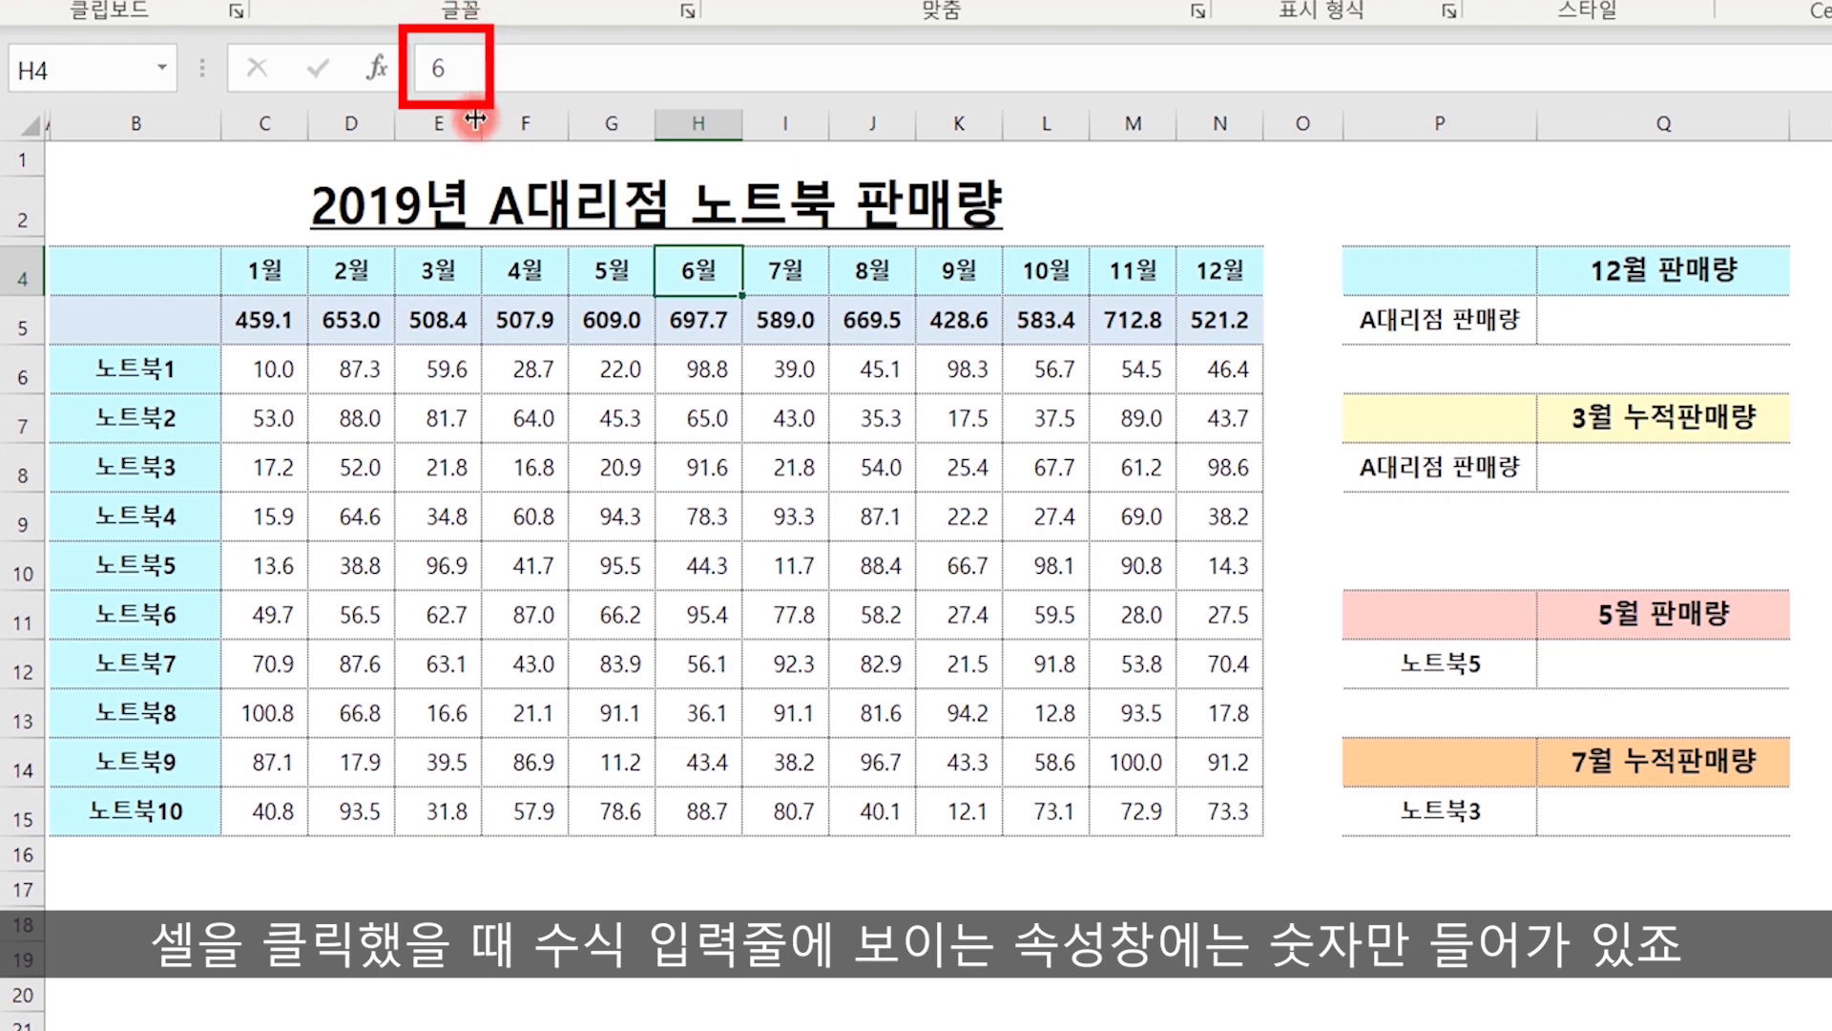
click(1643, 269)
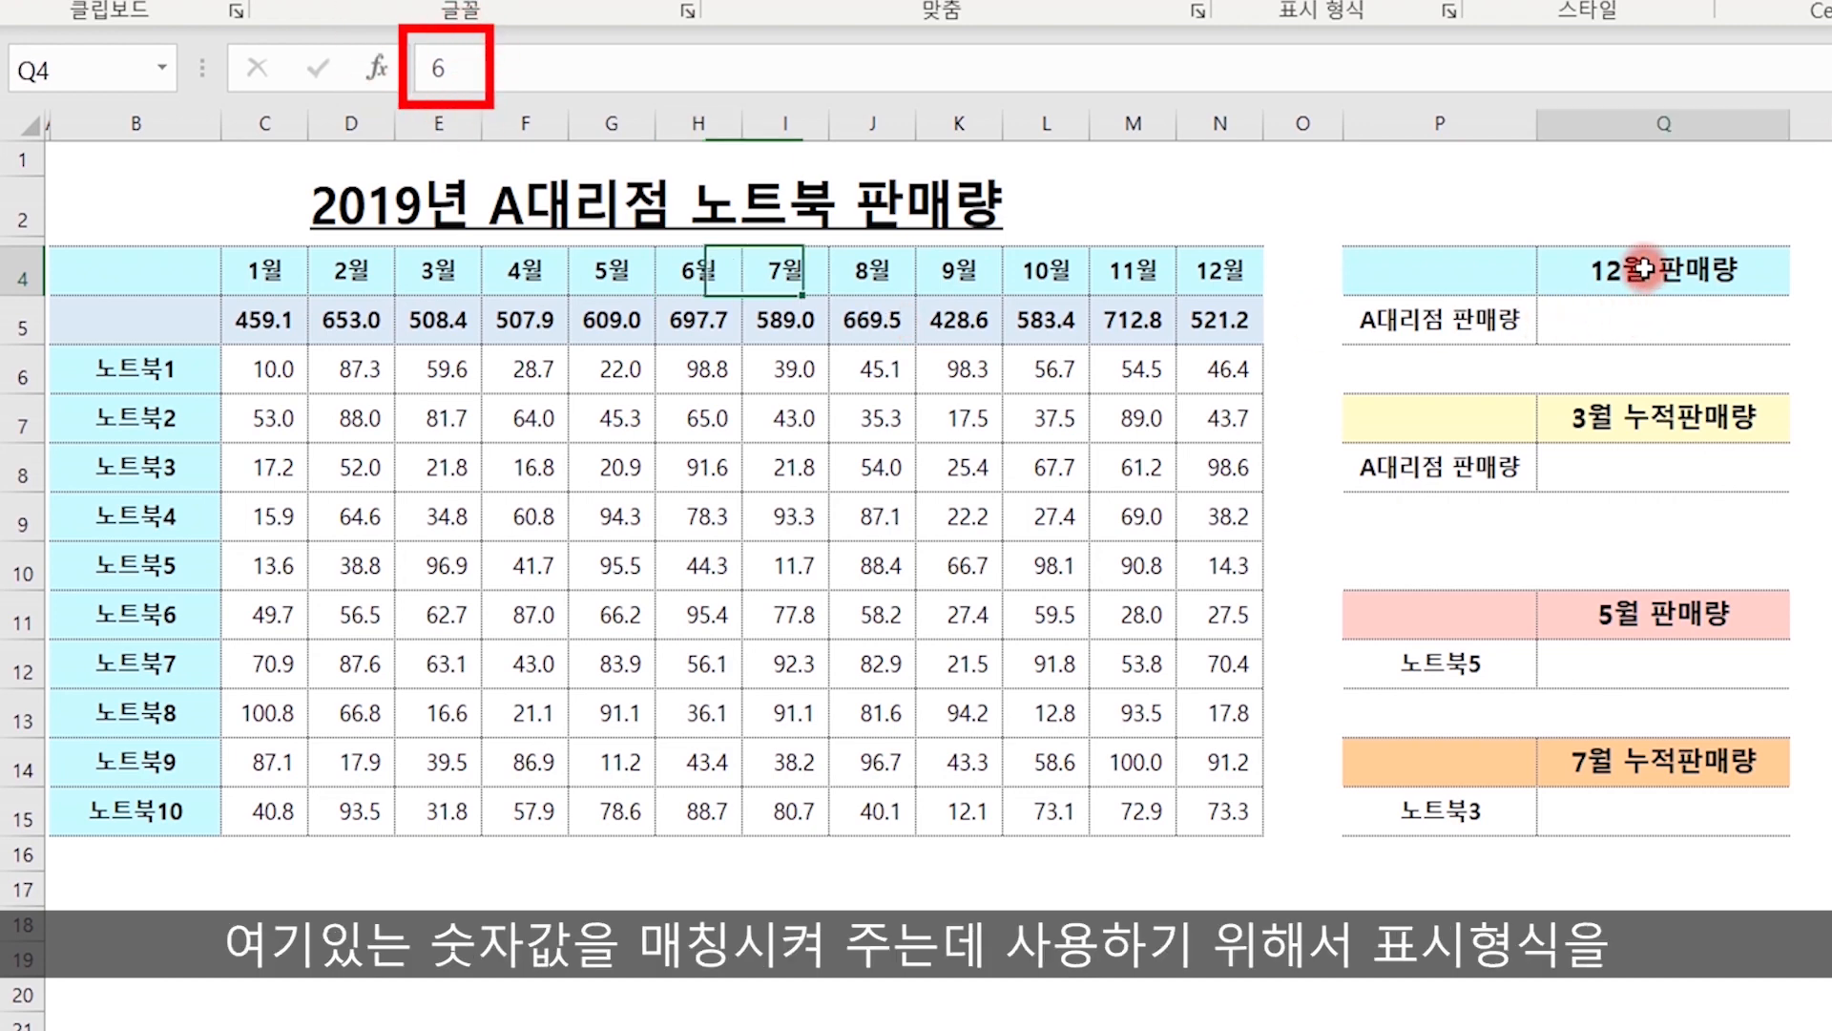
click(1646, 420)
click(1672, 615)
click(1691, 769)
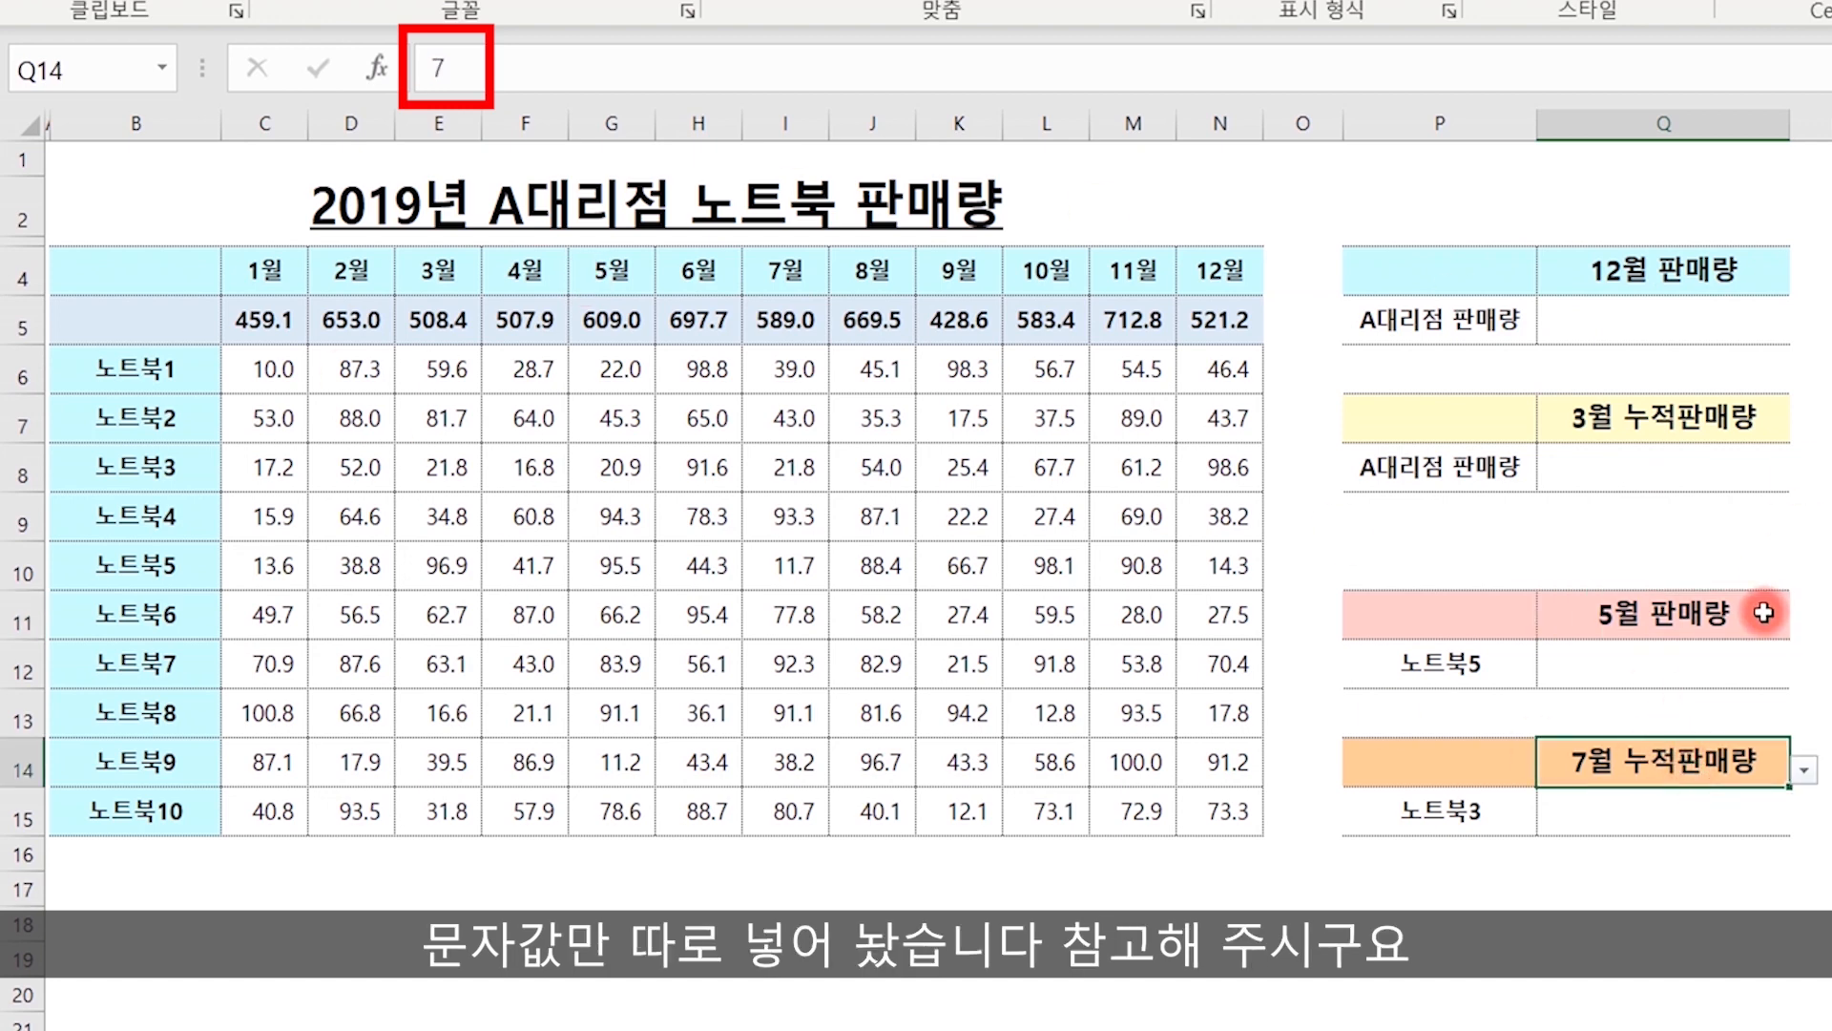
click(1802, 612)
Review the data validation settings of month selector cell Q4, including its list source.
click(1611, 267)
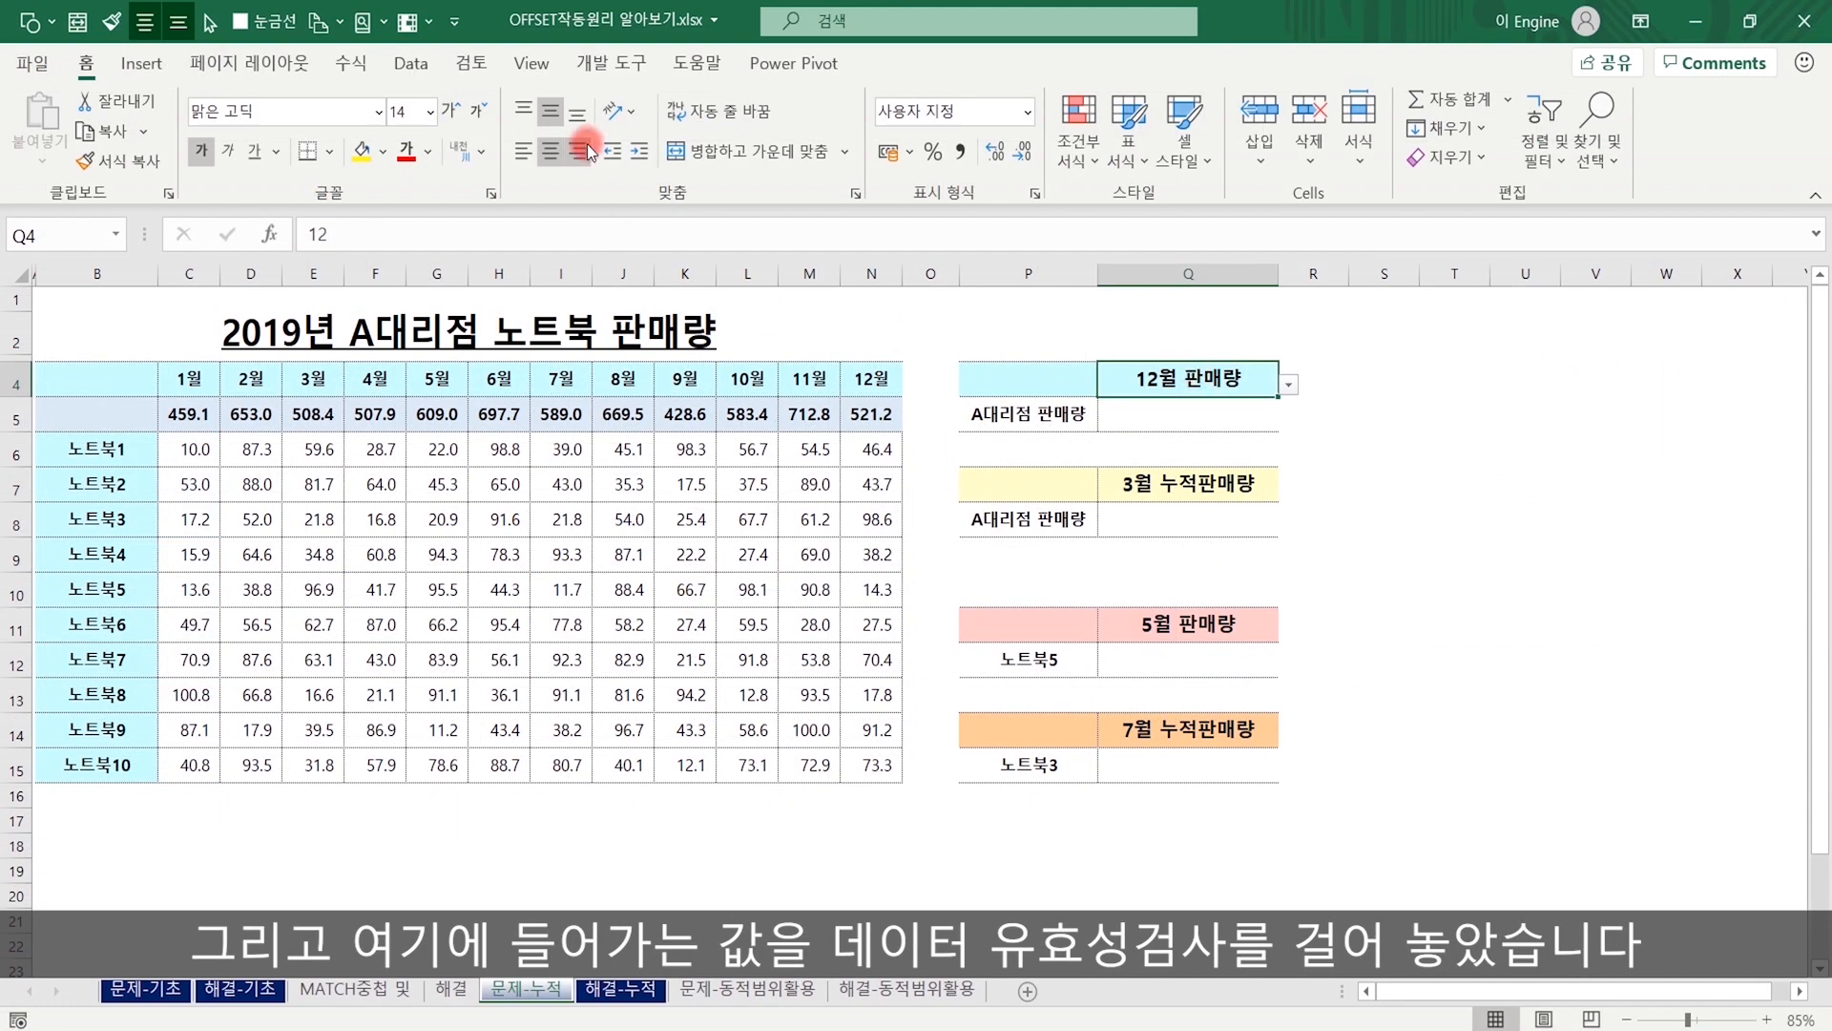
click(412, 65)
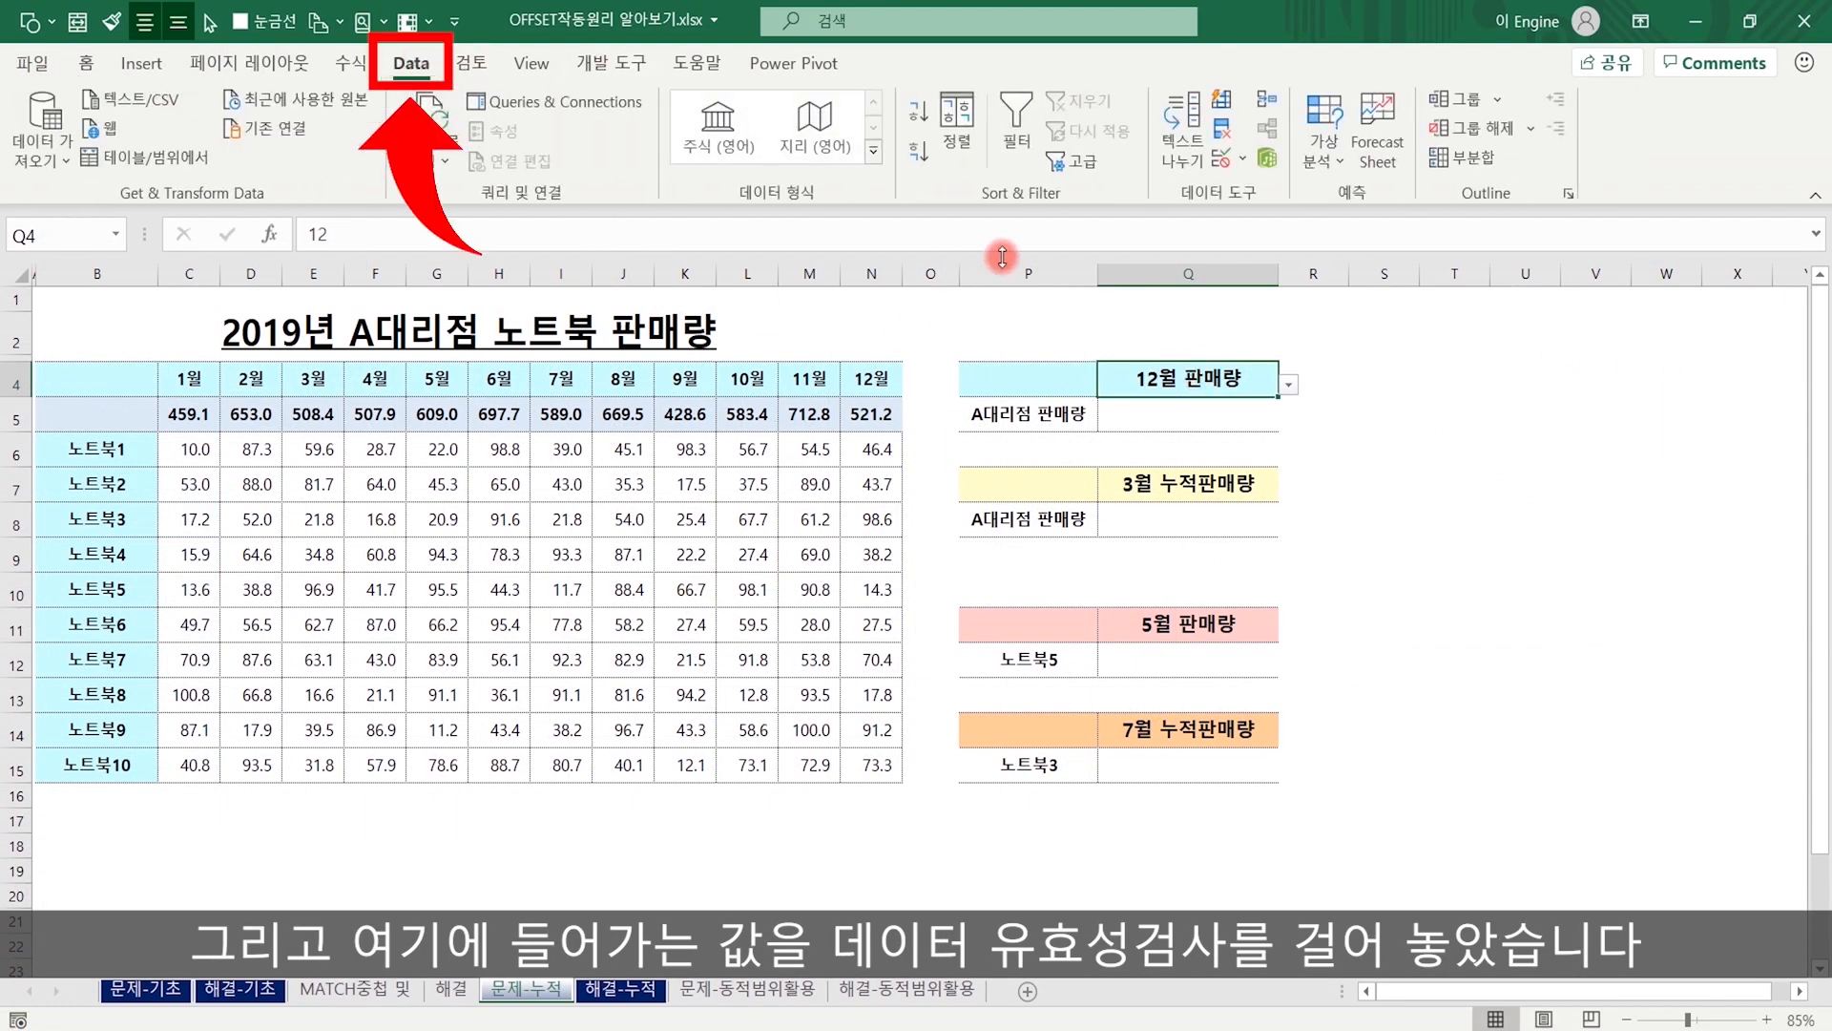
click(1221, 158)
click(1339, 535)
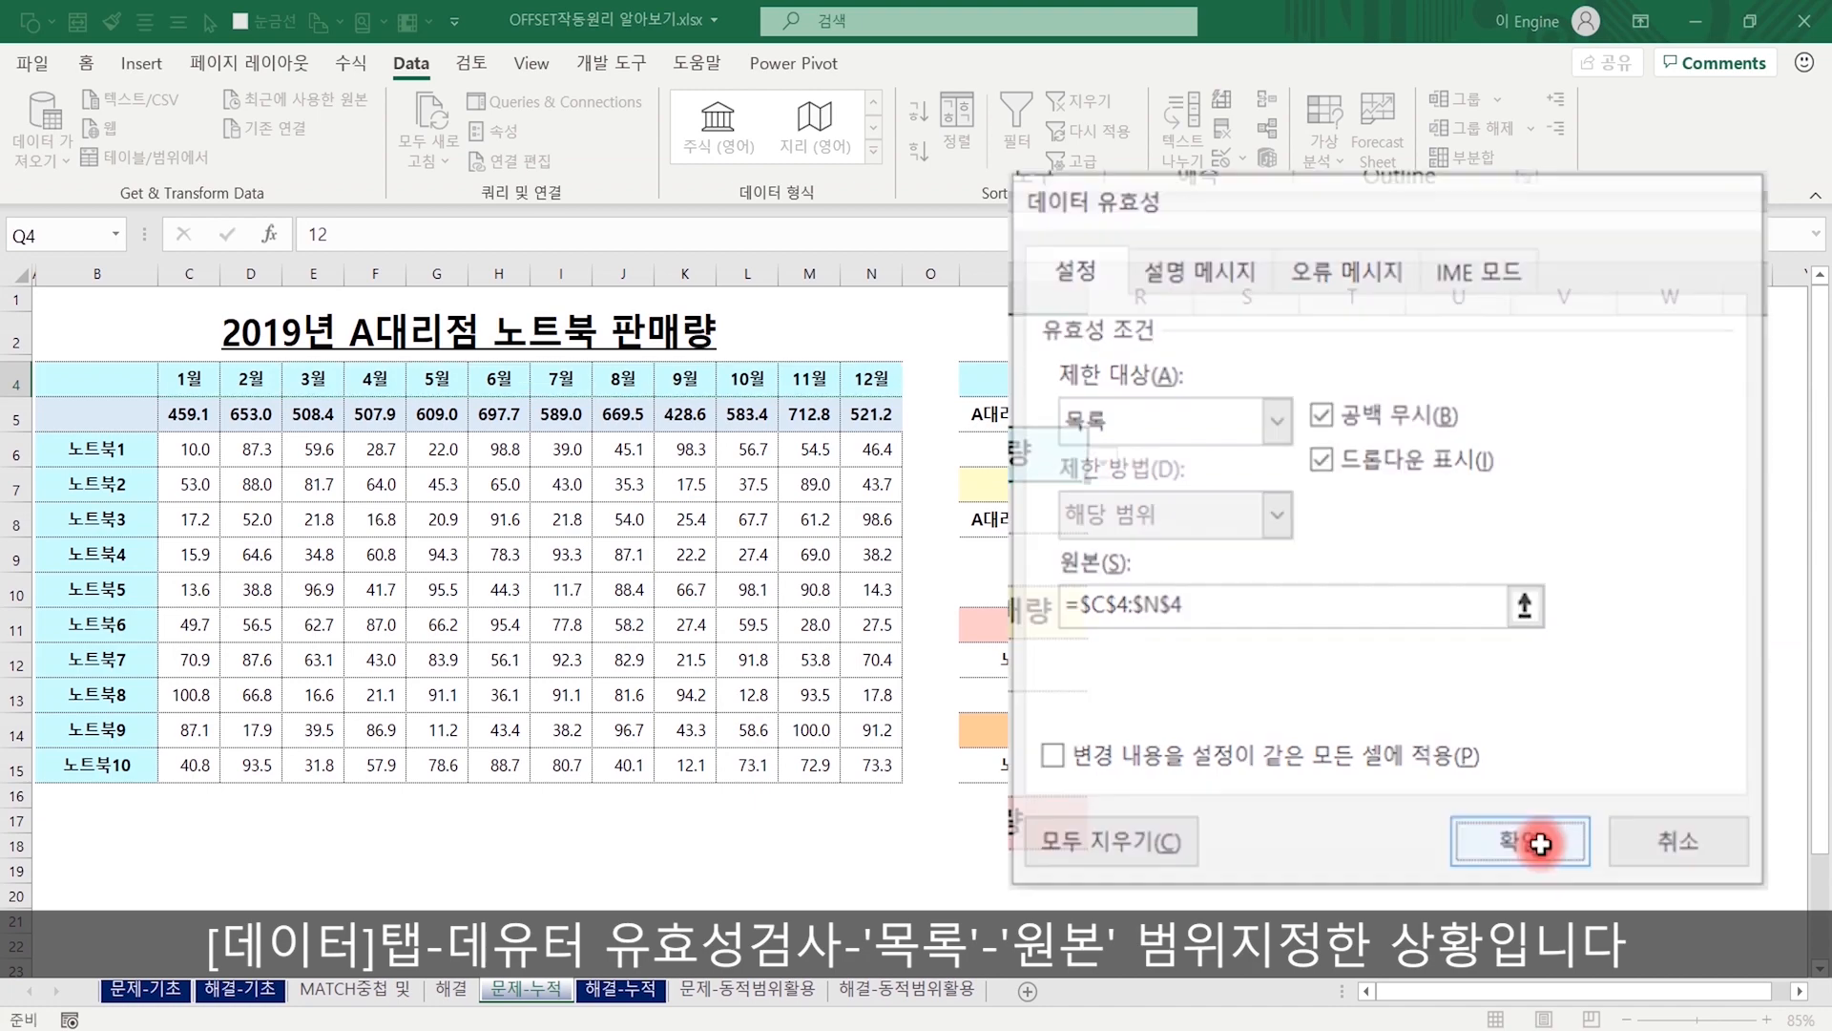
click(1576, 836)
Examine the formulas behind the monthly totals in C5:N5, including the September total.
click(1489, 465)
click(1223, 420)
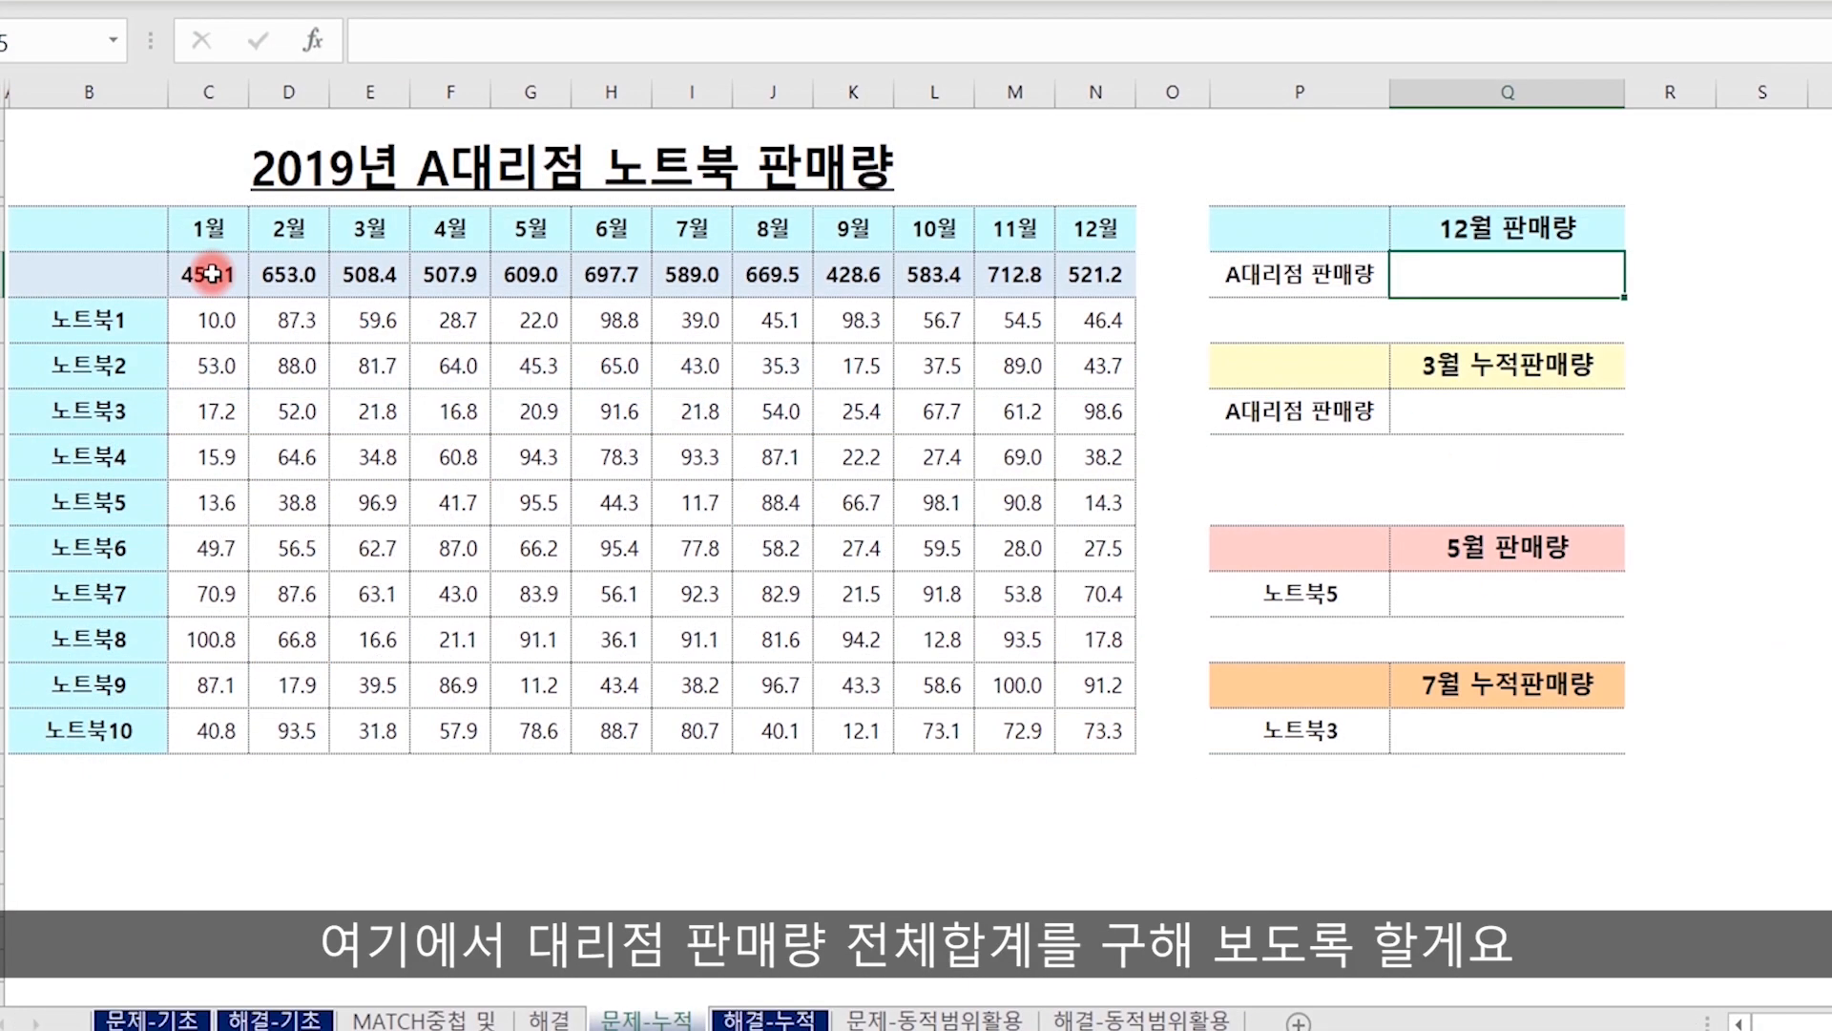
drag(212, 274, 1098, 274)
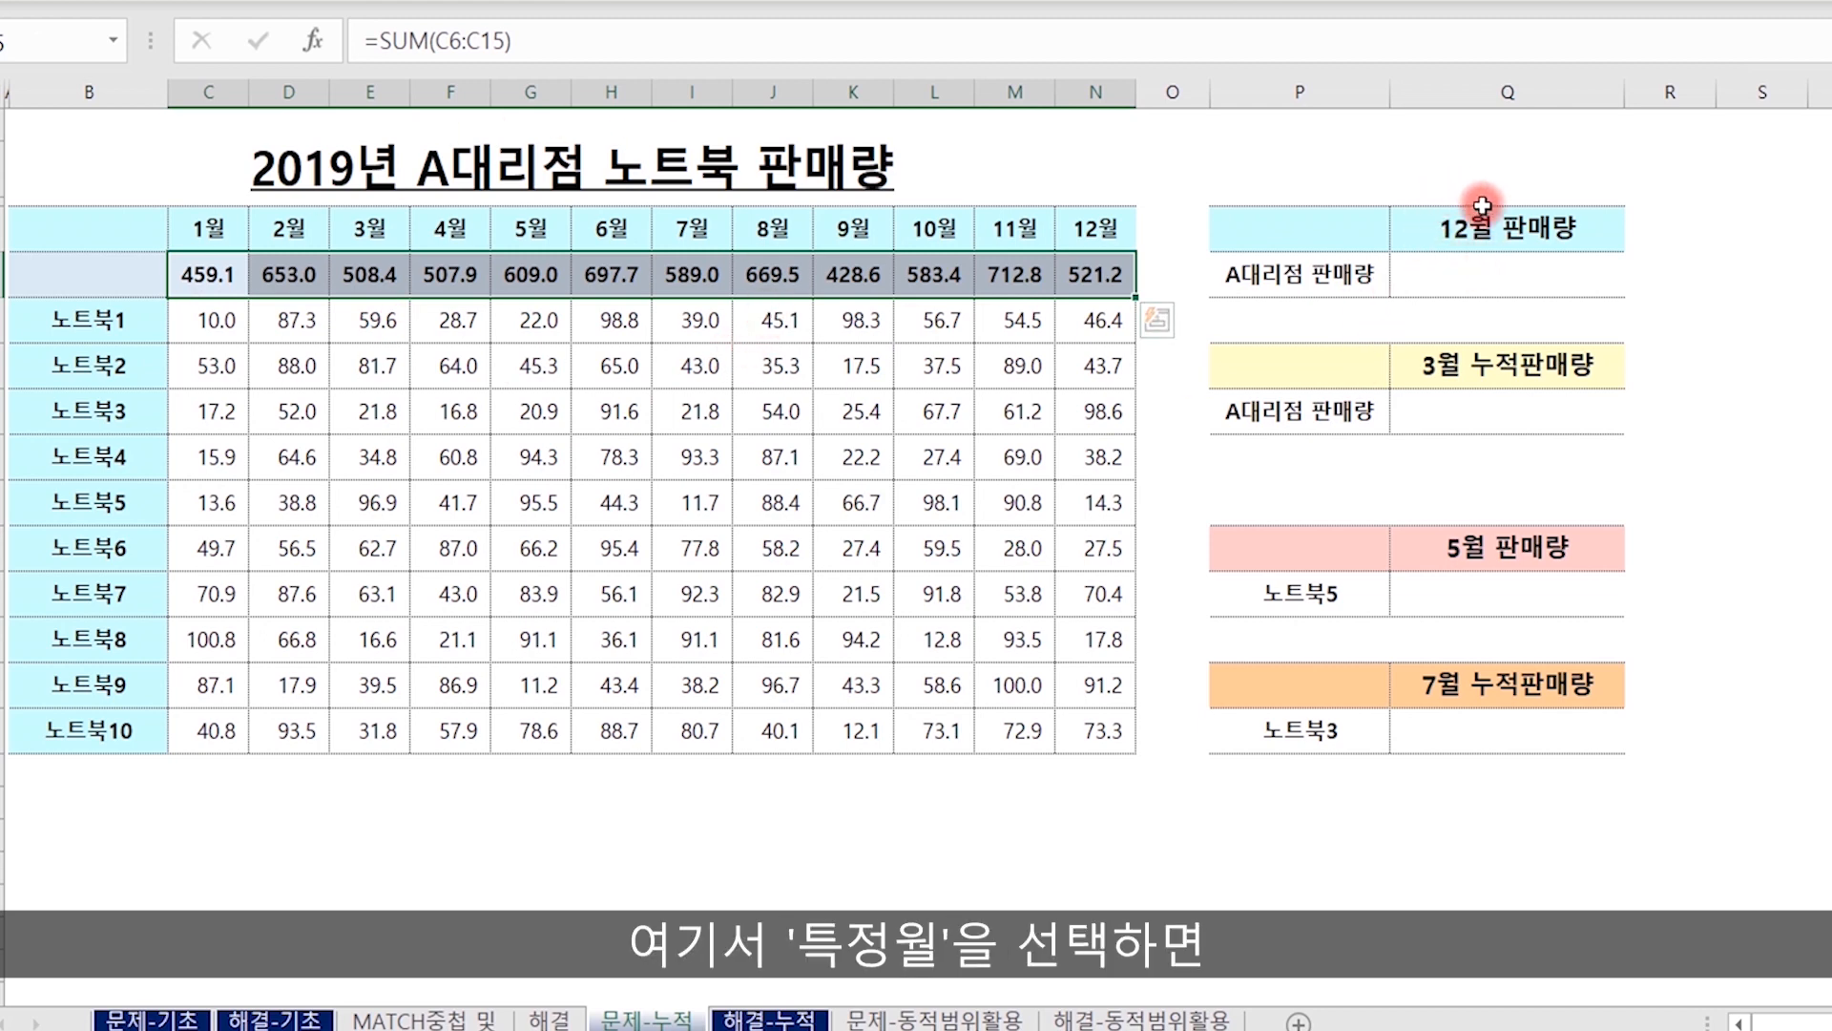
click(849, 265)
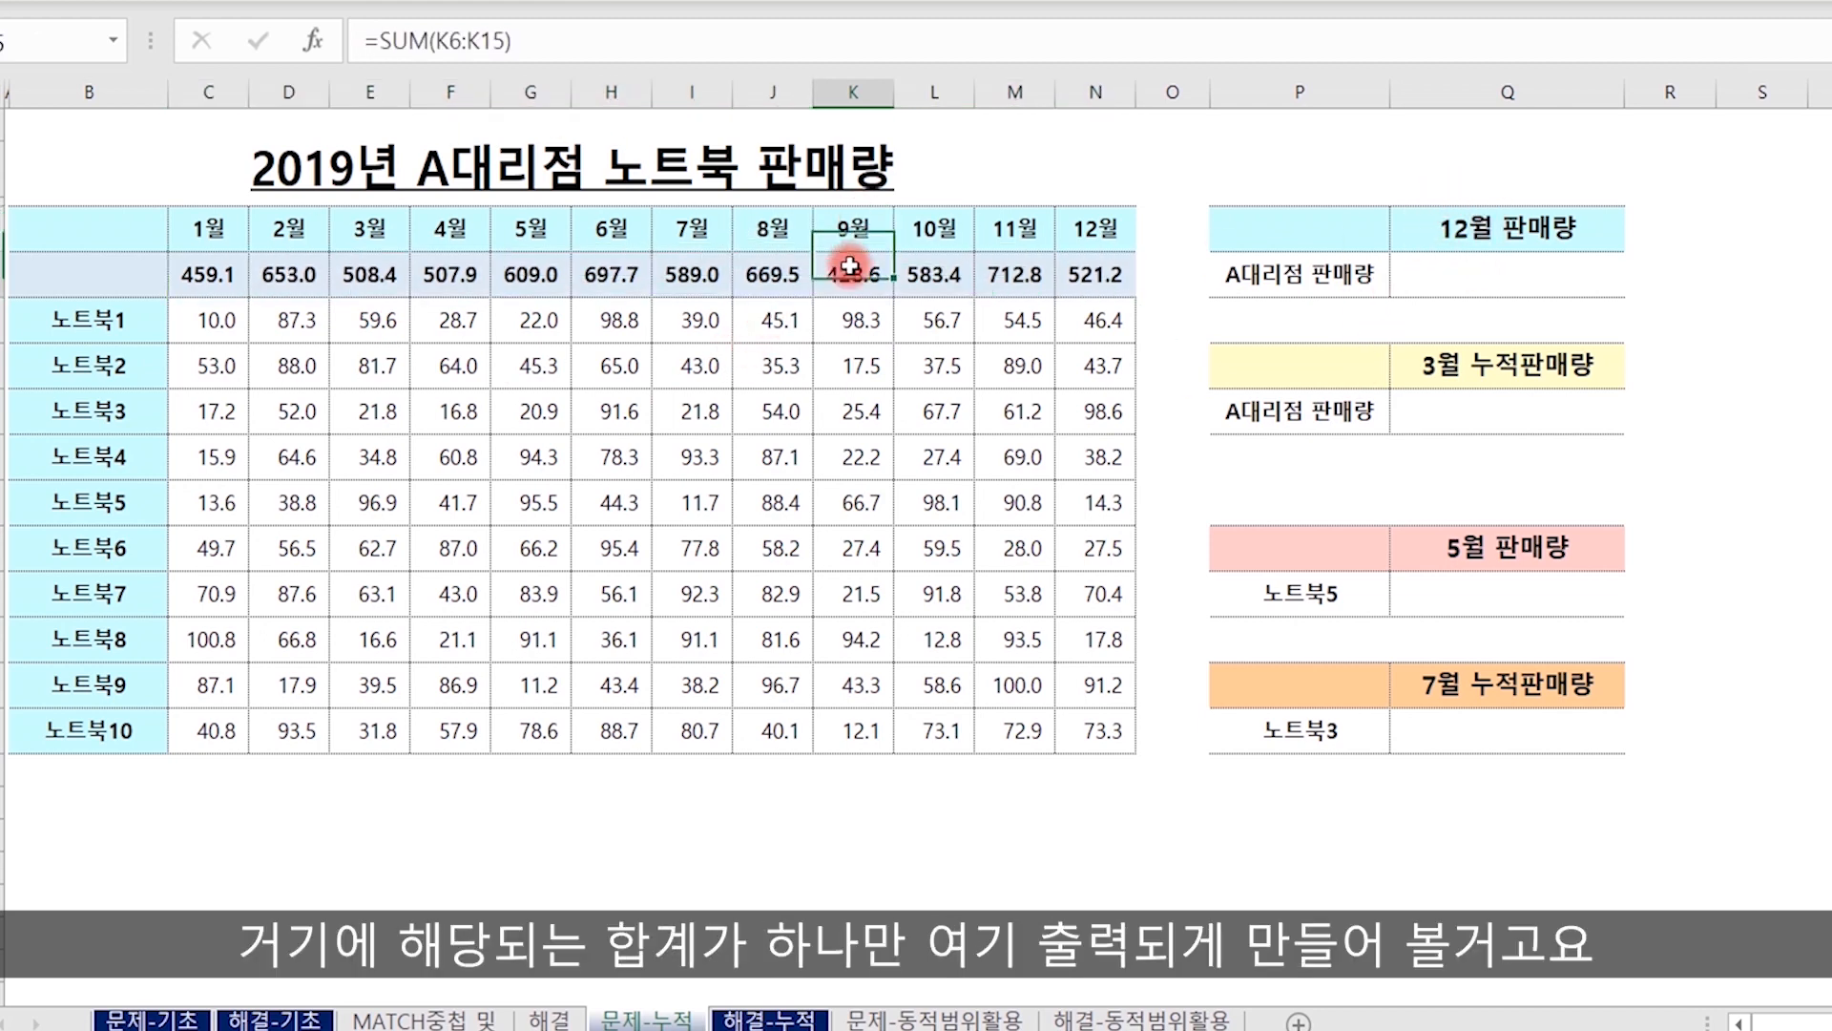
mouse_move(849, 265)
mouse_down()
mouse_move(902, 217)
mouse_move(1350, 255)
mouse_move(1317, 277)
mouse_up()
drag(1295, 340, 1313, 327)
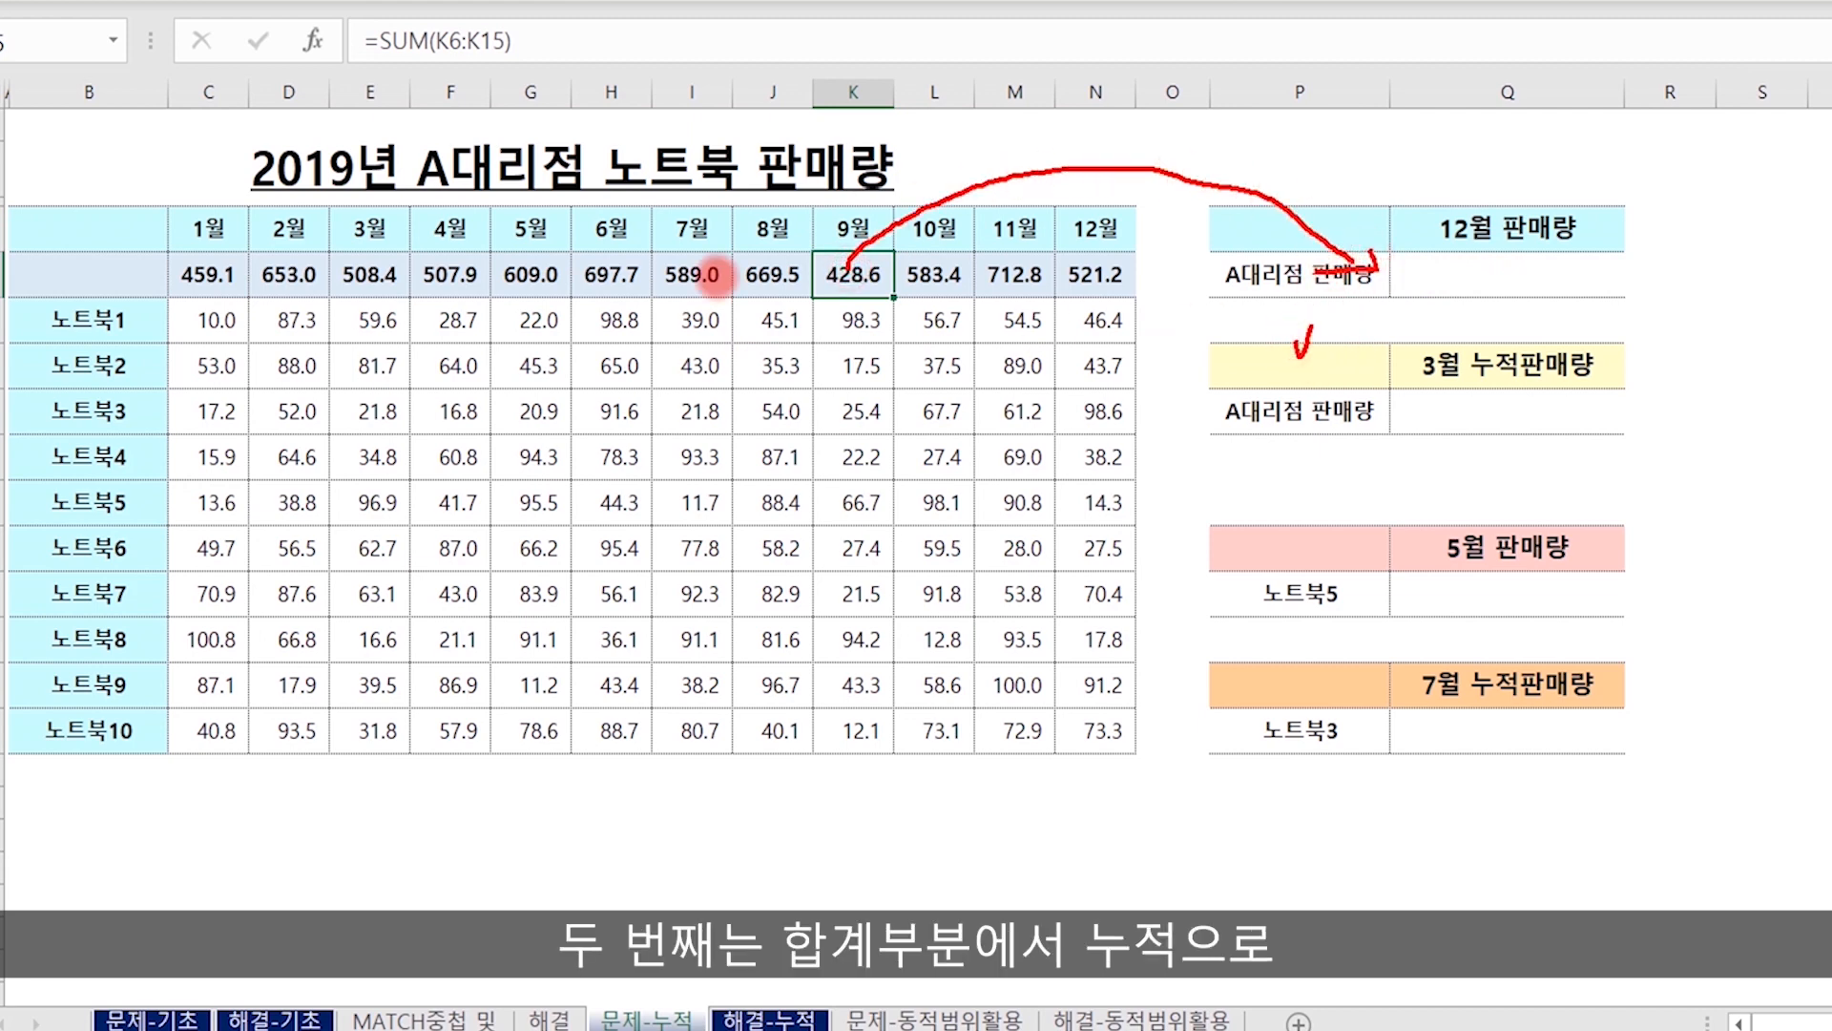
mouse_move(159, 236)
mouse_down()
mouse_move(530, 318)
mouse_move(1186, 315)
mouse_move(1162, 305)
mouse_up()
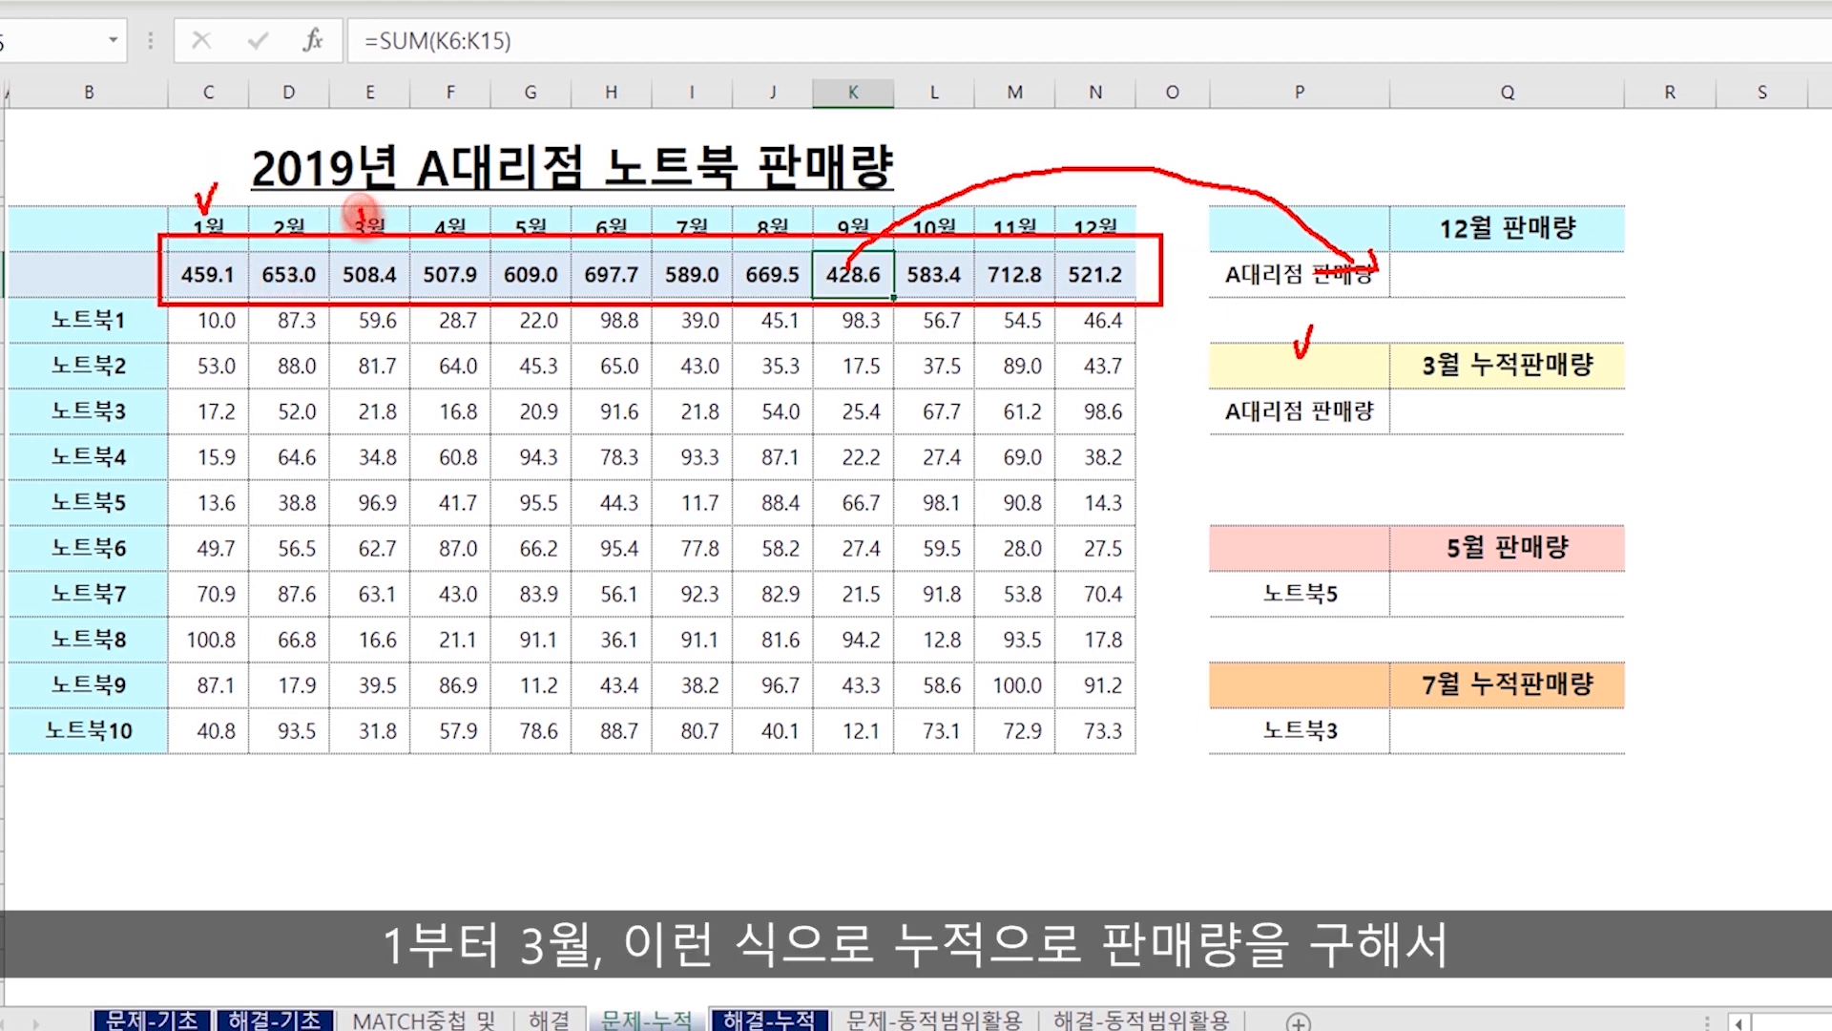
drag(361, 210, 386, 196)
mouse_move(155, 236)
mouse_down()
mouse_move(304, 298)
mouse_move(411, 300)
mouse_move(1241, 456)
mouse_move(1443, 434)
mouse_move(1447, 454)
mouse_up()
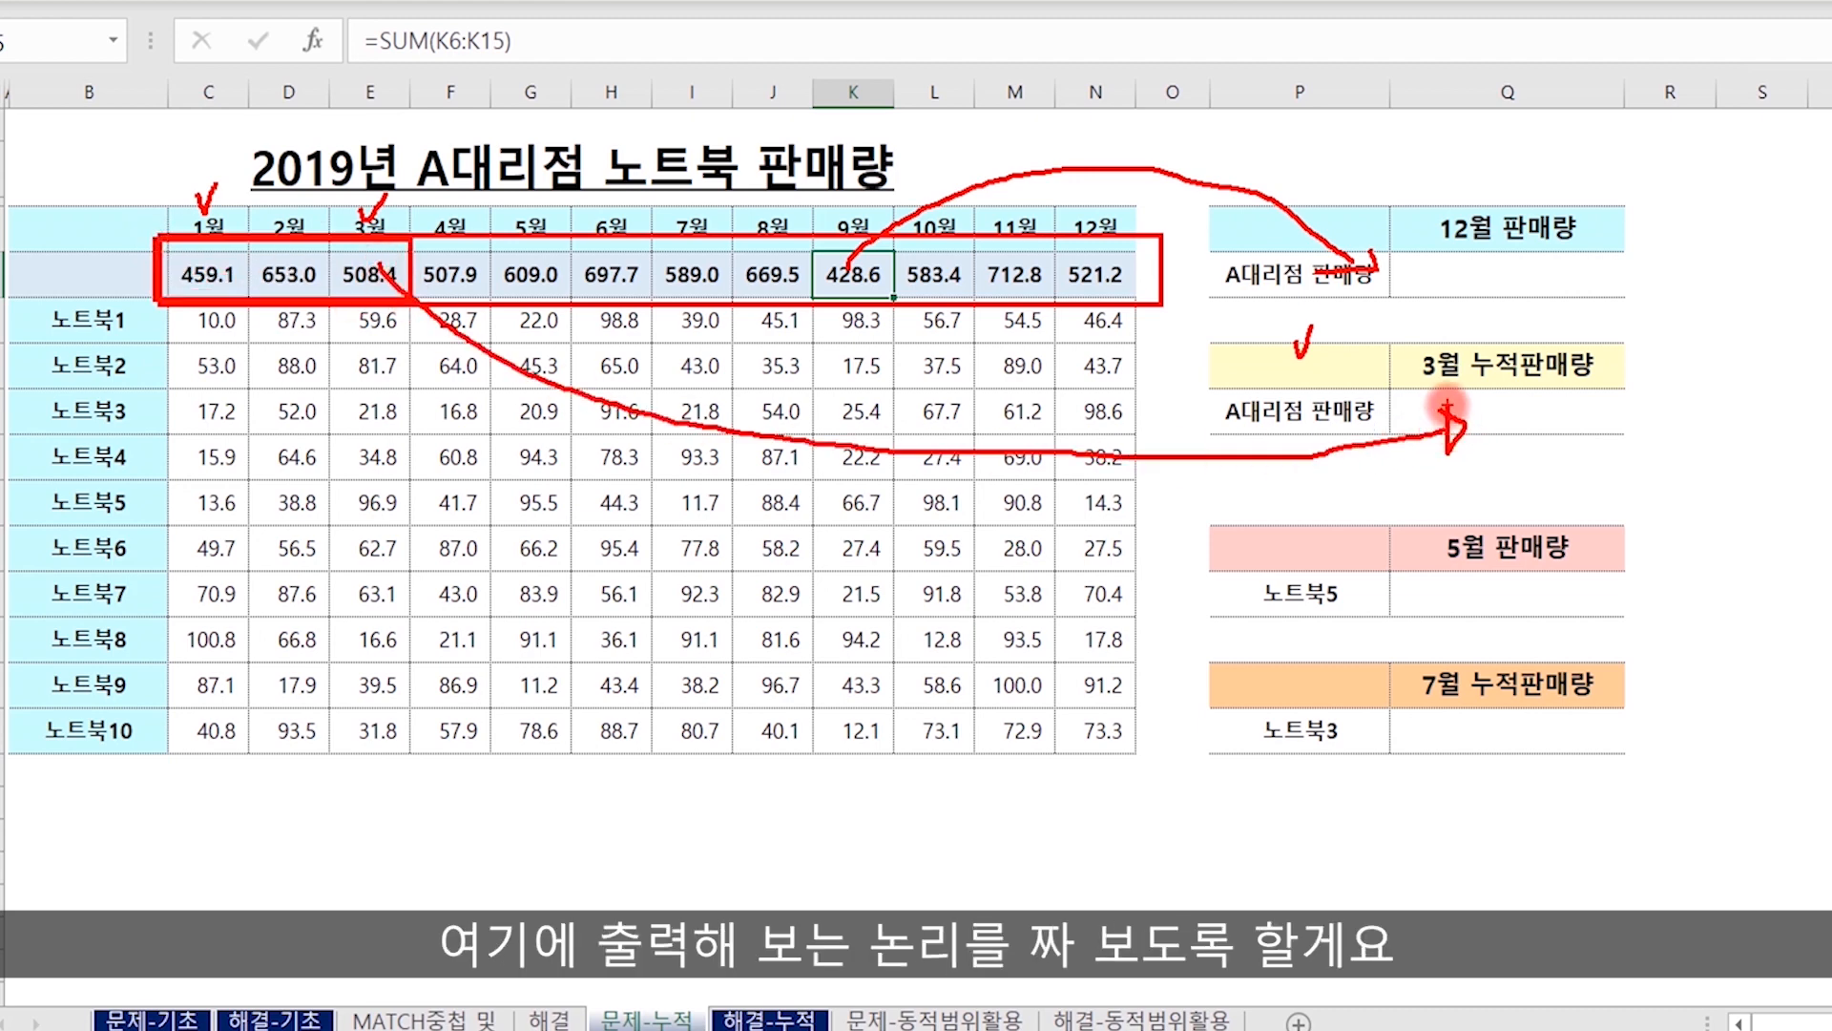
mouse_move(1214, 547)
mouse_down()
mouse_move(1183, 611)
mouse_move(1217, 727)
mouse_up()
mouse_move(6, 292)
mouse_down()
mouse_move(171, 597)
mouse_move(172, 771)
mouse_up()
mouse_move(1231, 563)
mouse_down()
mouse_move(1238, 598)
mouse_move(1248, 558)
mouse_up()
mouse_move(1465, 568)
mouse_down()
mouse_move(1517, 566)
mouse_move(1493, 587)
mouse_up()
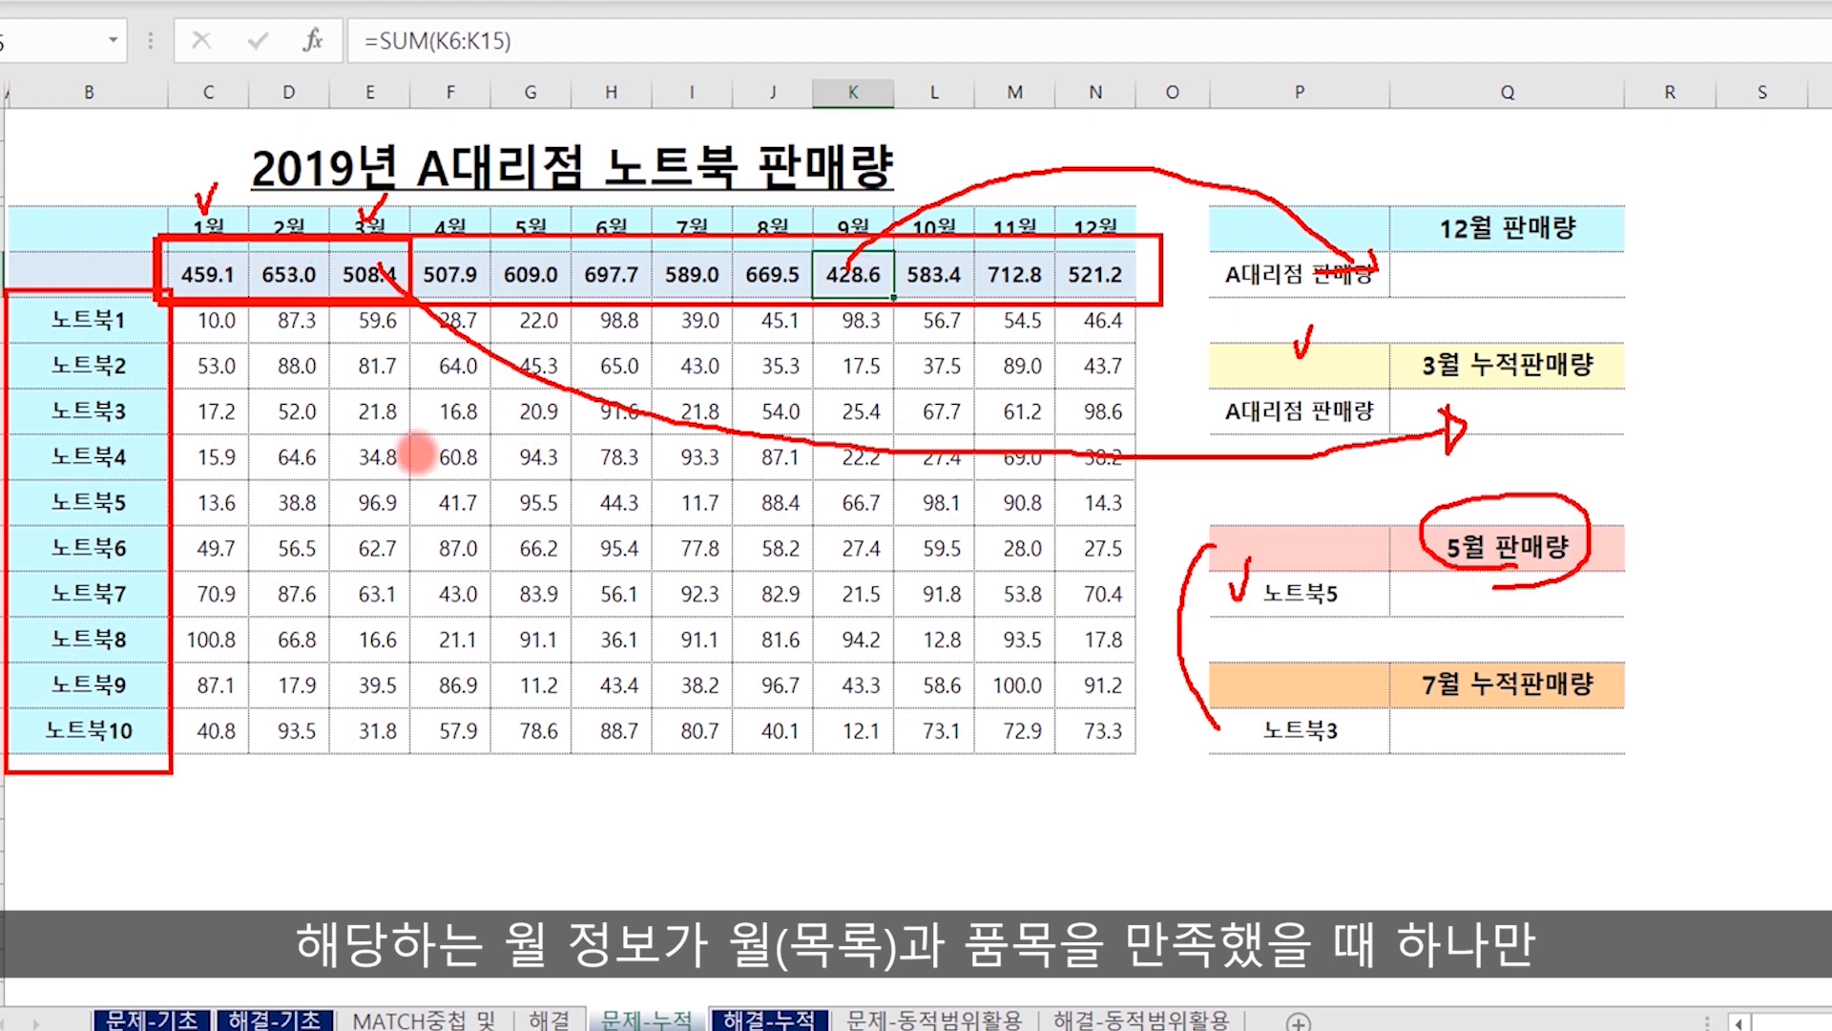
mouse_move(421, 454)
mouse_down()
mouse_move(563, 495)
mouse_move(1428, 611)
mouse_up()
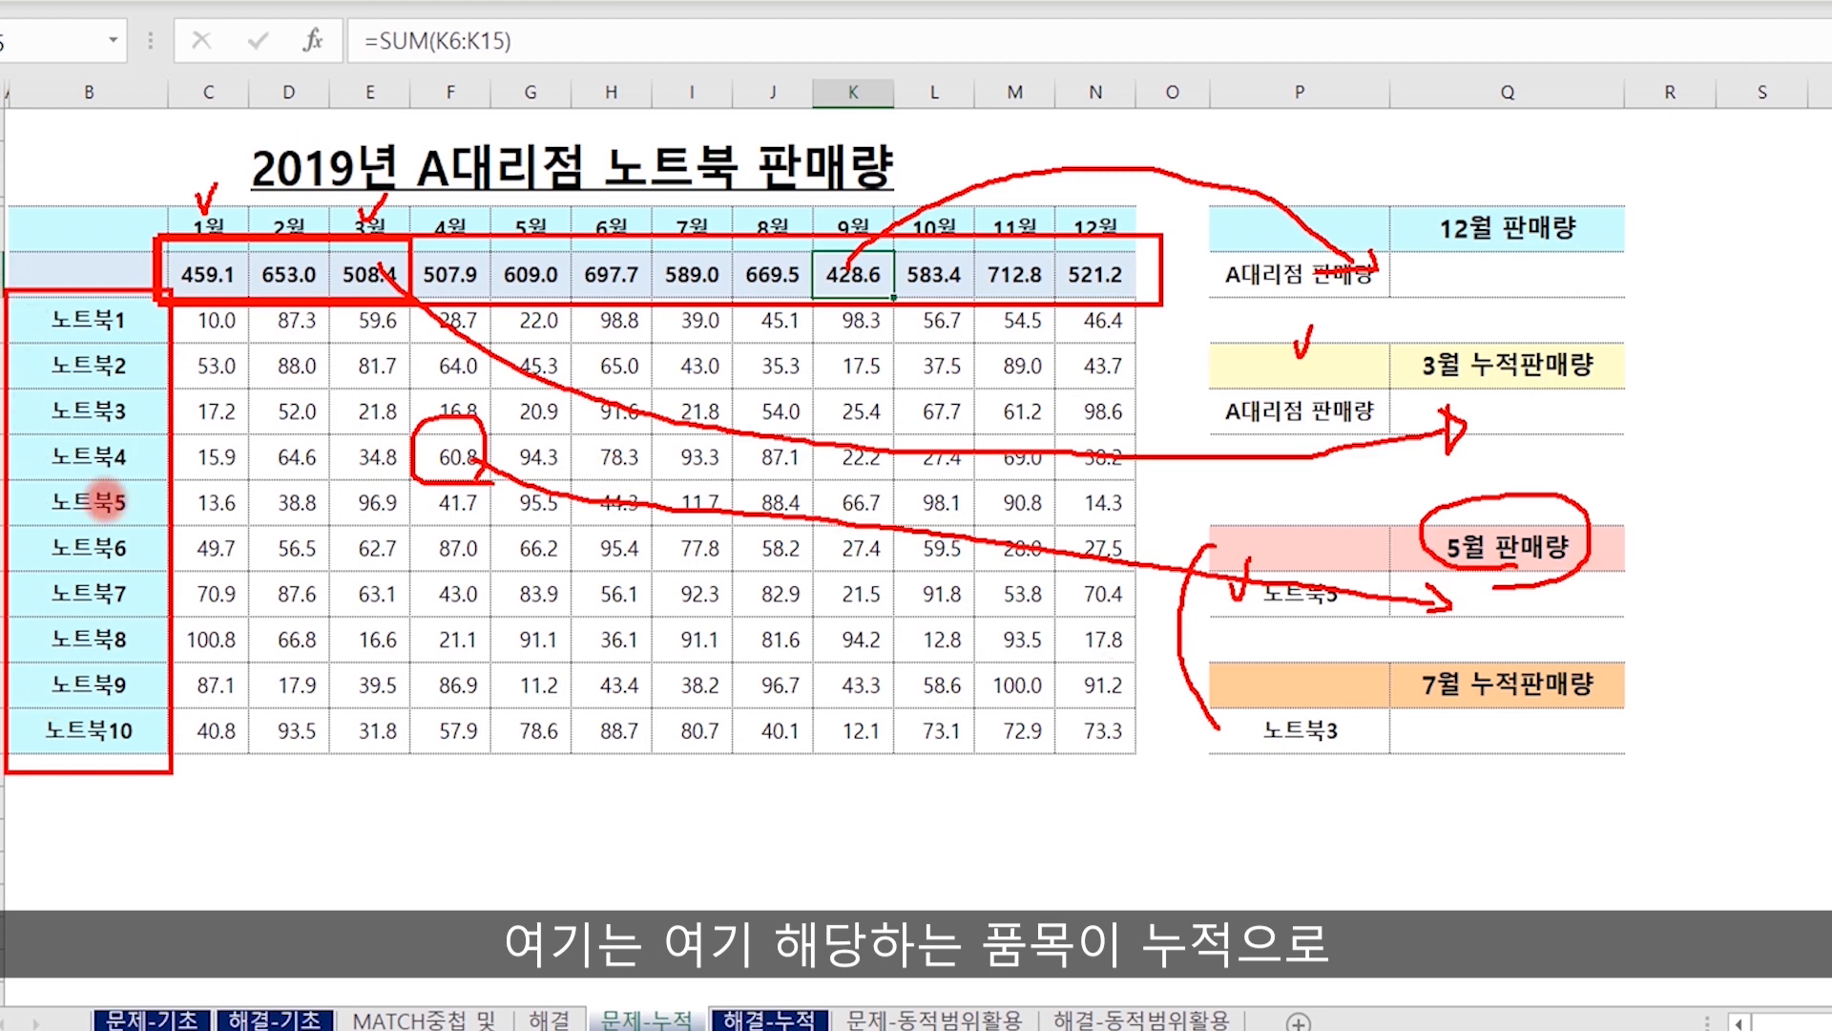
drag(168, 213, 167, 191)
drag(341, 207, 575, 247)
mouse_move(512, 536)
mouse_down()
mouse_move(1482, 866)
mouse_move(1516, 771)
mouse_up()
key(Escape)
Begin an OFFSET formula in cell Q5 with C4 as the reference and a row offset of 1.
click(1533, 275)
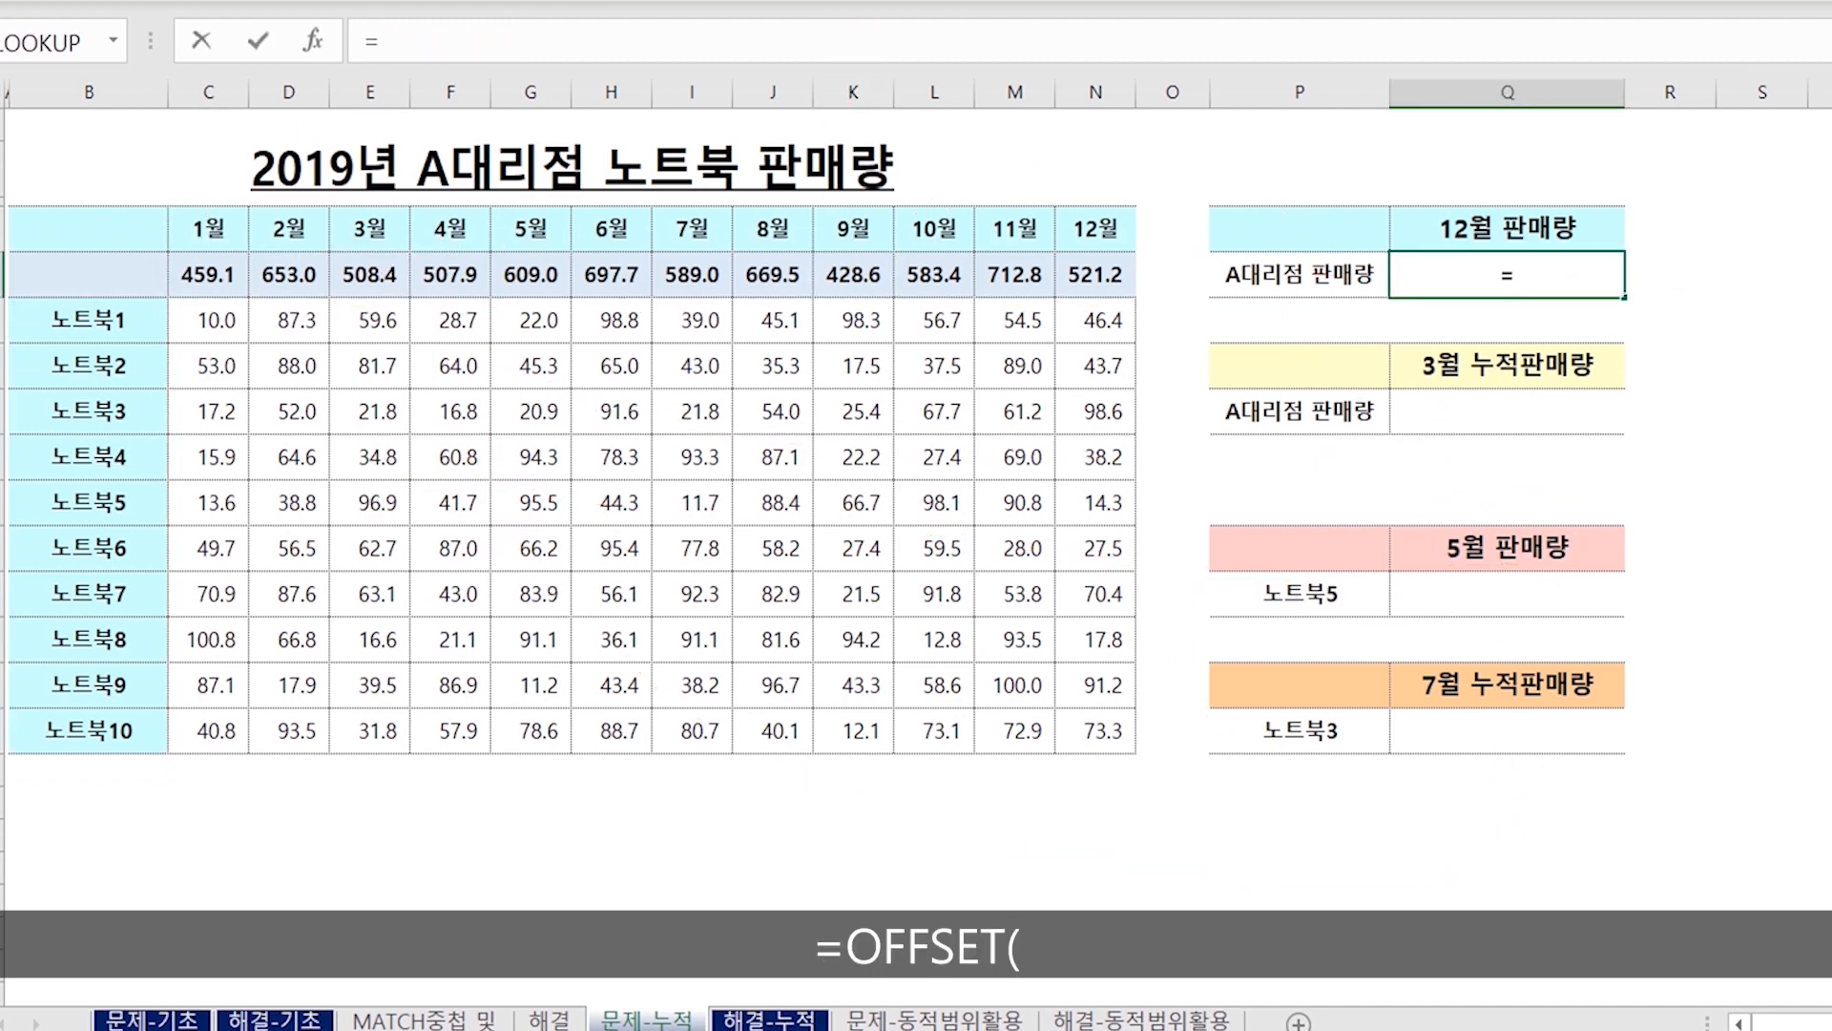
text(=of)
key(Tab)
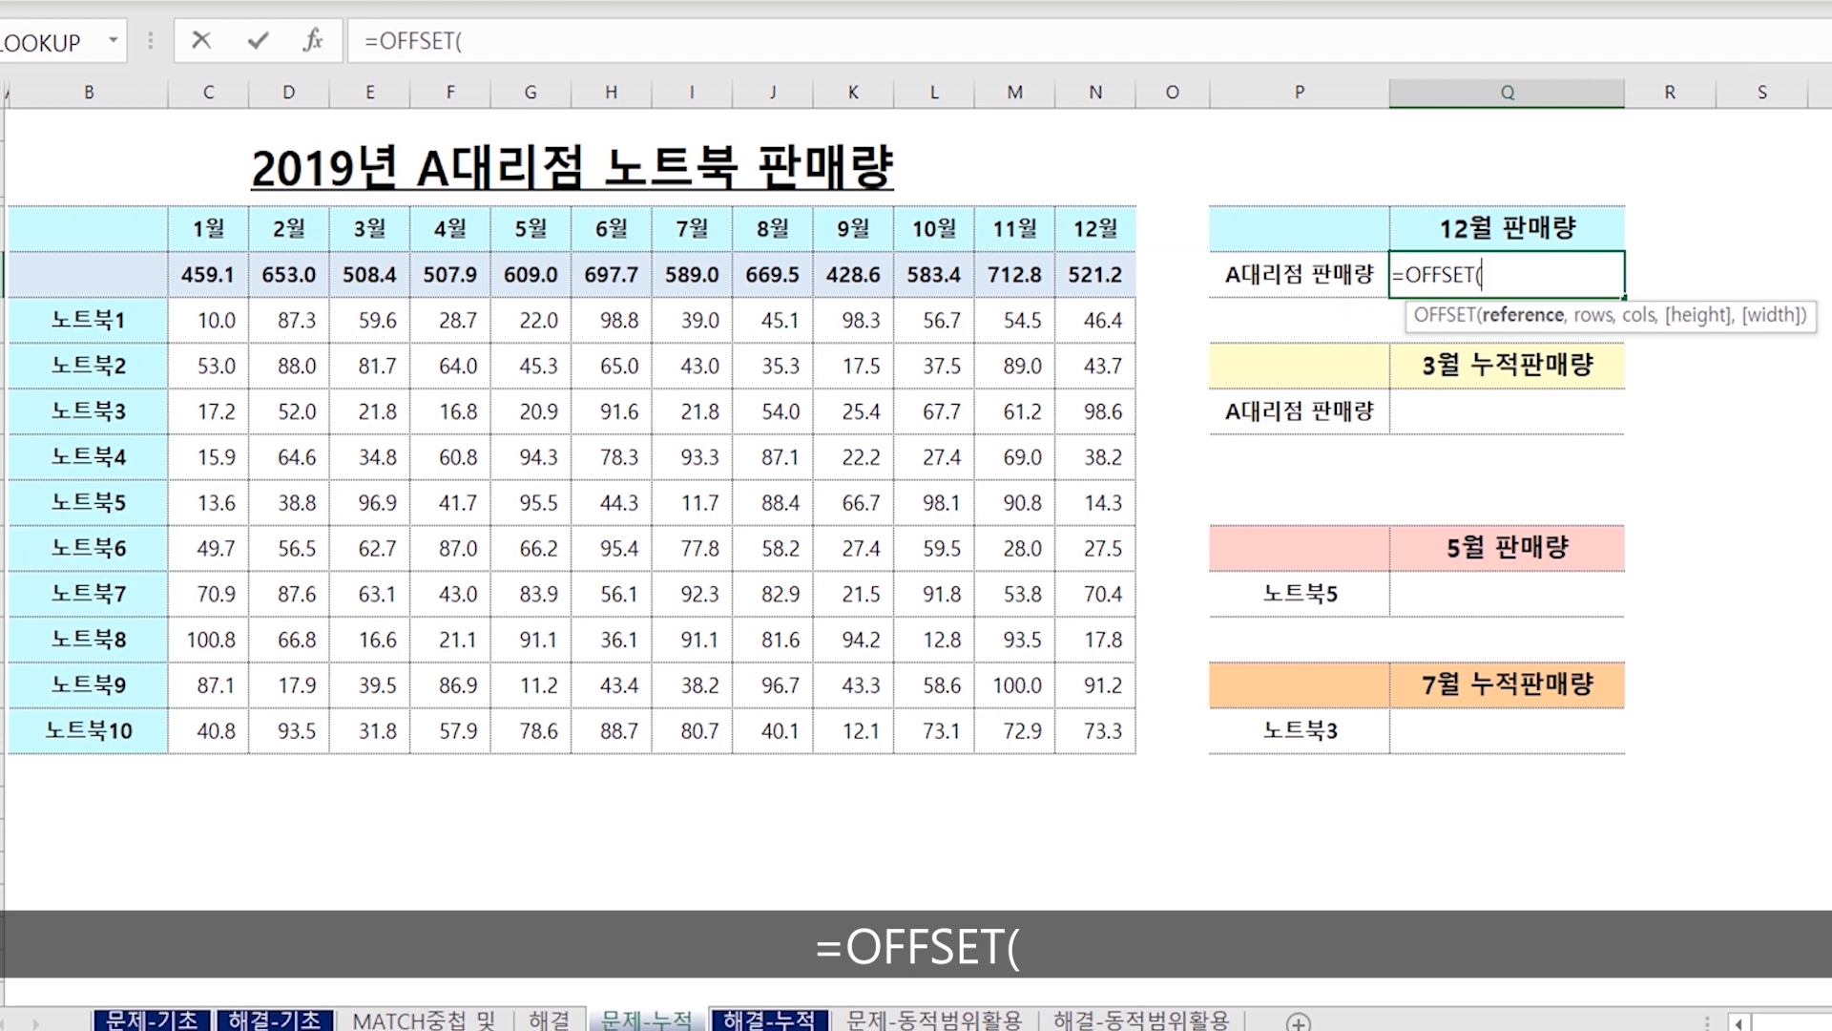
click(225, 225)
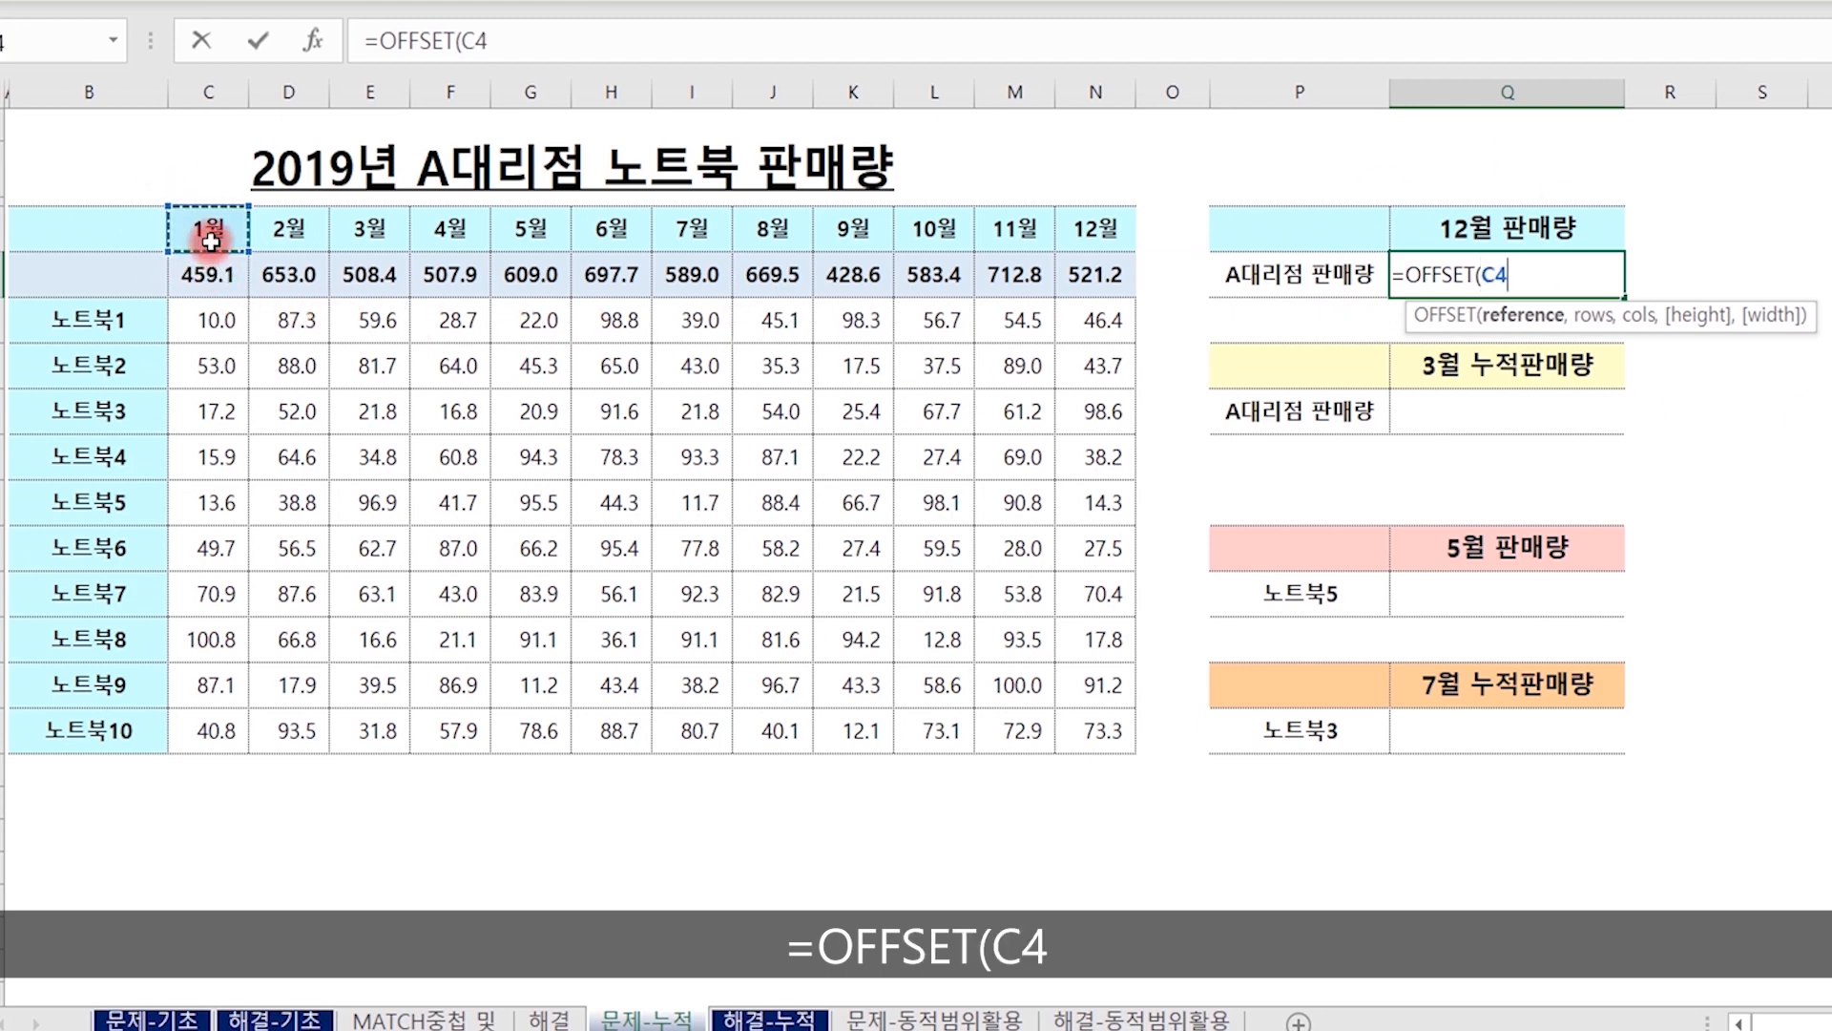
text(,)
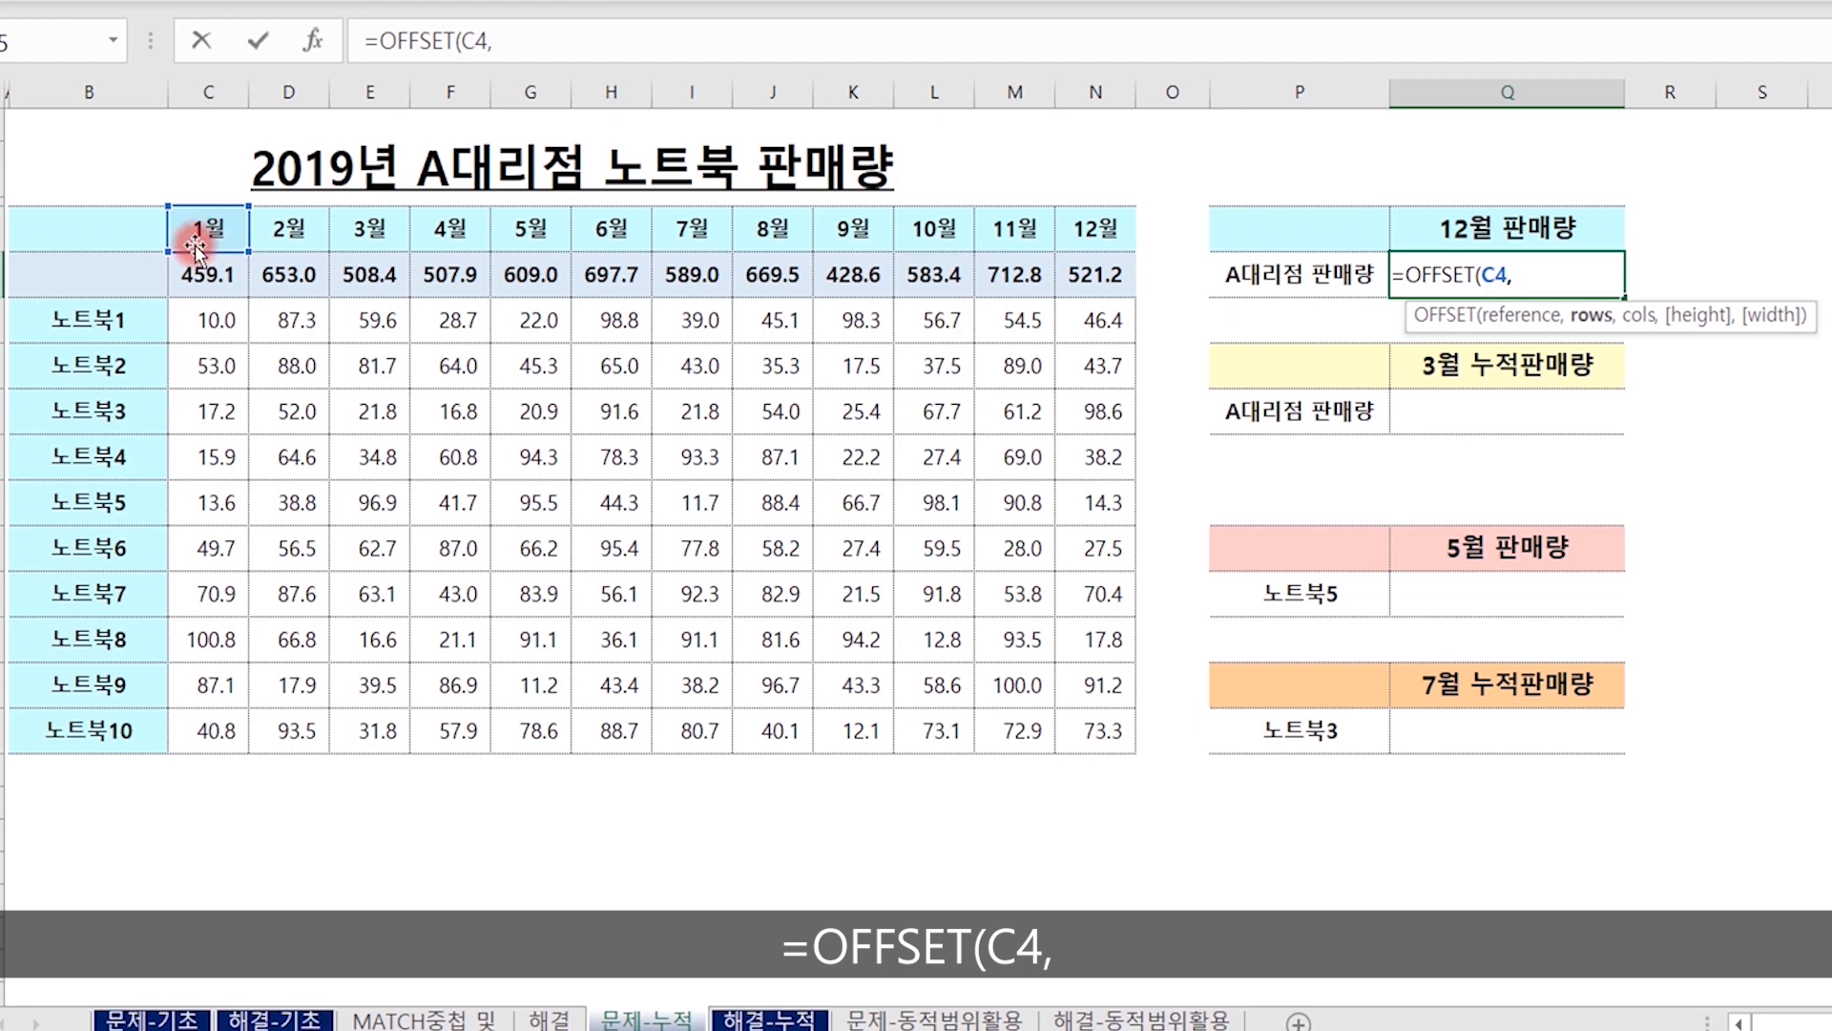
text(1)
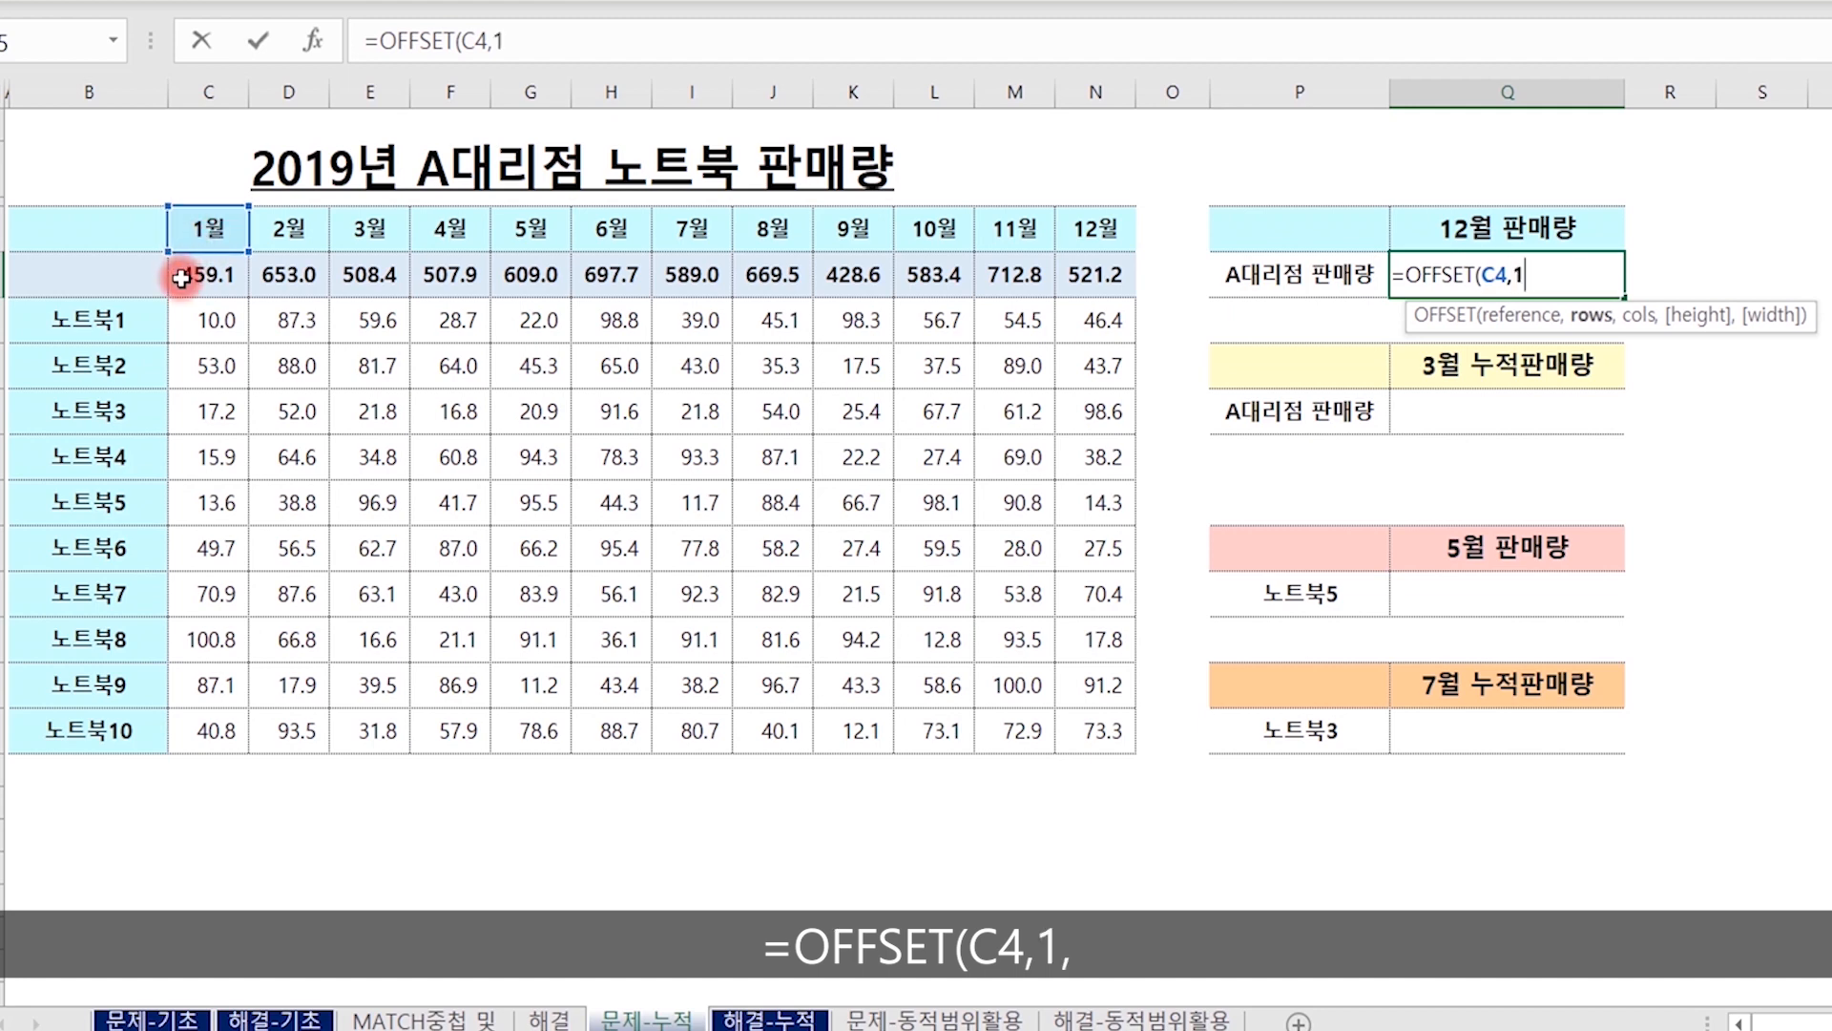
text(,)
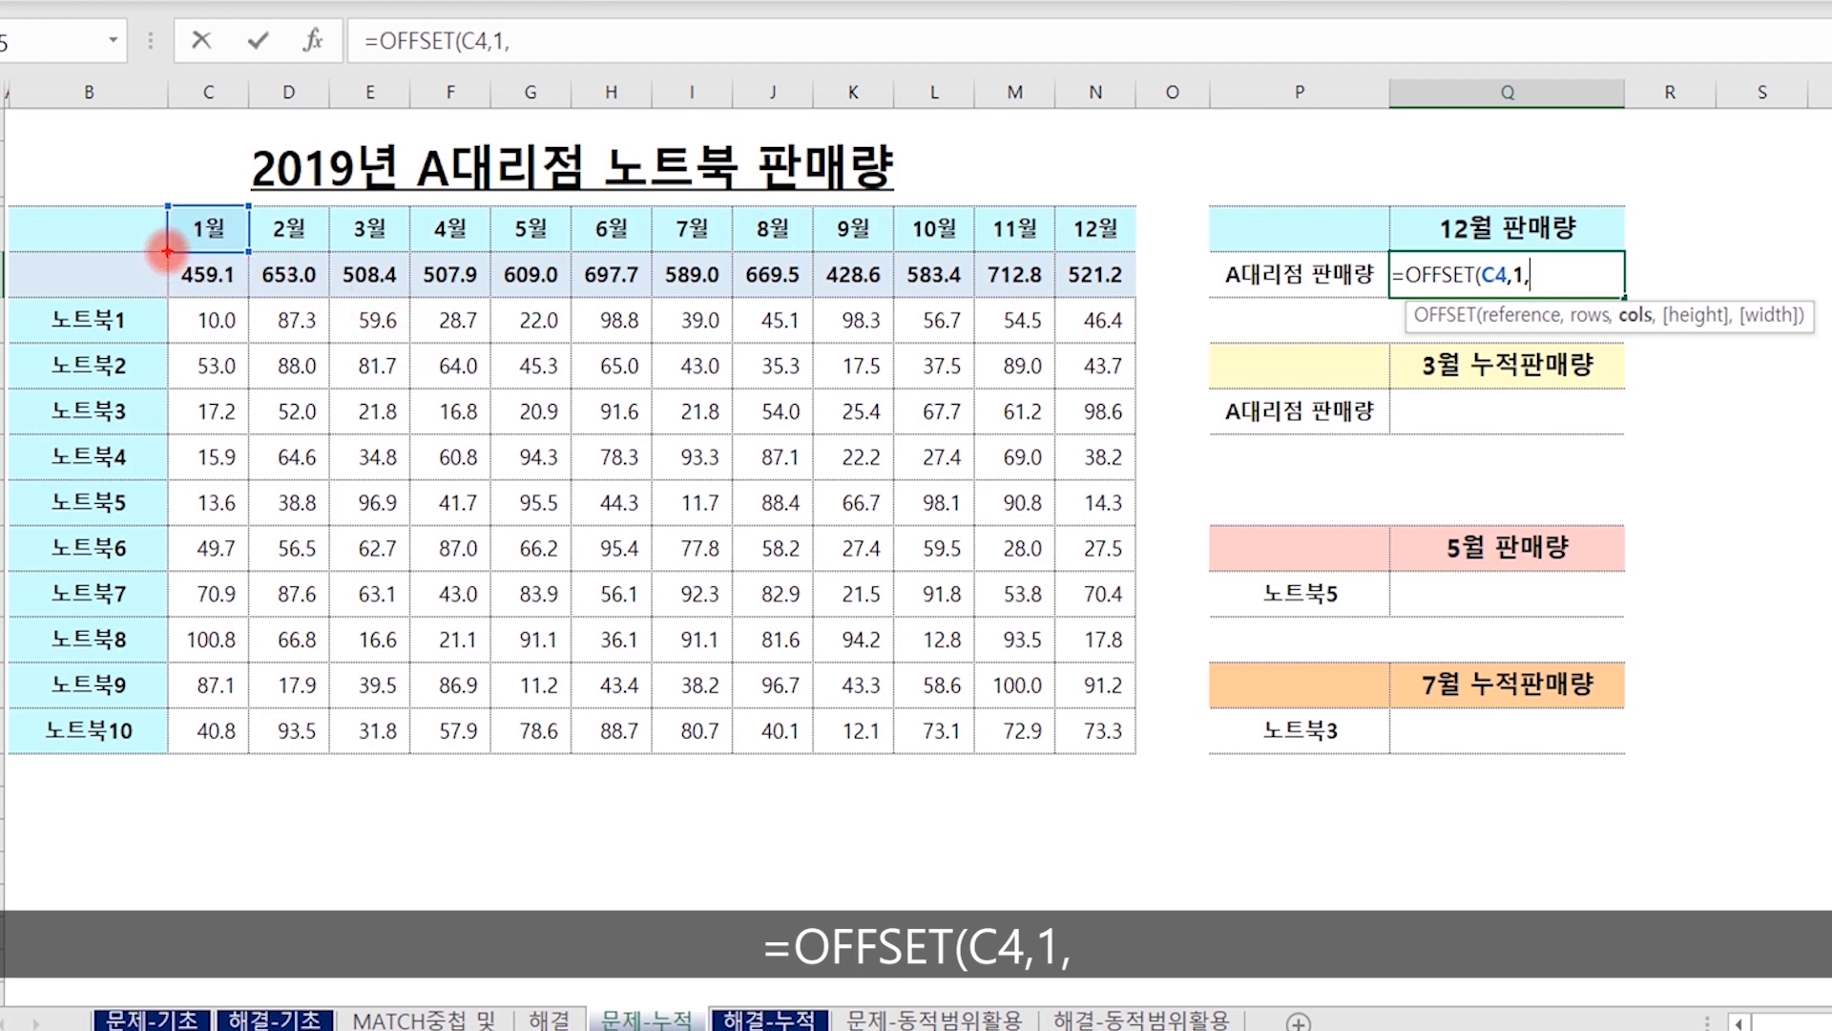
drag(168, 251, 1131, 298)
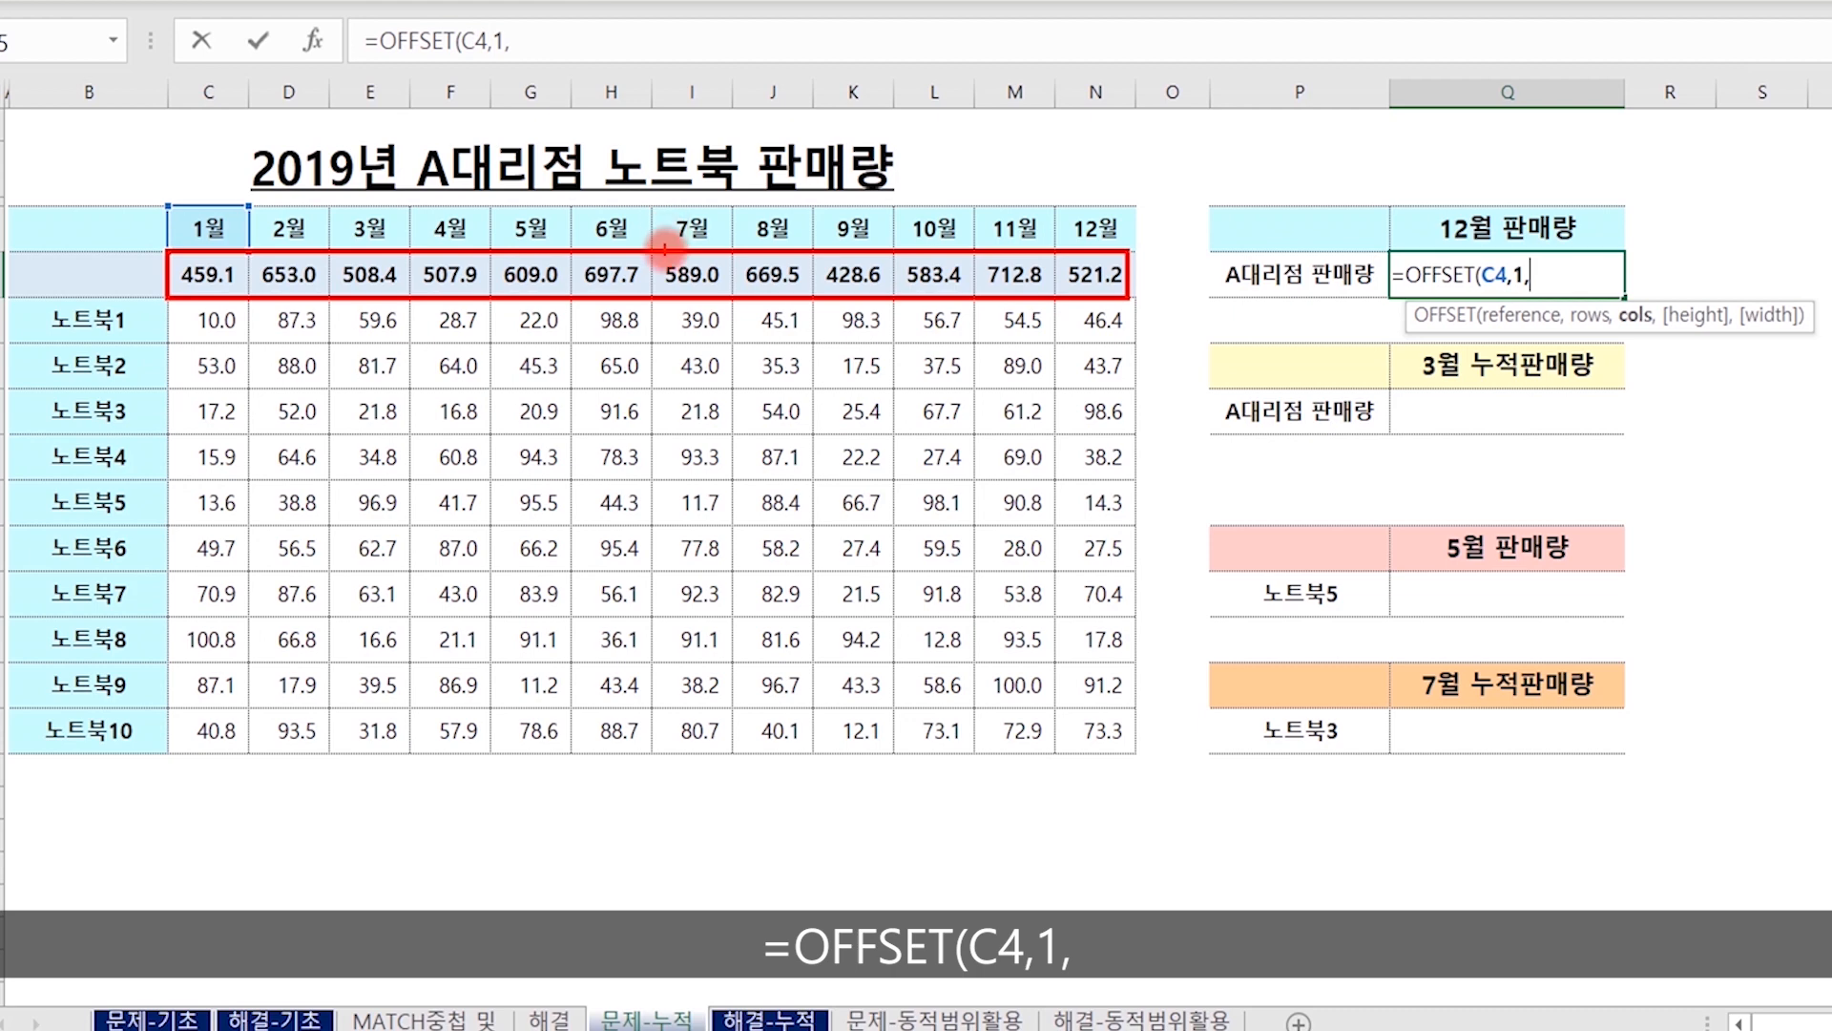
mouse_move(661, 254)
mouse_down()
mouse_move(696, 298)
mouse_move(675, 246)
mouse_move(1328, 239)
mouse_up()
key(Escape)
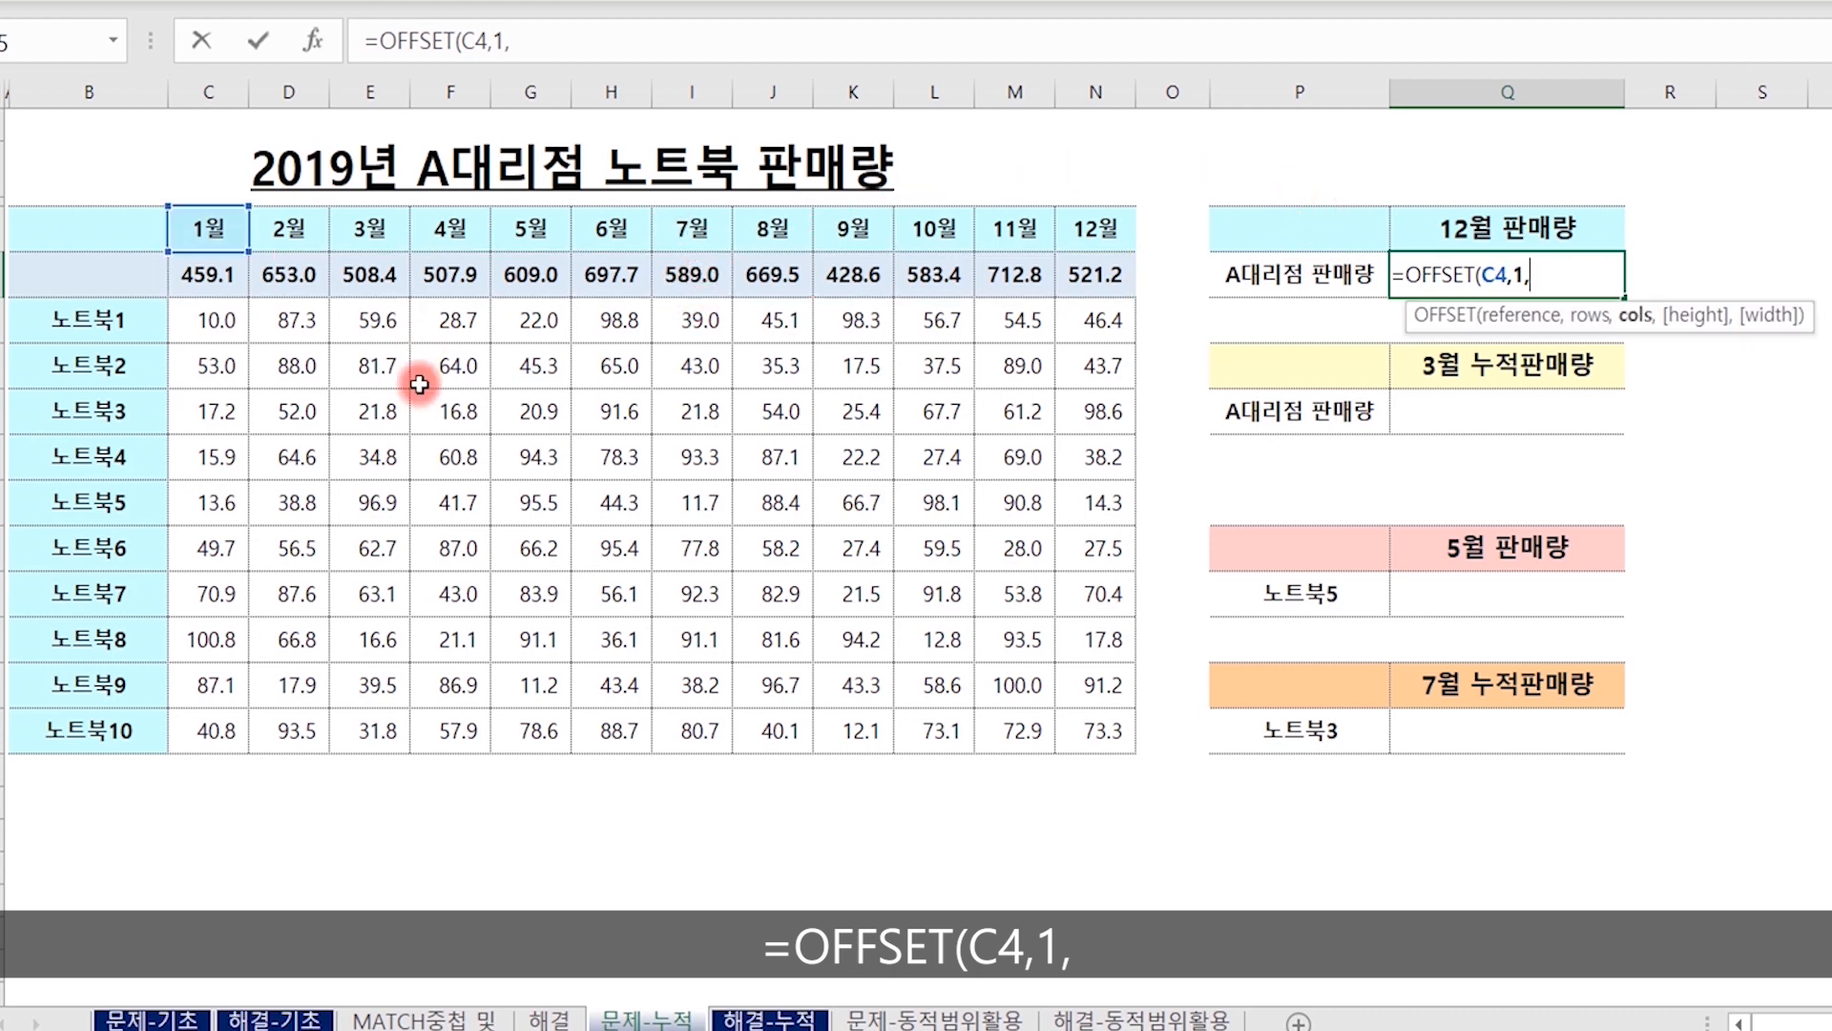
Add MATCH(Q4,C4:N4,0) as the column offset of the OFFSET formula in Q5.
text(match()
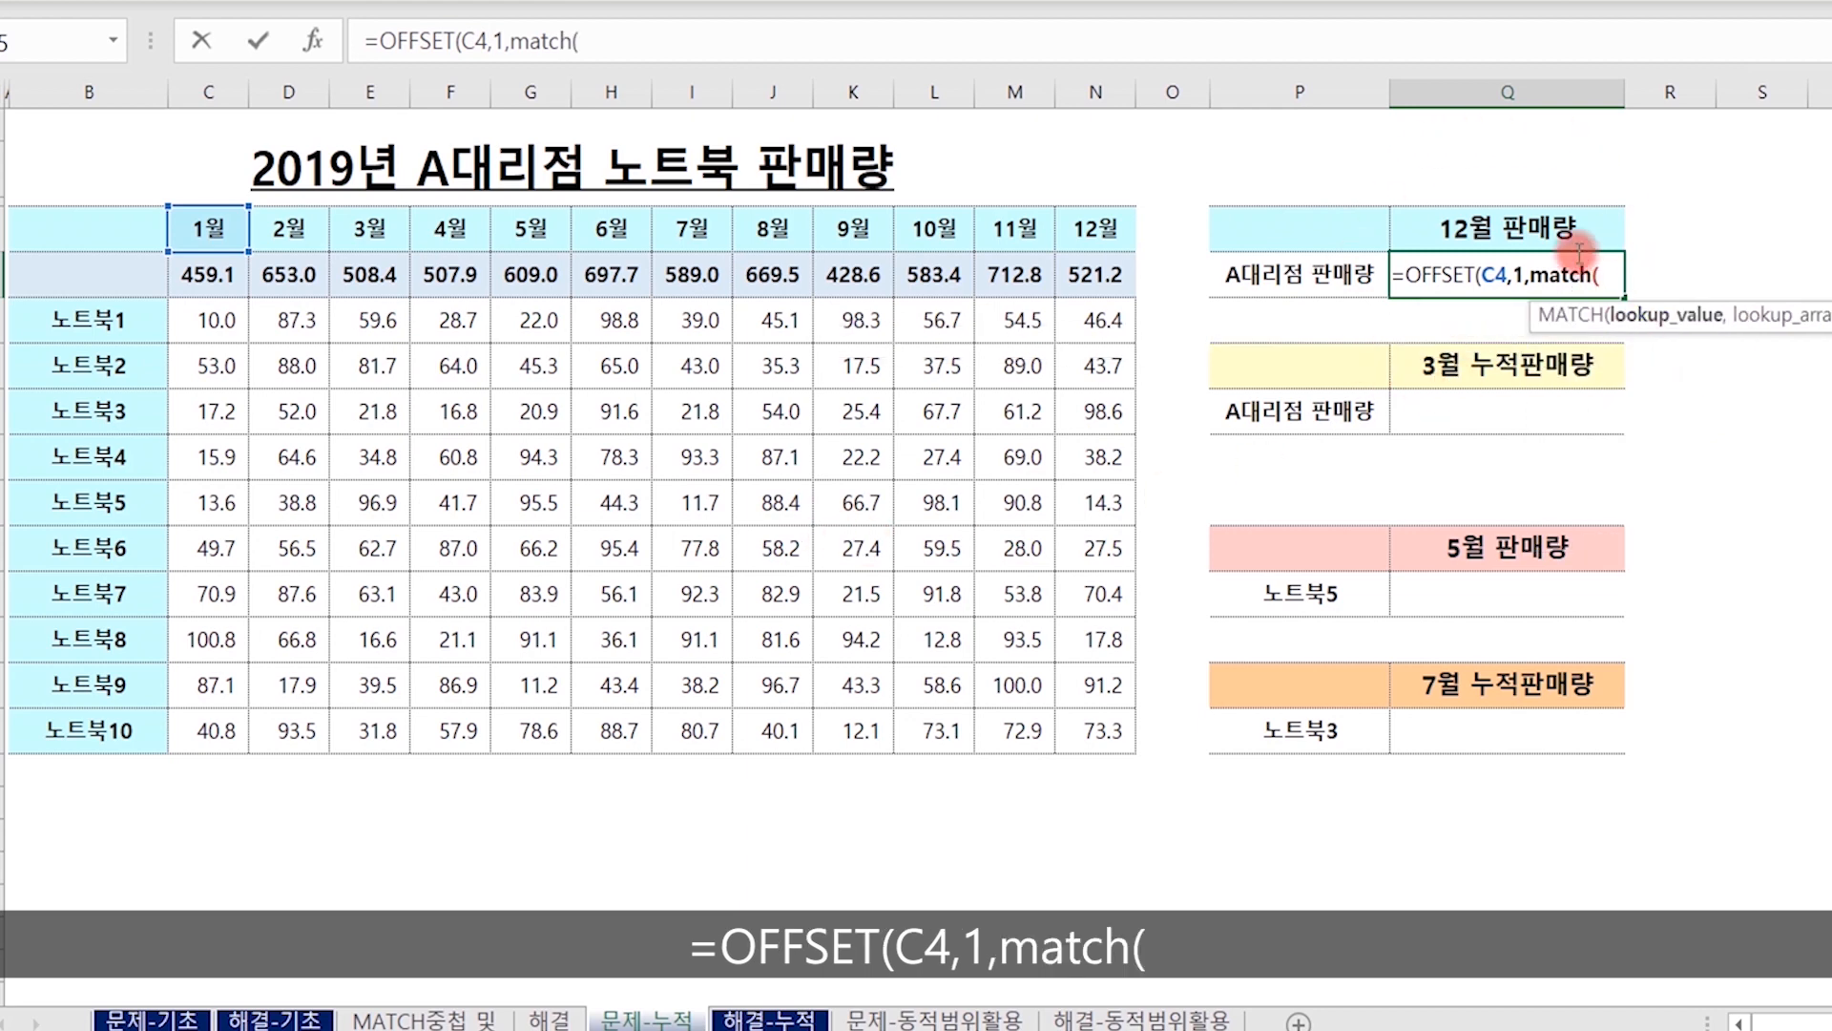
click(1485, 228)
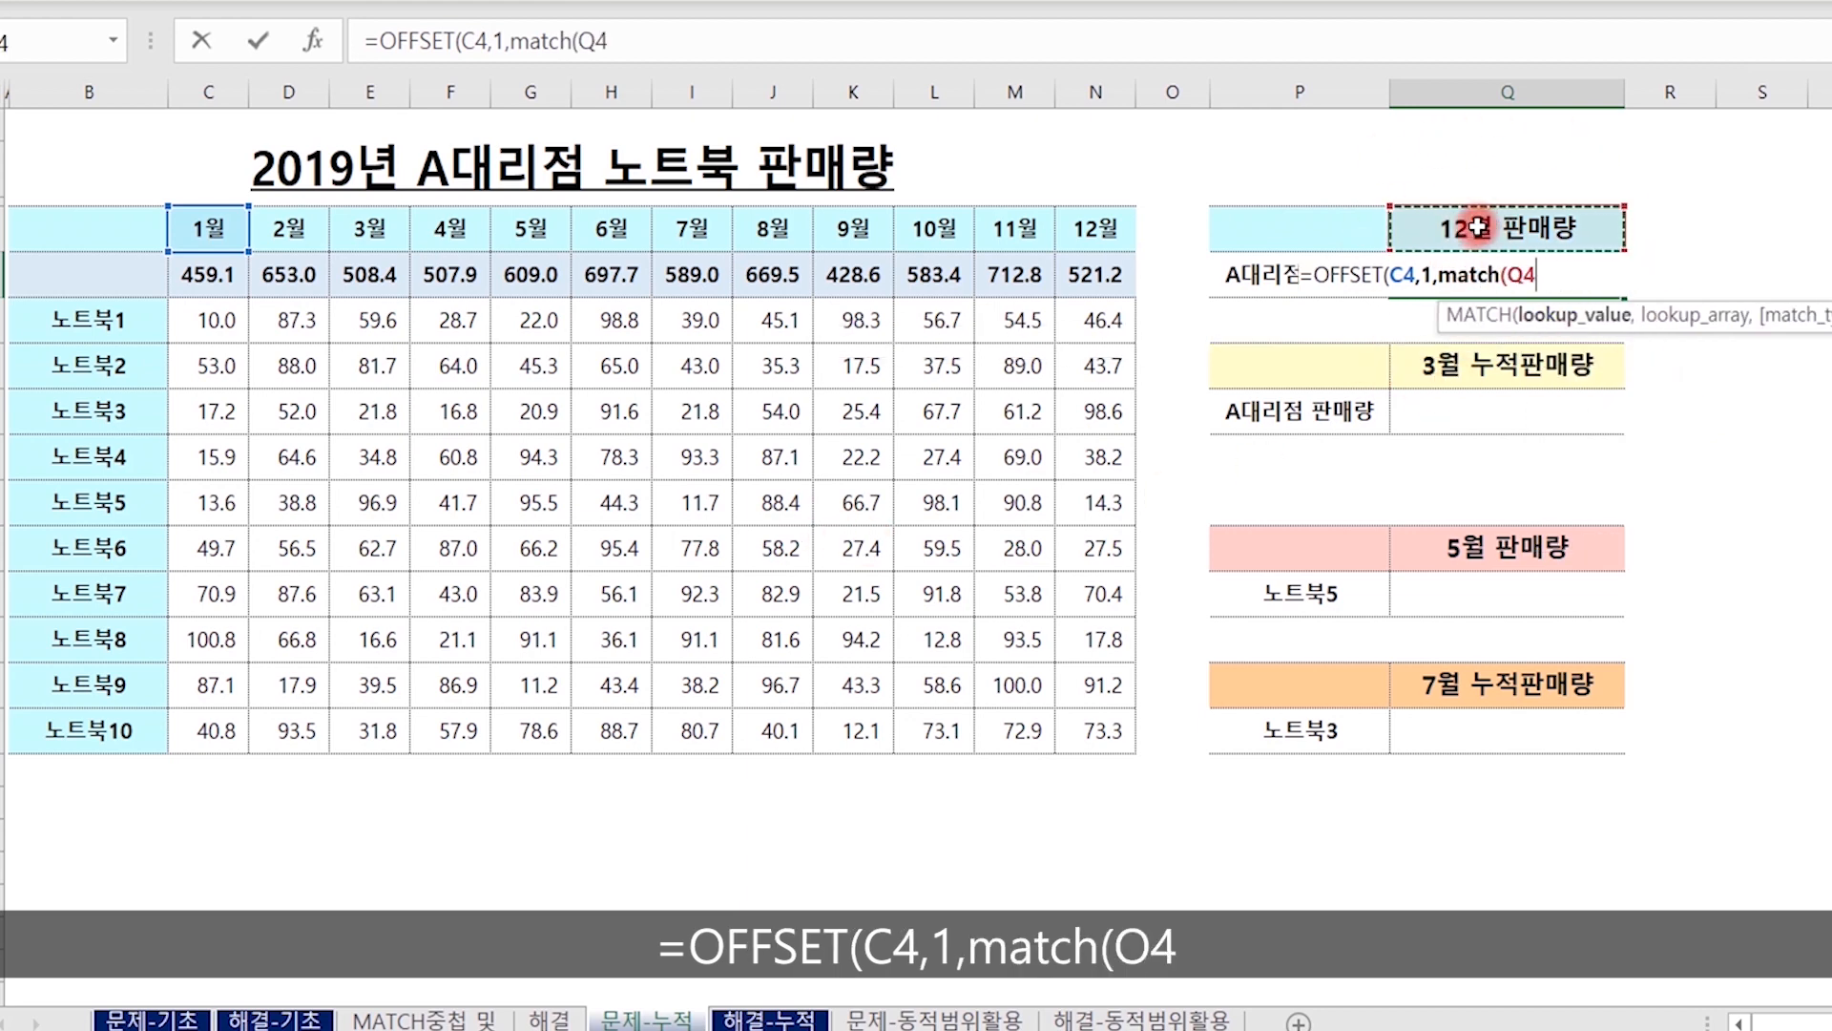
text(,)
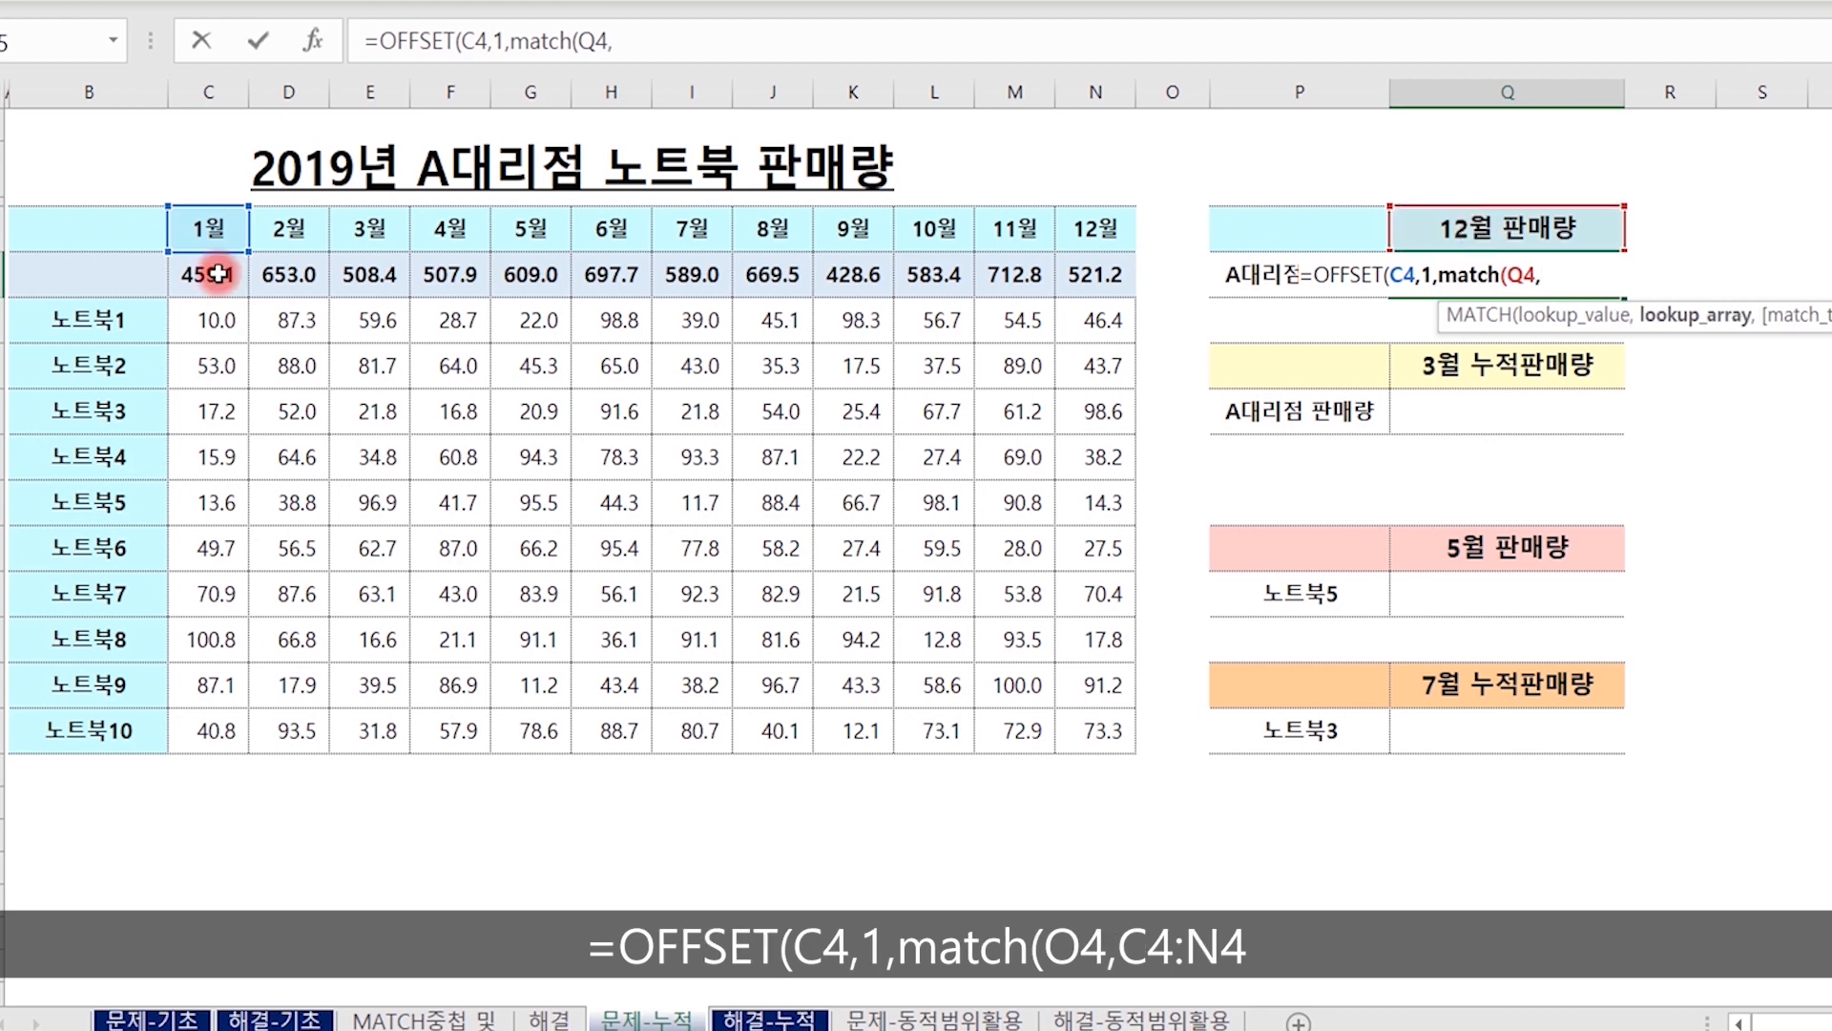
drag(208, 231, 1076, 225)
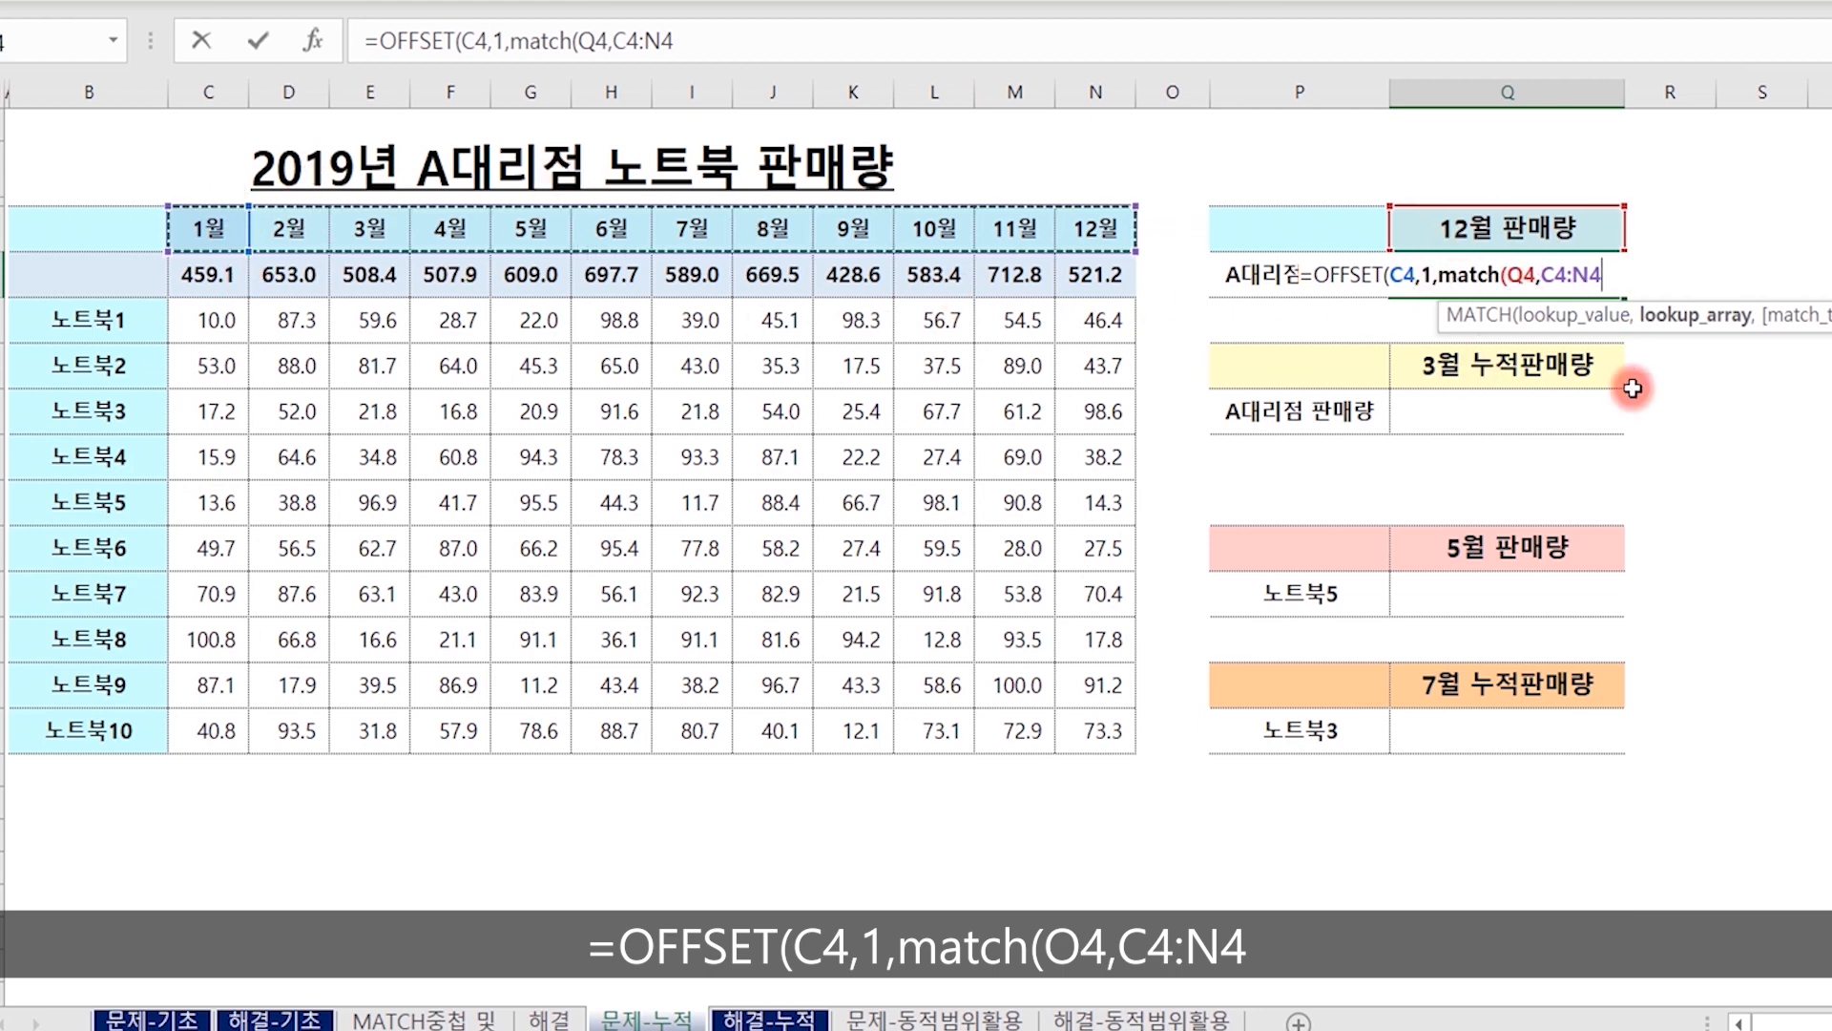
text(,)
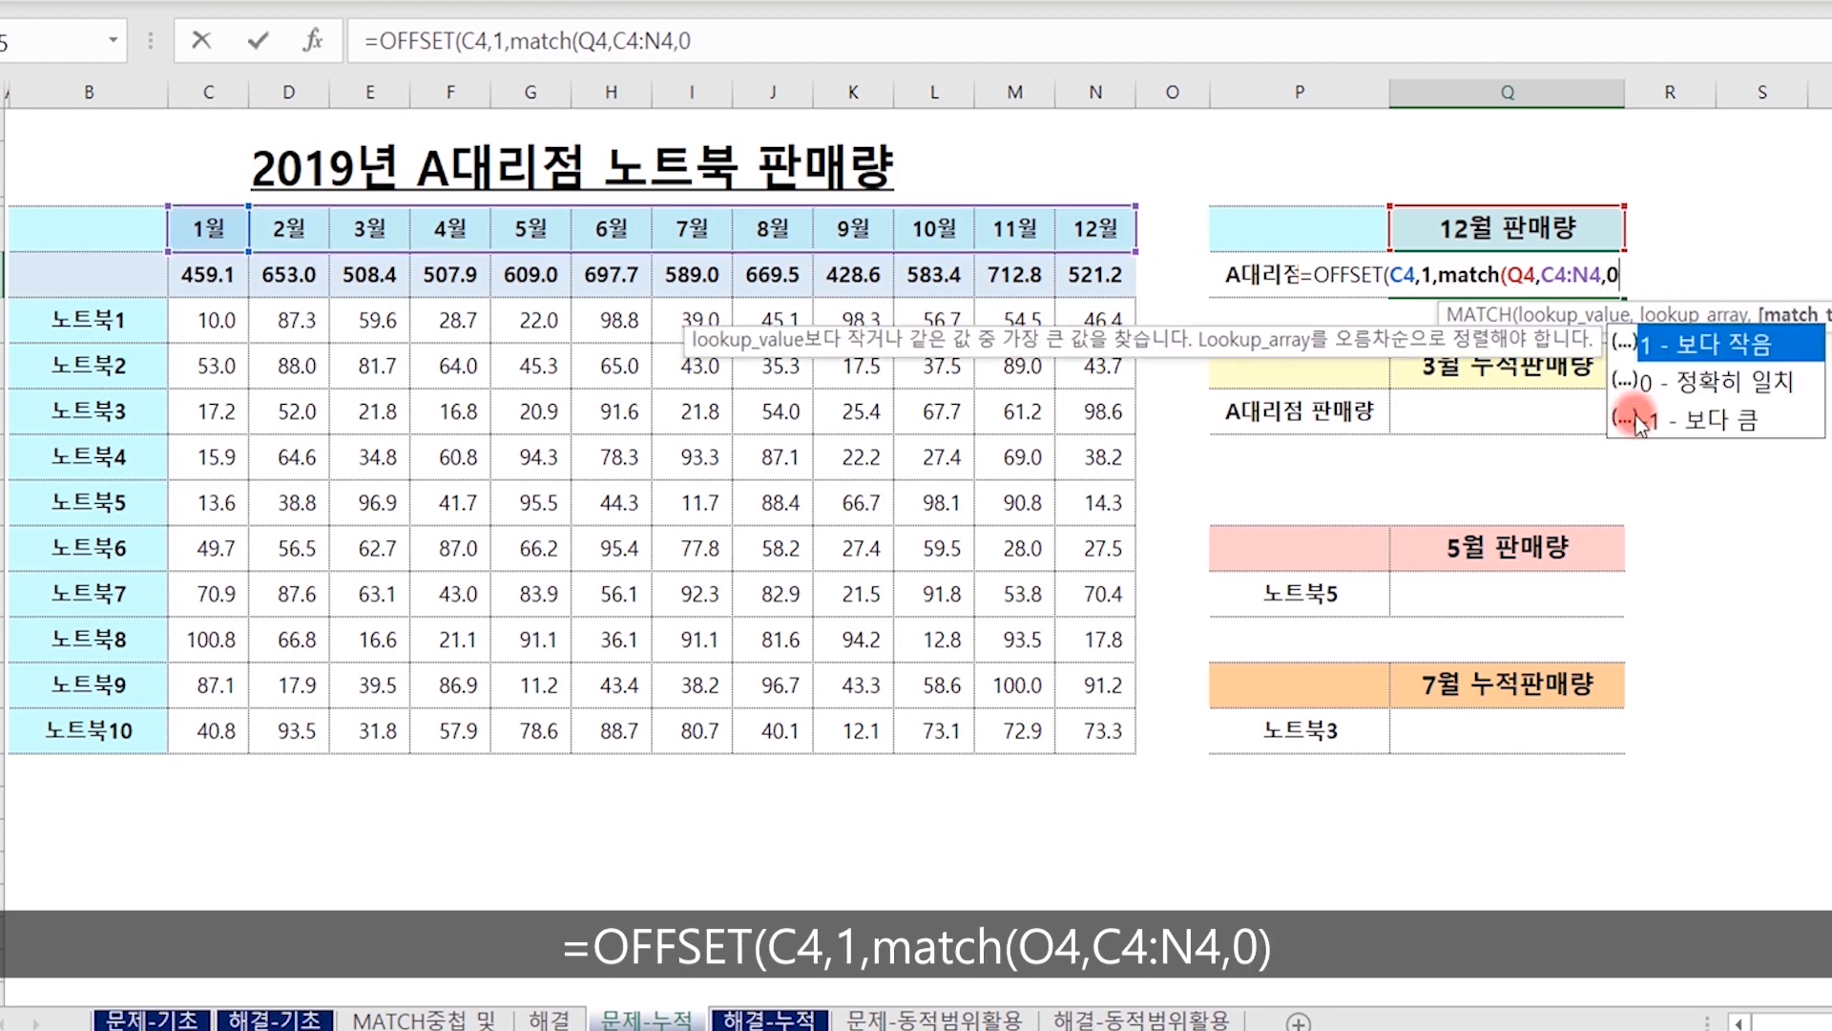
text(0))
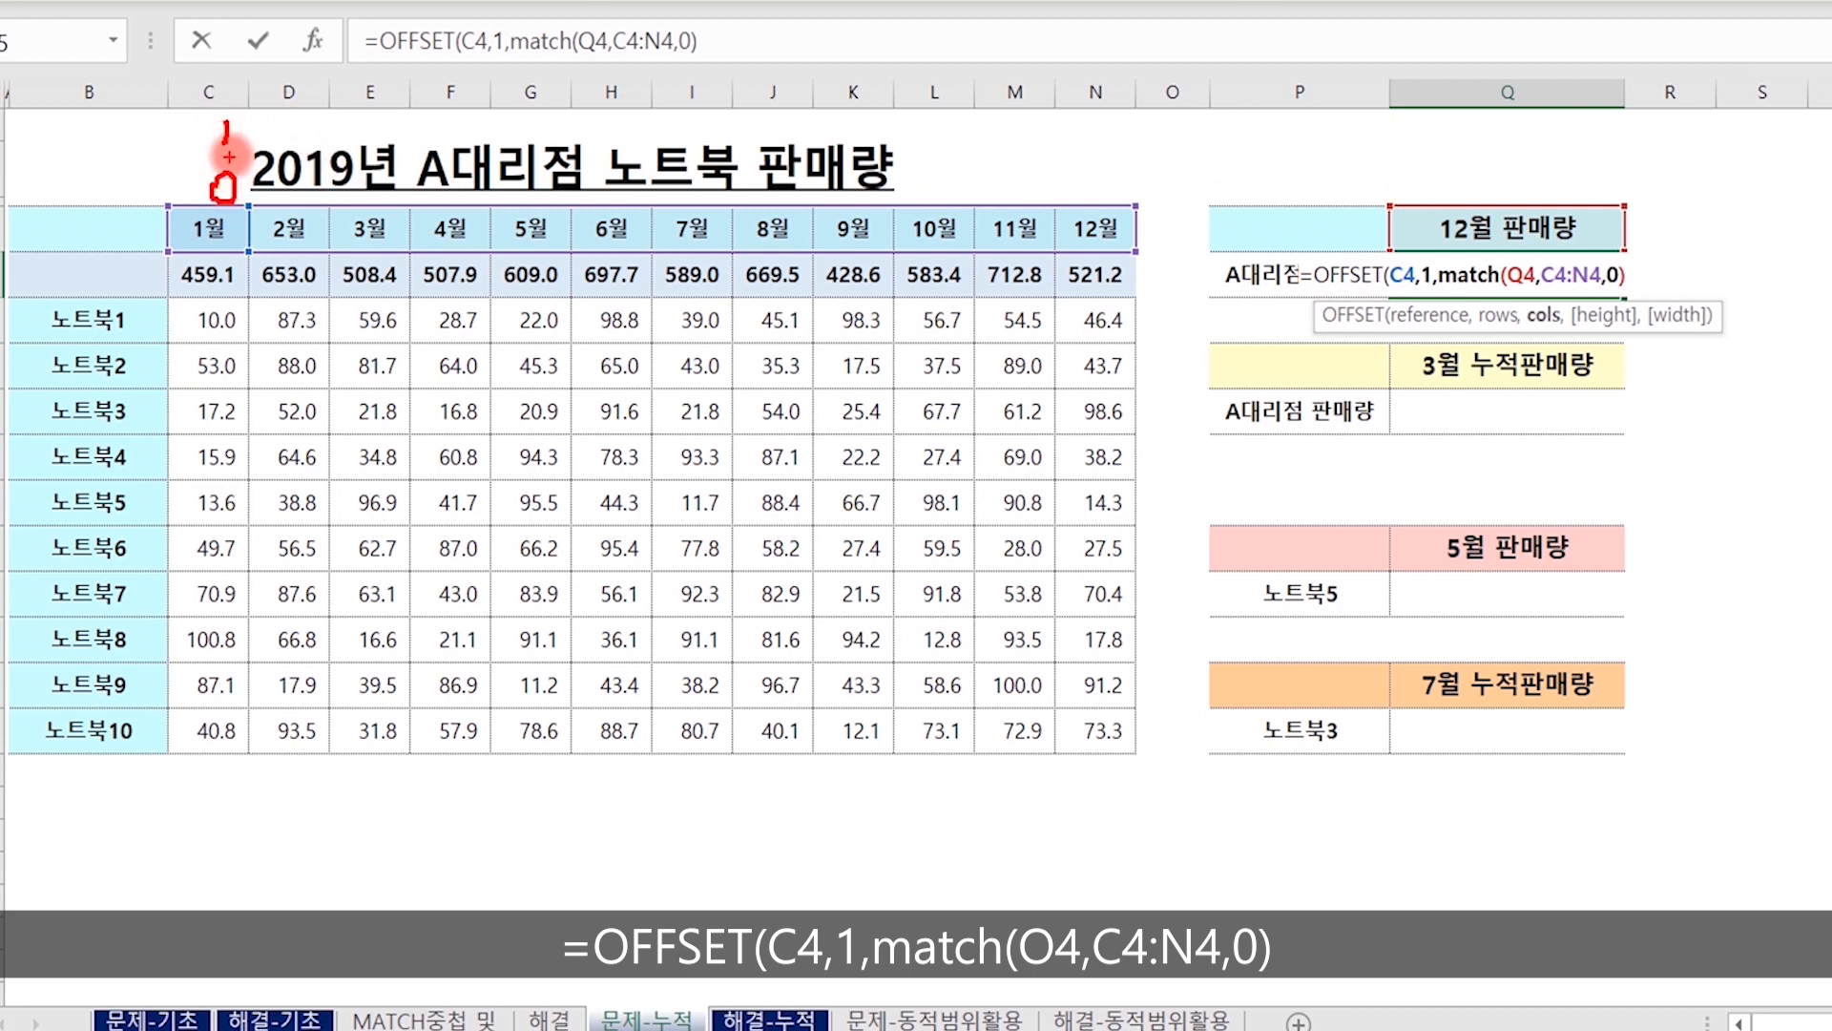
Subtract 1 from the MATCH column offset and complete the formula in Q5.
drag(196, 153, 191, 191)
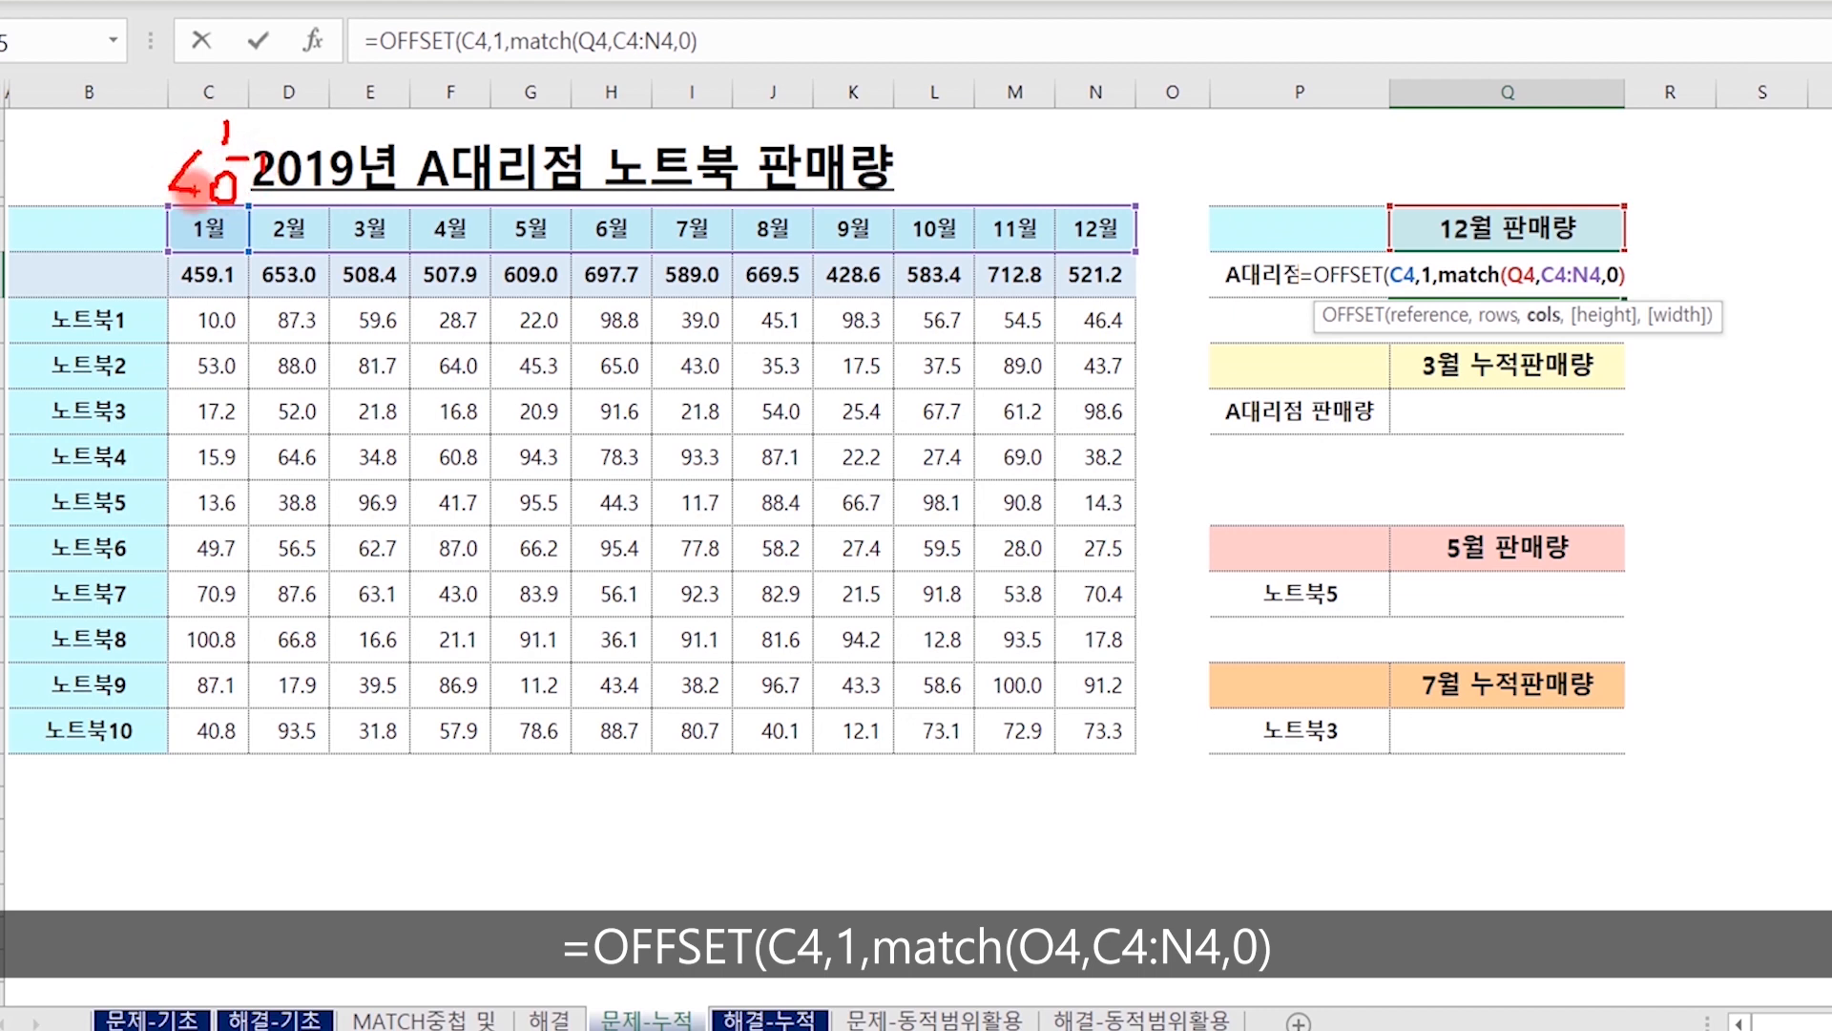
key(Escape)
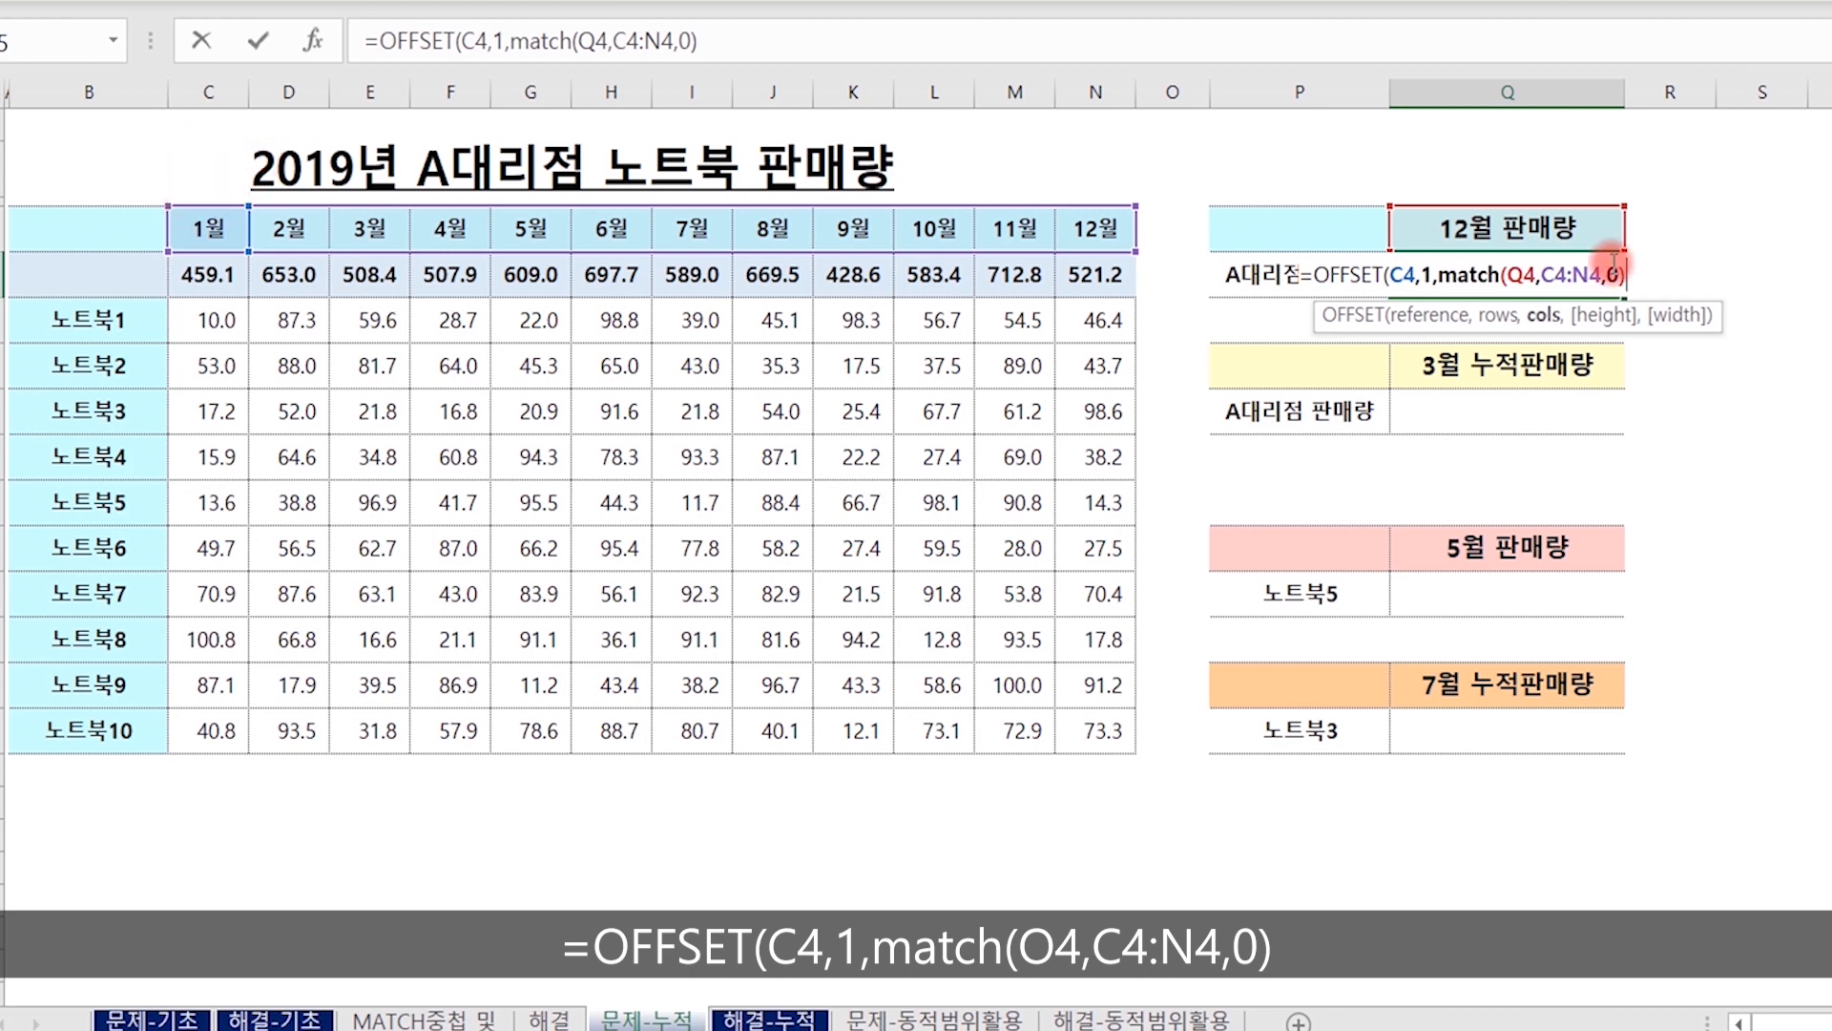
text(1)
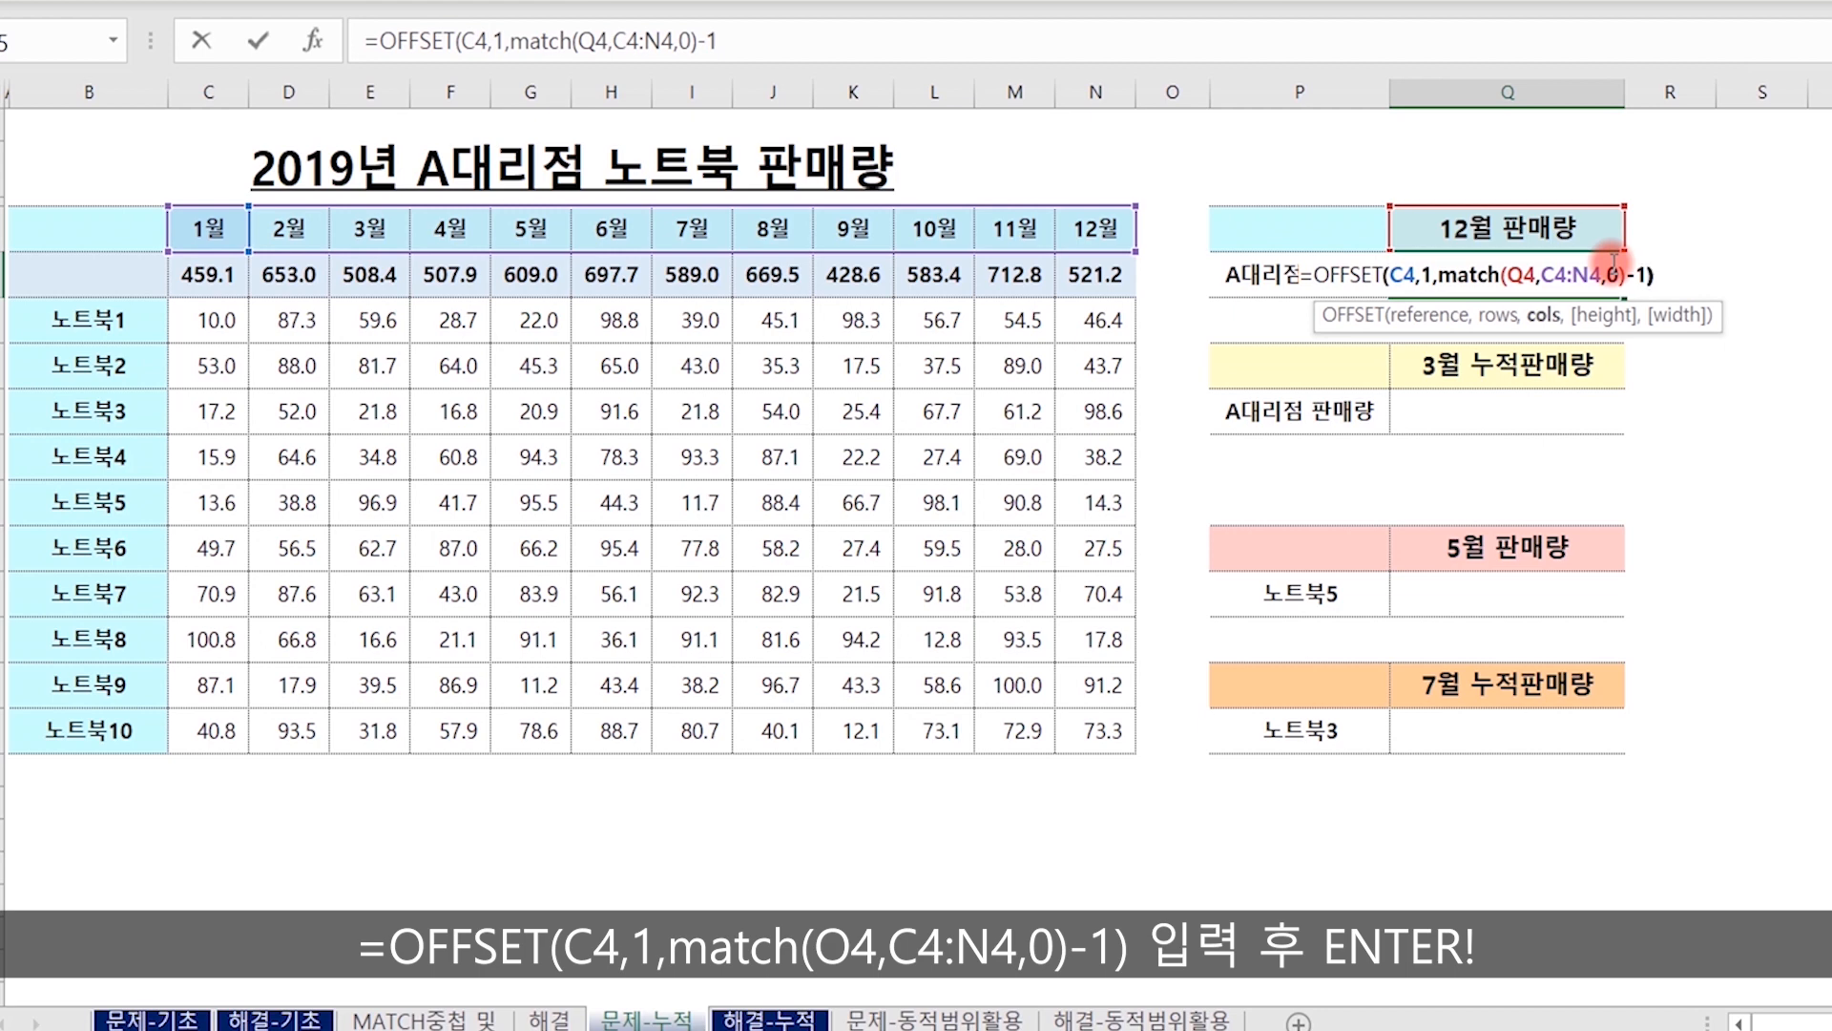
key(Return)
click(1613, 263)
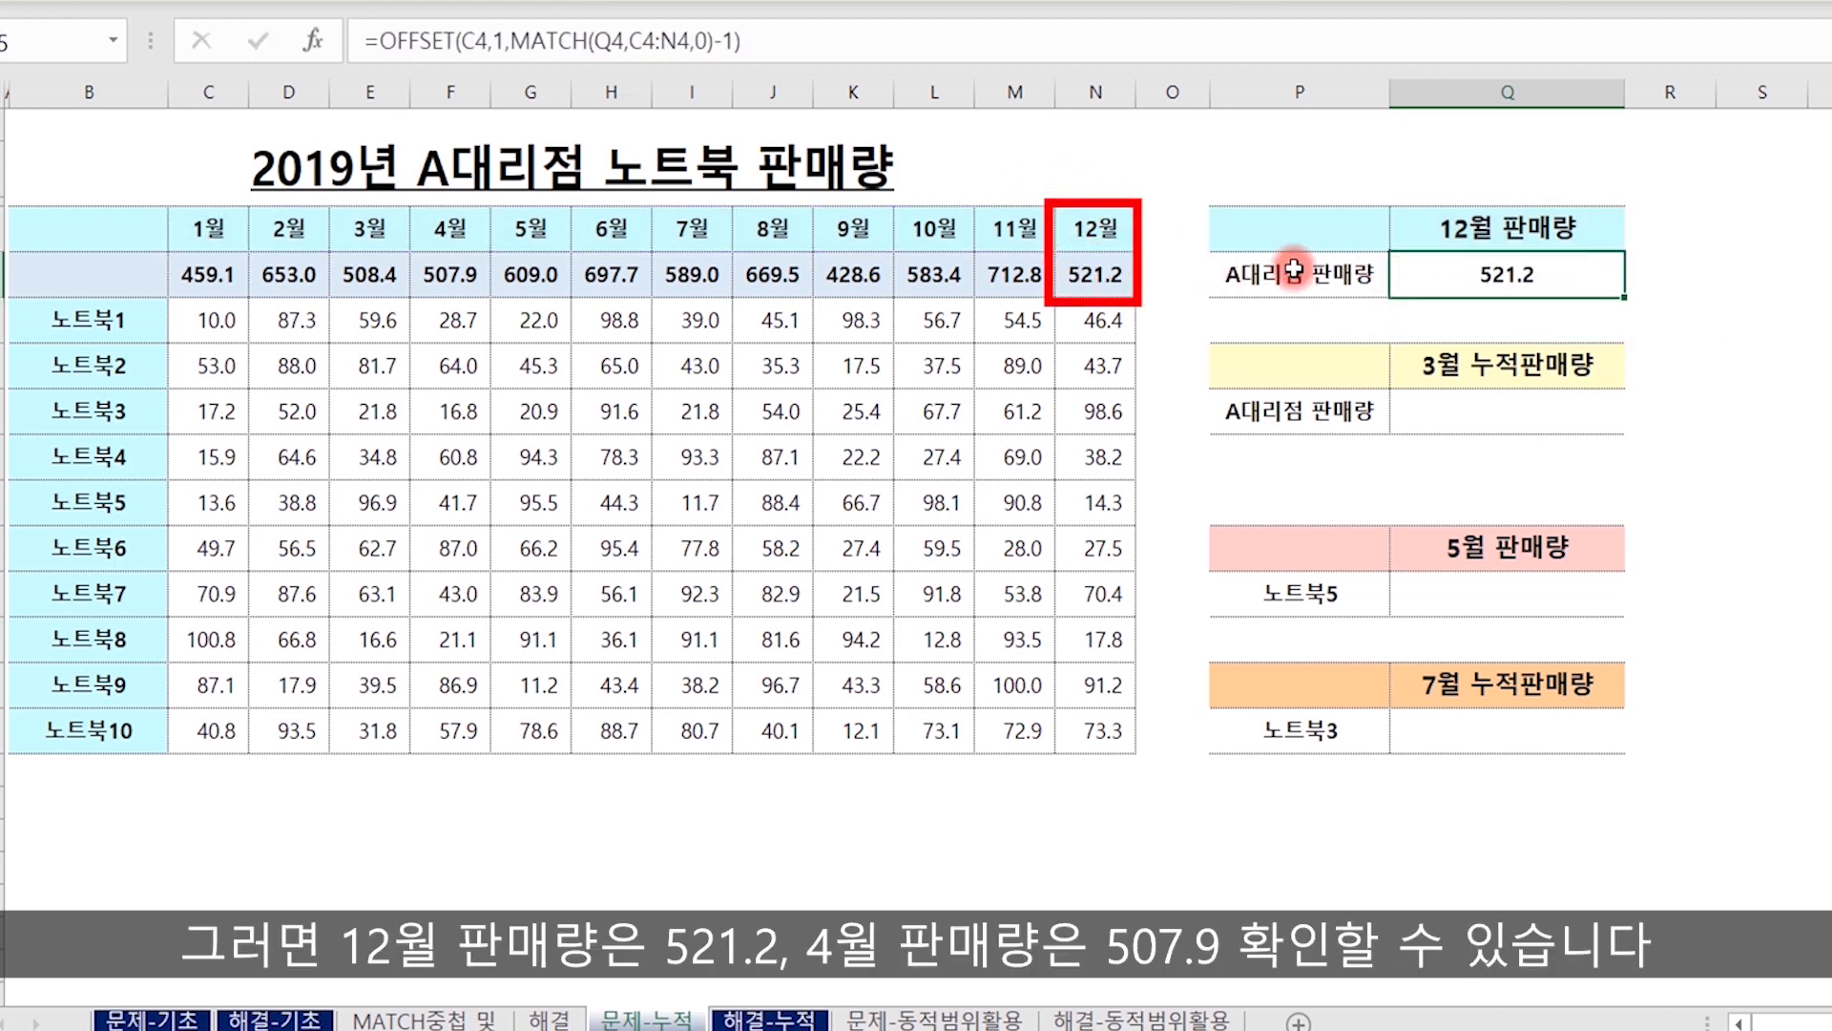
Choose month 4 in selector cell Q4 and check Q5 against the April total in F5.
click(1521, 234)
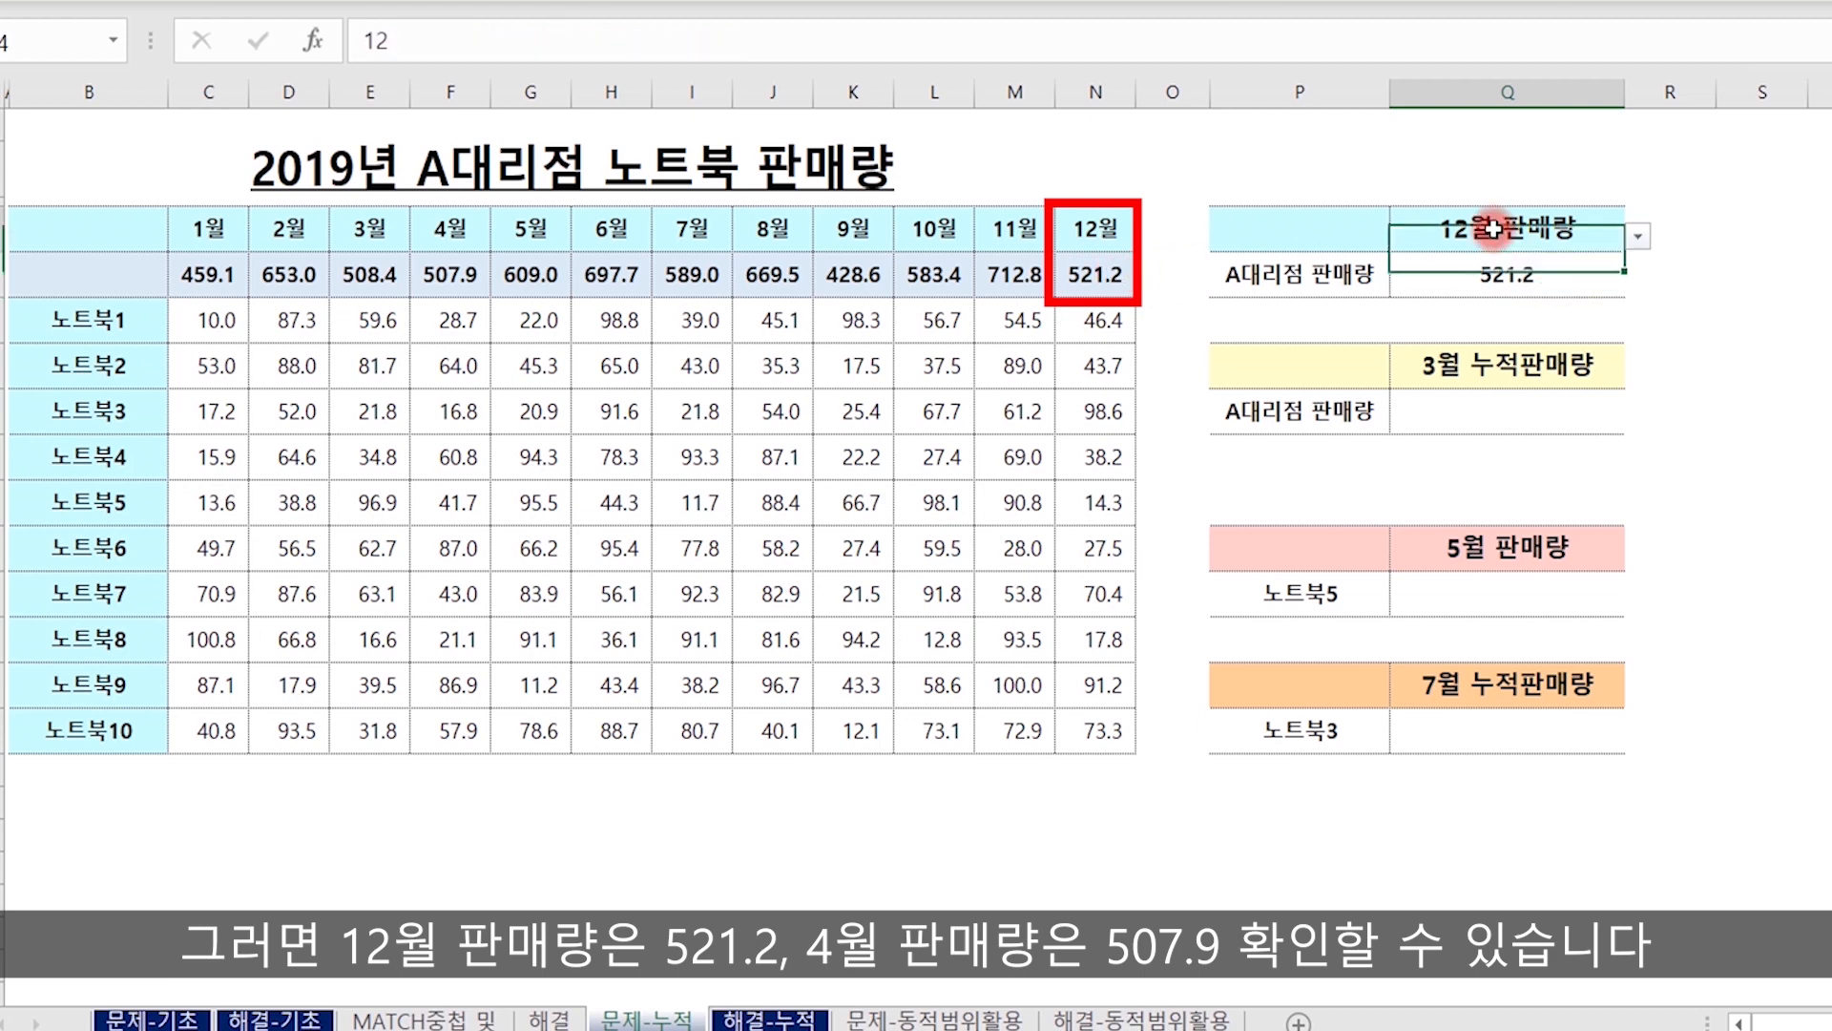
click(1641, 236)
click(1480, 330)
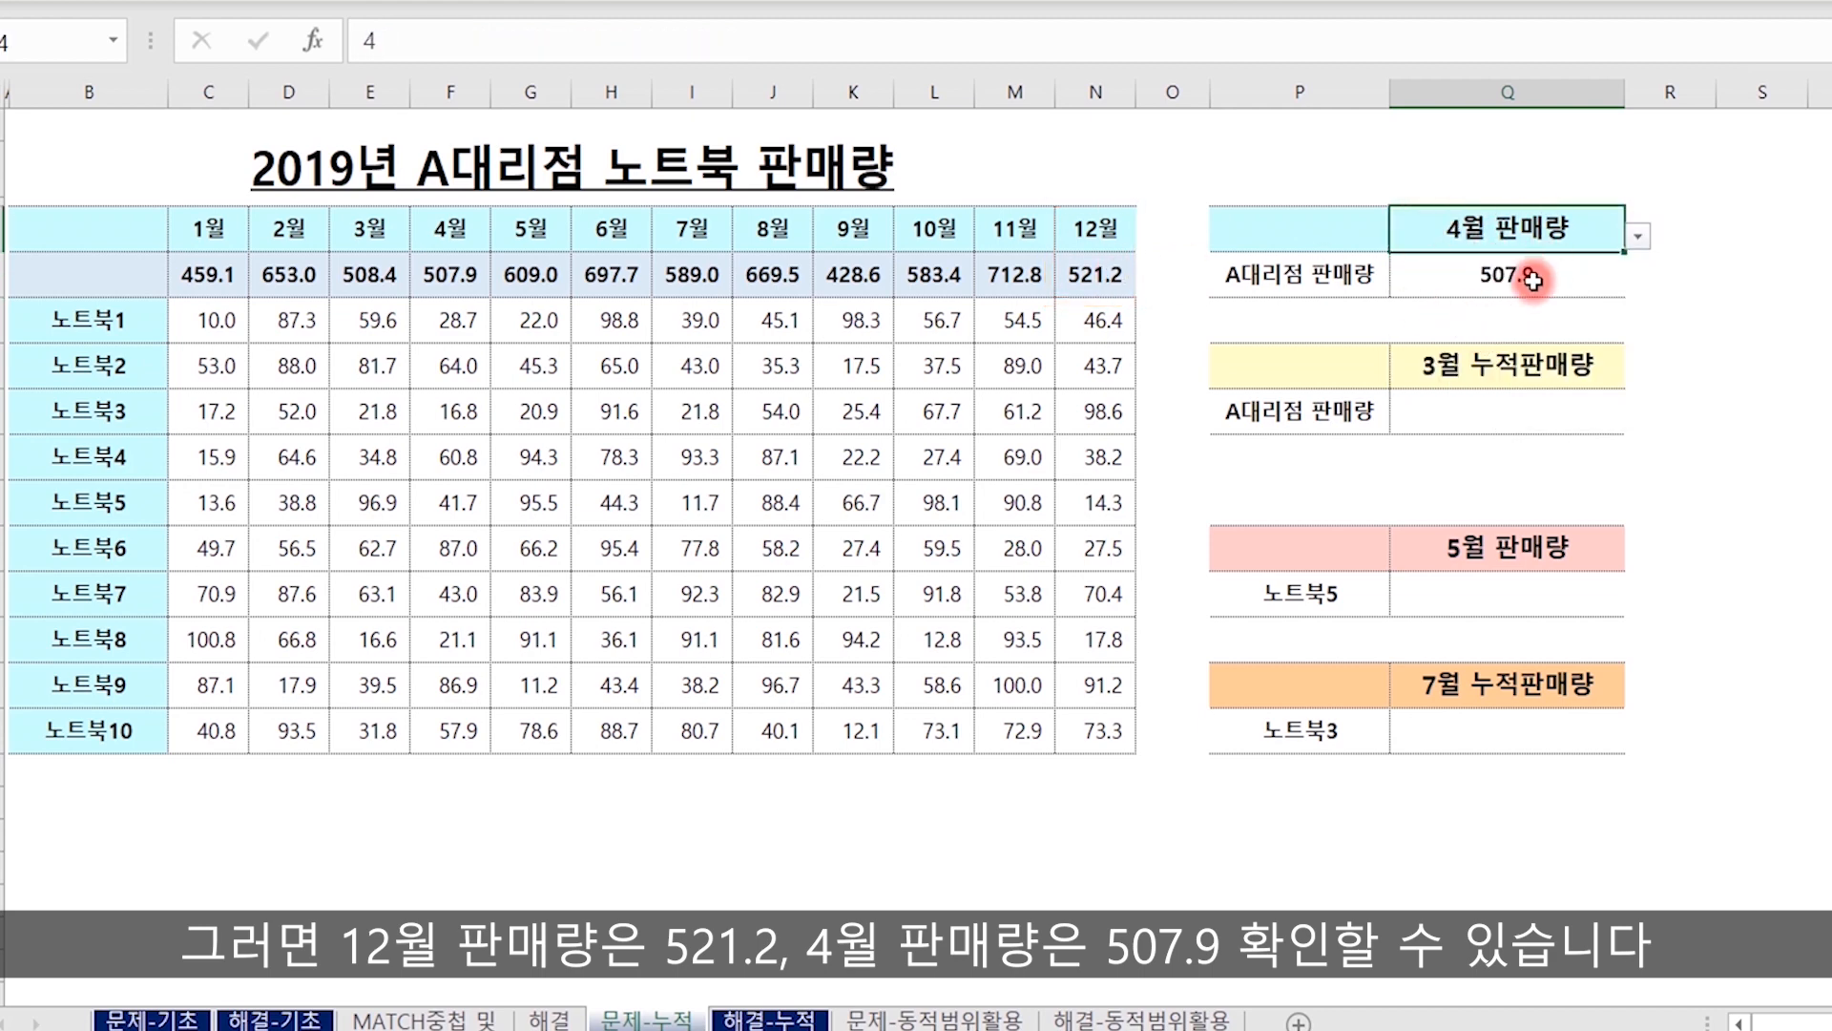
click(458, 276)
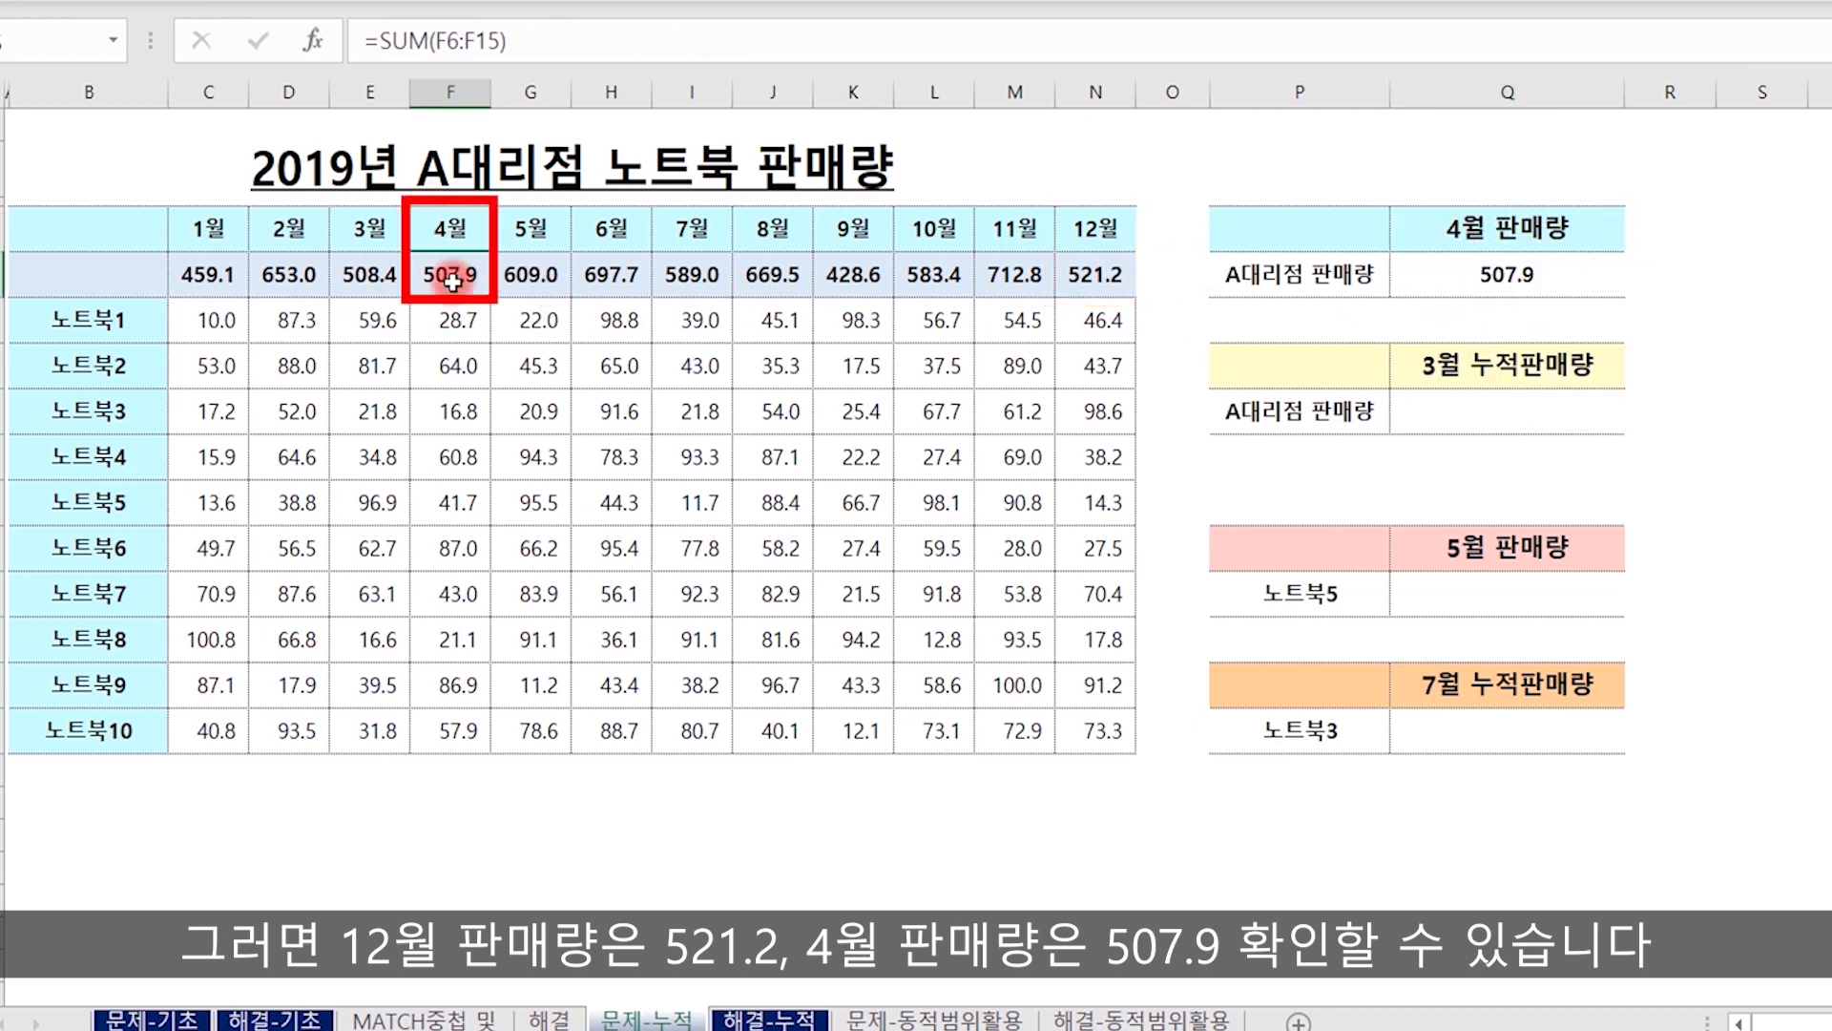
Begin a SUM(OFFSET( formula in cell Q8 with C4 as the reference, a row offset of 1 and a blank column offset.
double_click(1486, 412)
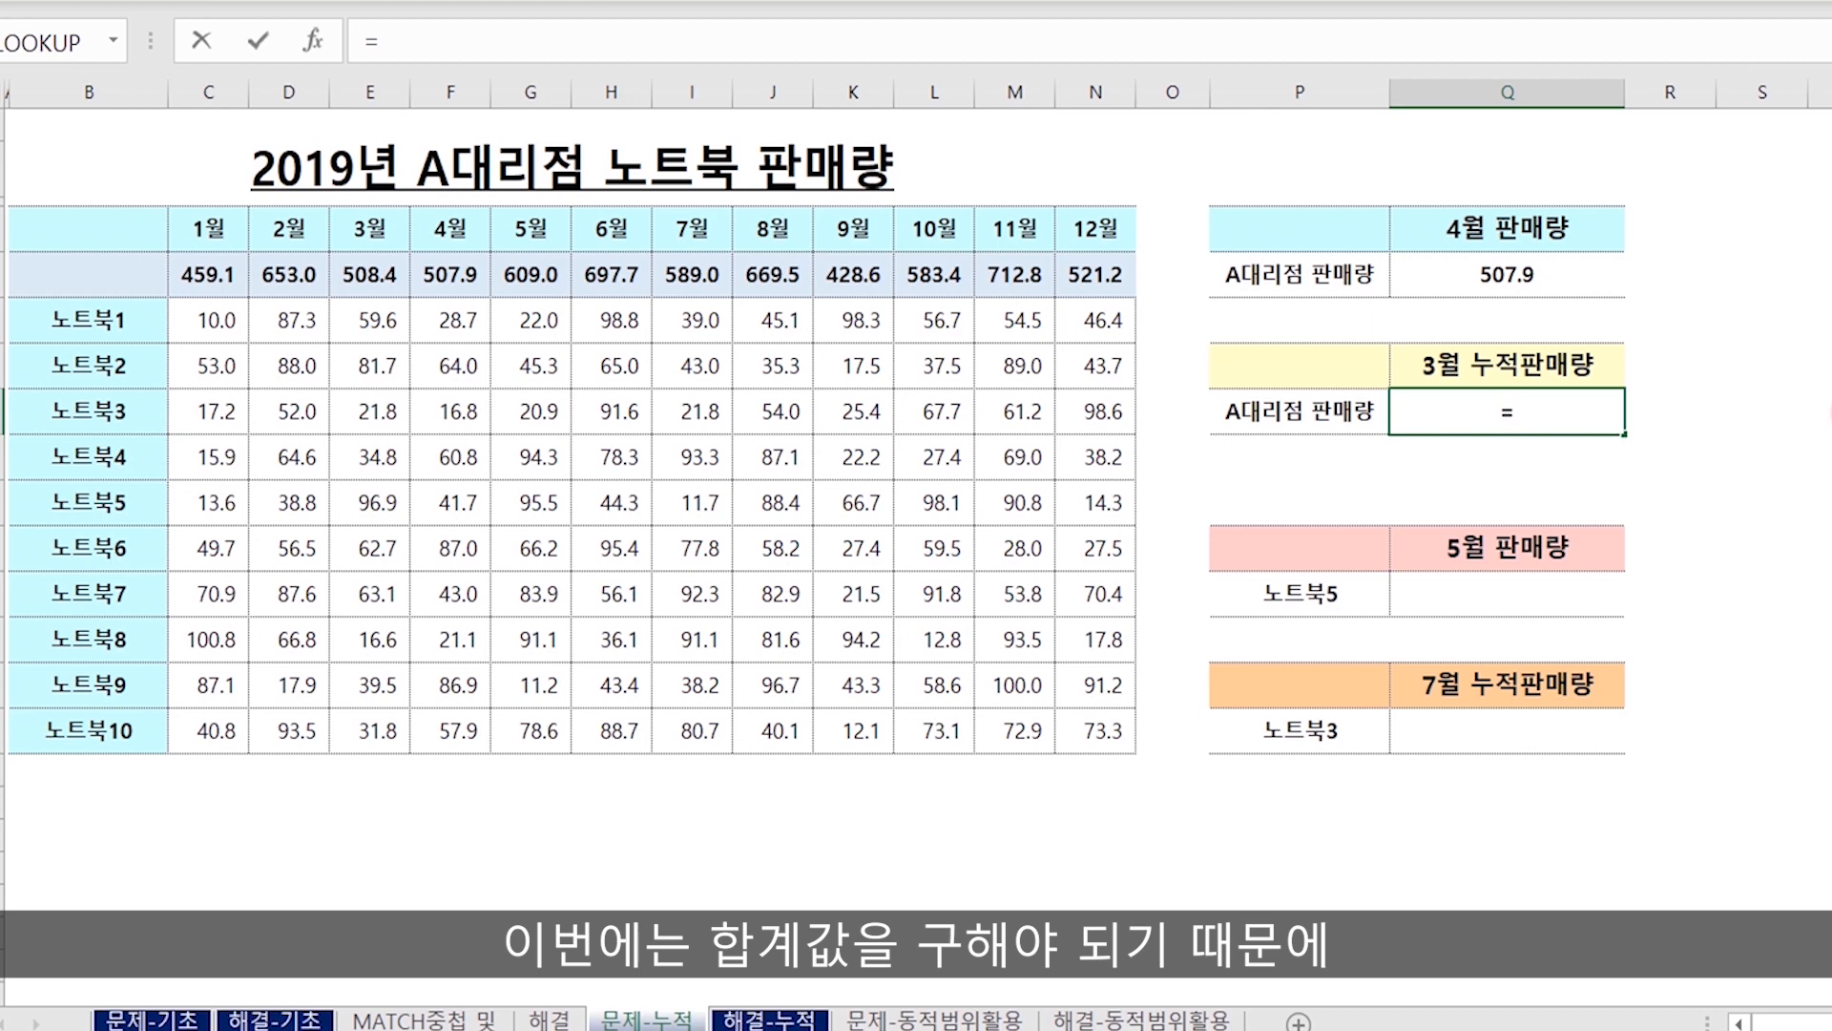
text(sum()
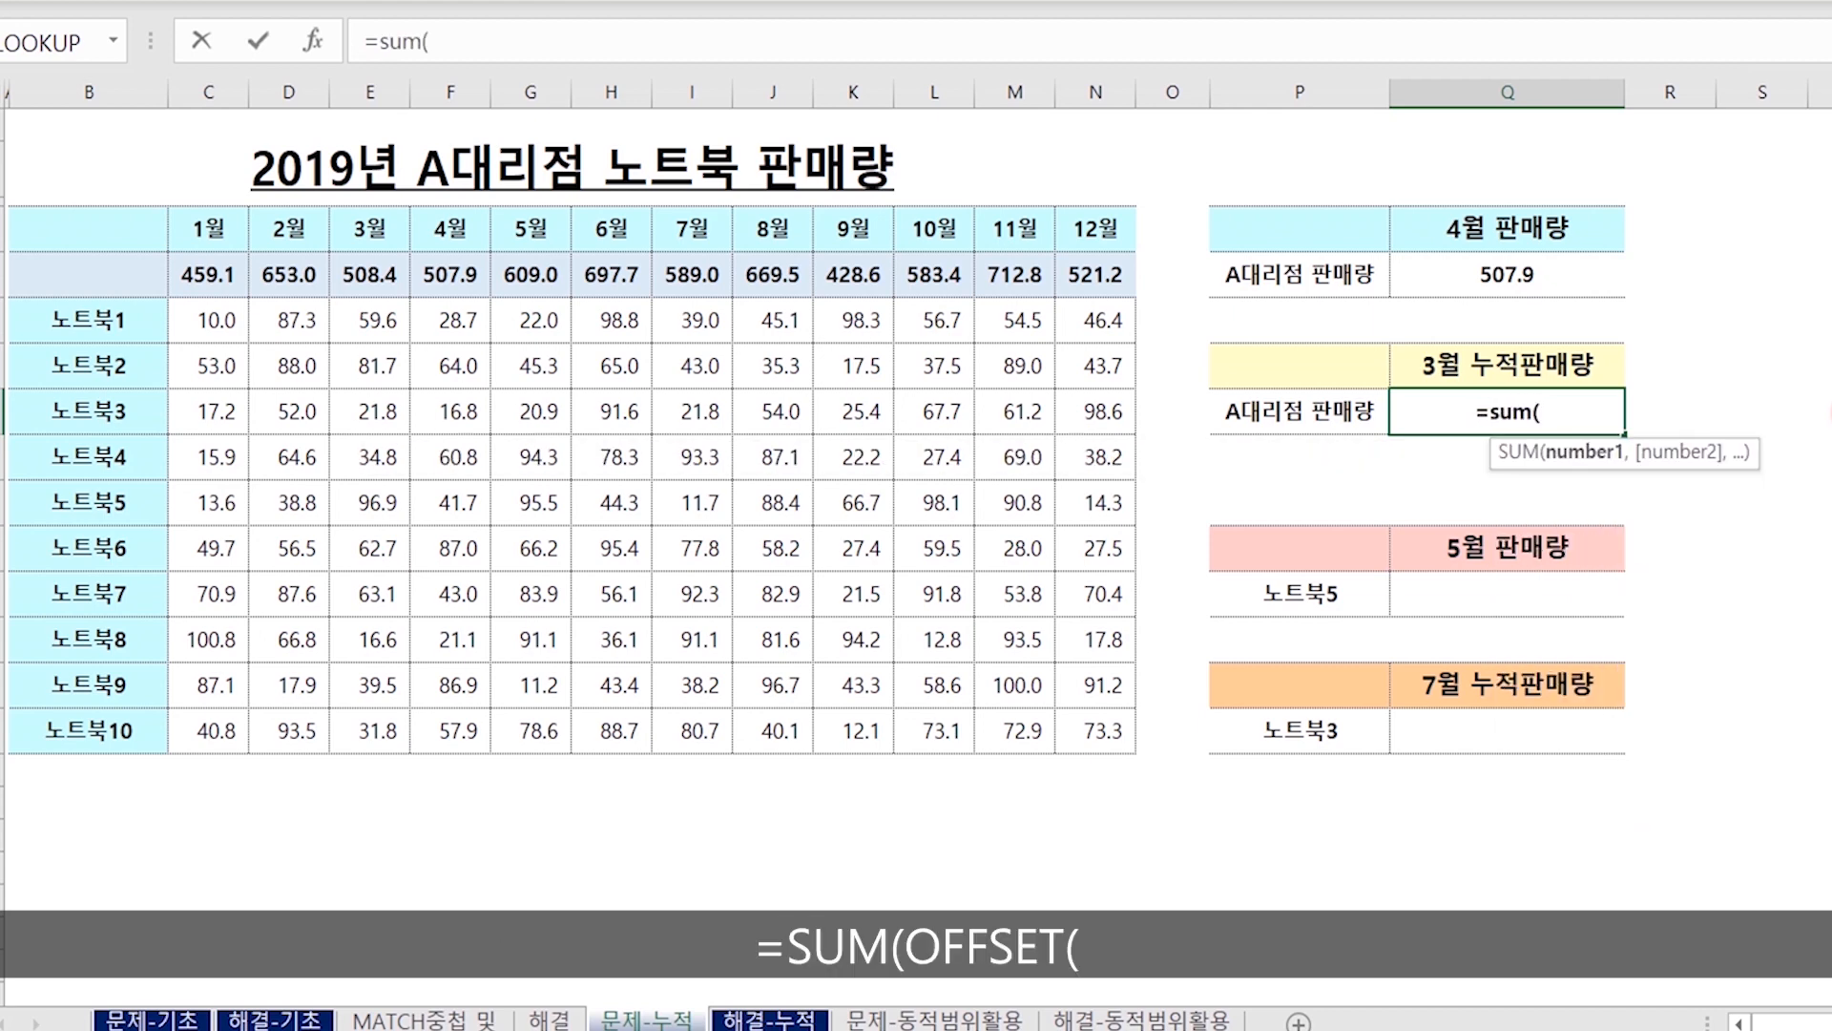
text(off)
key(Tab)
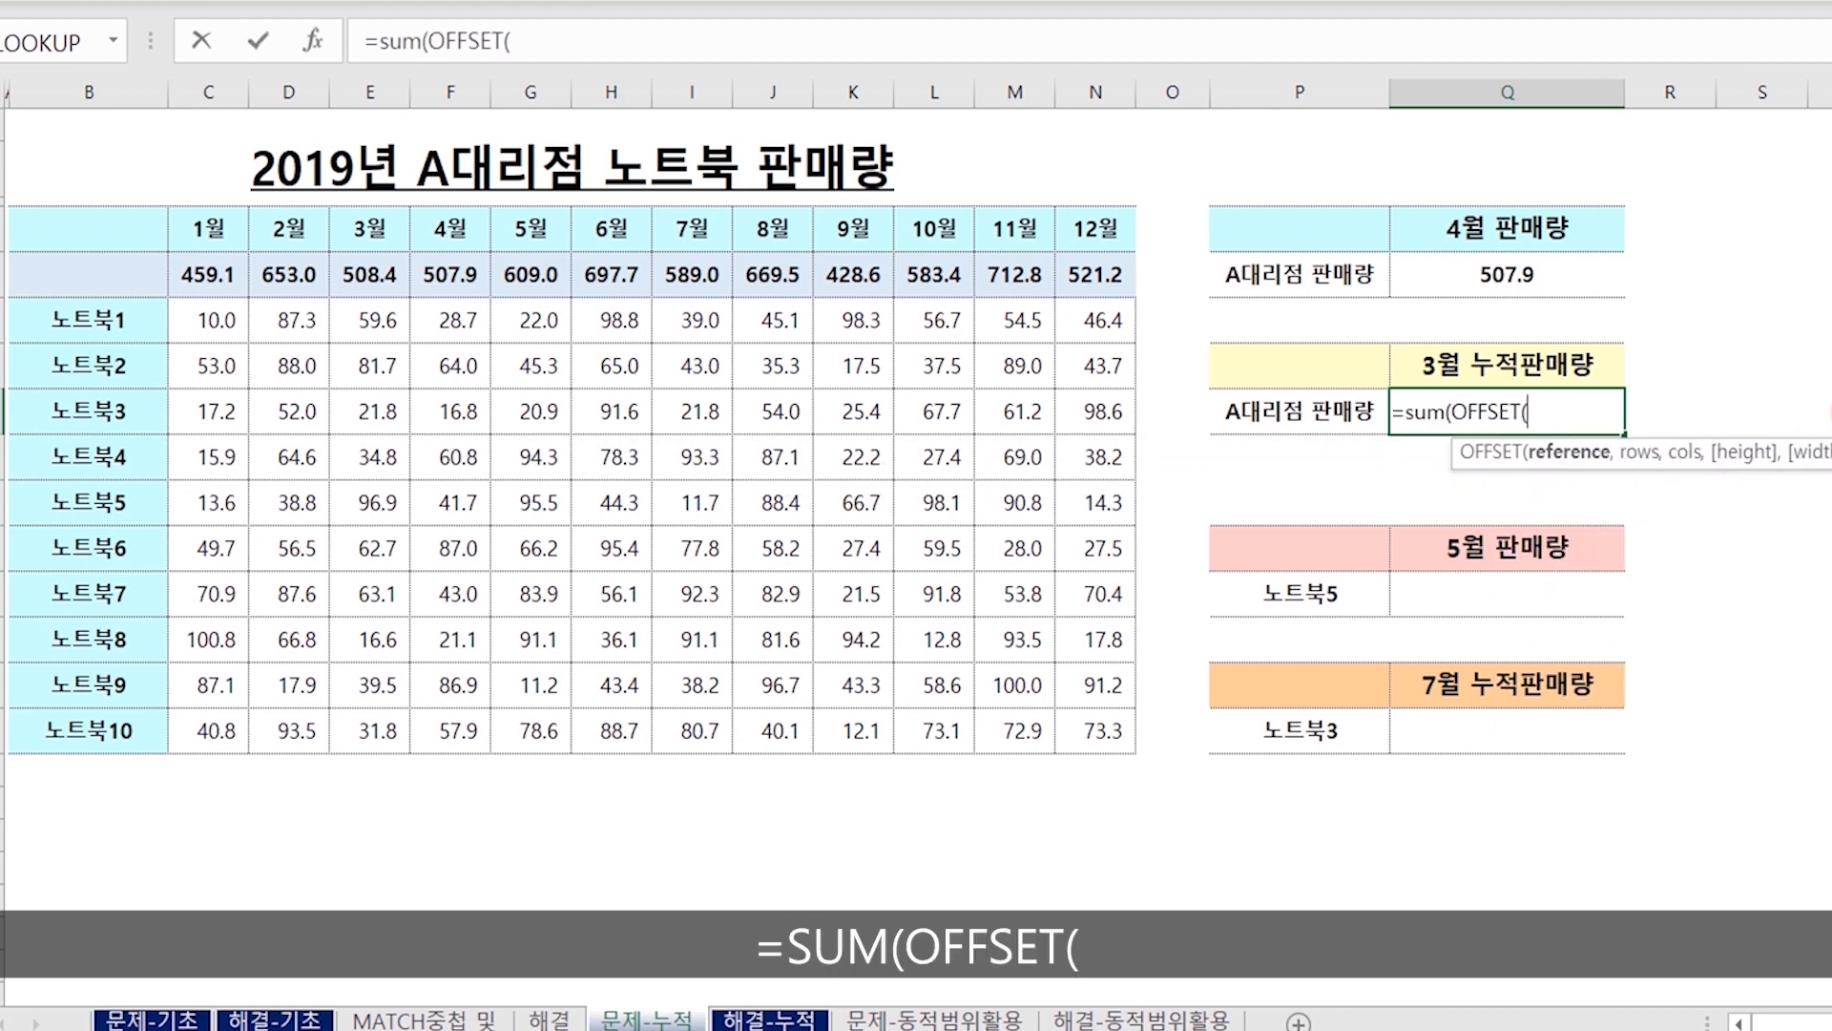
click(191, 227)
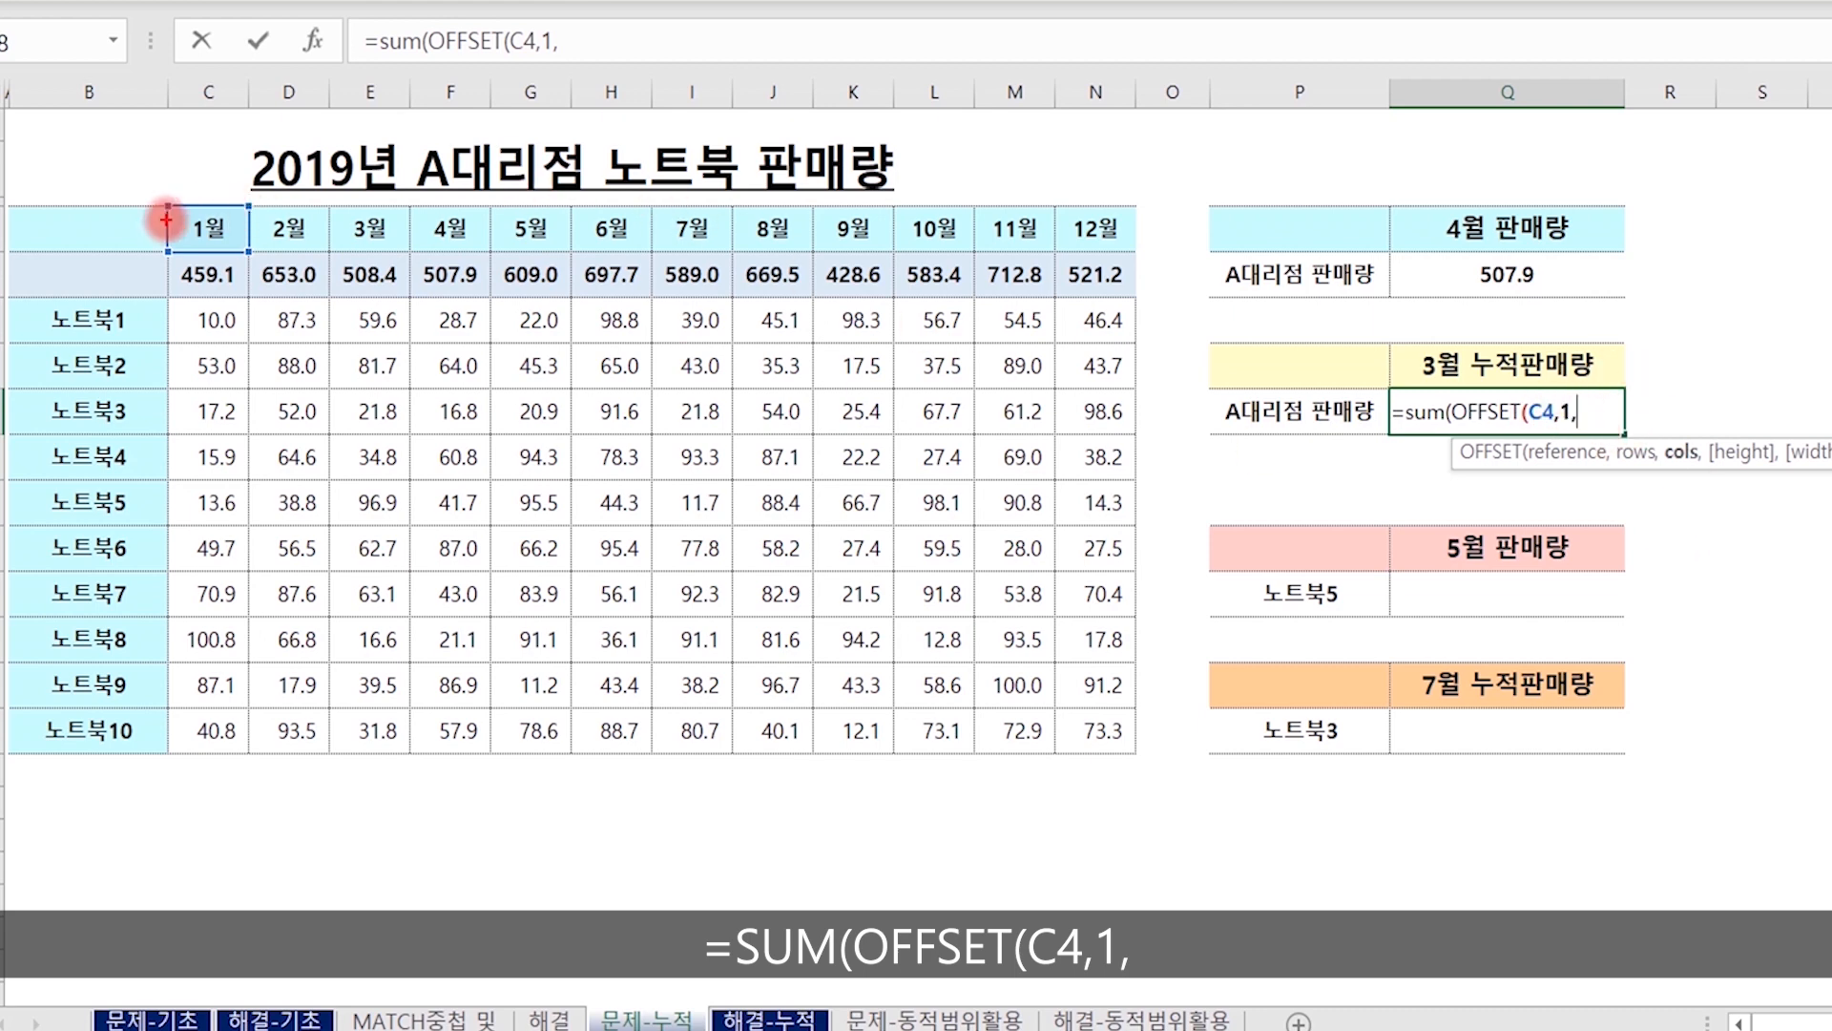
mouse_move(173, 218)
mouse_down()
mouse_move(105, 283)
mouse_move(141, 276)
mouse_move(148, 305)
mouse_up()
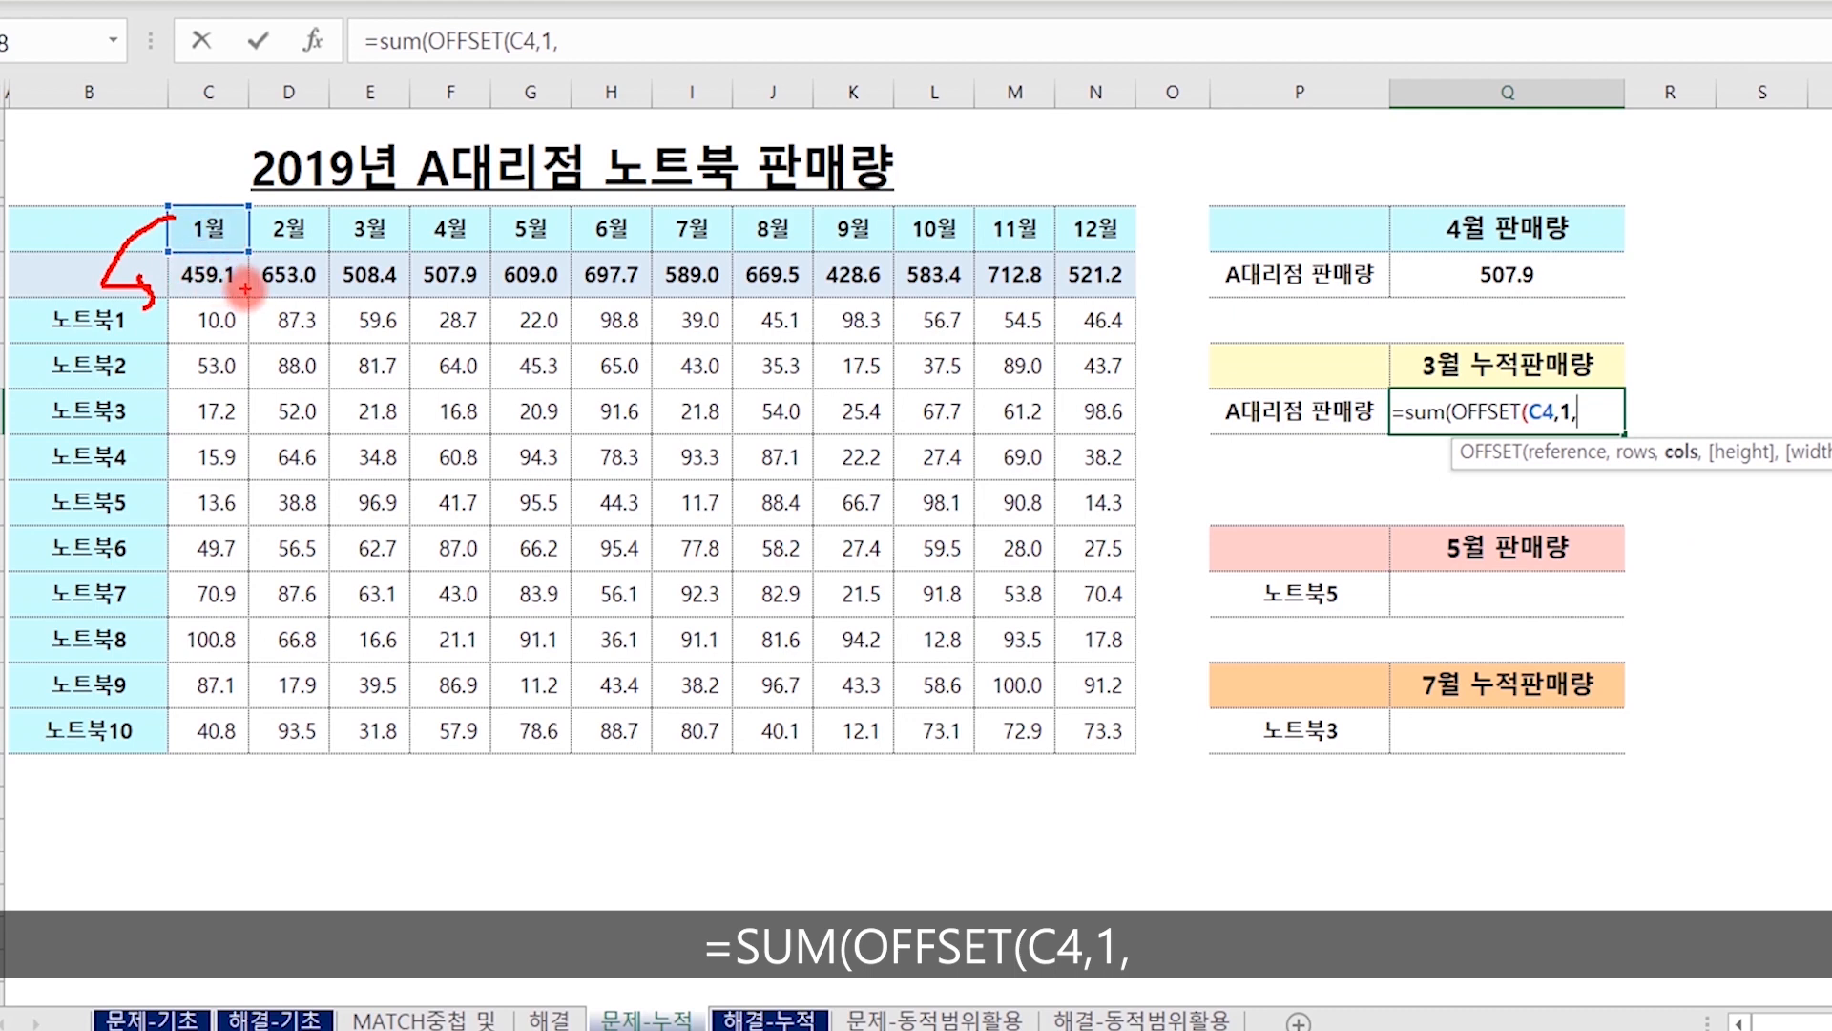
drag(246, 289, 214, 313)
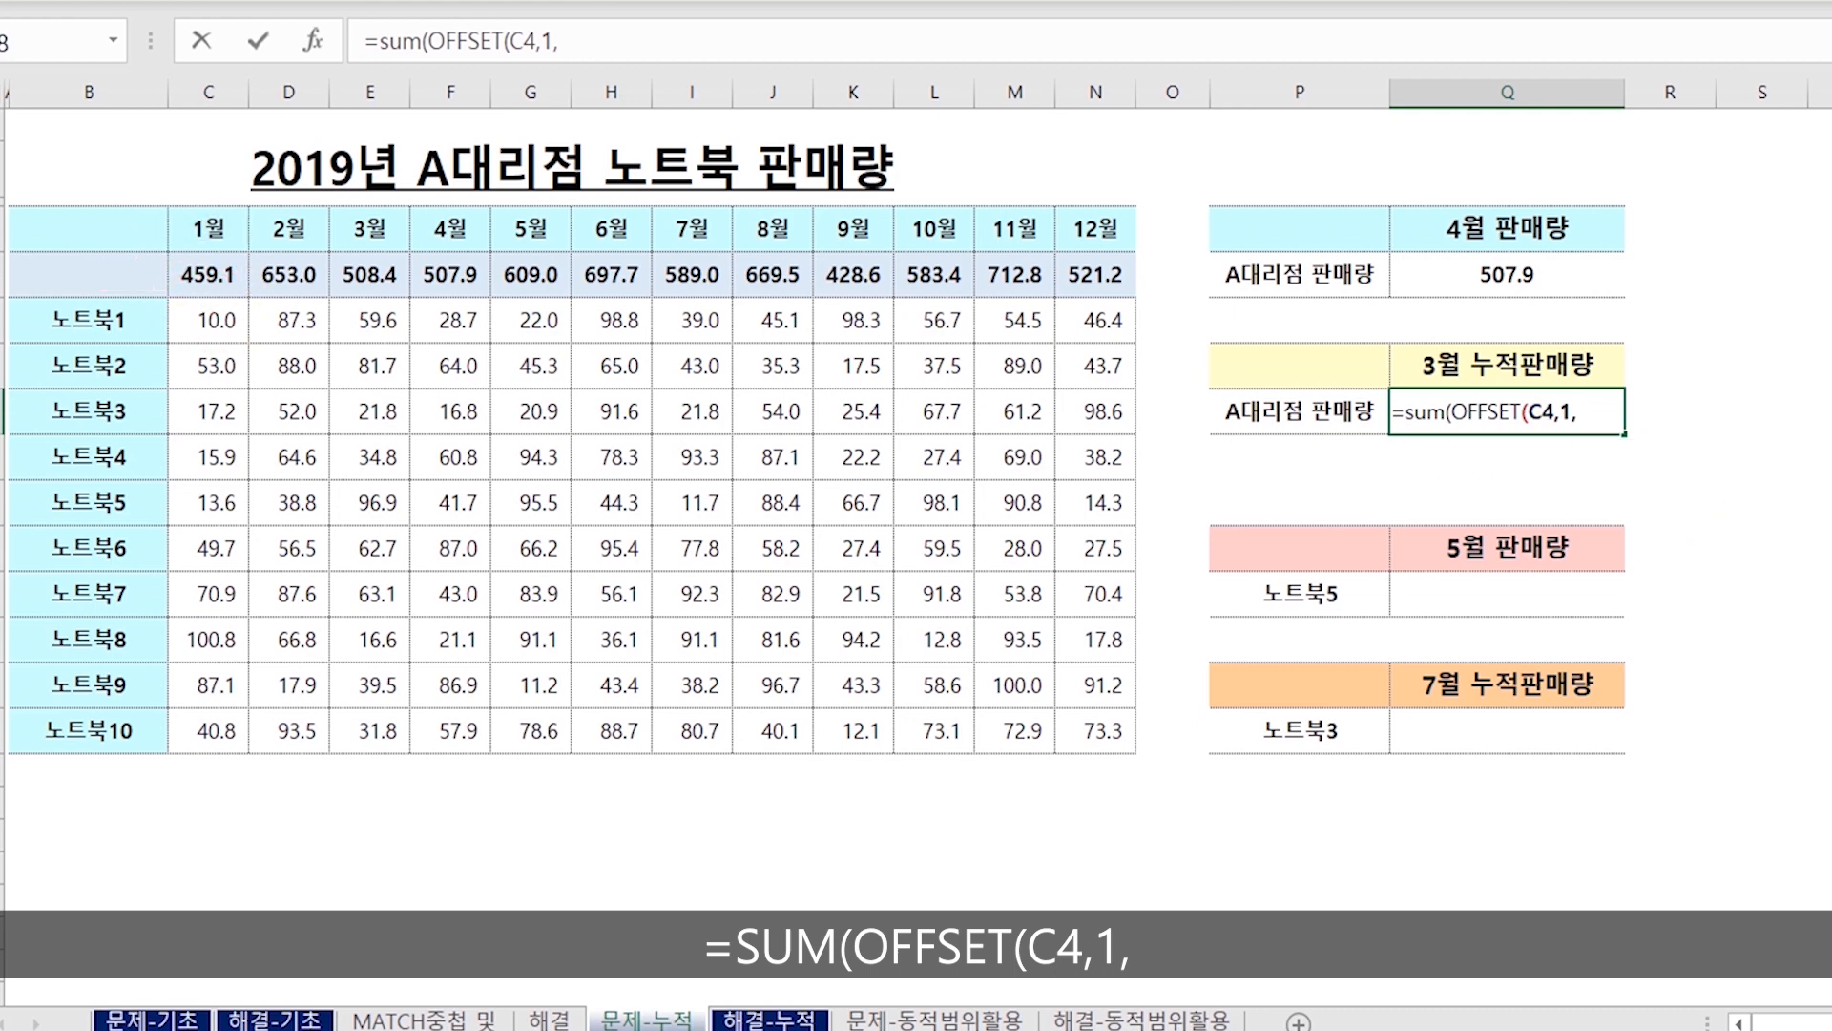
text(,)
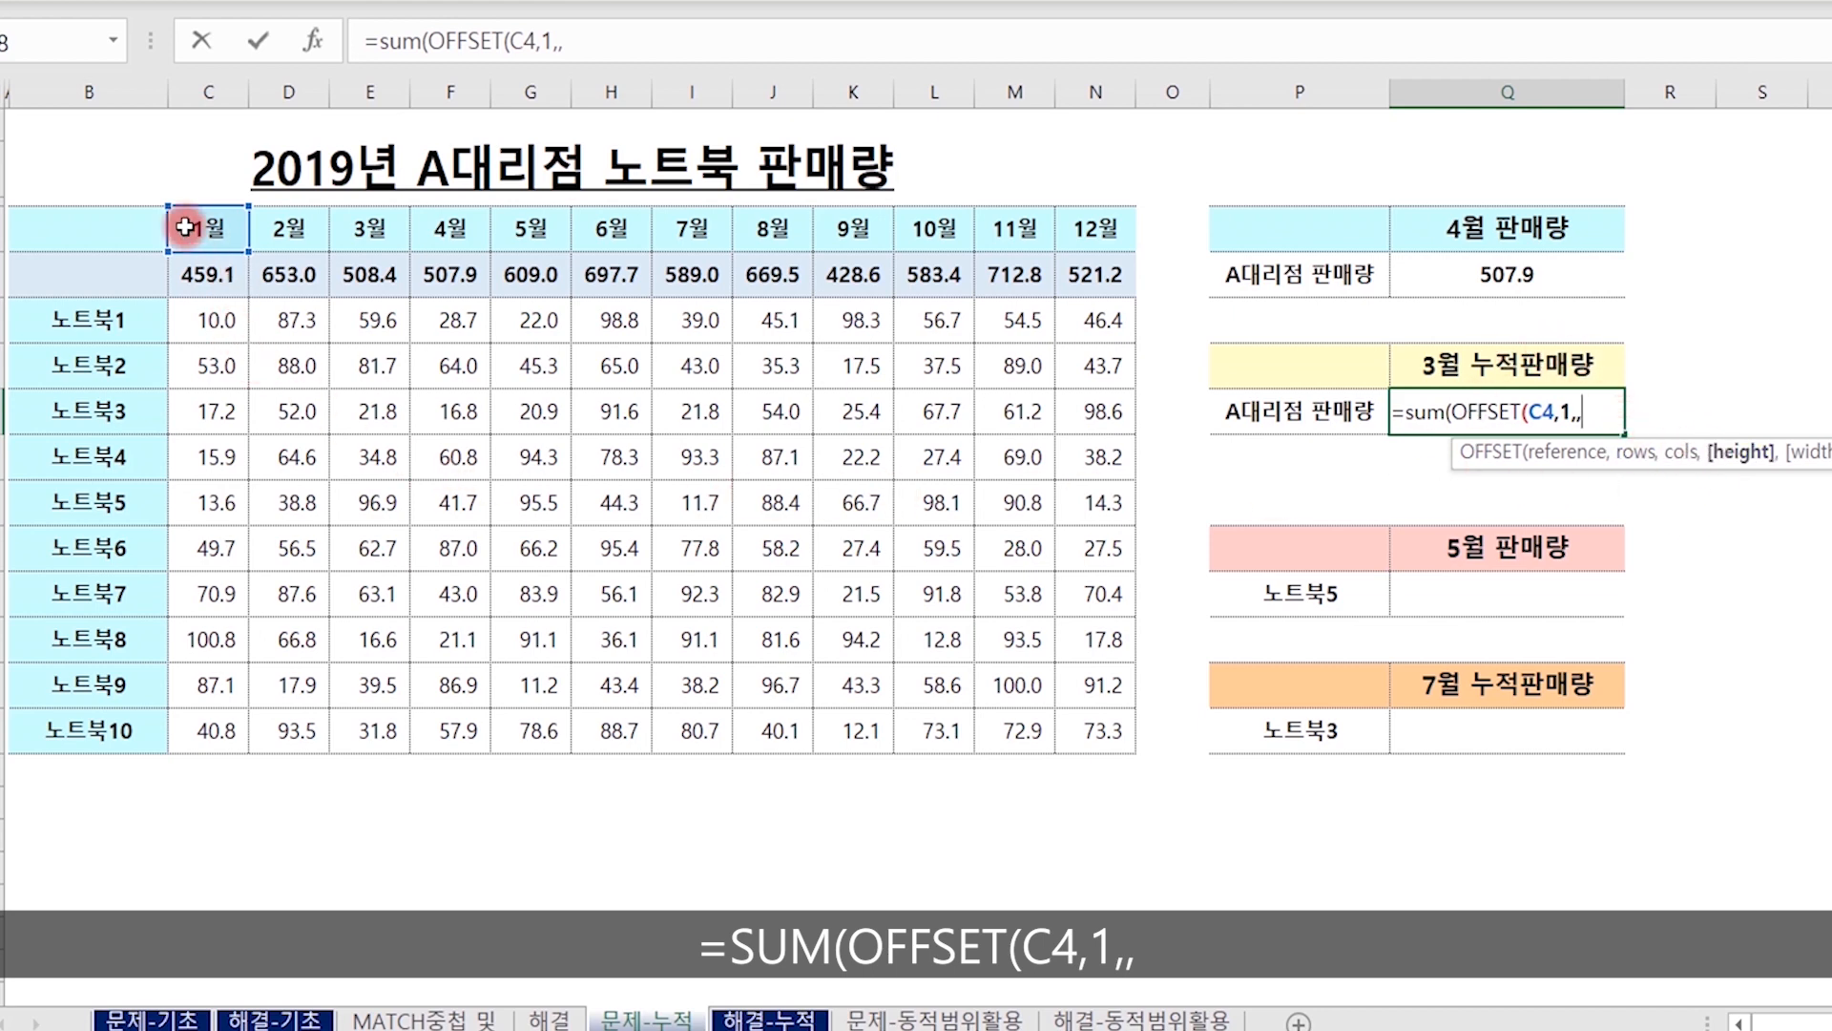
mouse_move(167, 228)
mouse_down()
mouse_move(94, 256)
mouse_move(126, 270)
mouse_move(121, 289)
mouse_up()
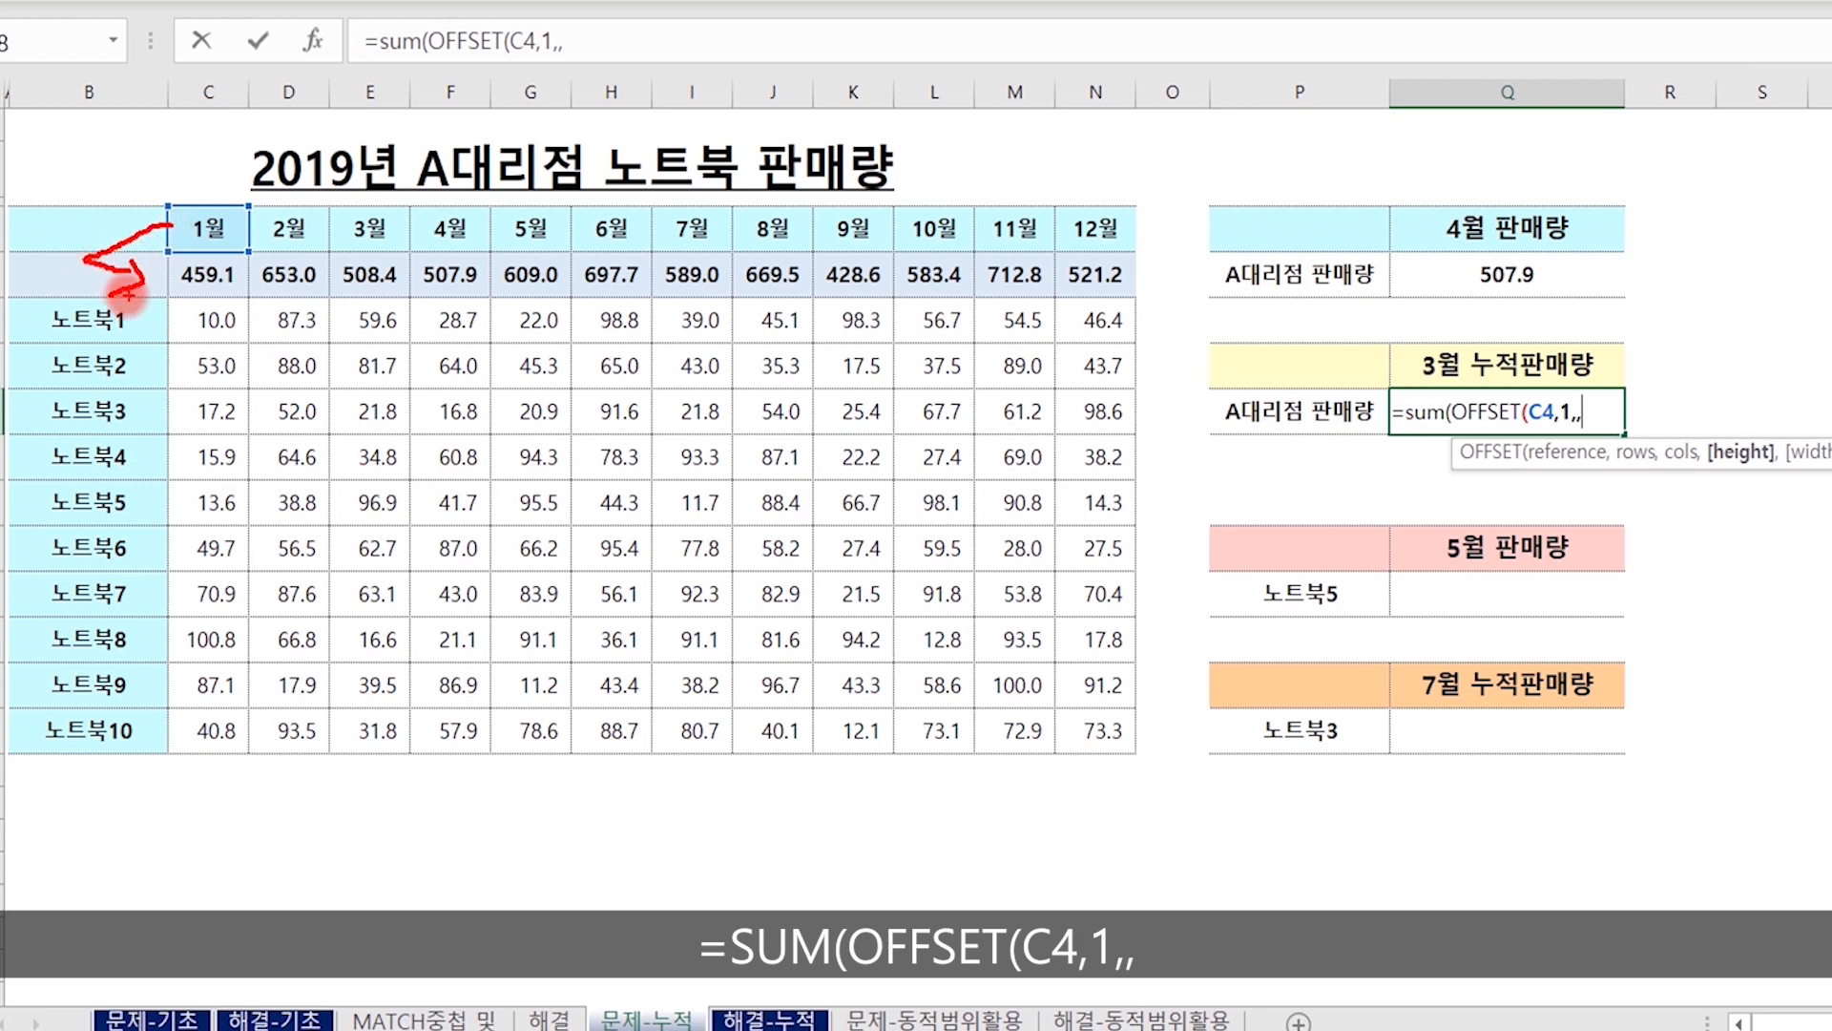
mouse_move(168, 254)
mouse_down()
mouse_move(168, 292)
mouse_move(714, 294)
mouse_up()
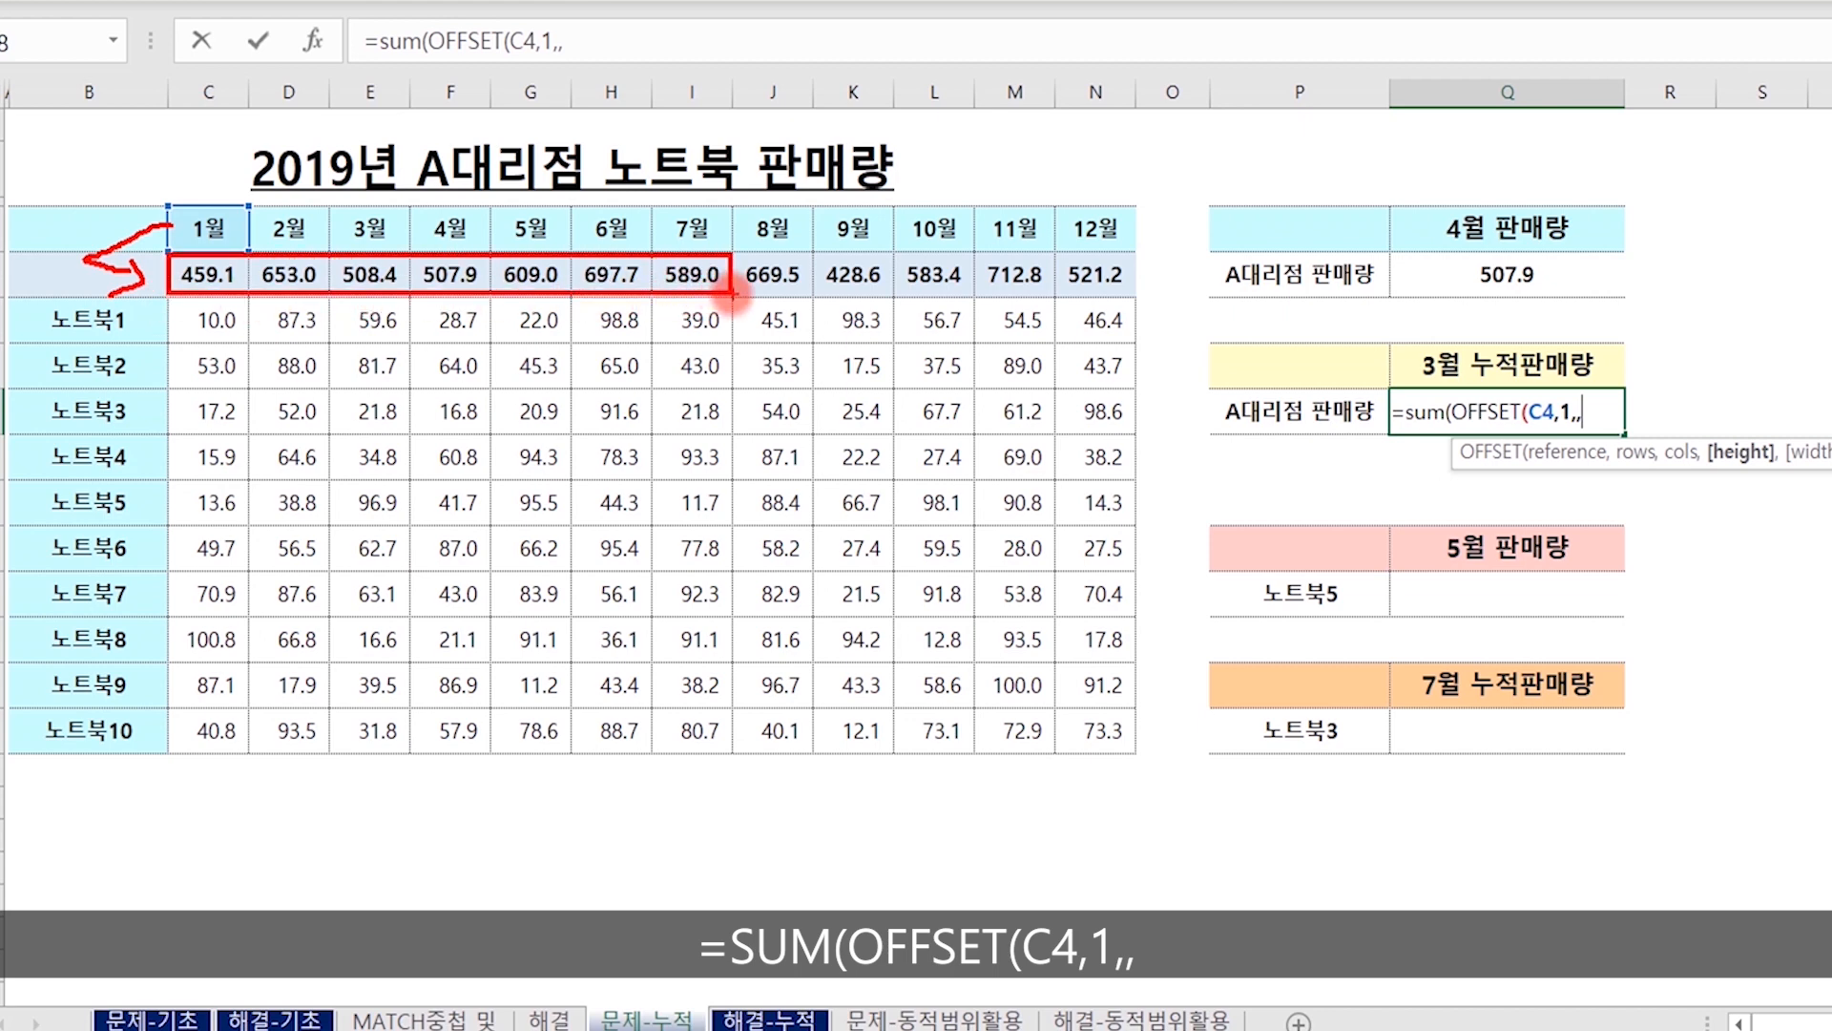
key(Escape)
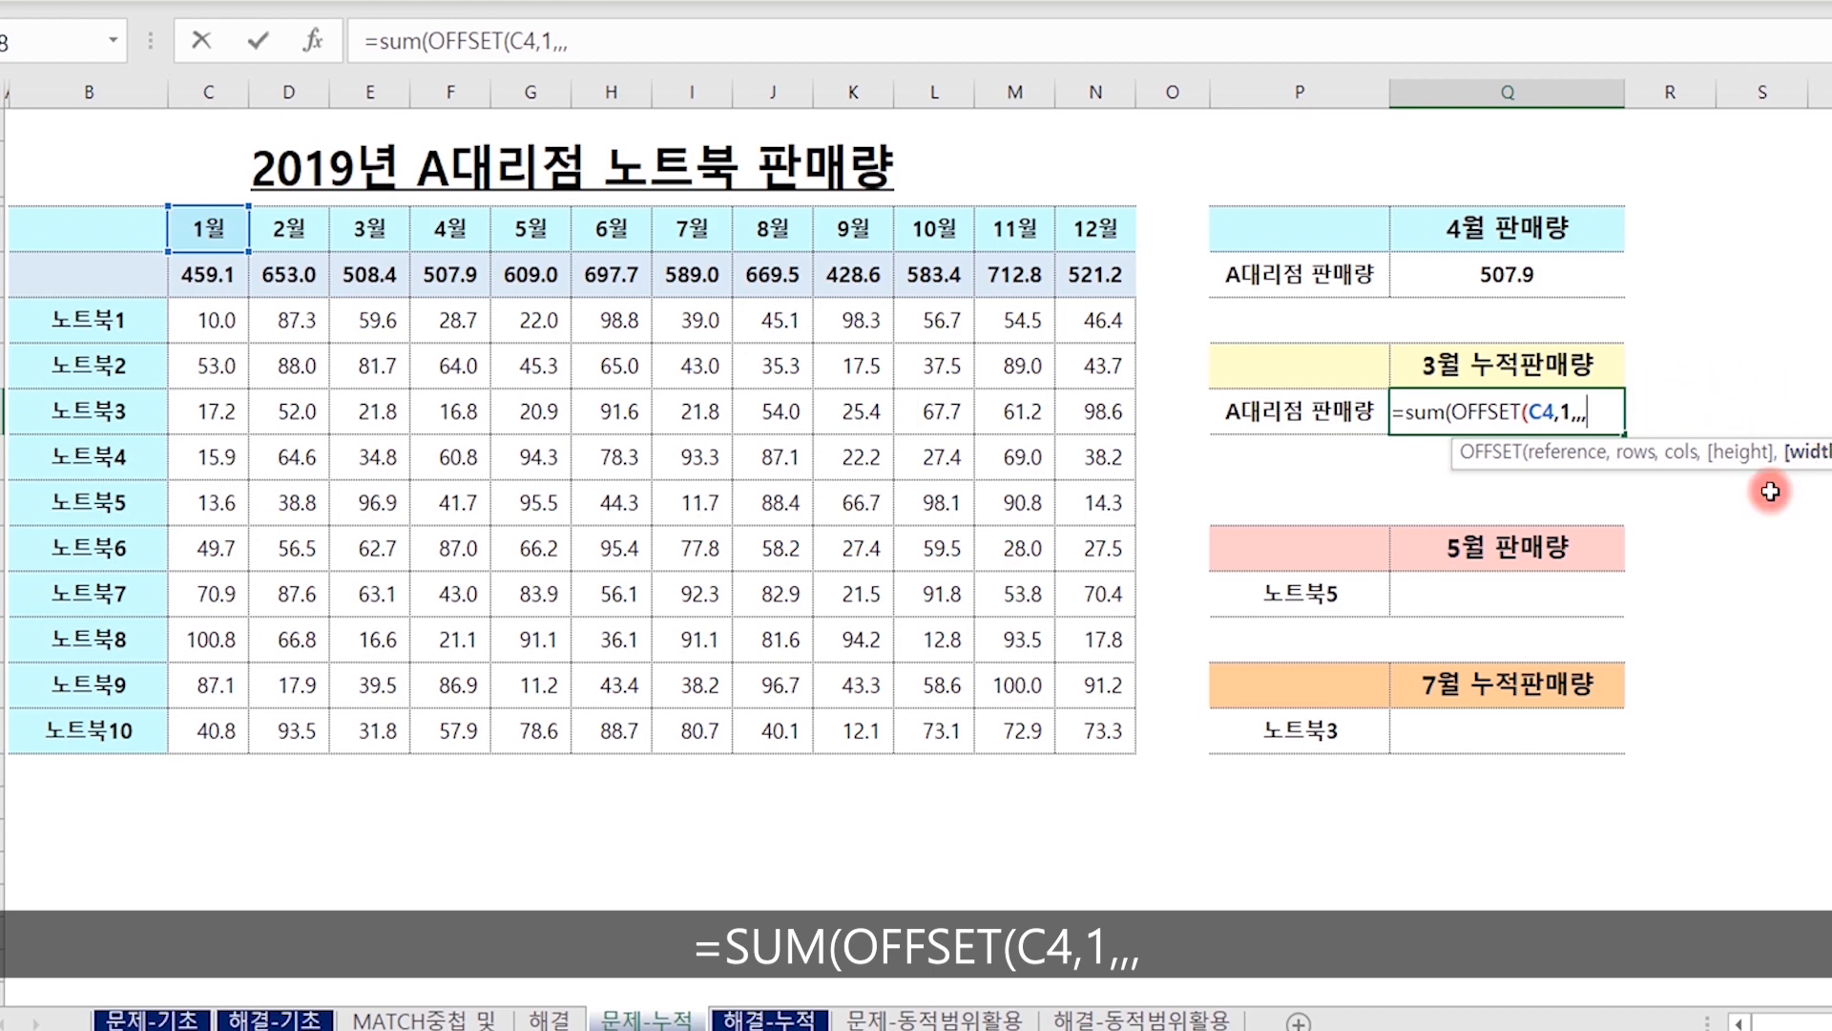
Leave the OFFSET height blank in Q8 and add MATCH(Q7,C4:N4,0) as the width.
text(match()
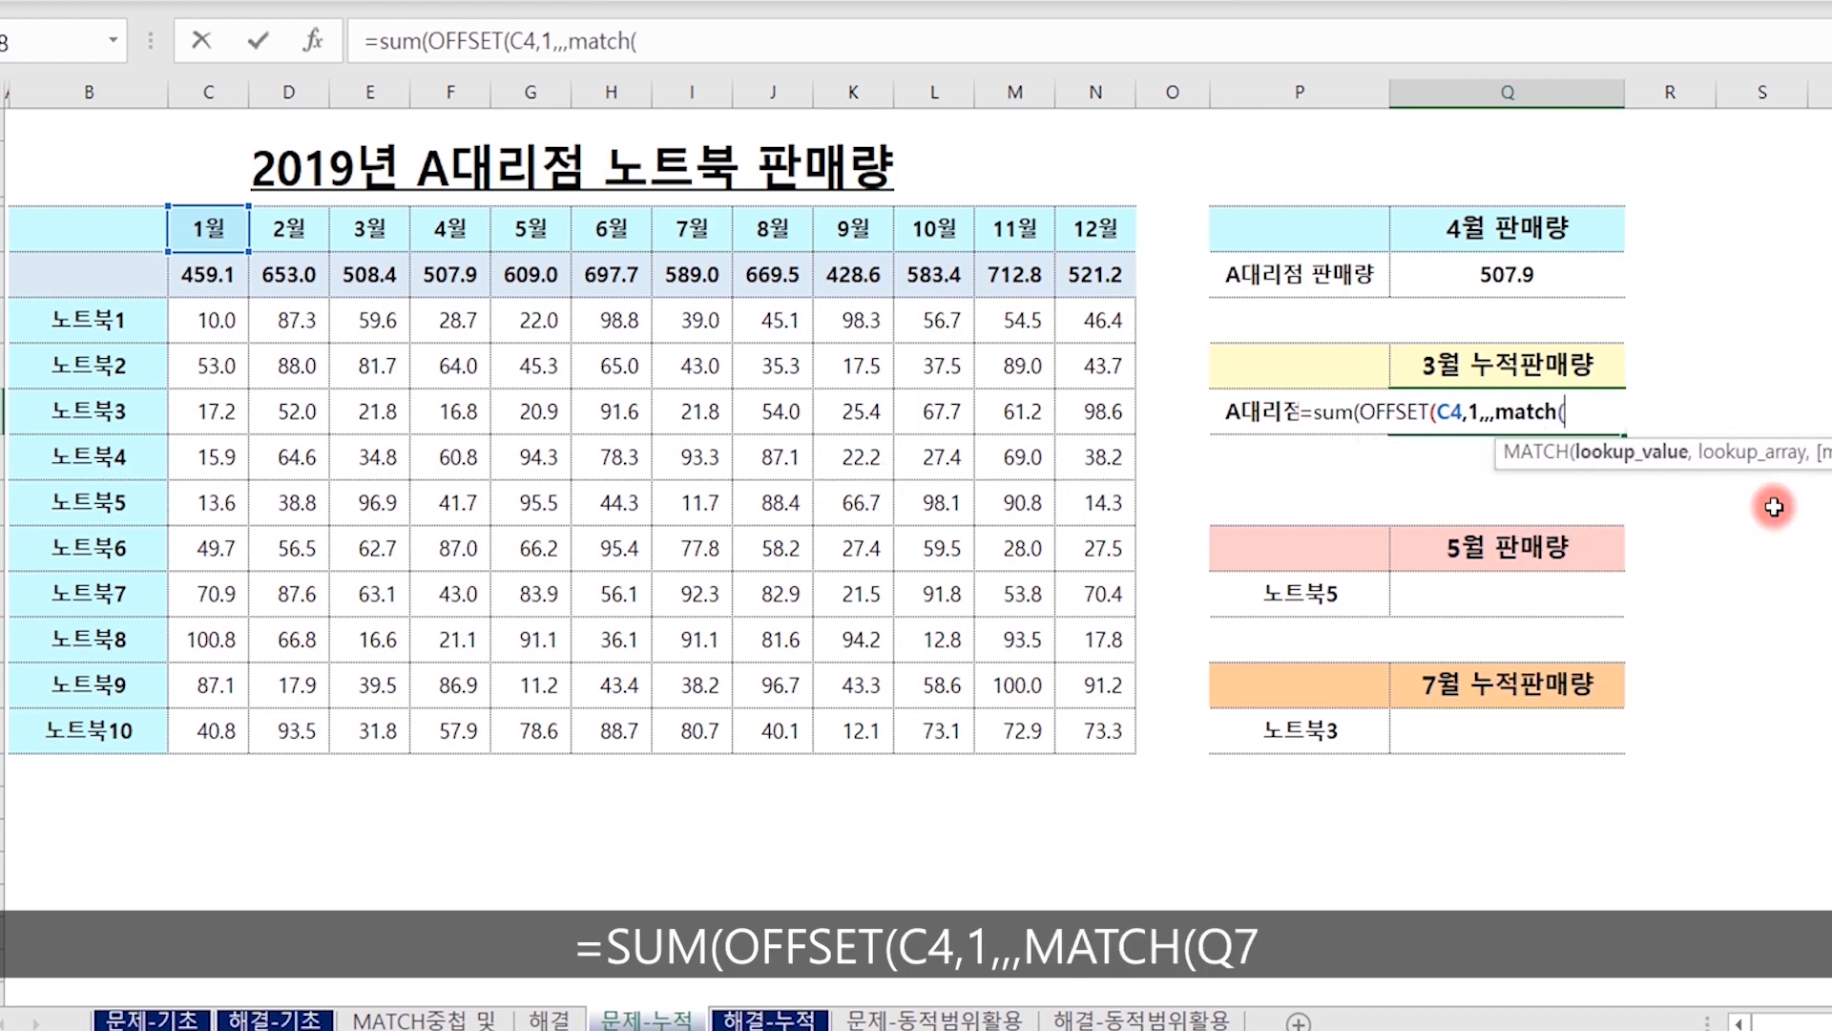
click(1515, 347)
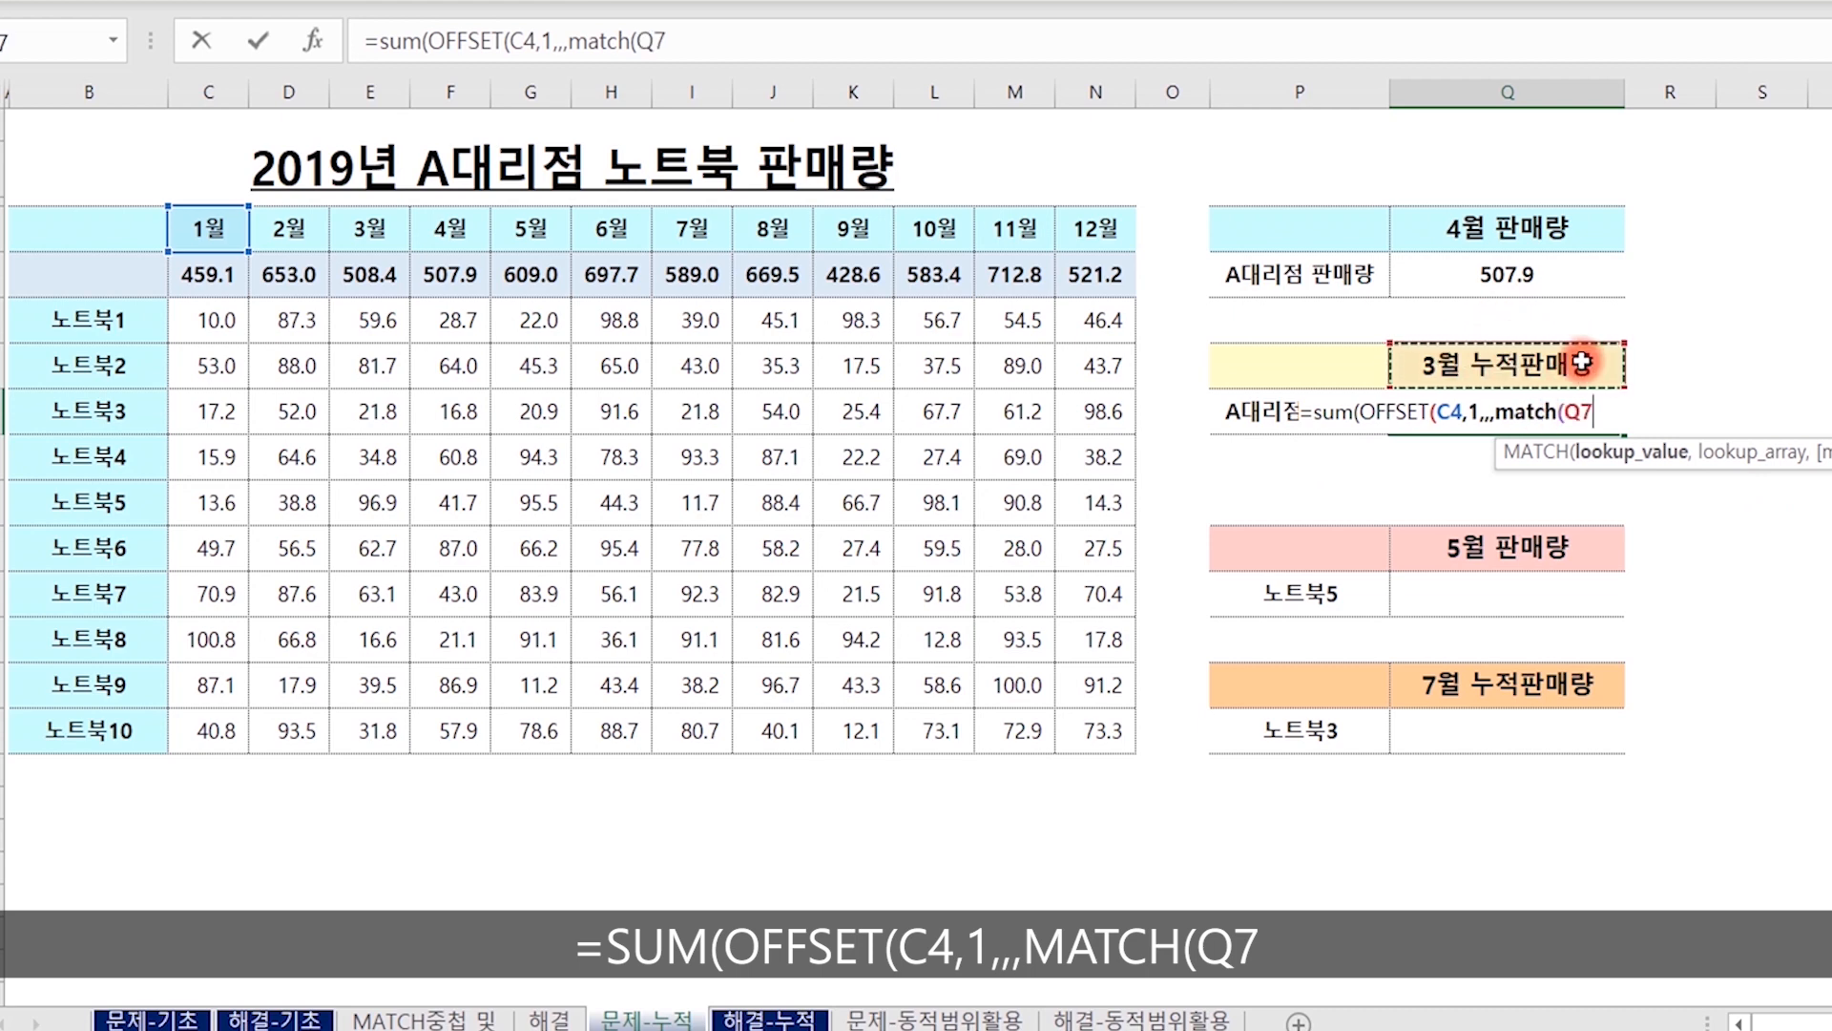
text(,)
drag(190, 227, 1097, 227)
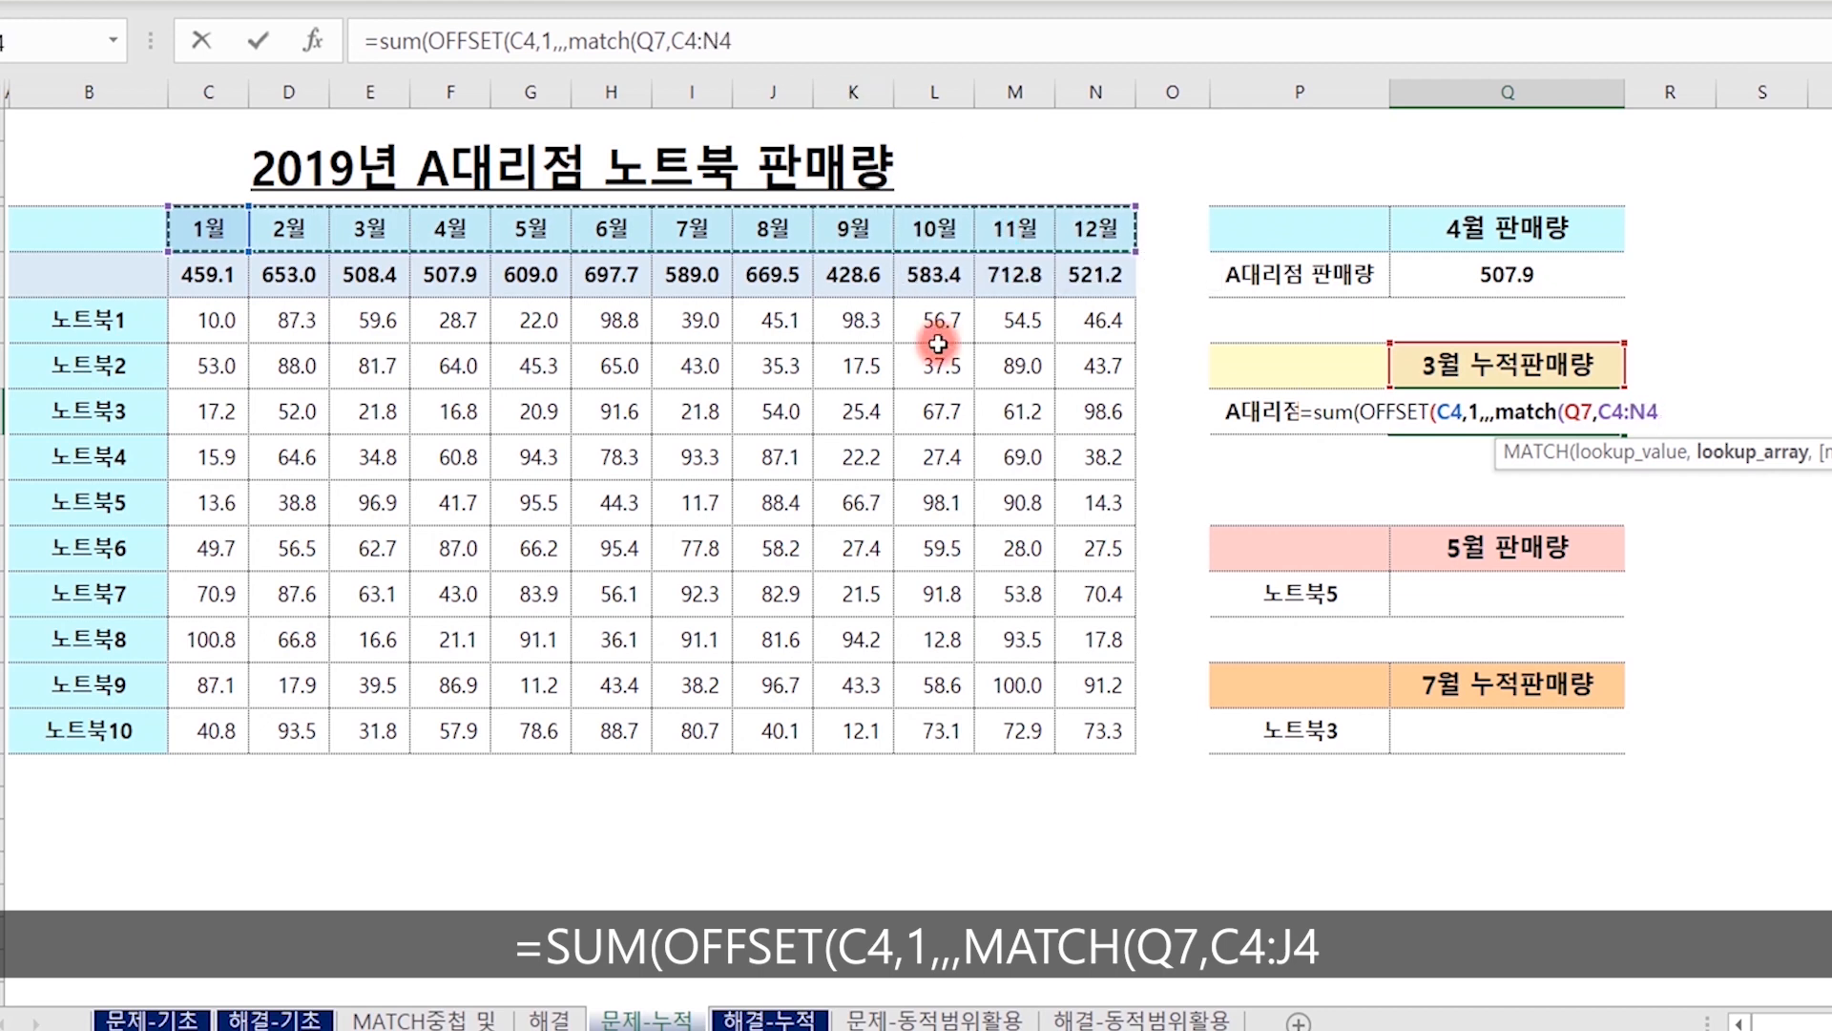
text(,0)
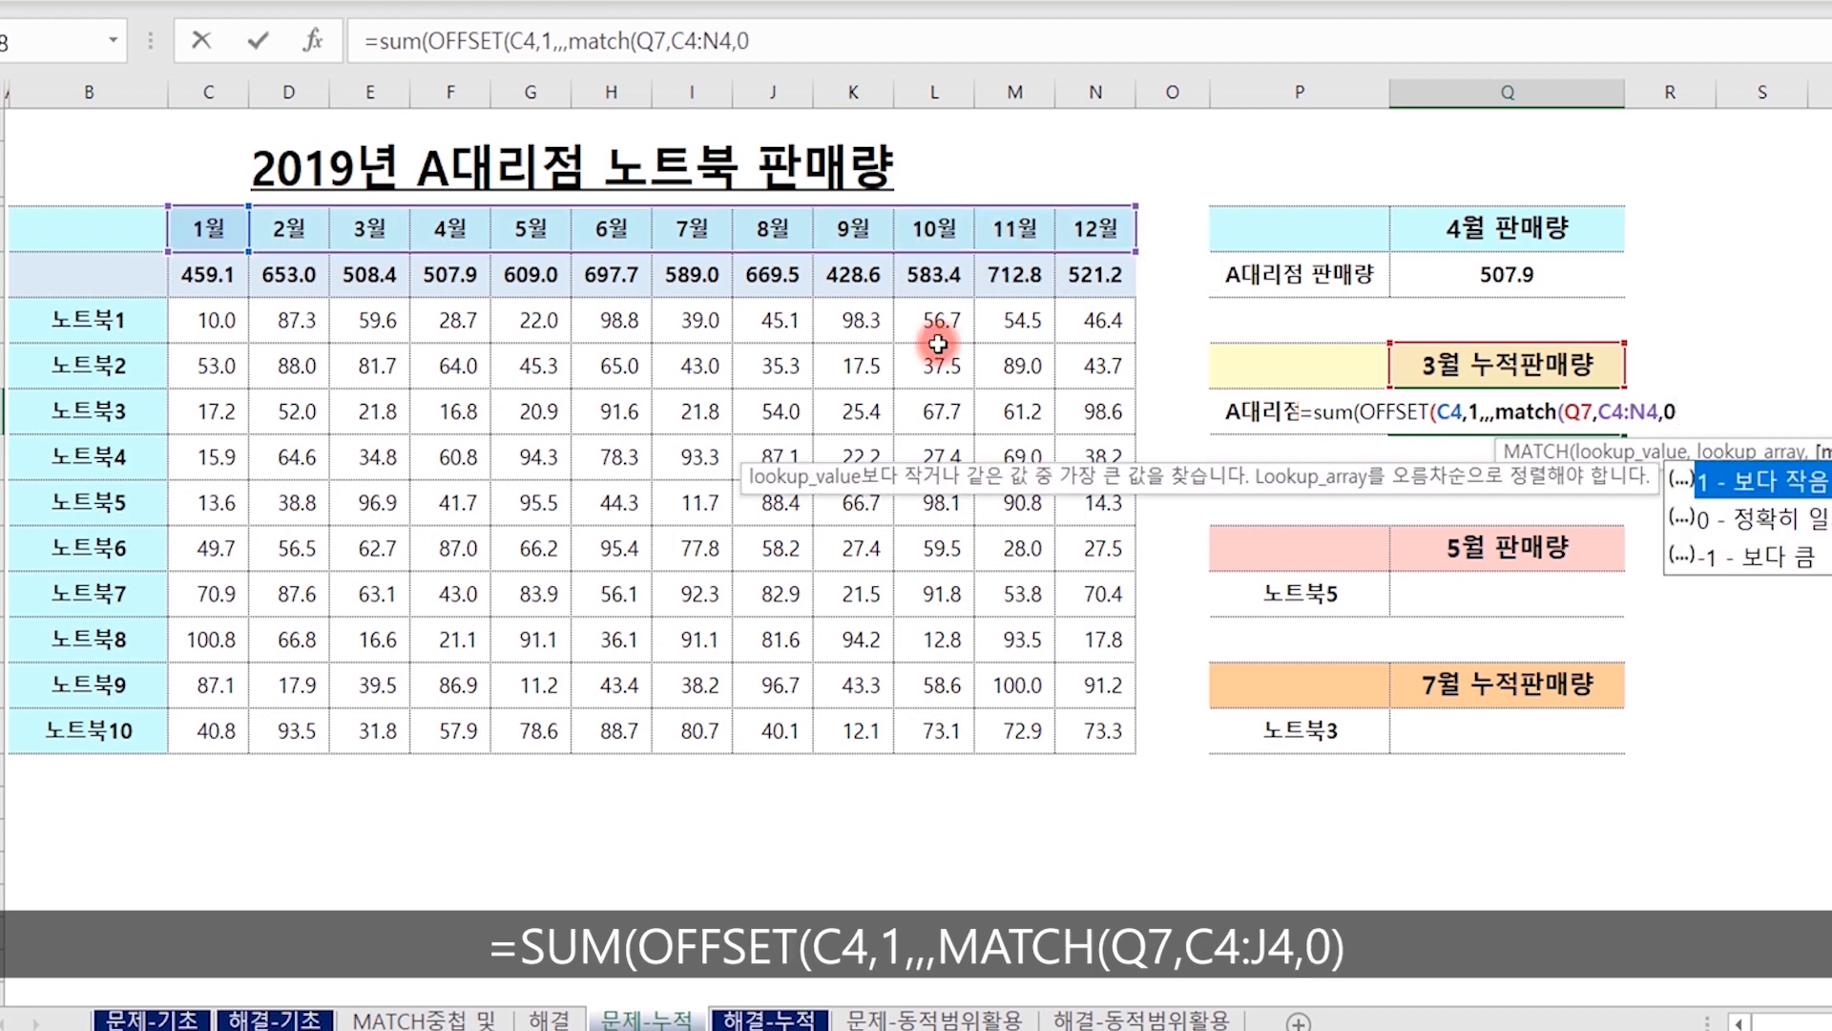
text())
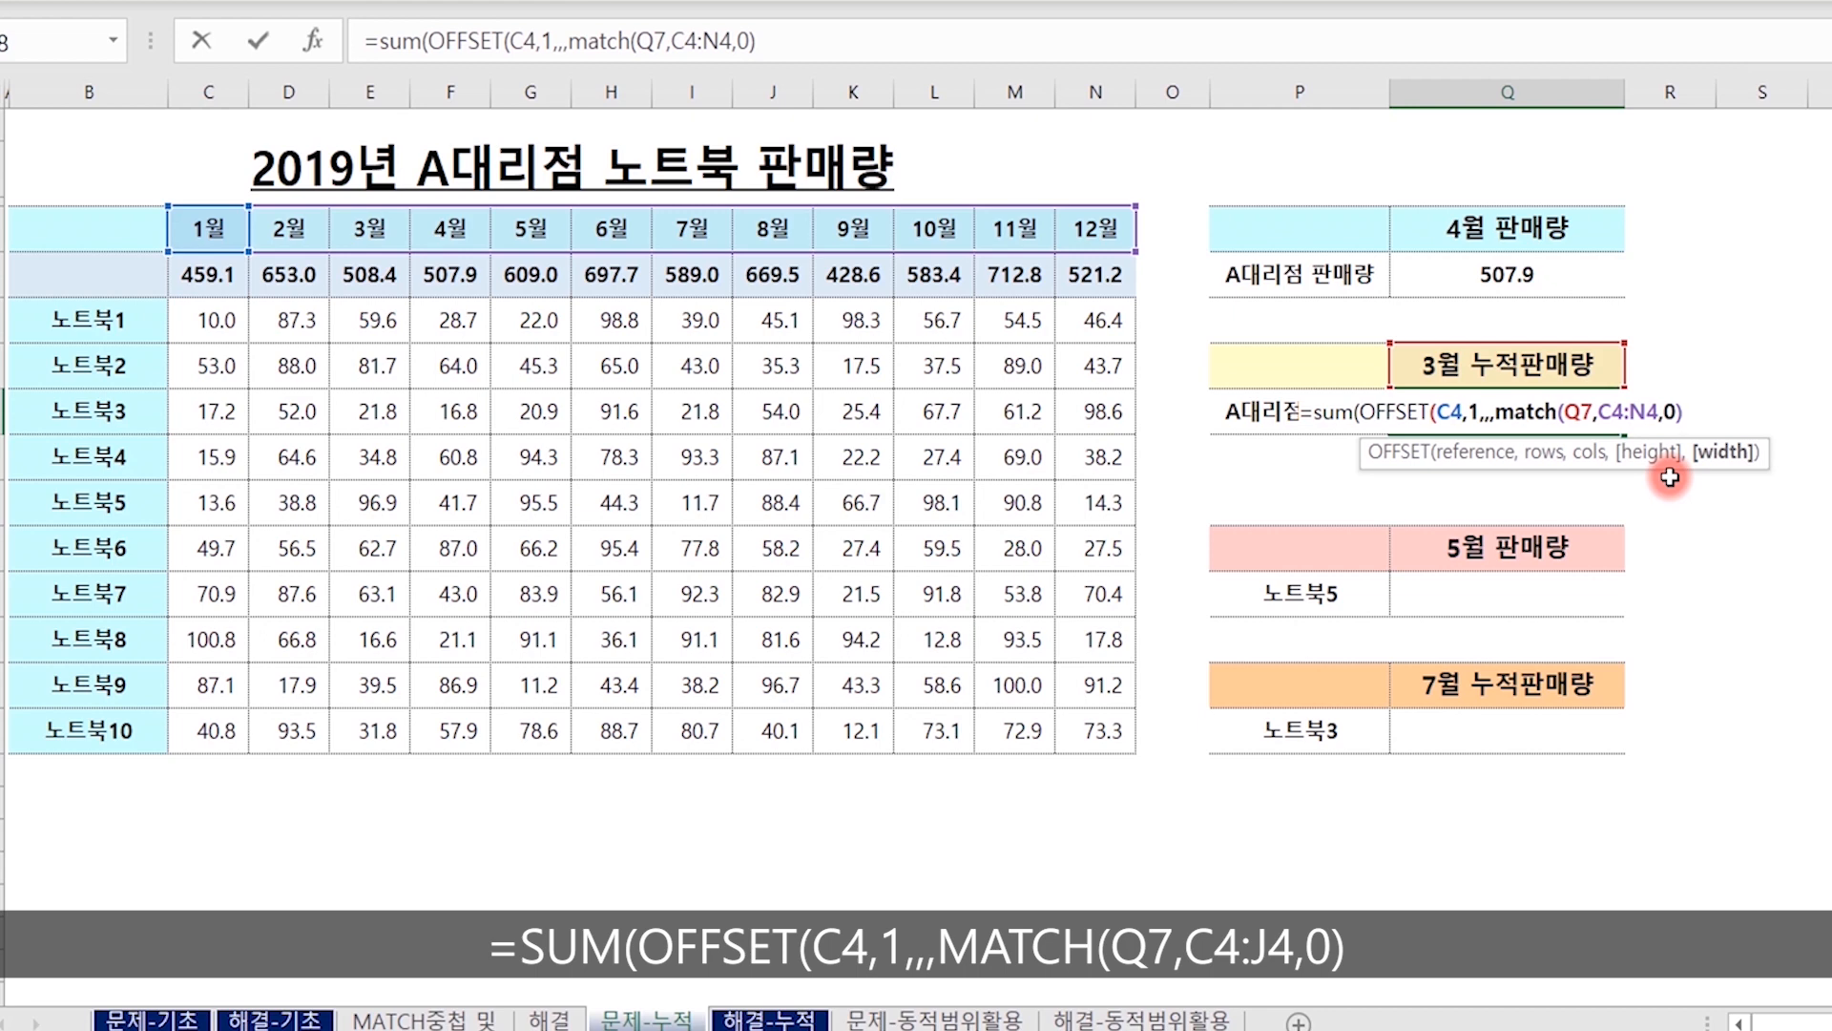
Complete the SUM formula in Q8 and check it against the sum of the January to March totals in C5:E5.
text())
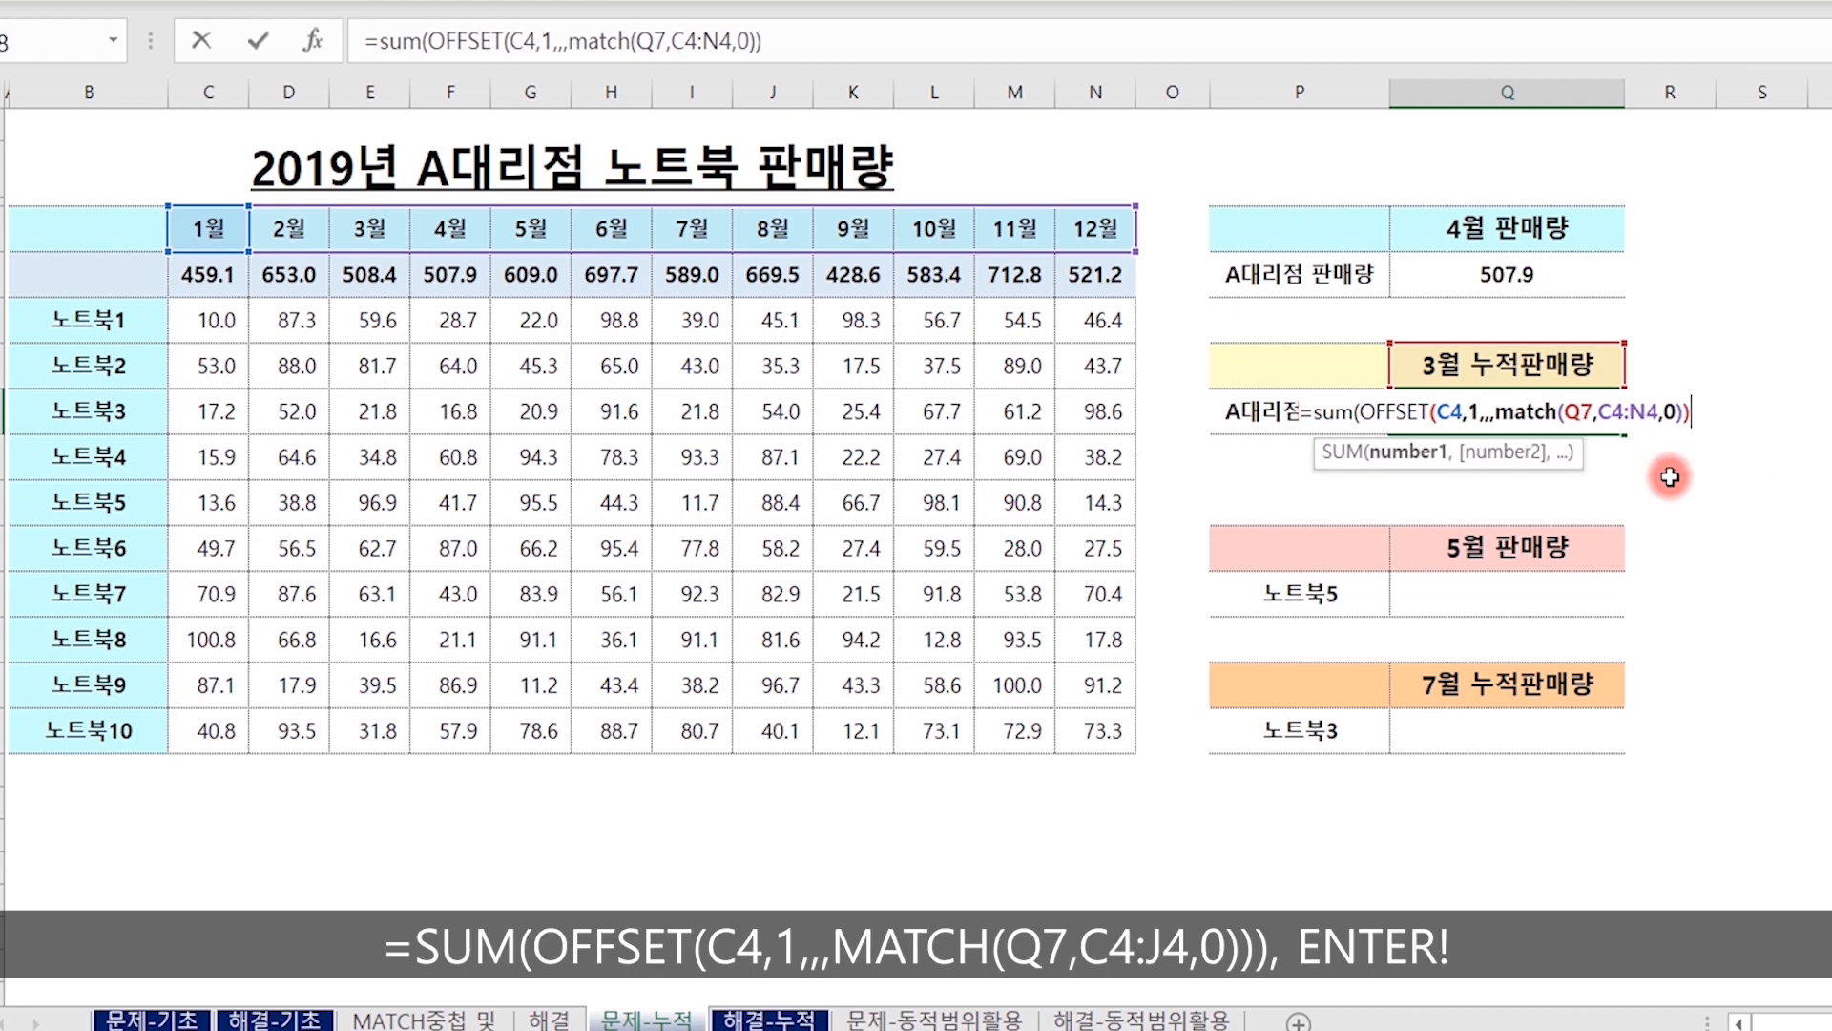
text())
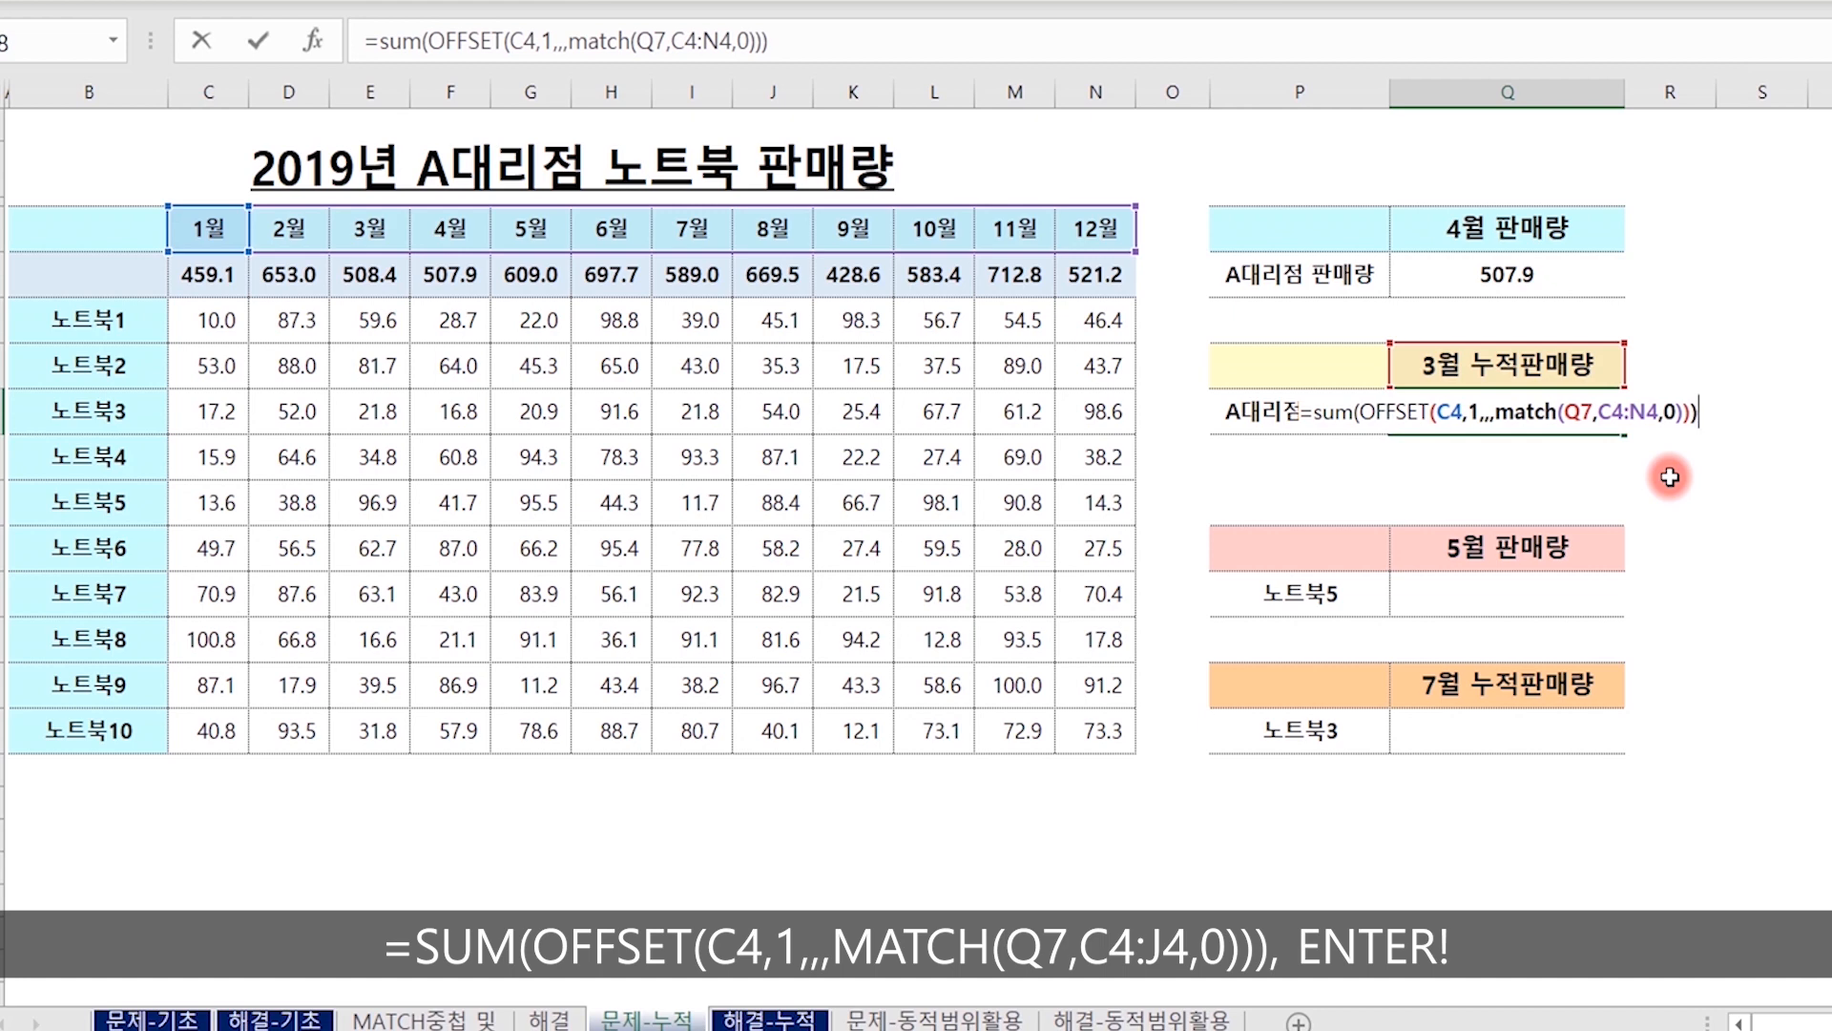
key(Return)
key(Up)
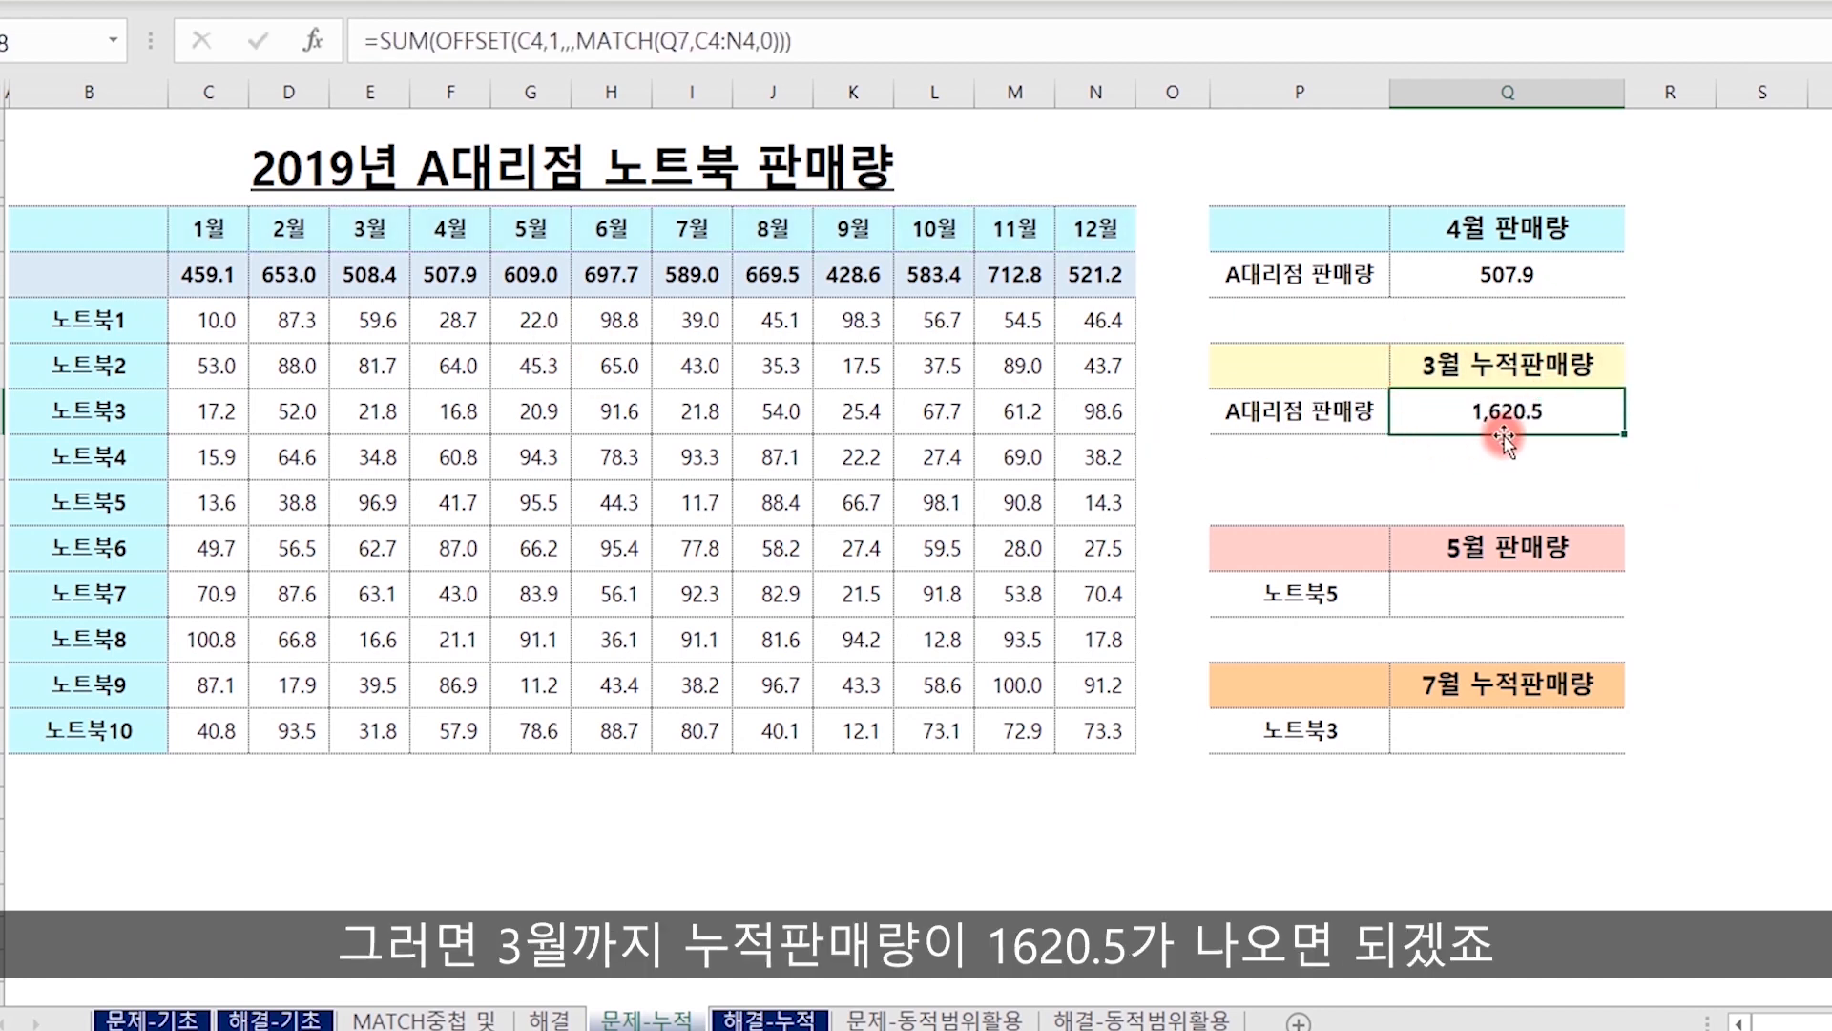
drag(208, 275, 370, 275)
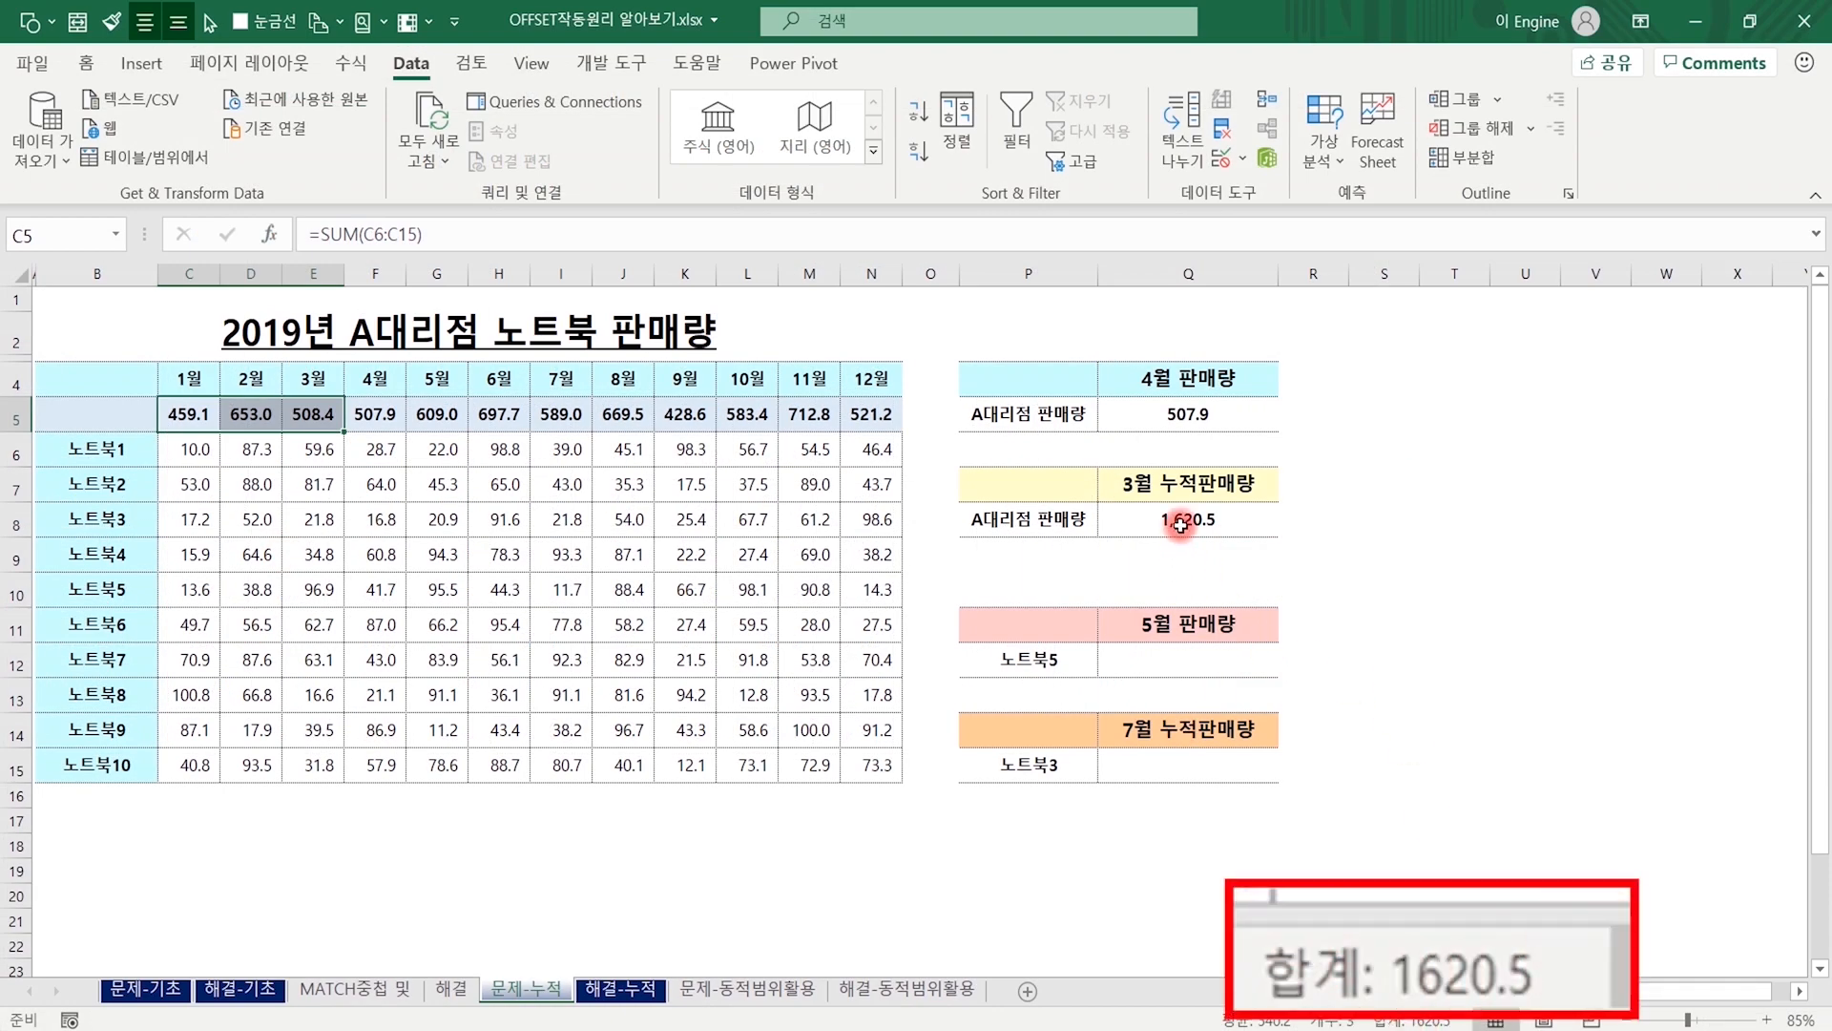
Choose month 6 in selector cell Q7 and check Q8 against the sum of the January to June totals in C5:H5.
click(1180, 492)
click(1288, 490)
click(1133, 598)
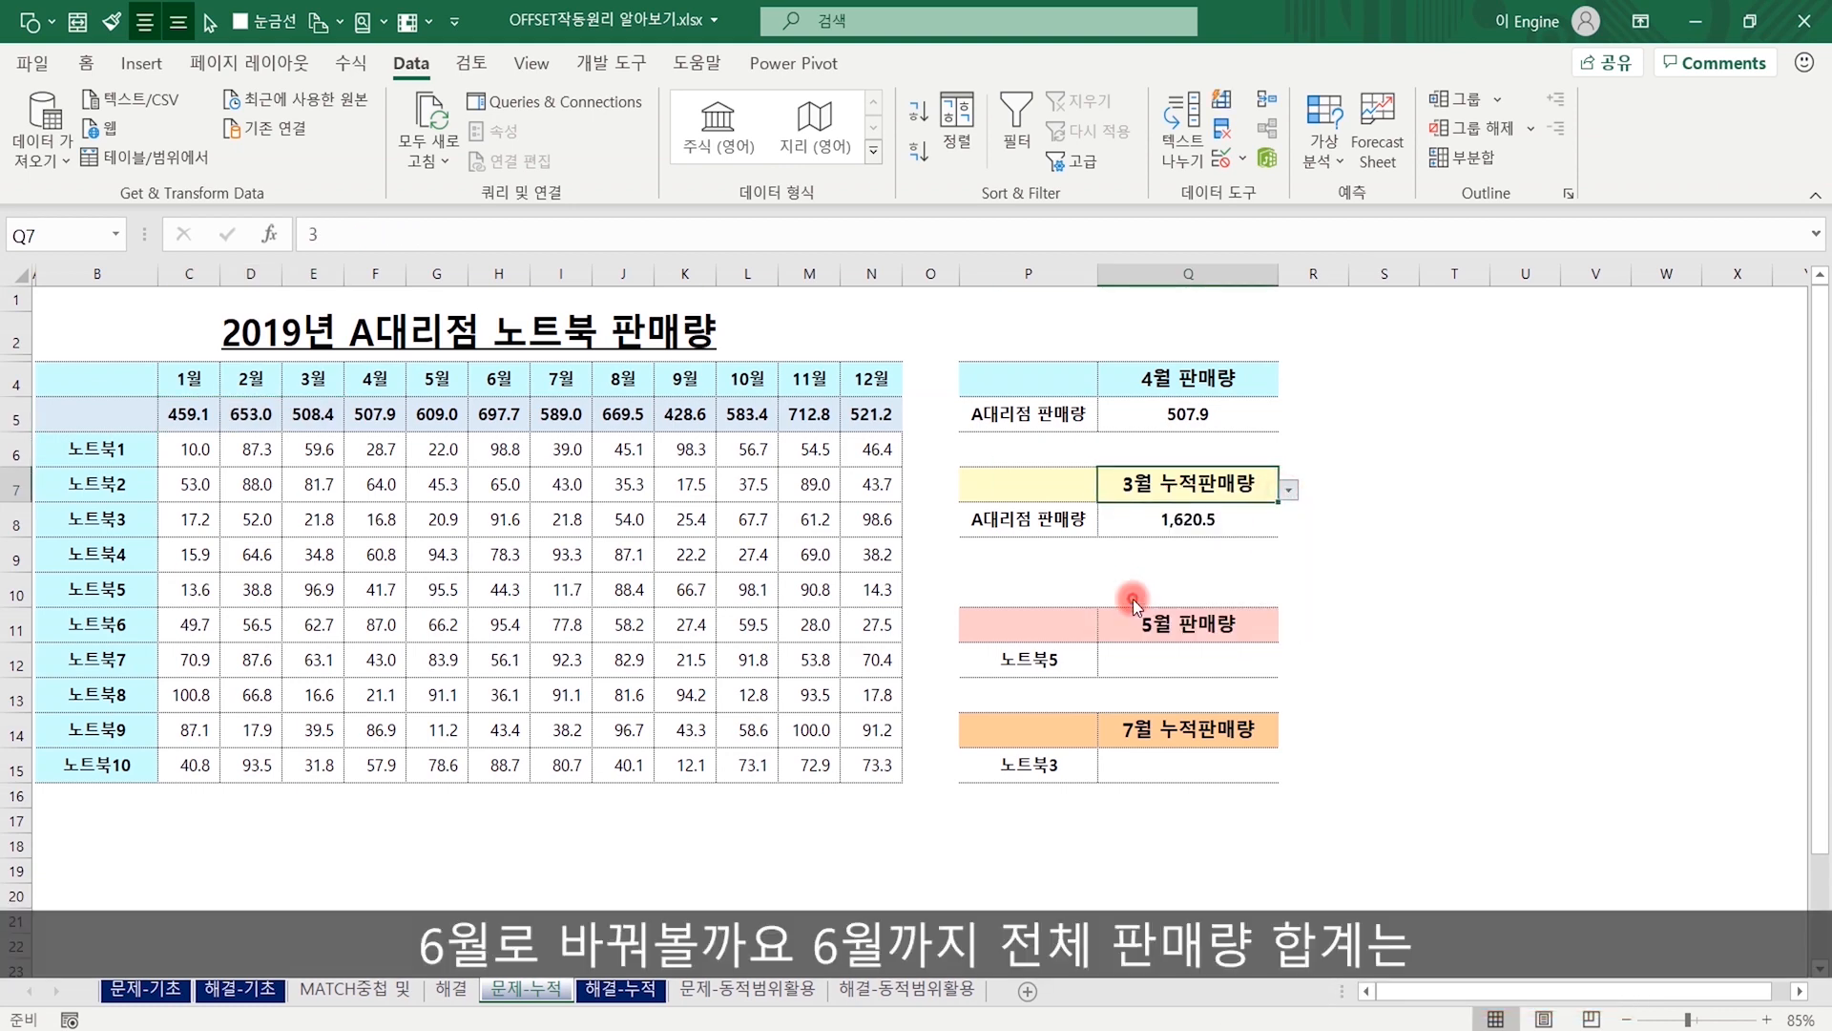
drag(195, 426, 505, 420)
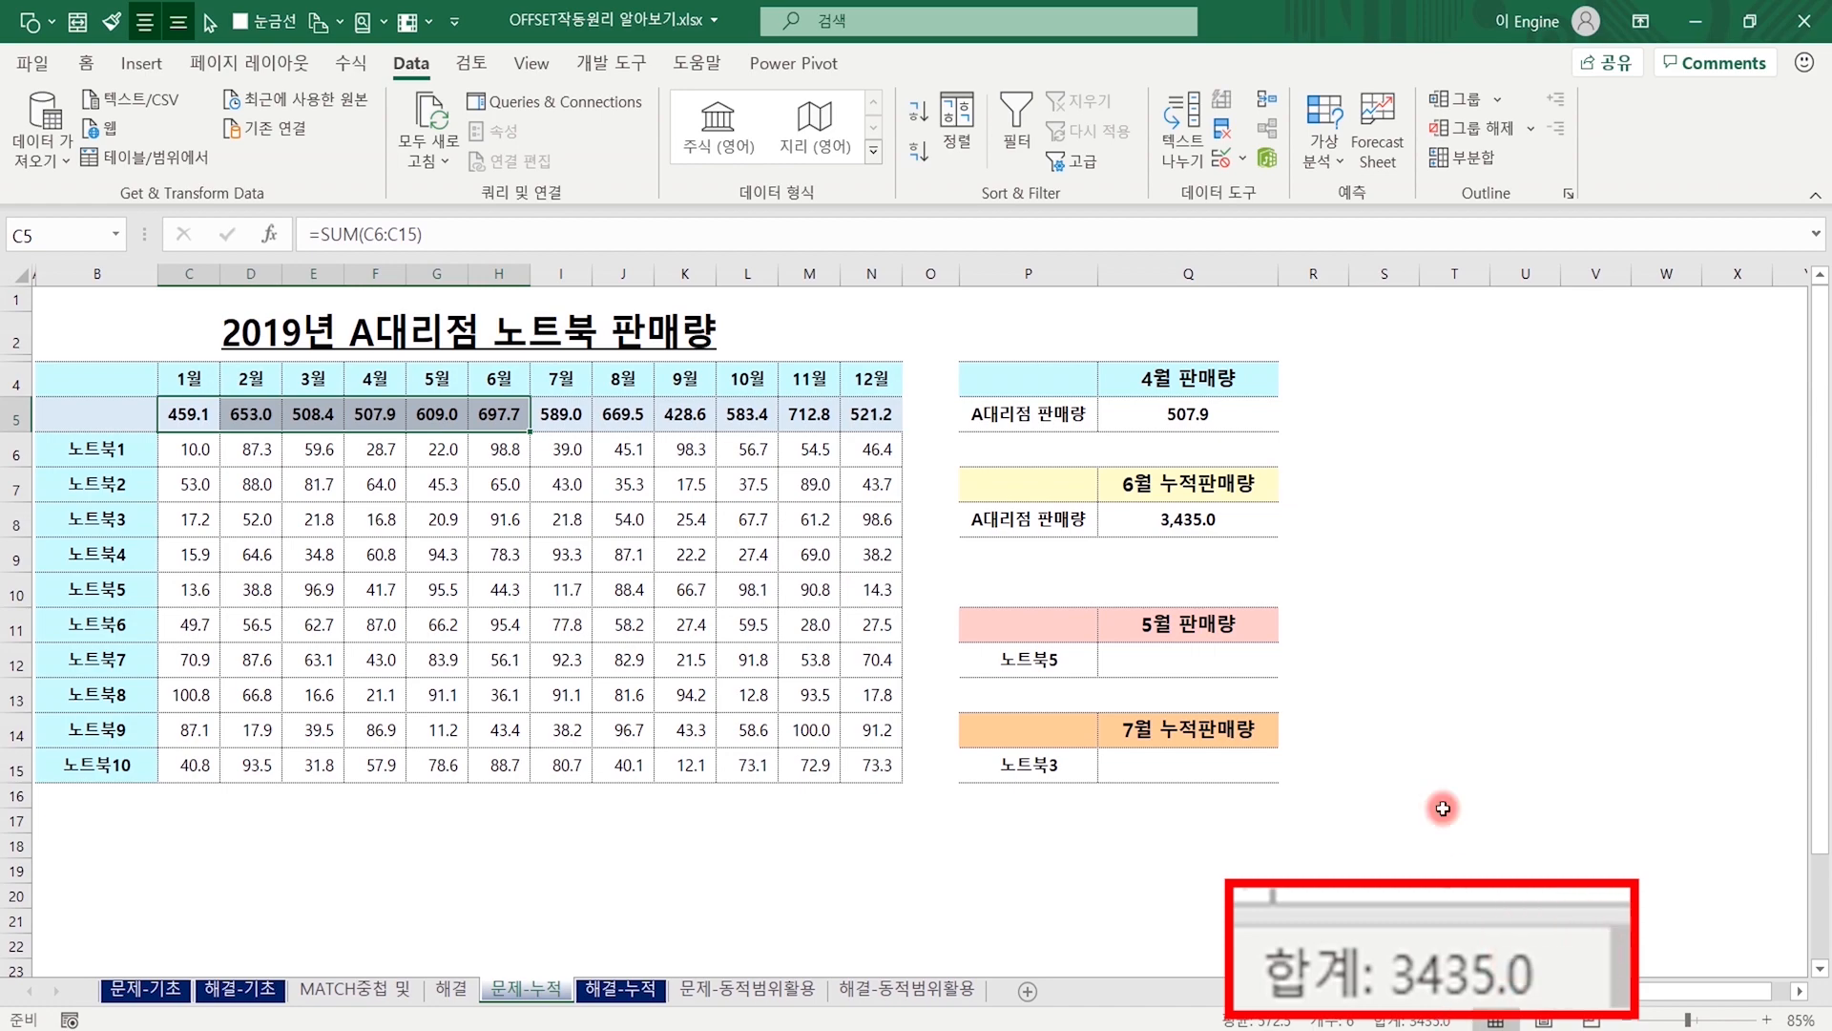
Begin an OFFSET formula in cell Q12 with C5 as the reference.
click(1186, 658)
text(=)
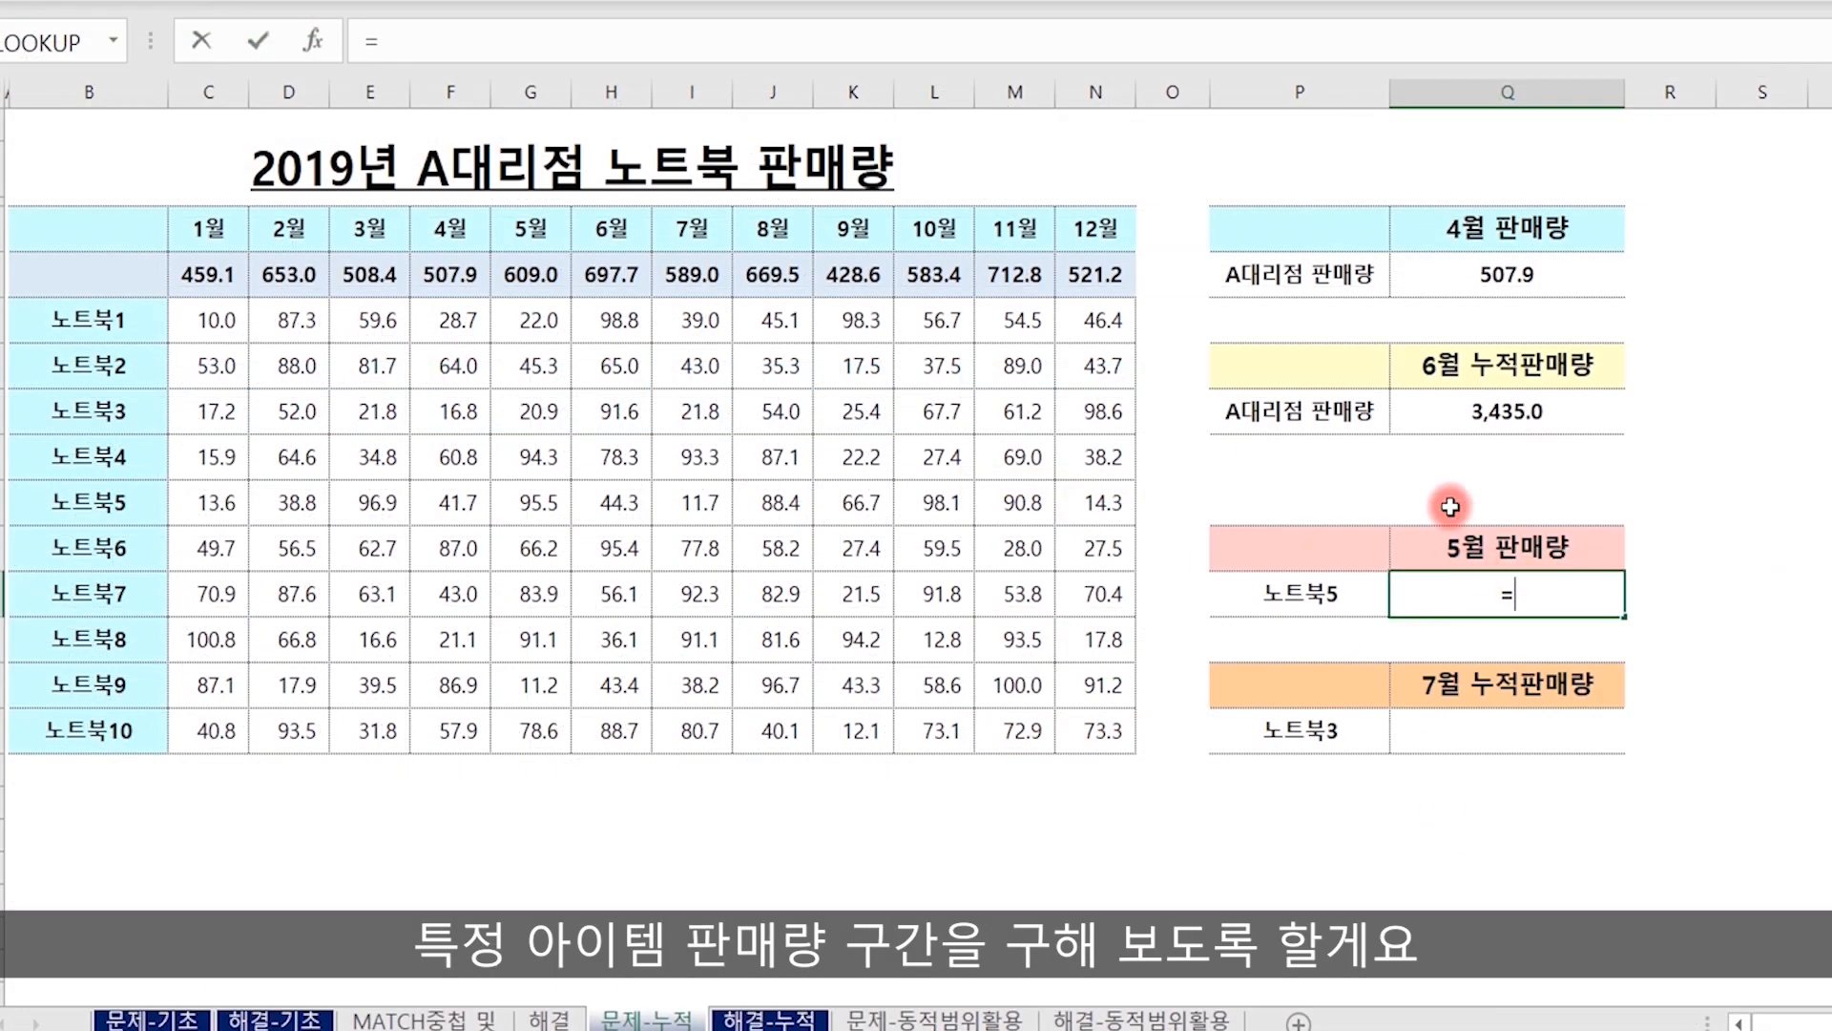
text(of)
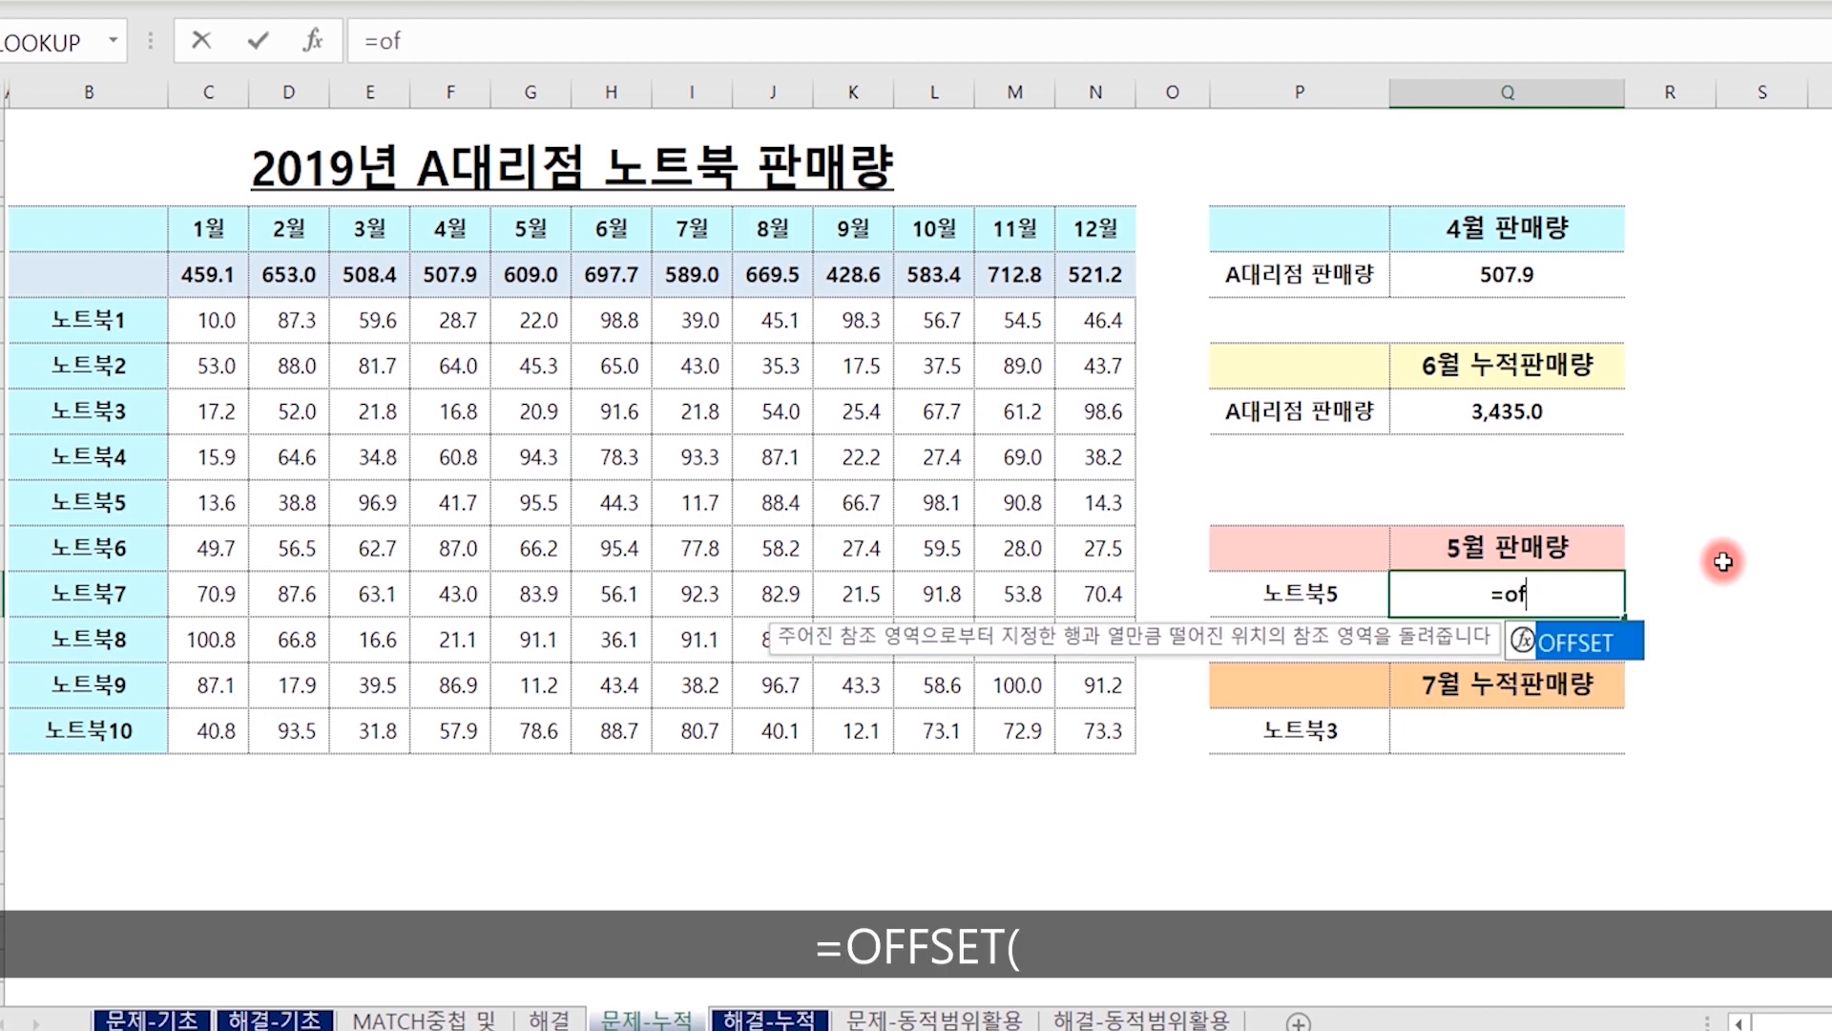
key(Tab)
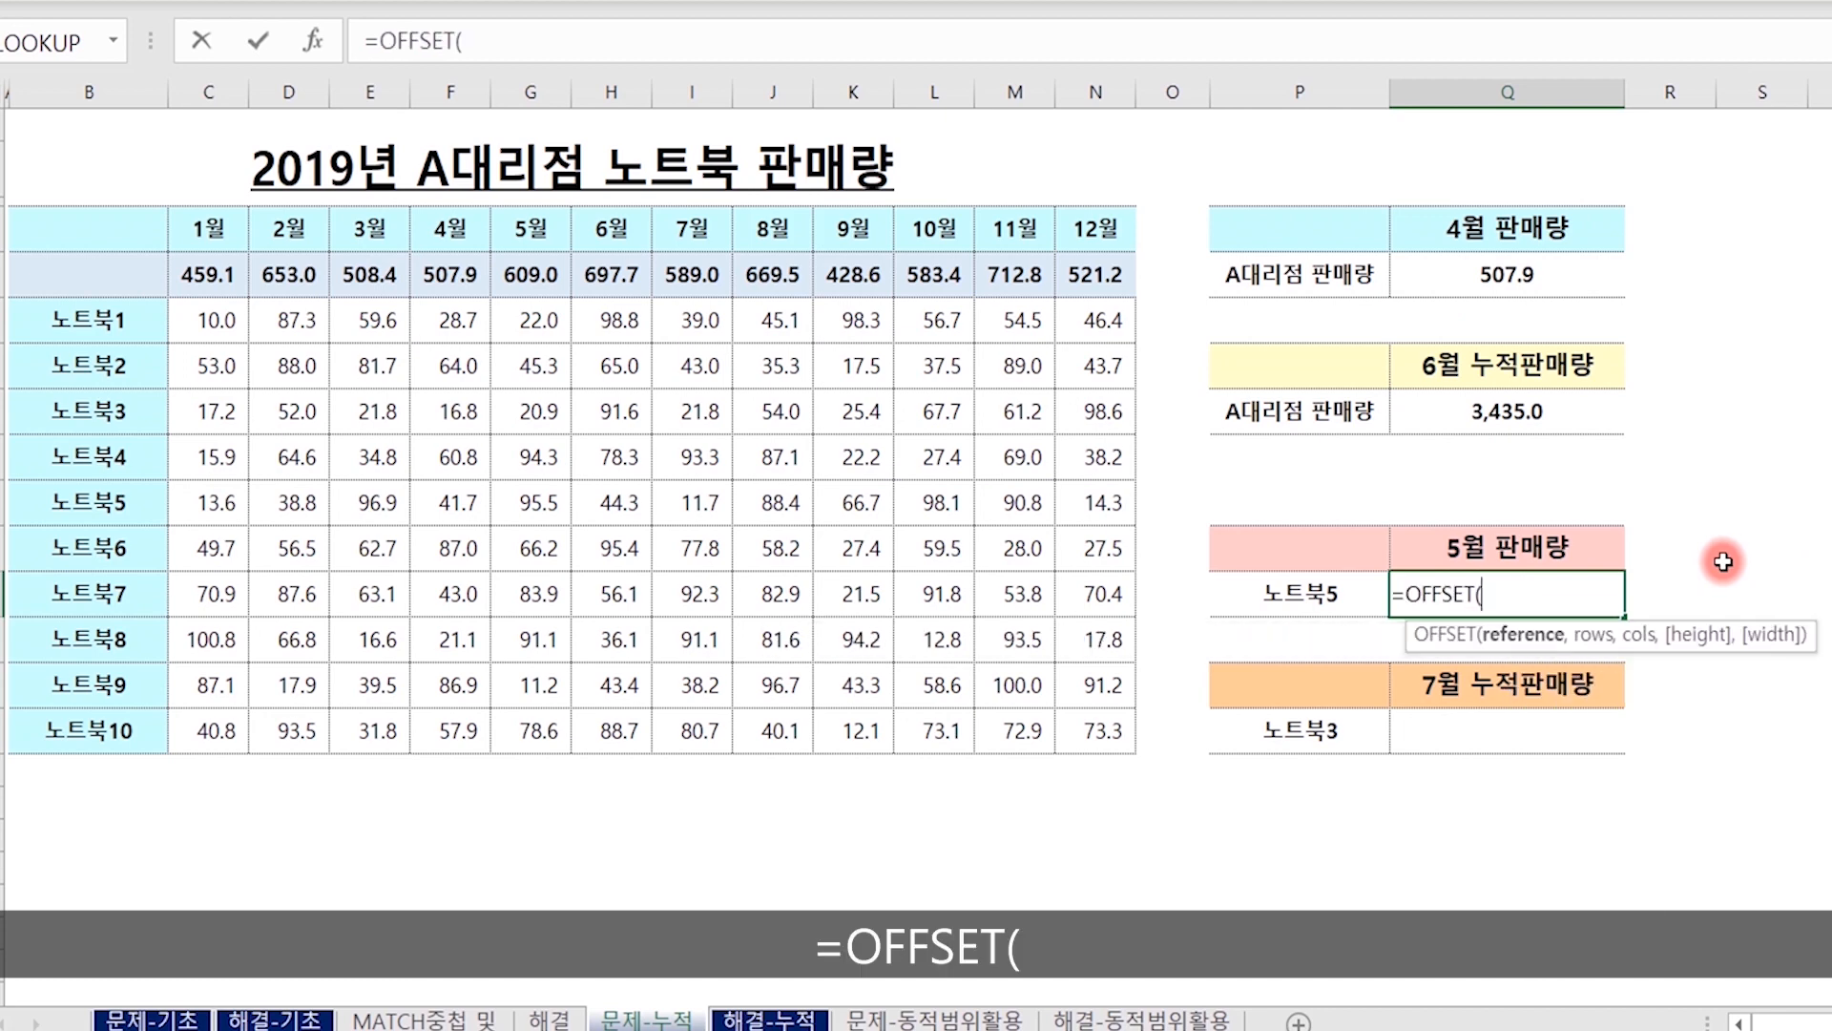
click(216, 274)
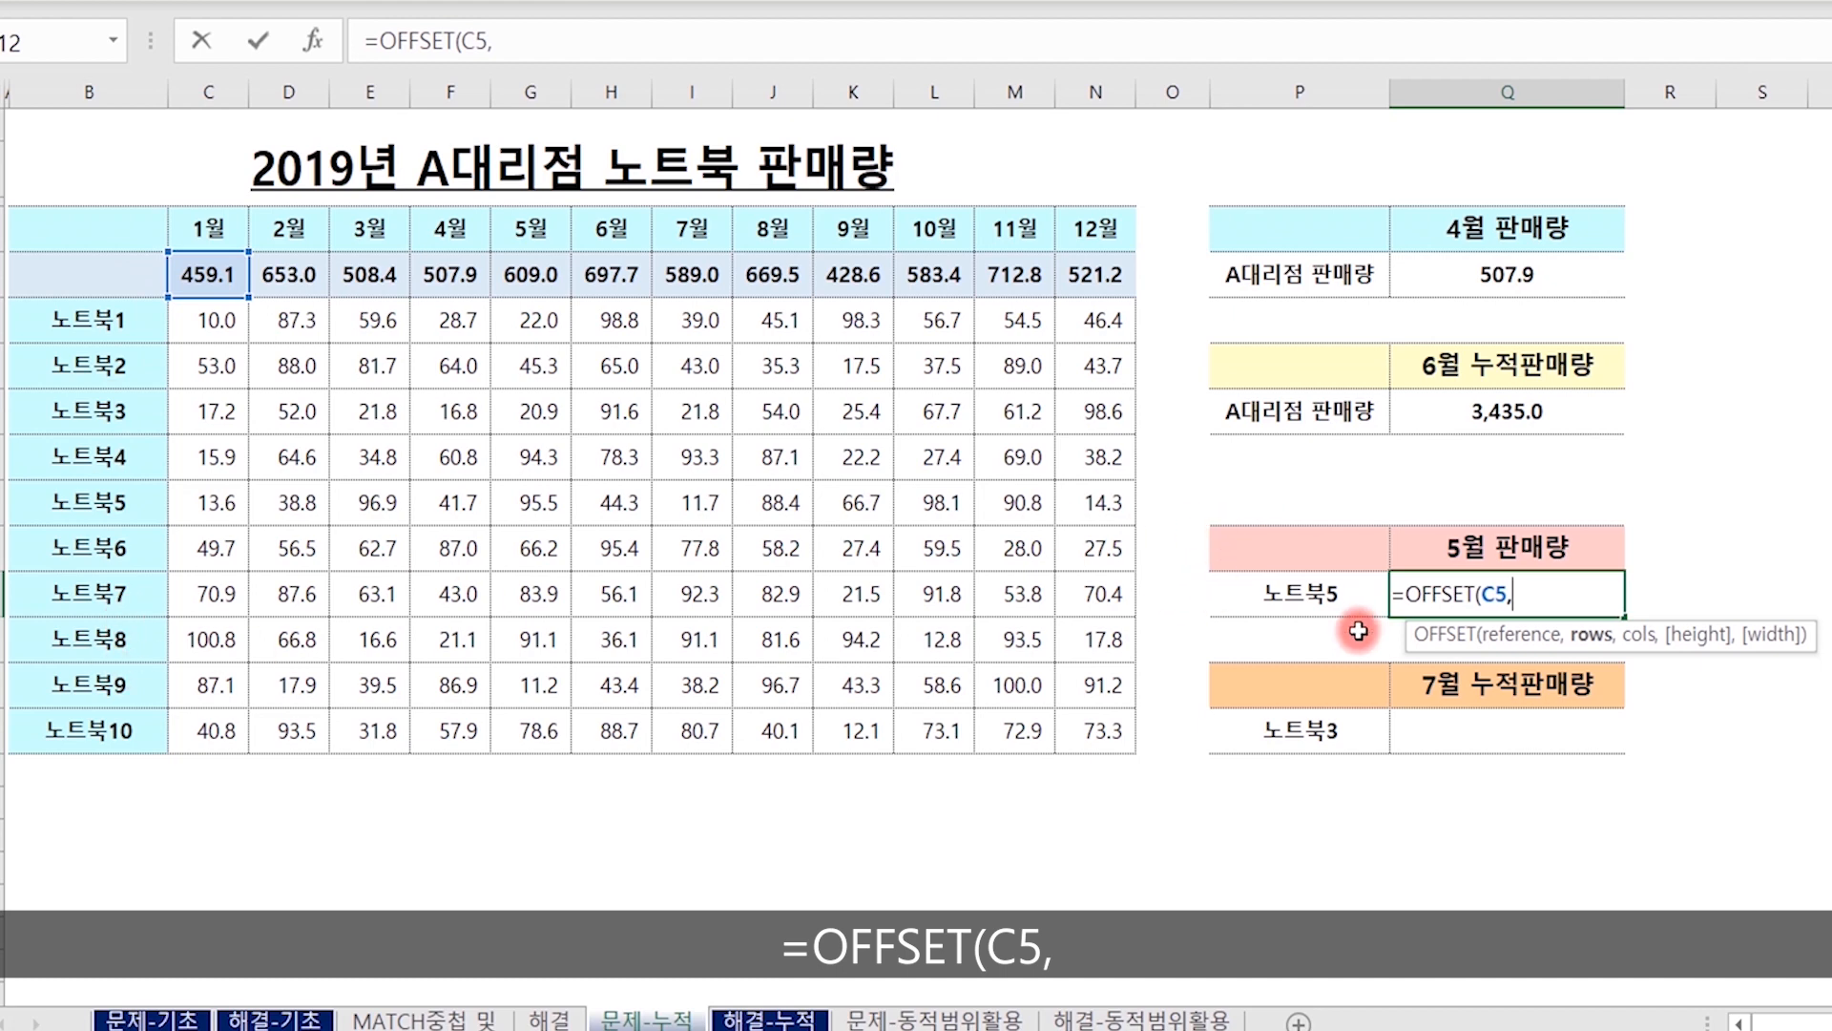
Start a MATCH function as the row offset in Q12 with product cell P12 as the lookup value.
text(match()
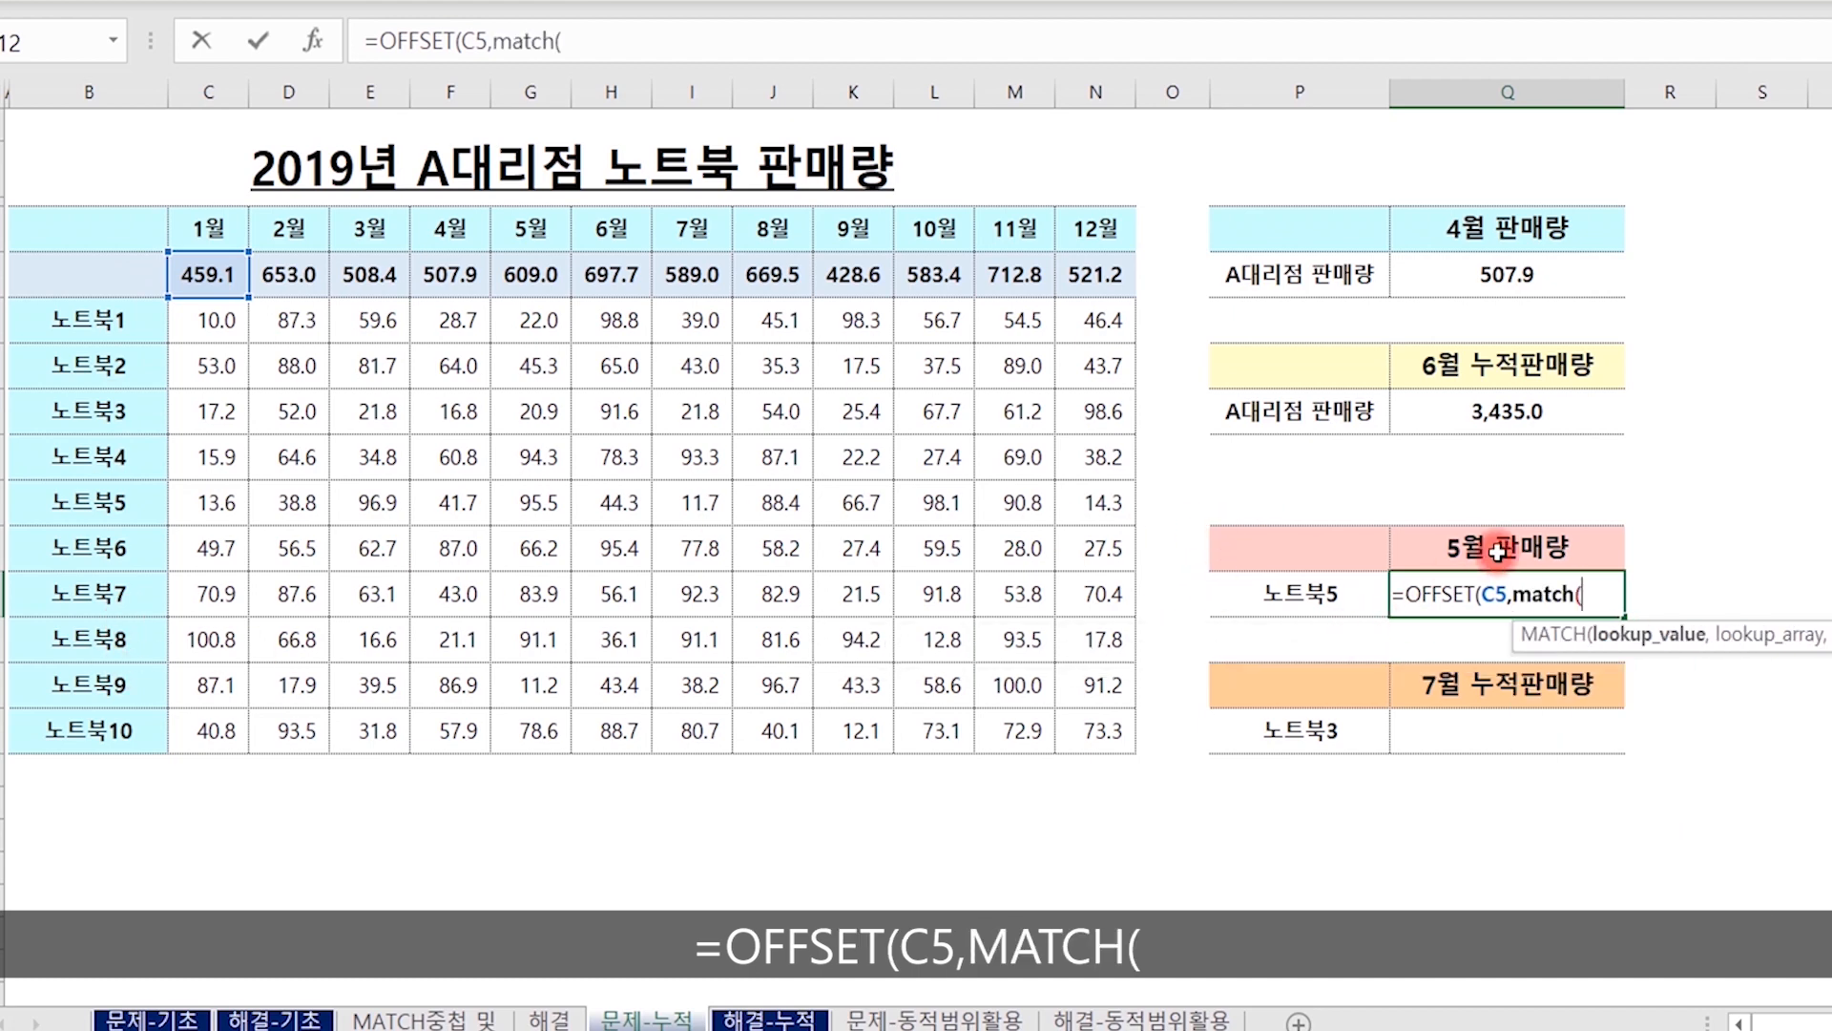
click(1357, 607)
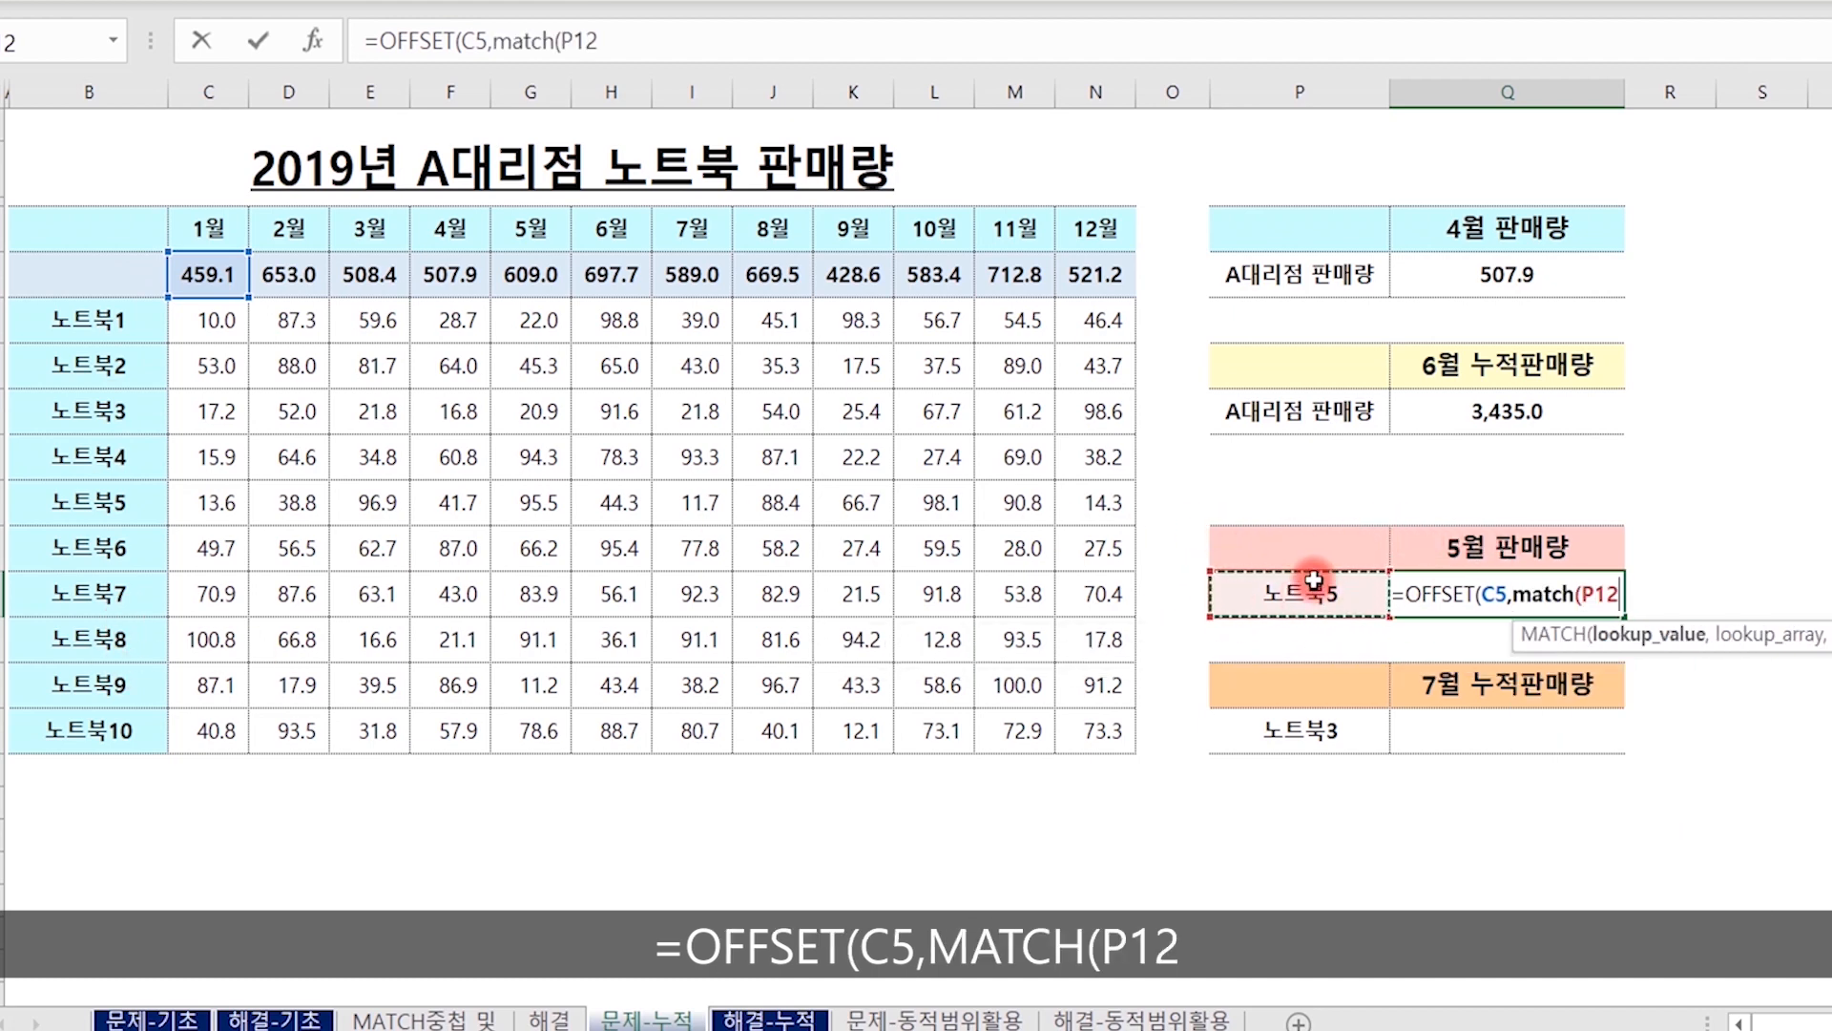
text(,)
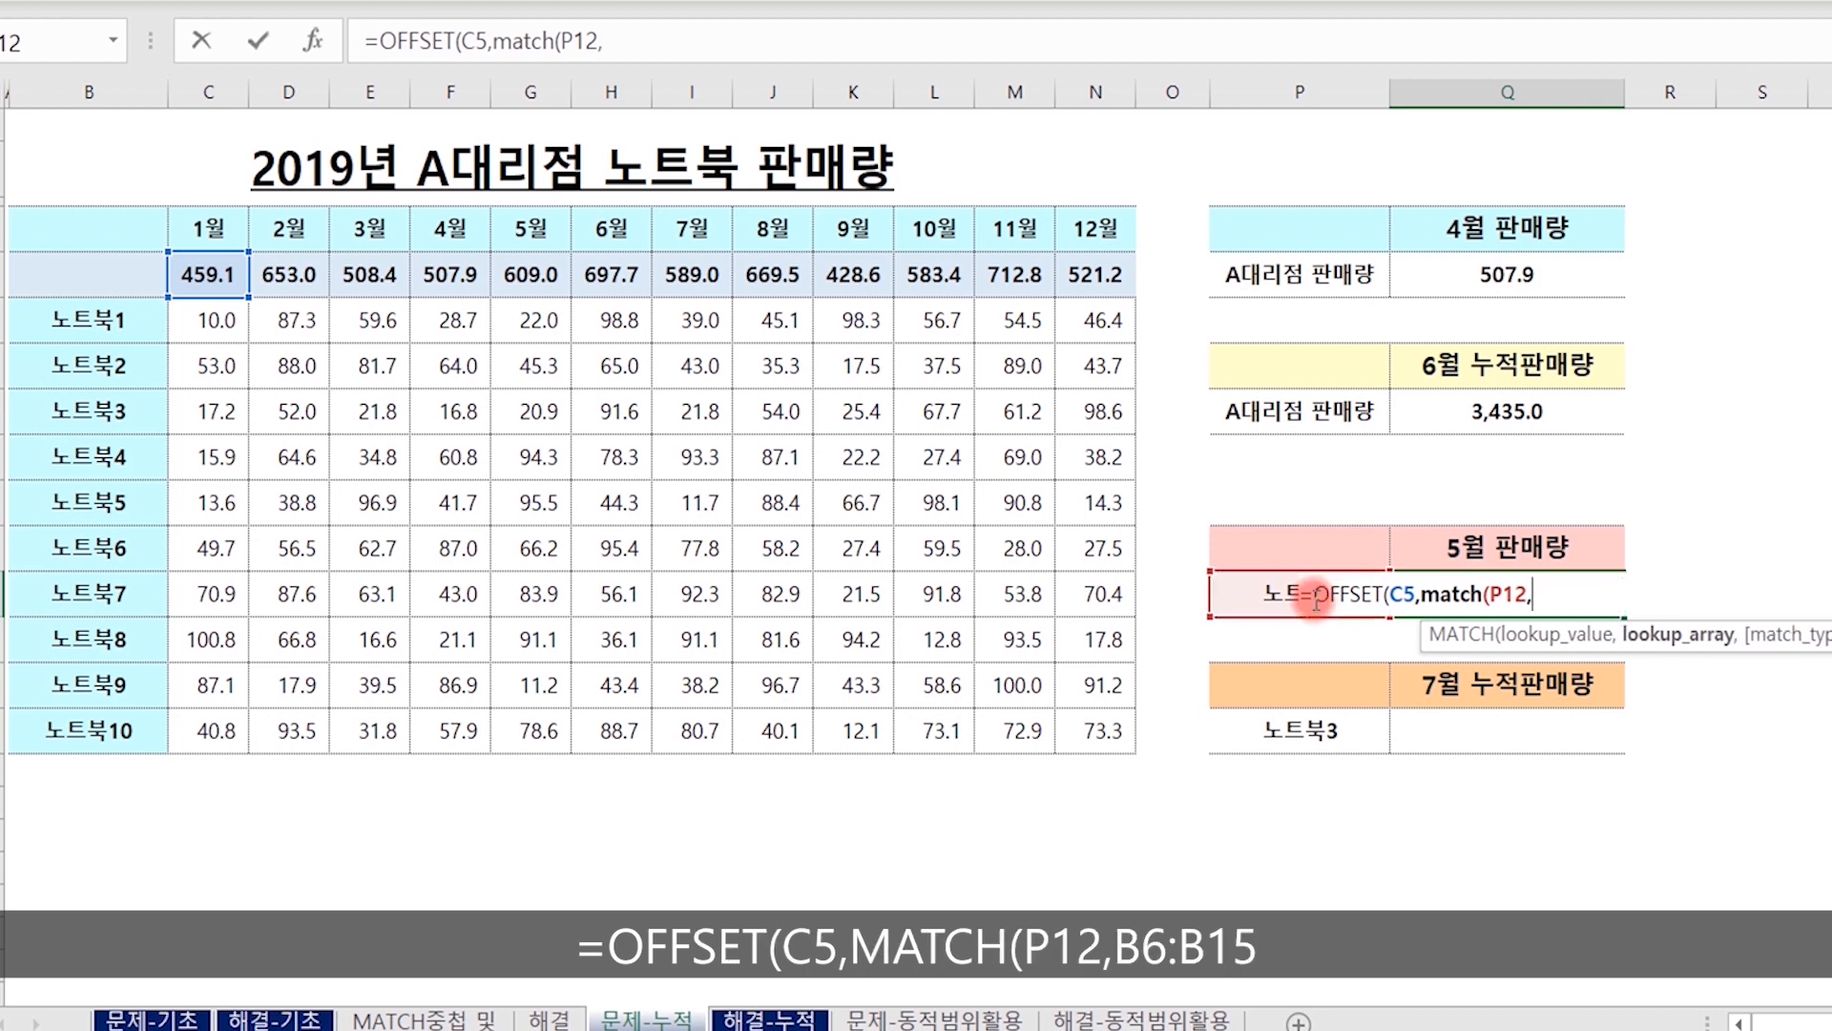
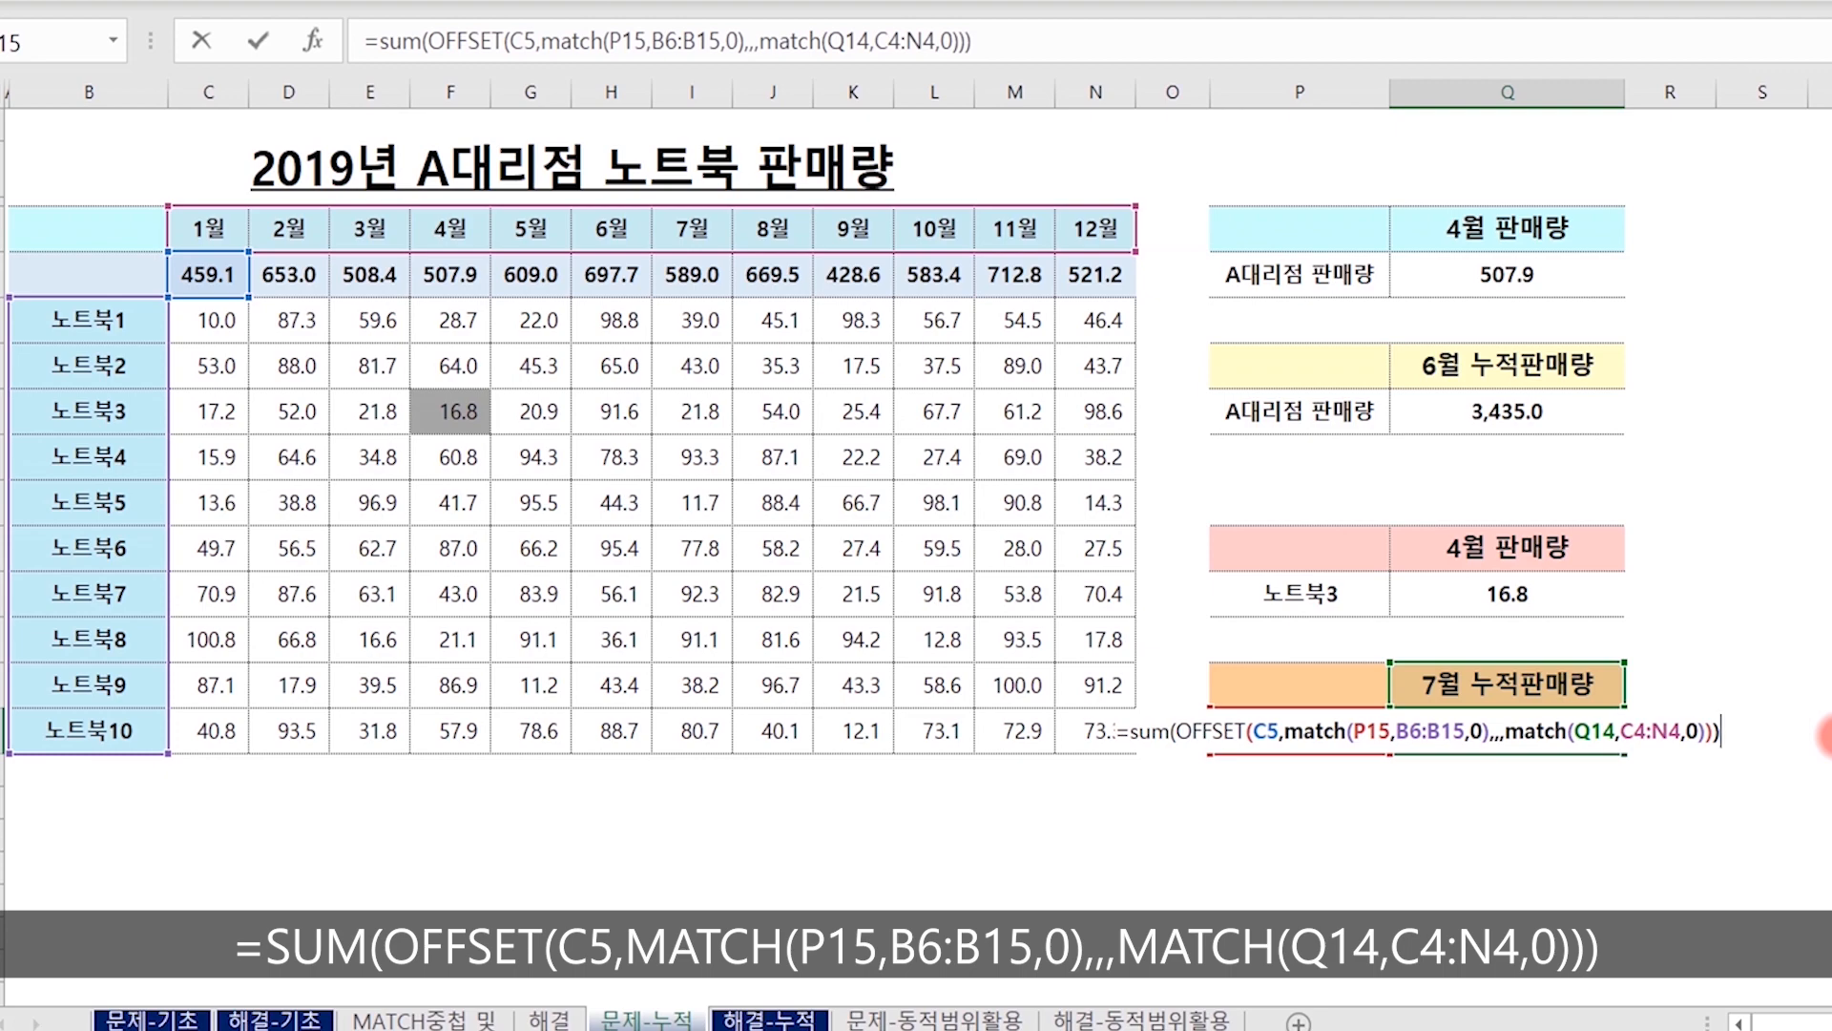
Complete the cumulative SUM, OFFSET and MATCH formula in Q15 and check it against the sum of 노트북3's January to July sales in C8:I8.
key(Return)
key(Up)
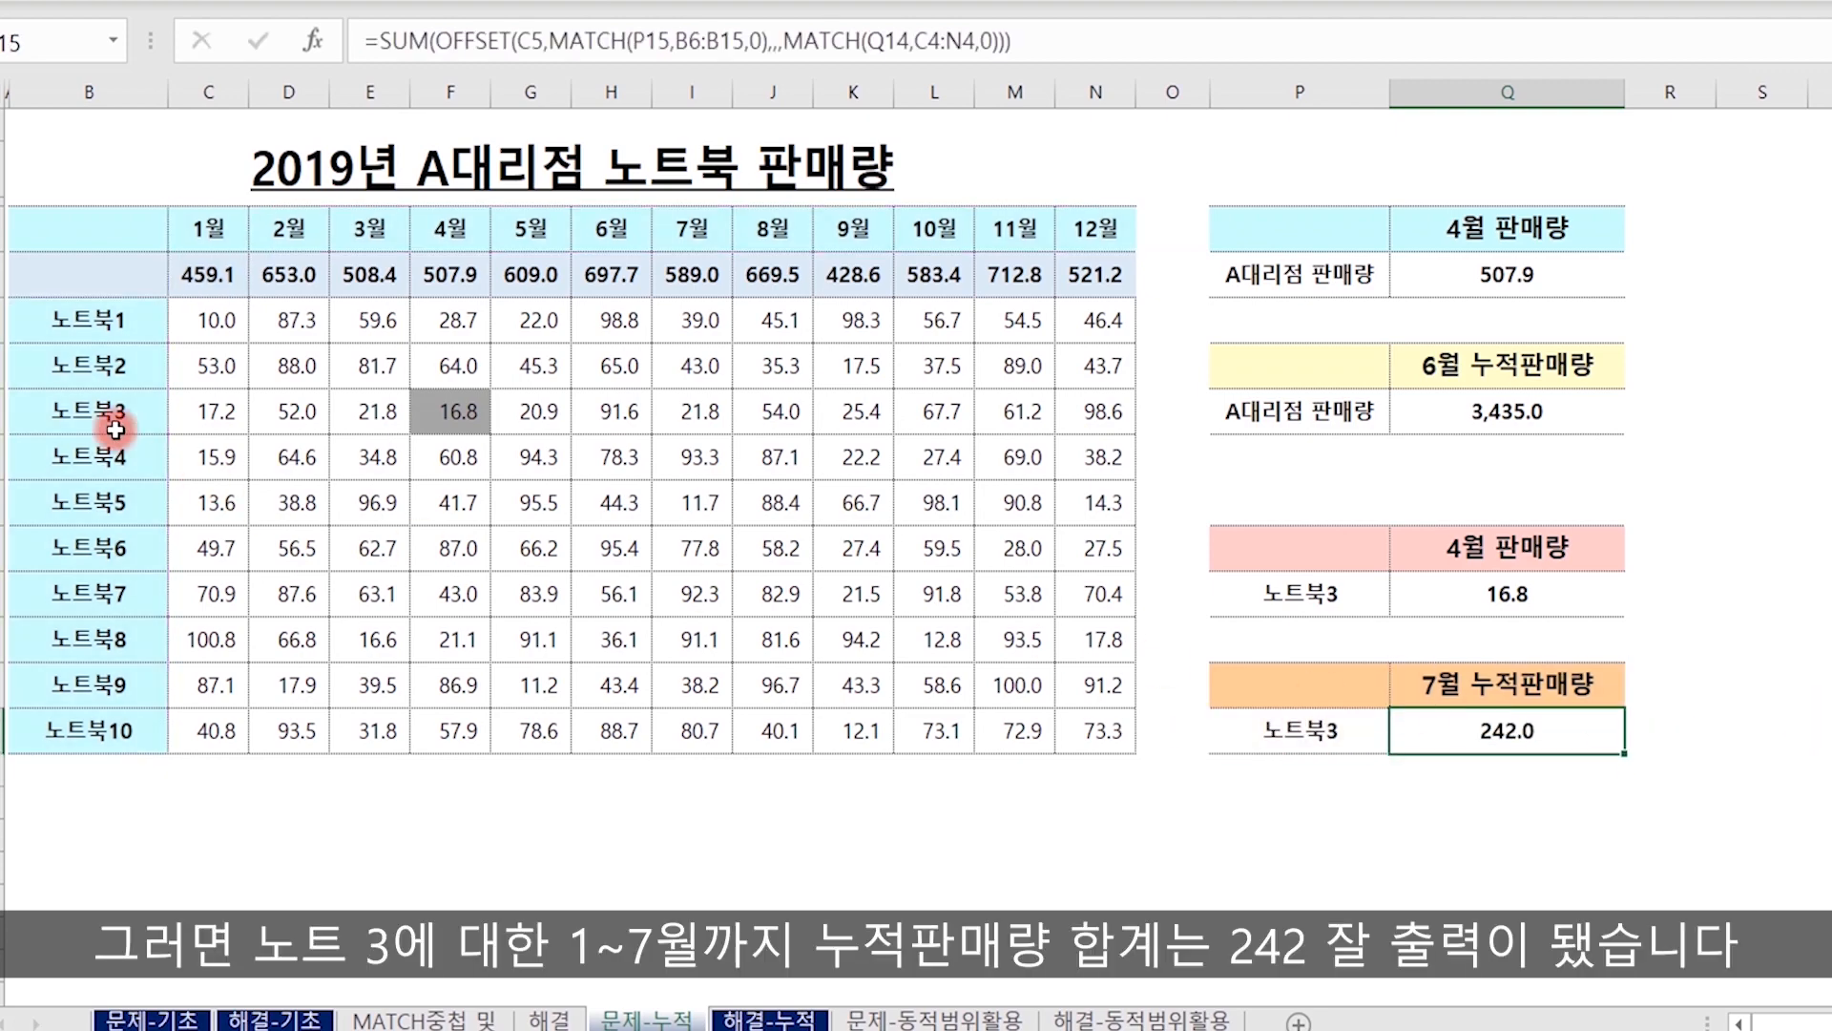
drag(236, 414, 700, 411)
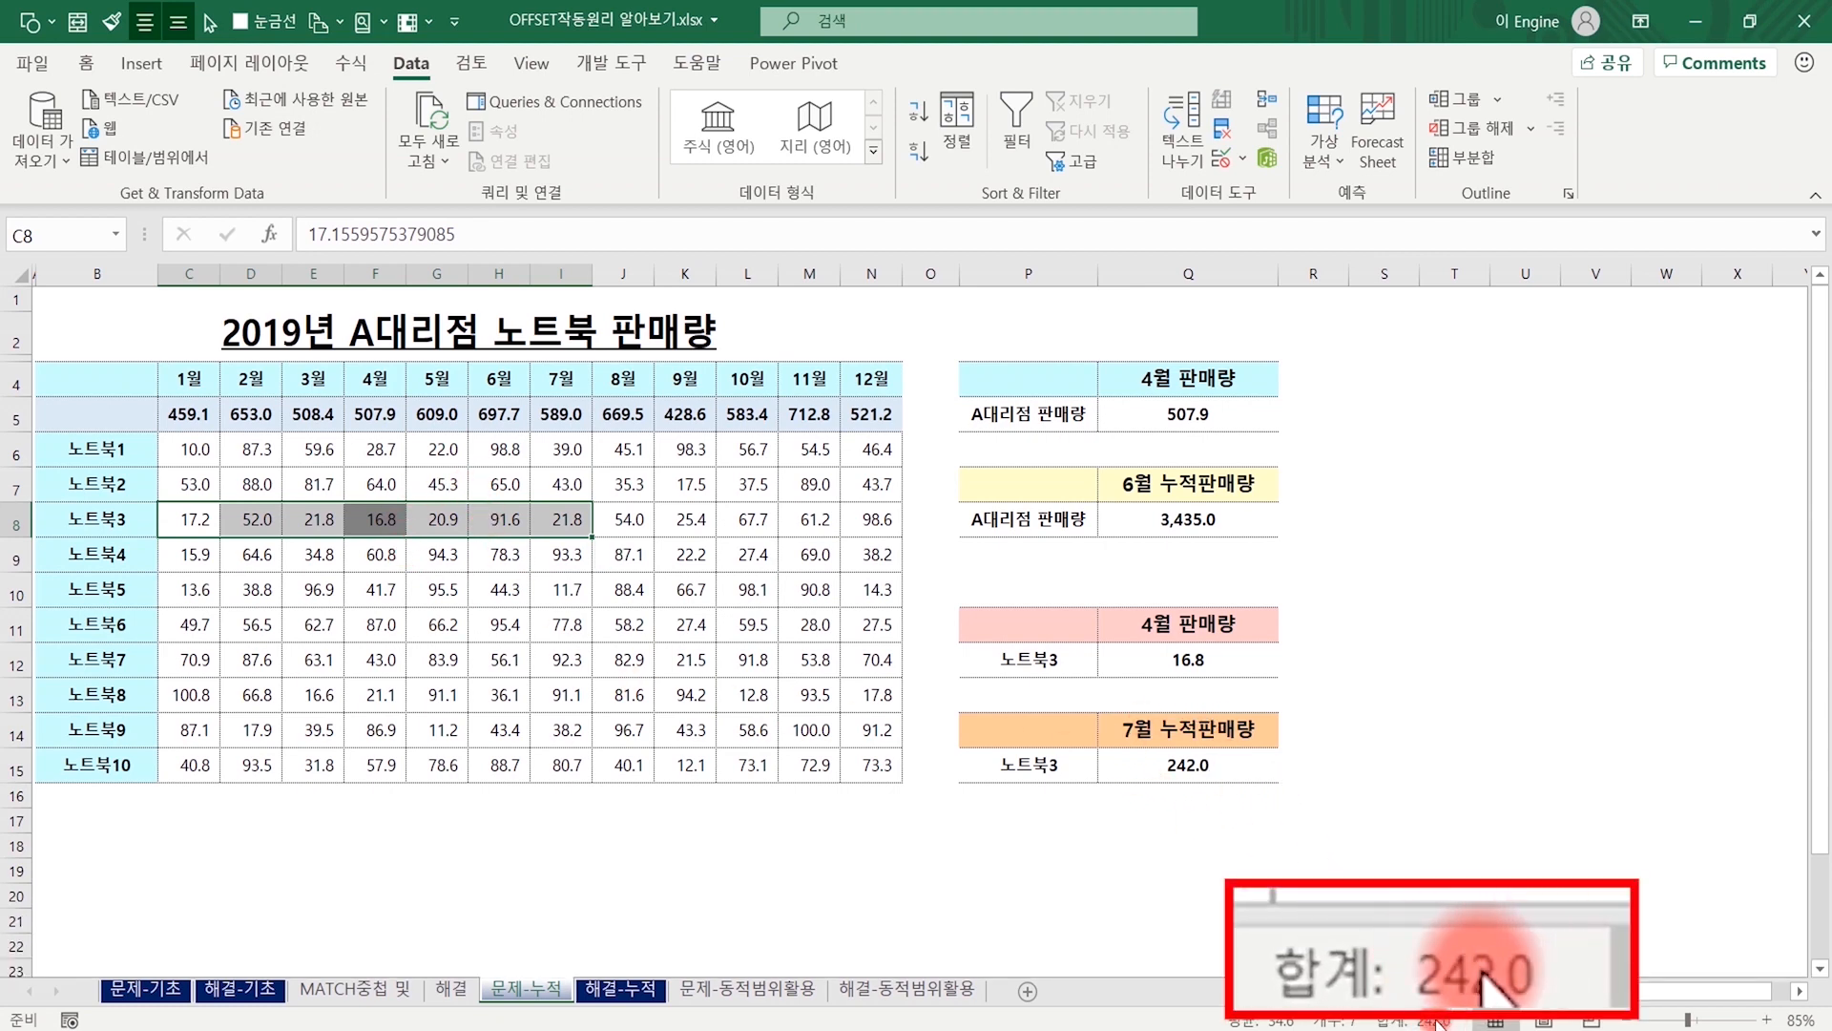
Choose 노트북8 in product cell P15 and check Q15 against the sum of its January to July sales in C13:I13.
click(1069, 771)
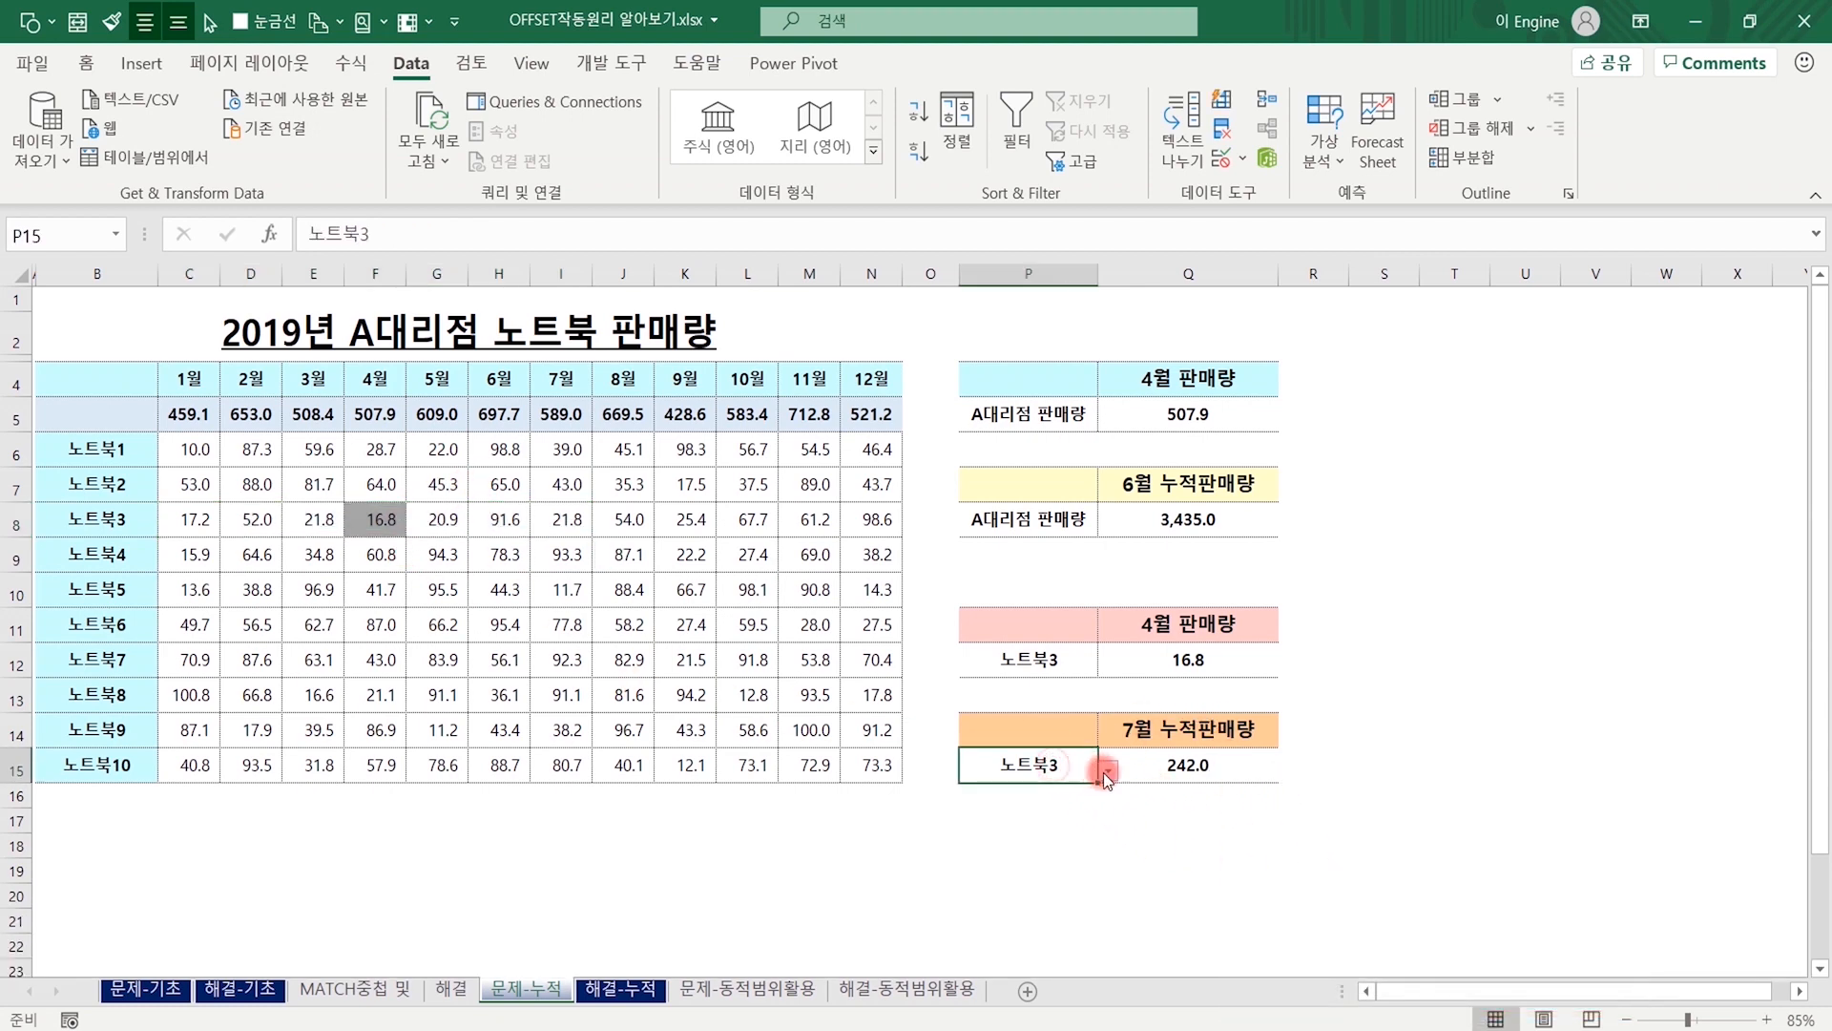
click(1108, 769)
click(1034, 866)
click(127, 695)
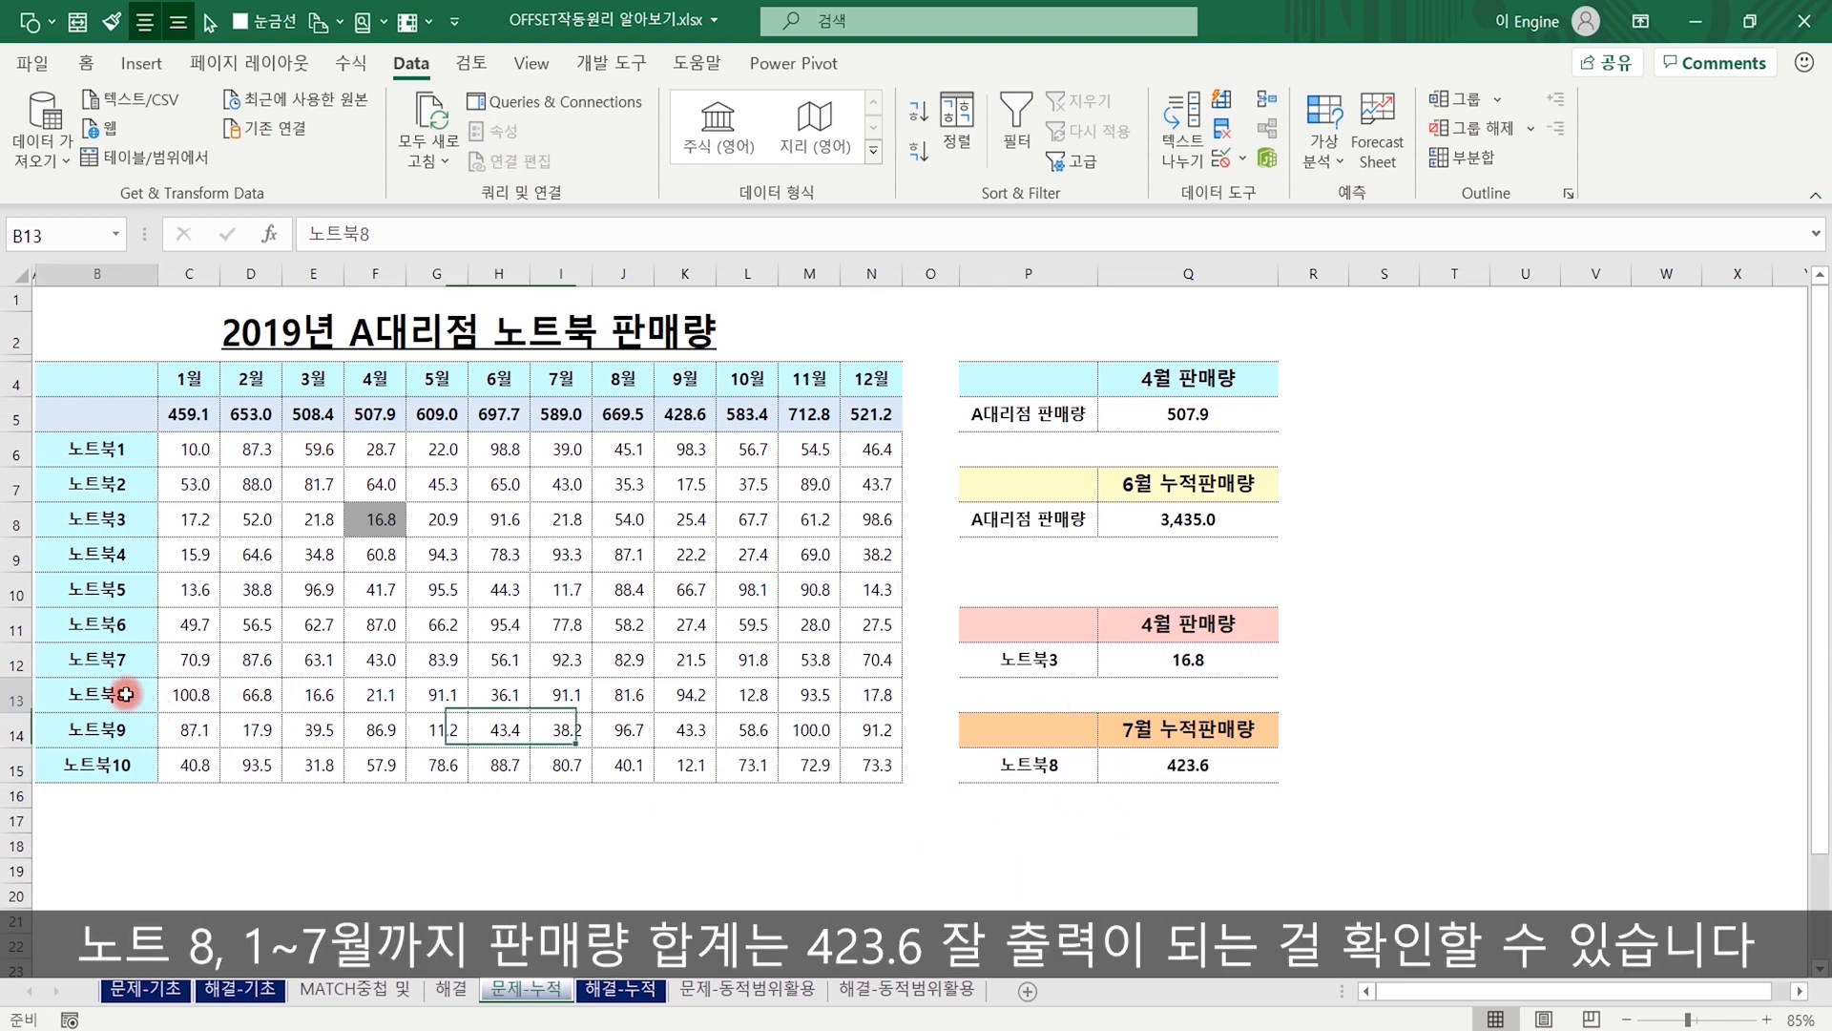
click(189, 691)
drag(189, 691, 556, 699)
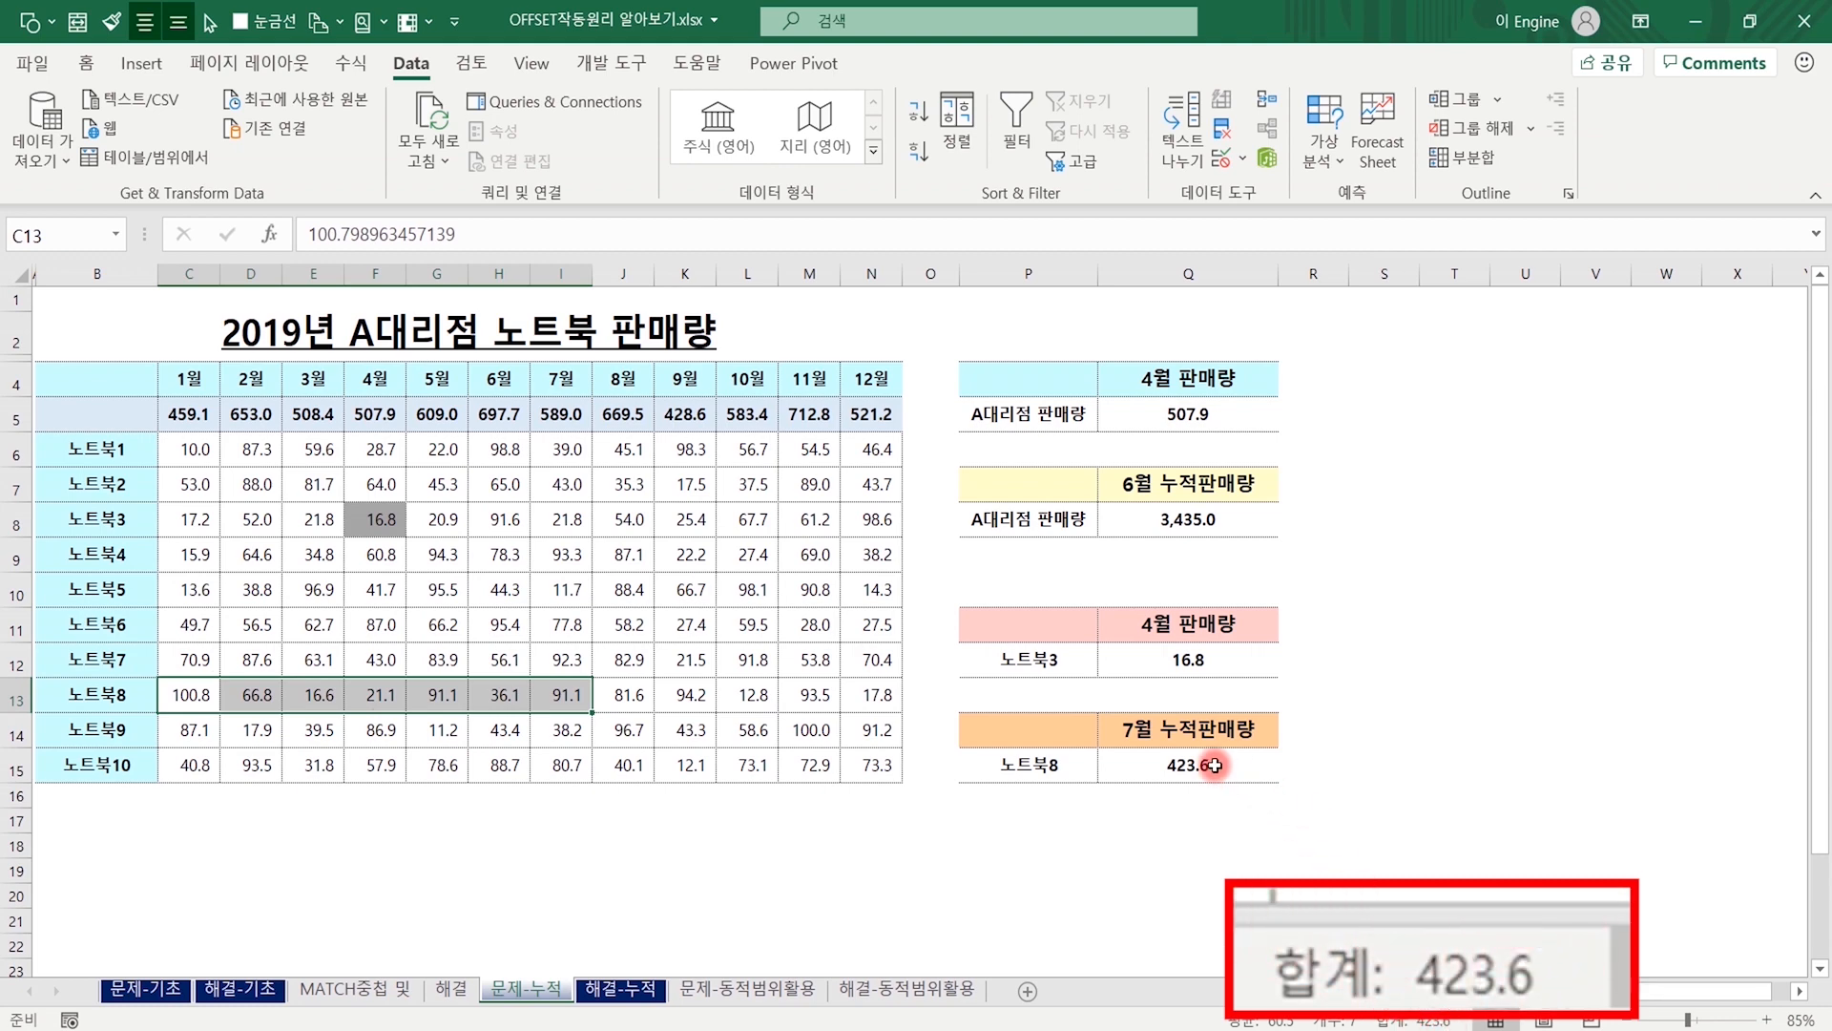
View the fruit sales table on the 문제-동적범위활용 sheet, and examine the finished pivot table on the 해결-동적범위활용 sheet.
click(911, 868)
click(725, 988)
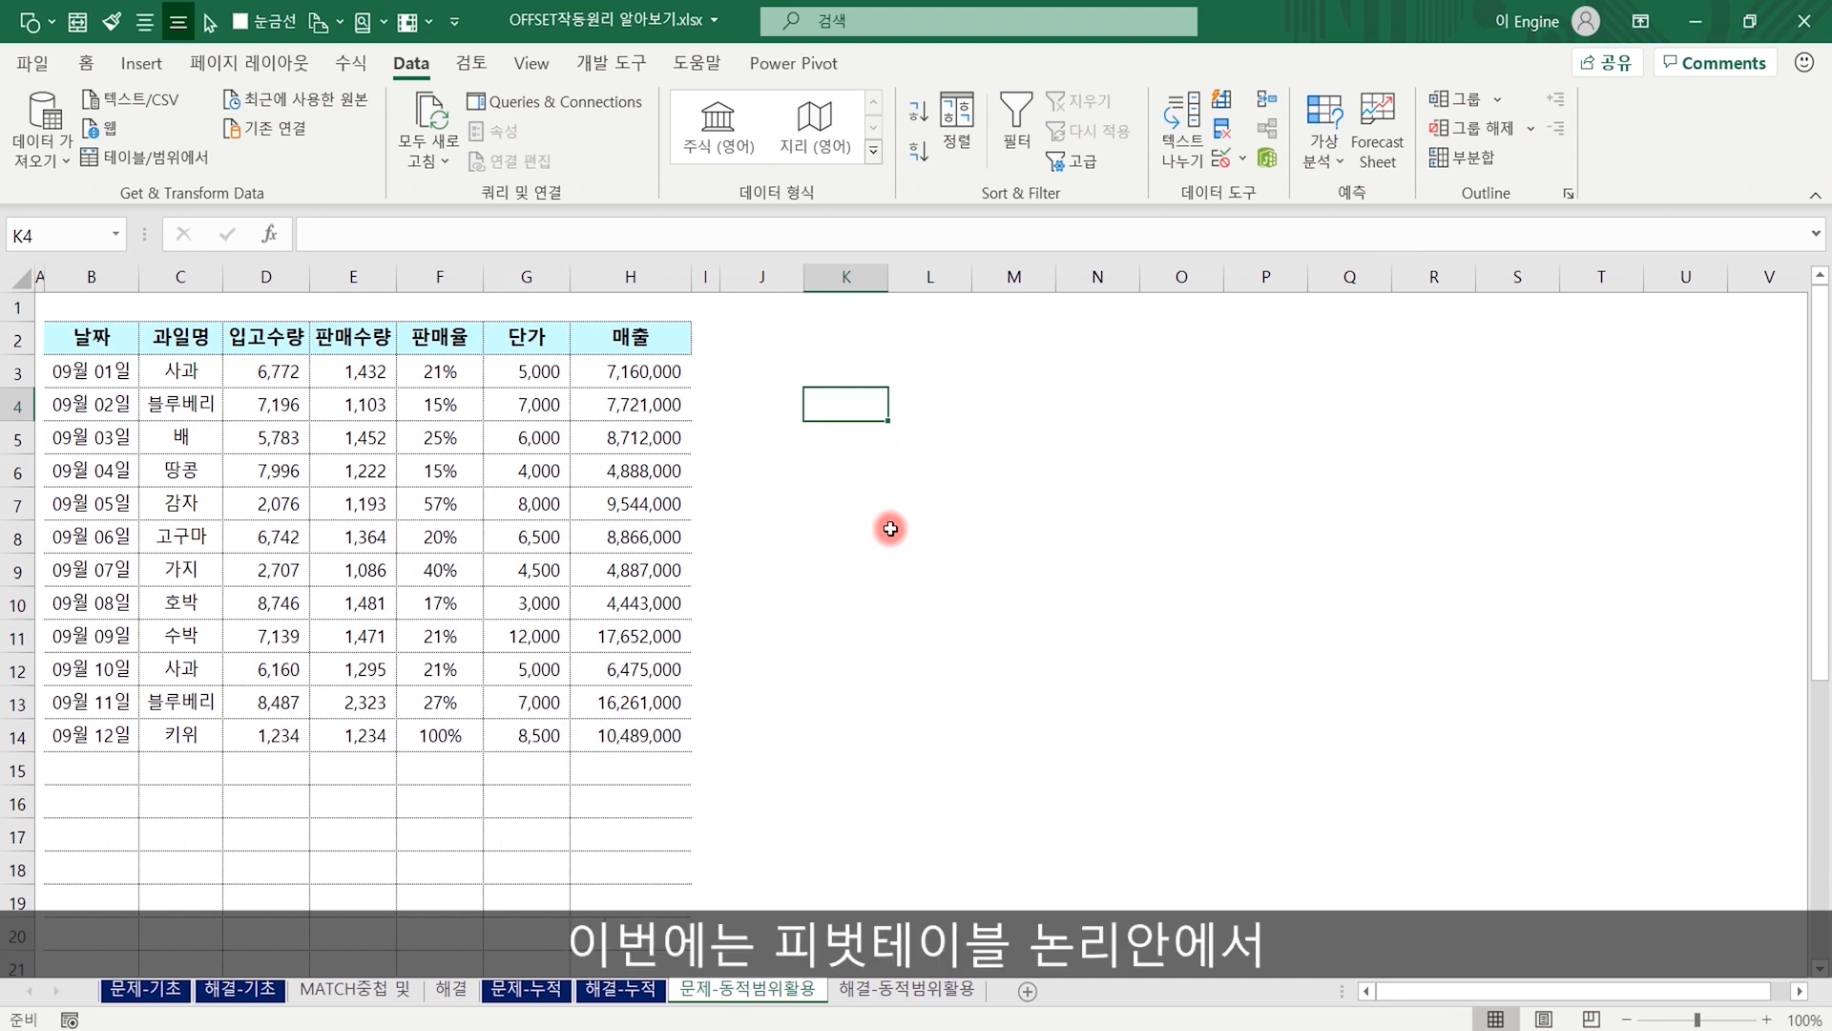
click(890, 531)
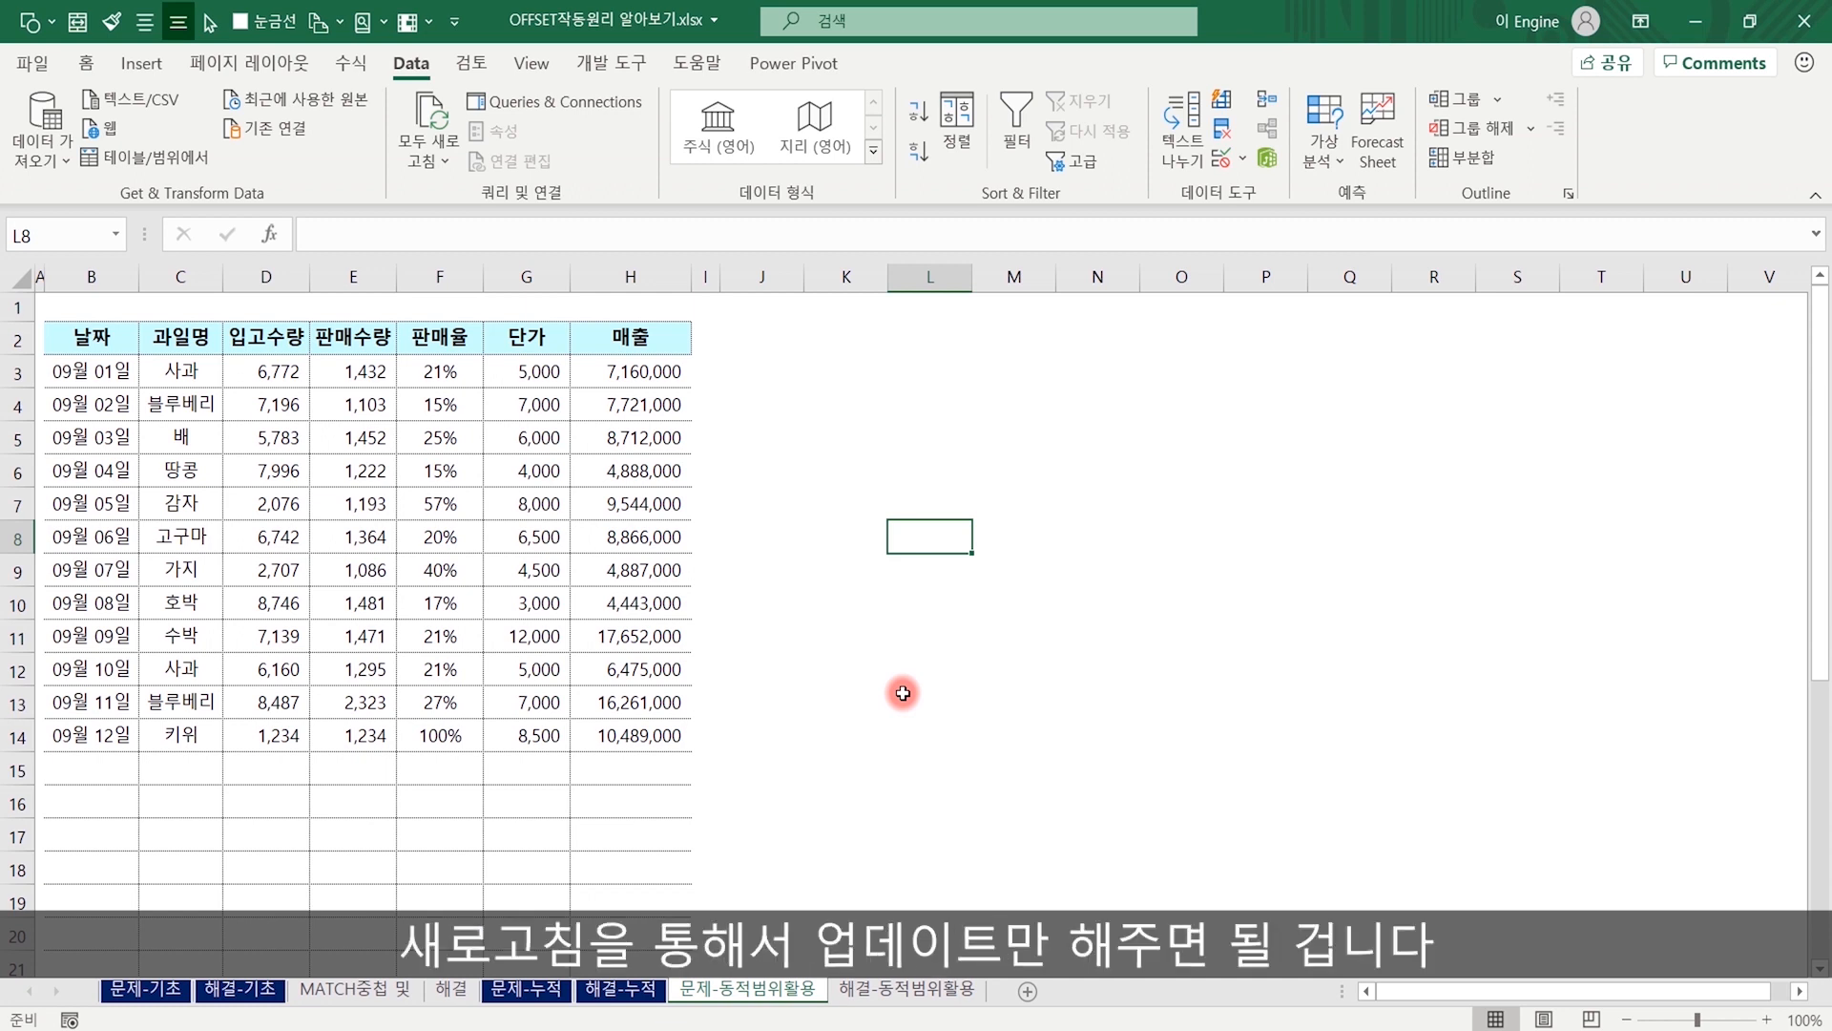
click(888, 992)
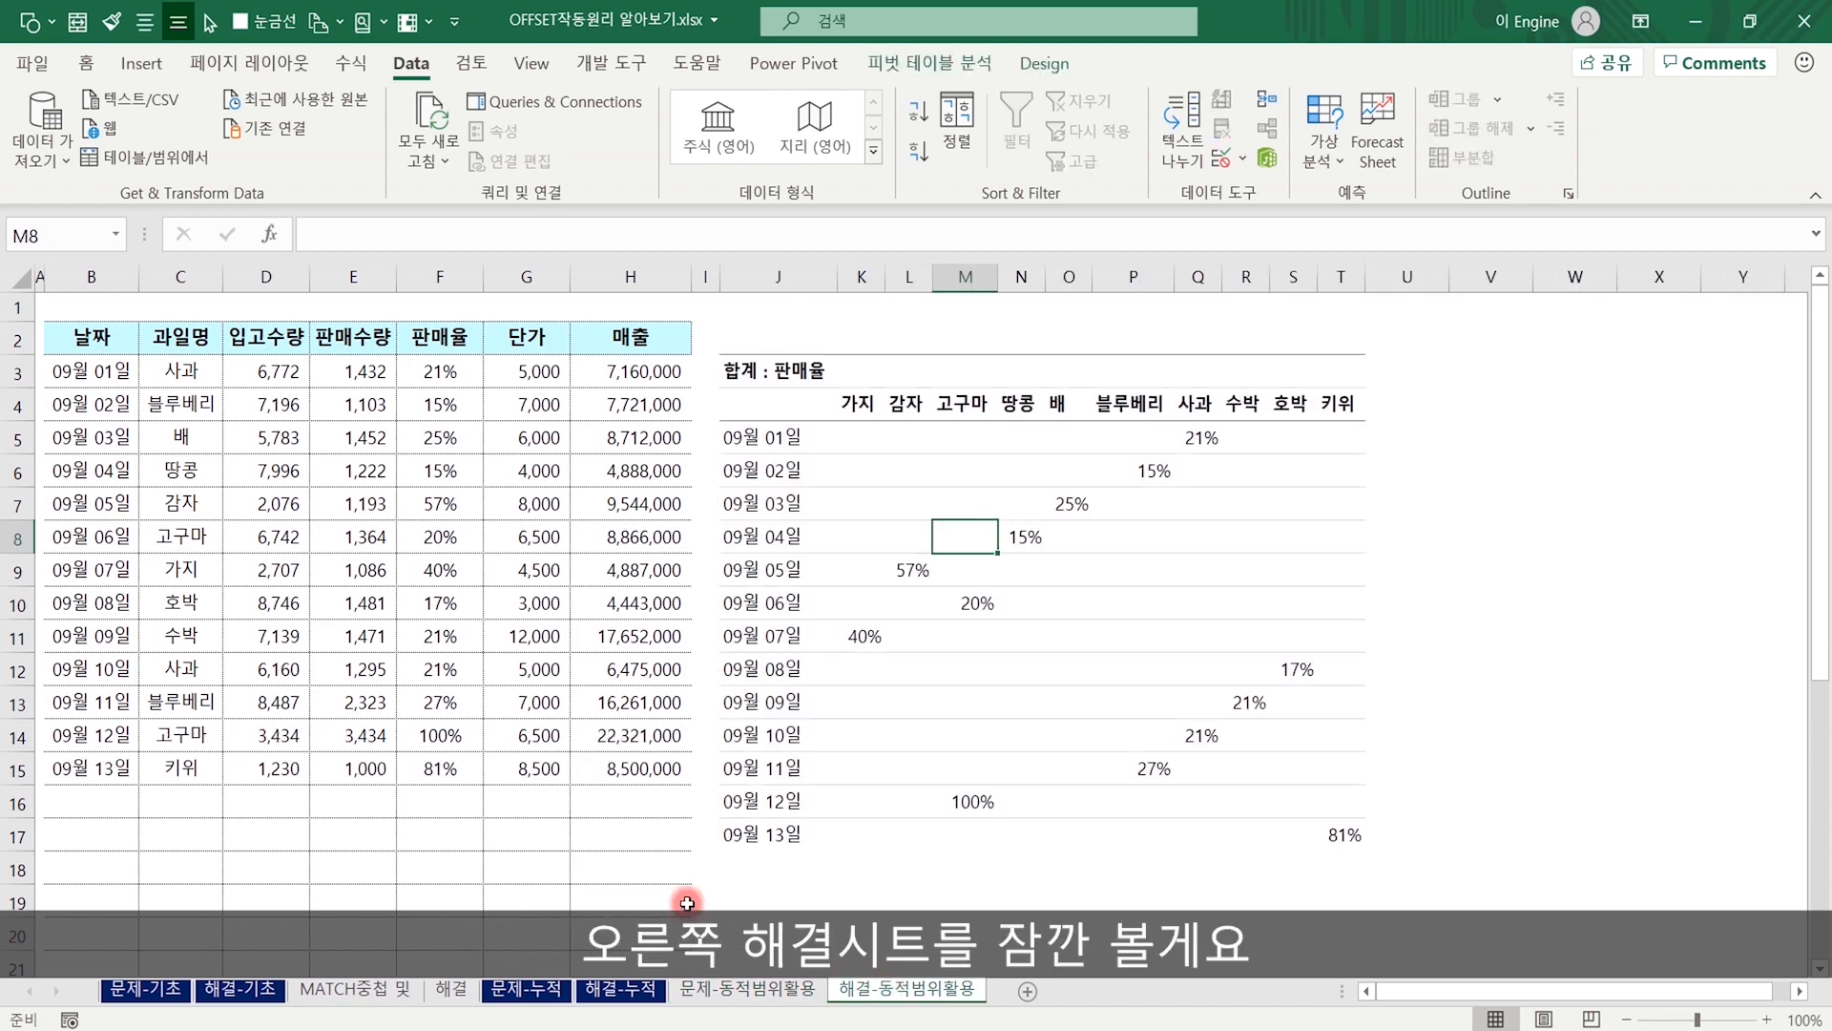
click(1040, 616)
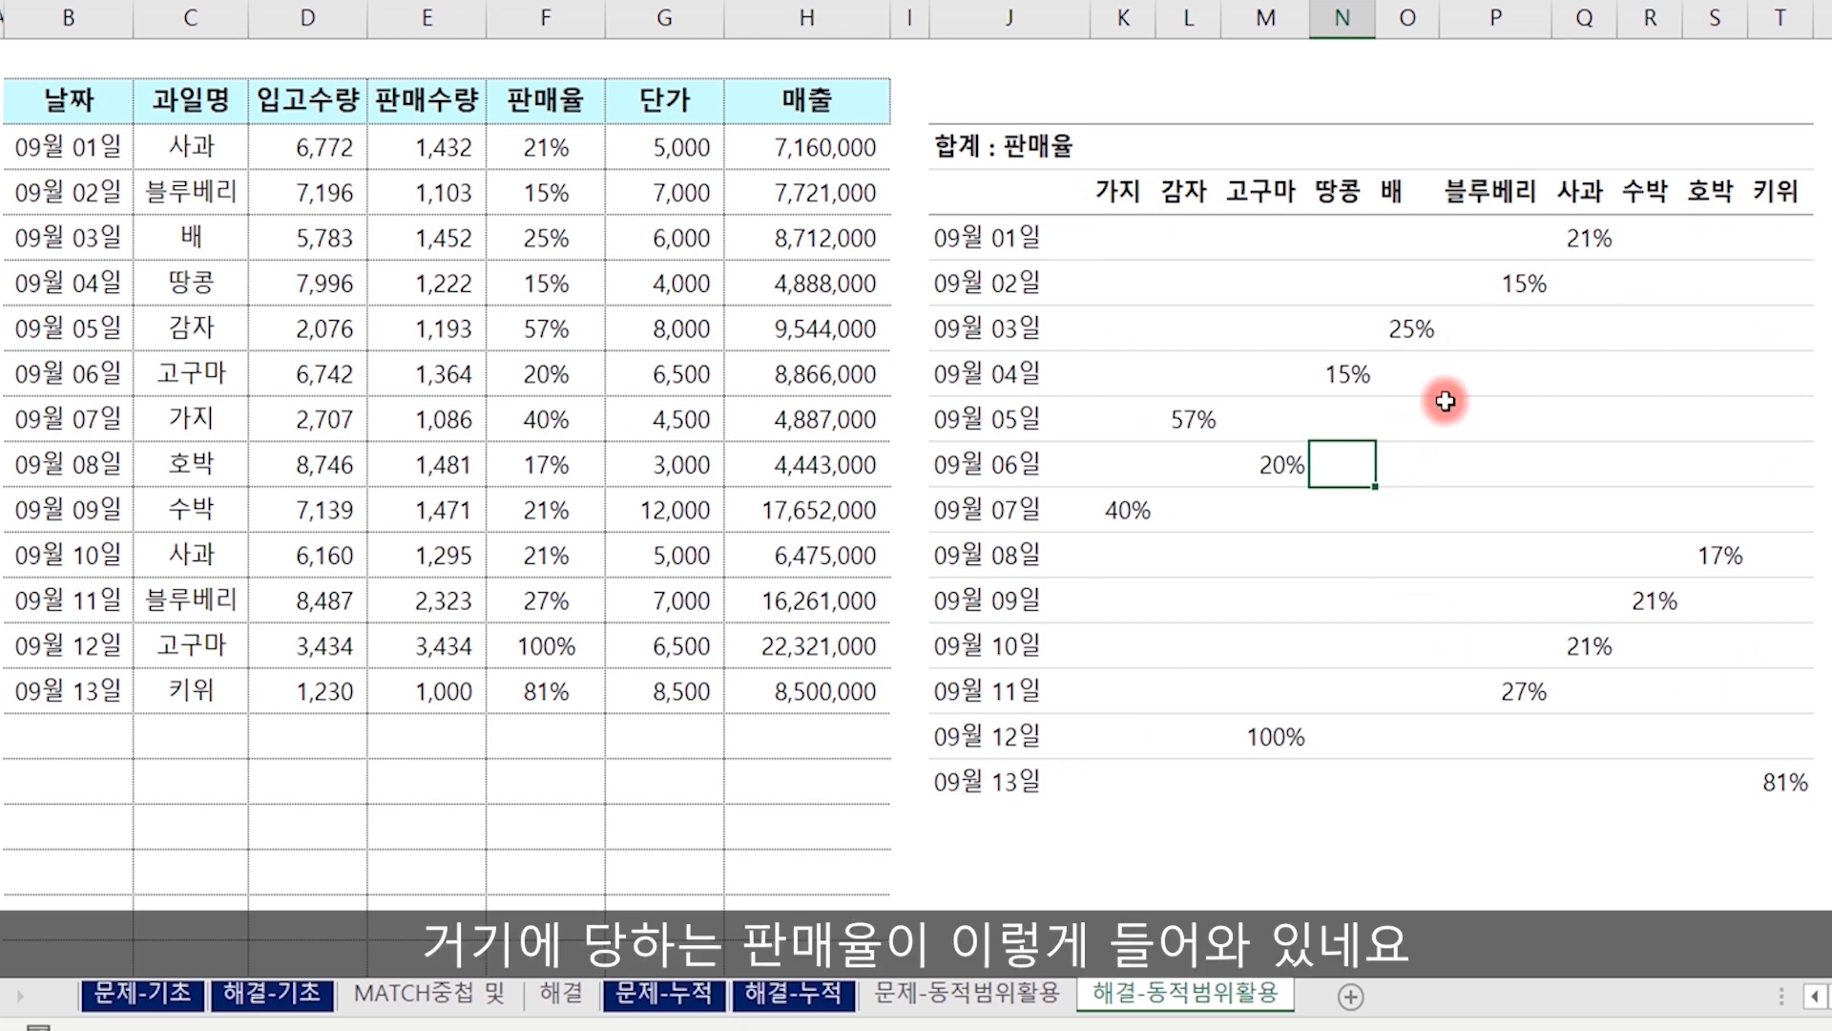
Add the date 9/14 in cell B16, below the last record of the fruit sales table.
click(124, 693)
key(Down)
text(9)
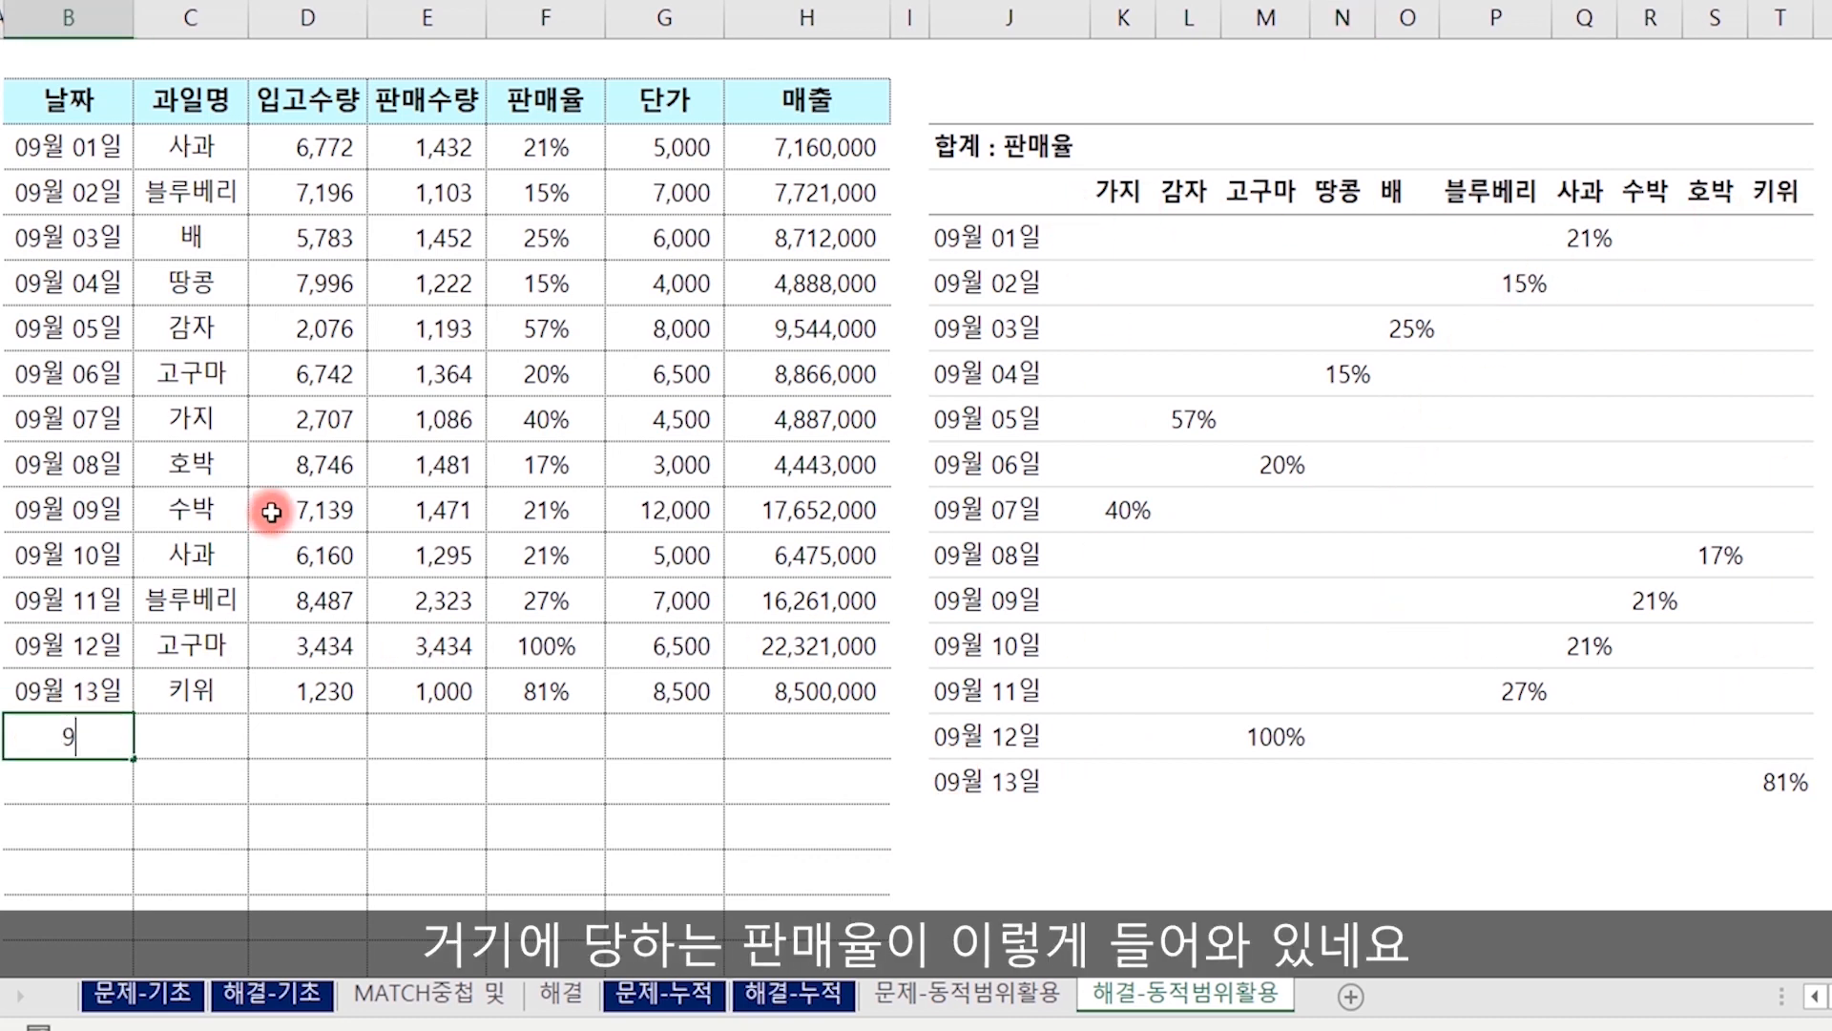
text(/14)
key(Return)
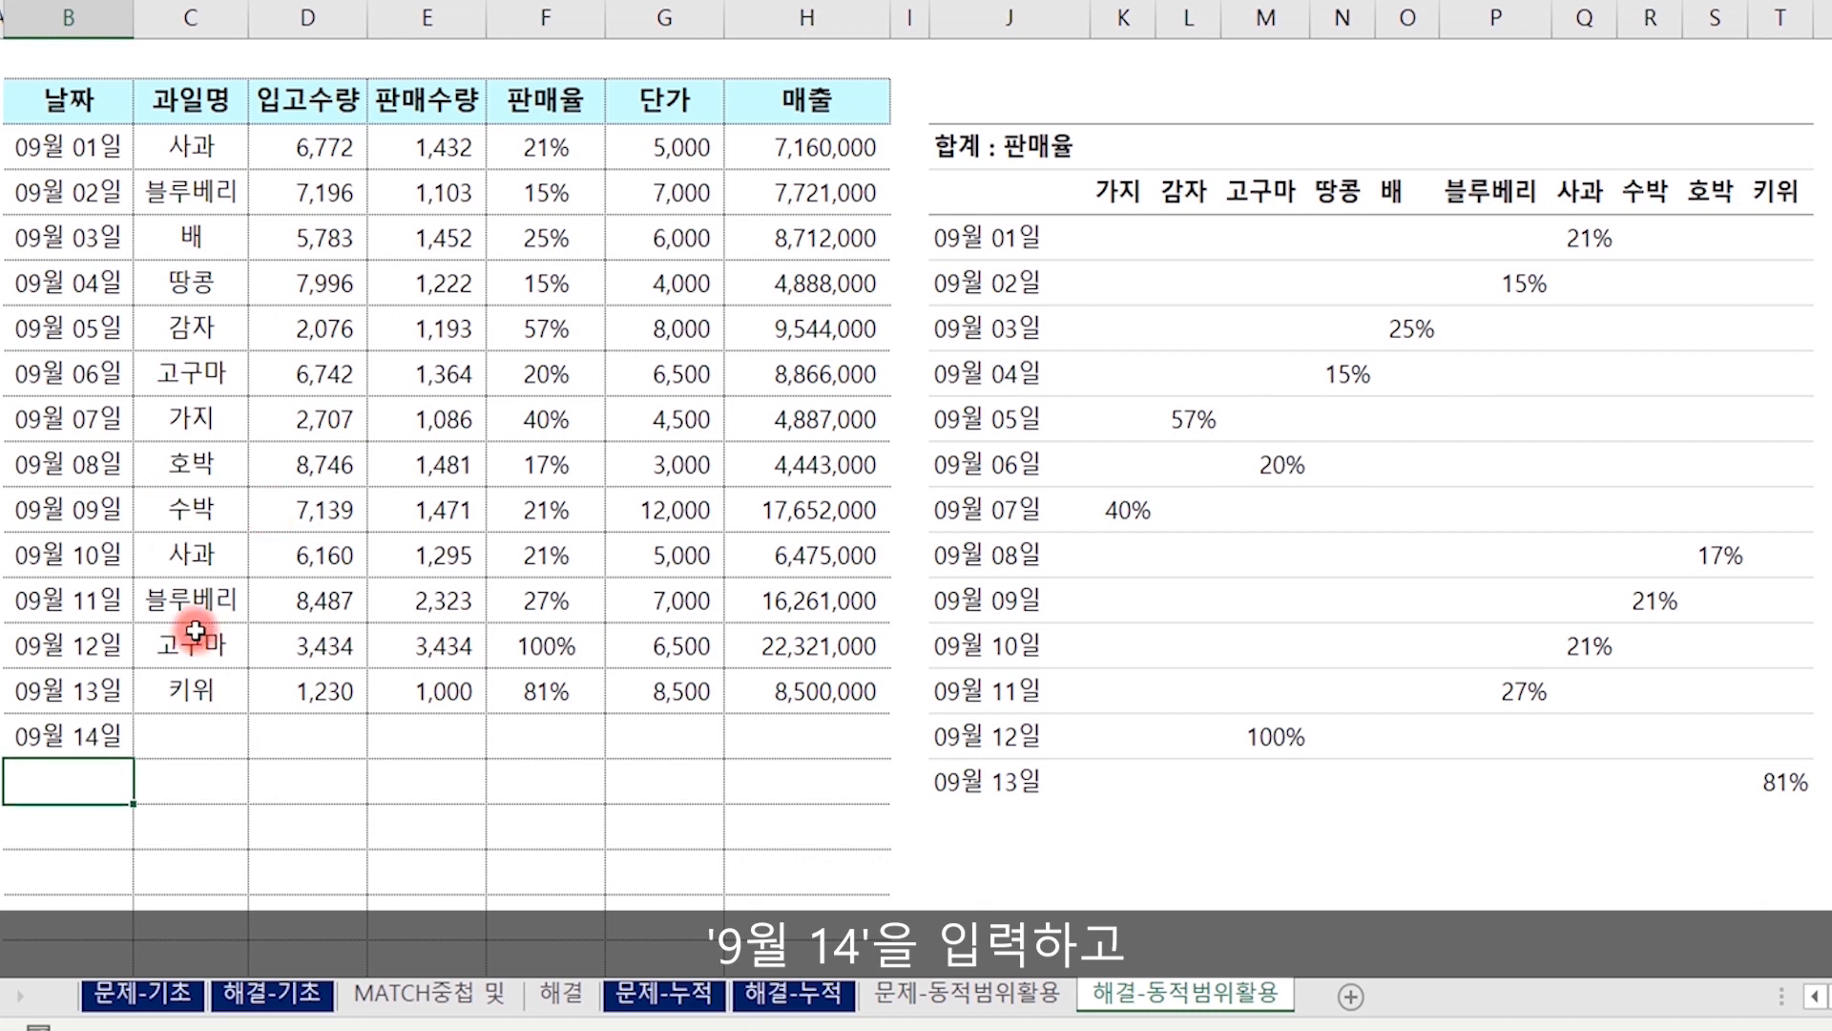
Refresh the sales-rate pivot table on the 해결-동적범위활용 sheet.
click(1259, 645)
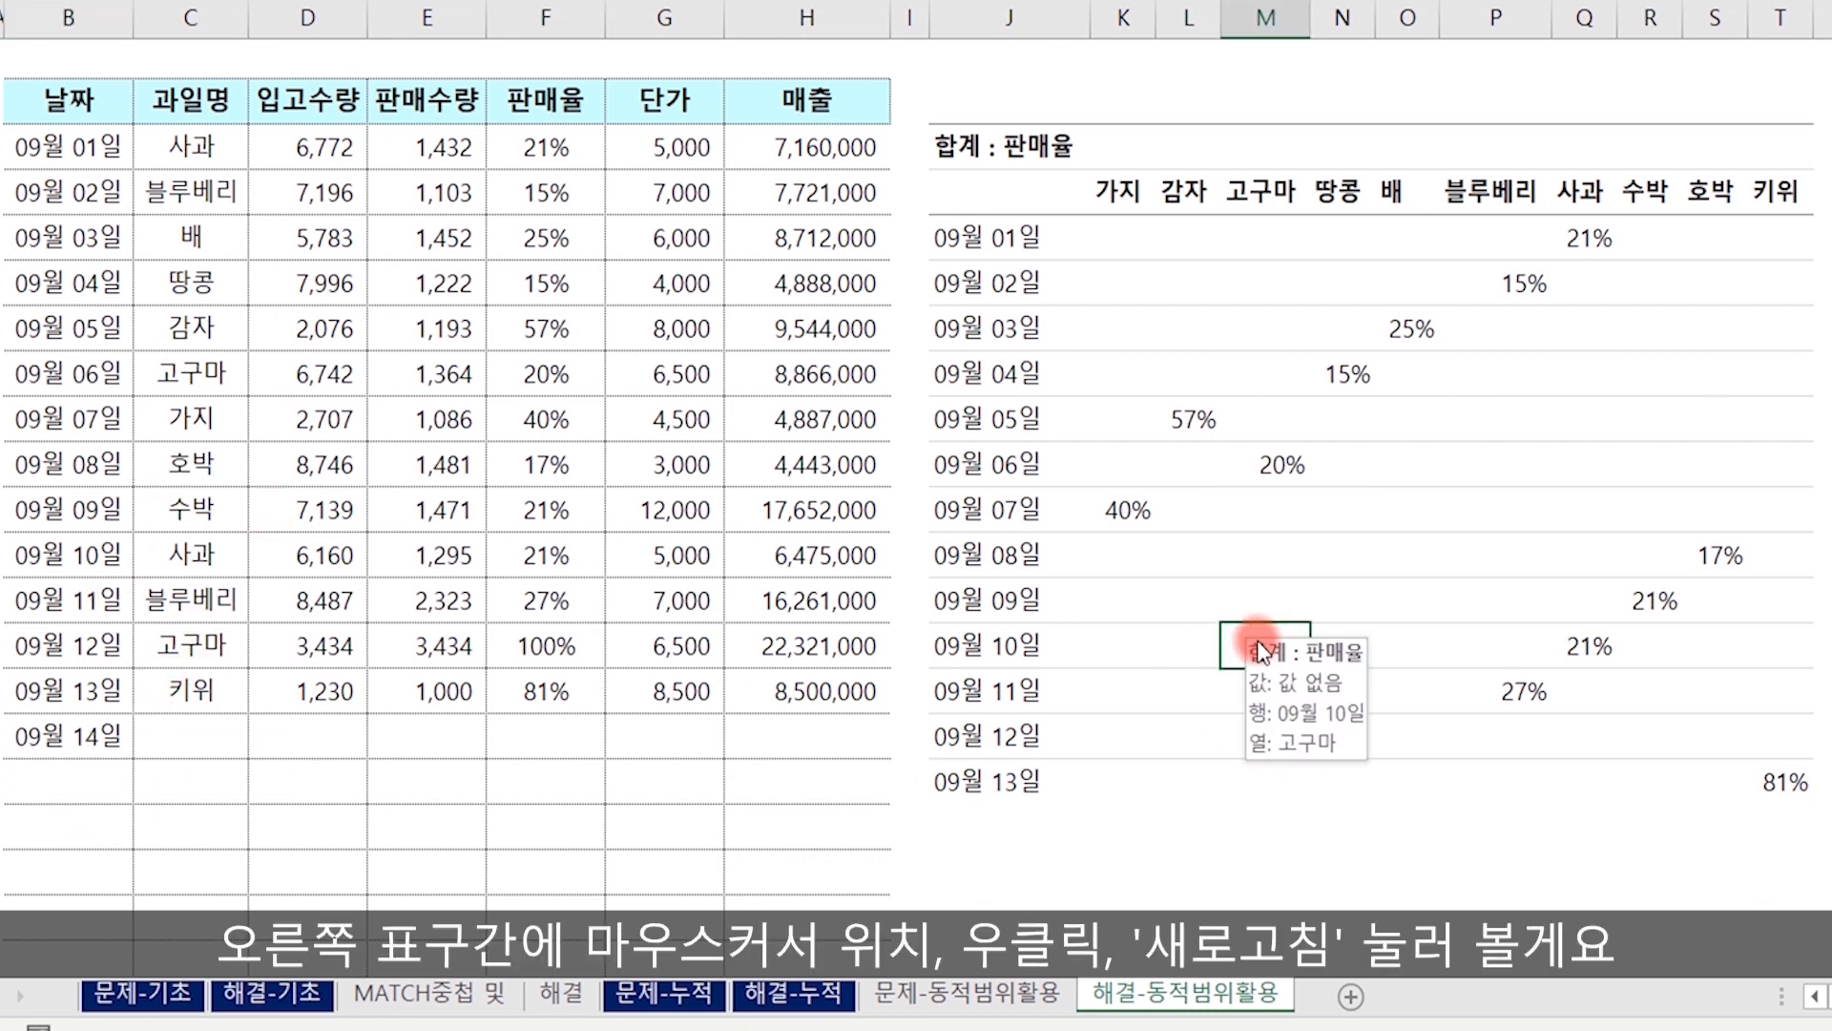
right_click(1261, 651)
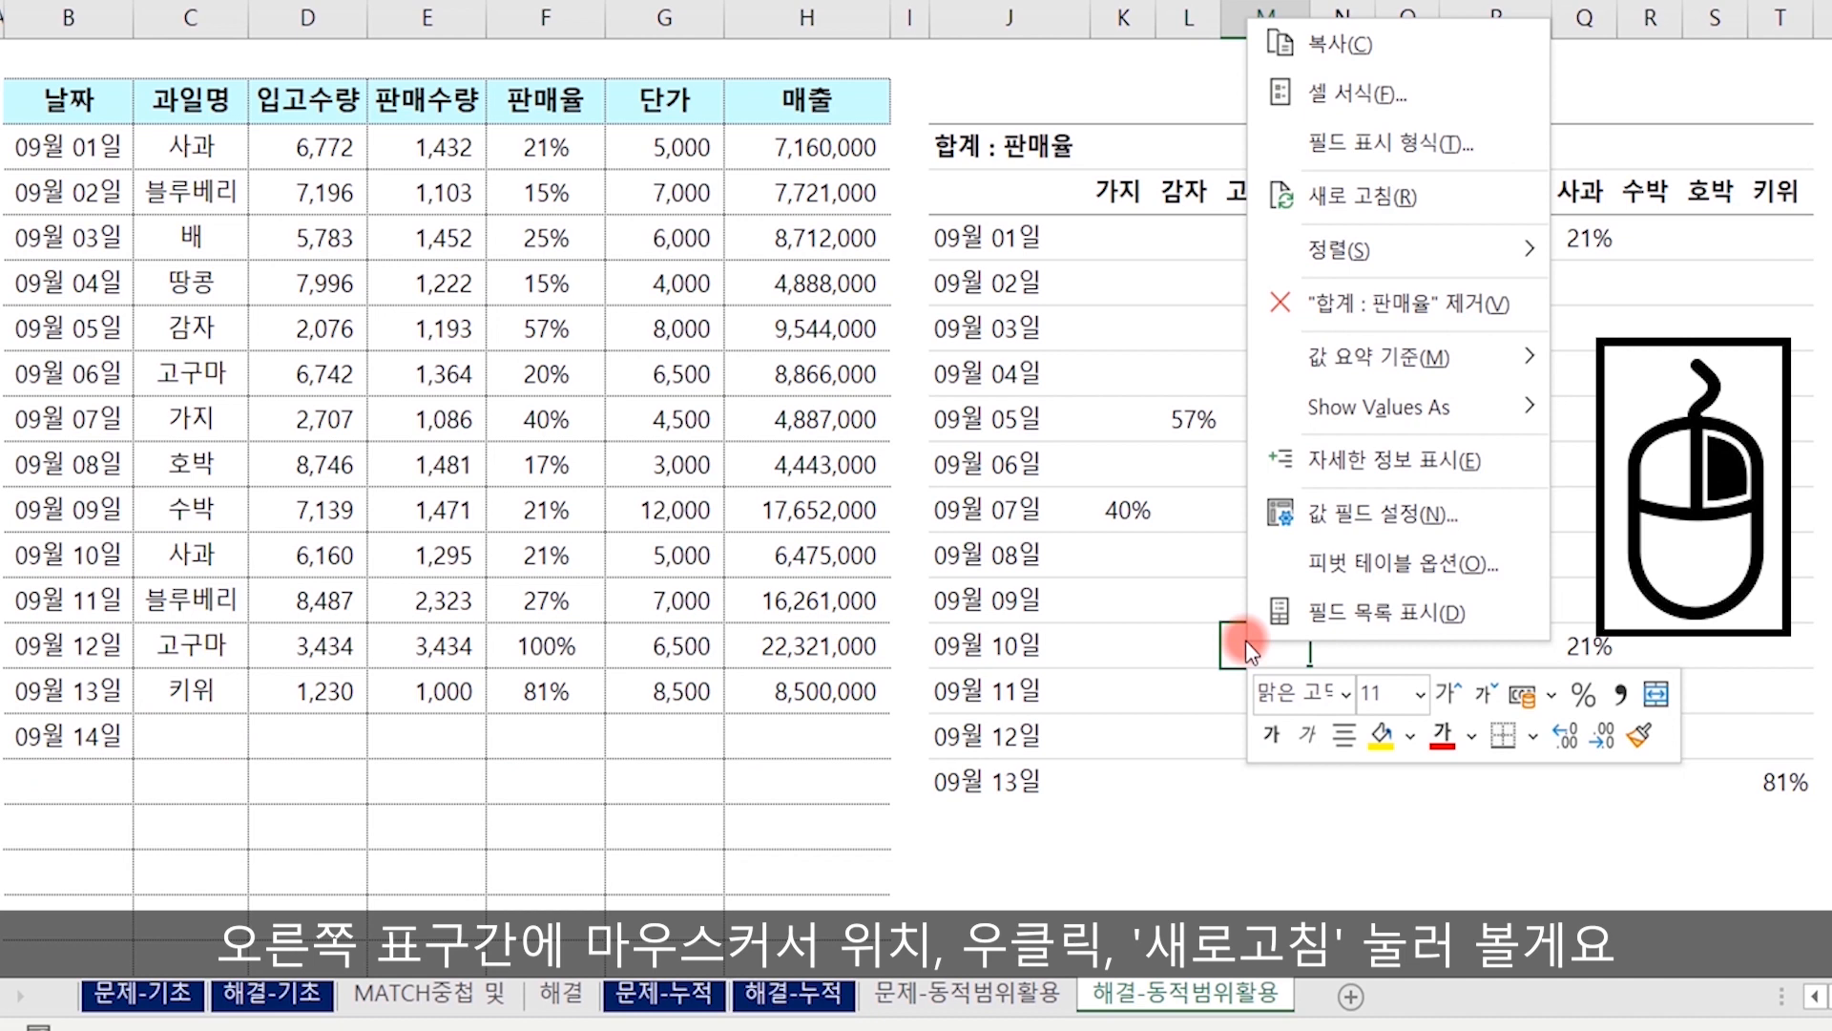
click(1359, 198)
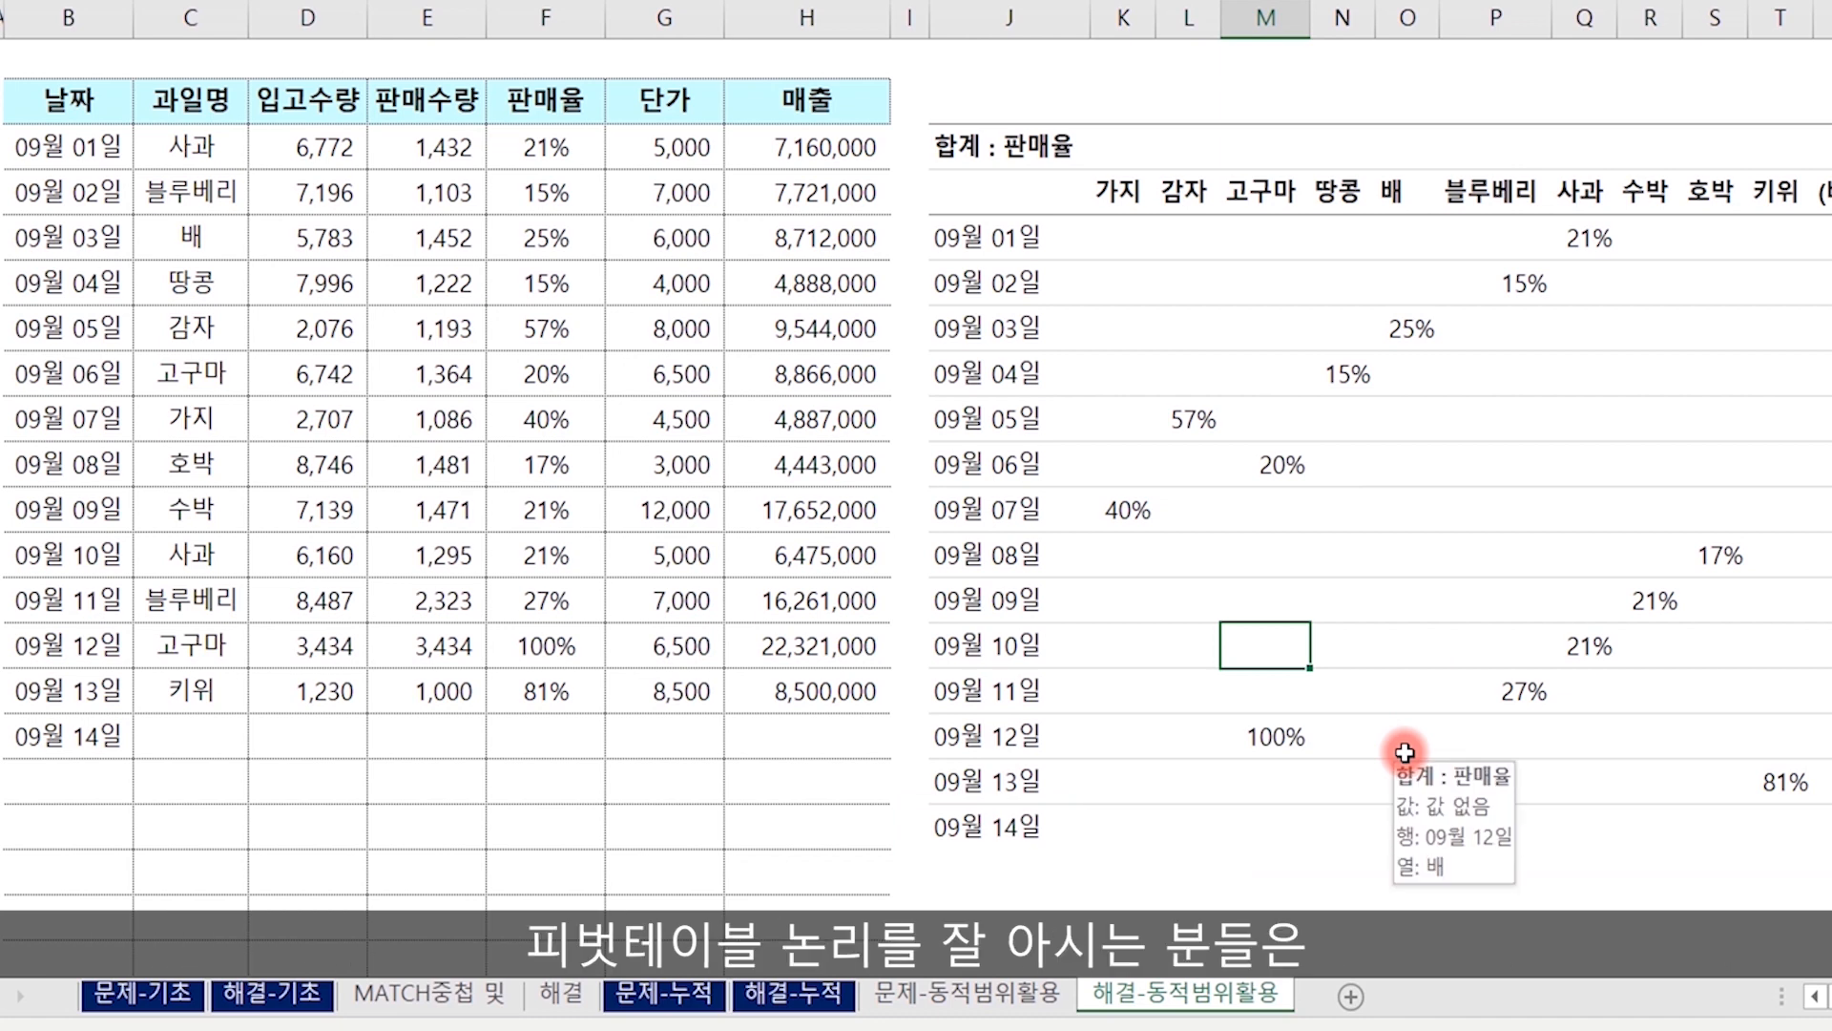
Select the table range B2:H15 and view the commands for inserting a pivot table from it.
click(72, 101)
drag(191, 112, 872, 687)
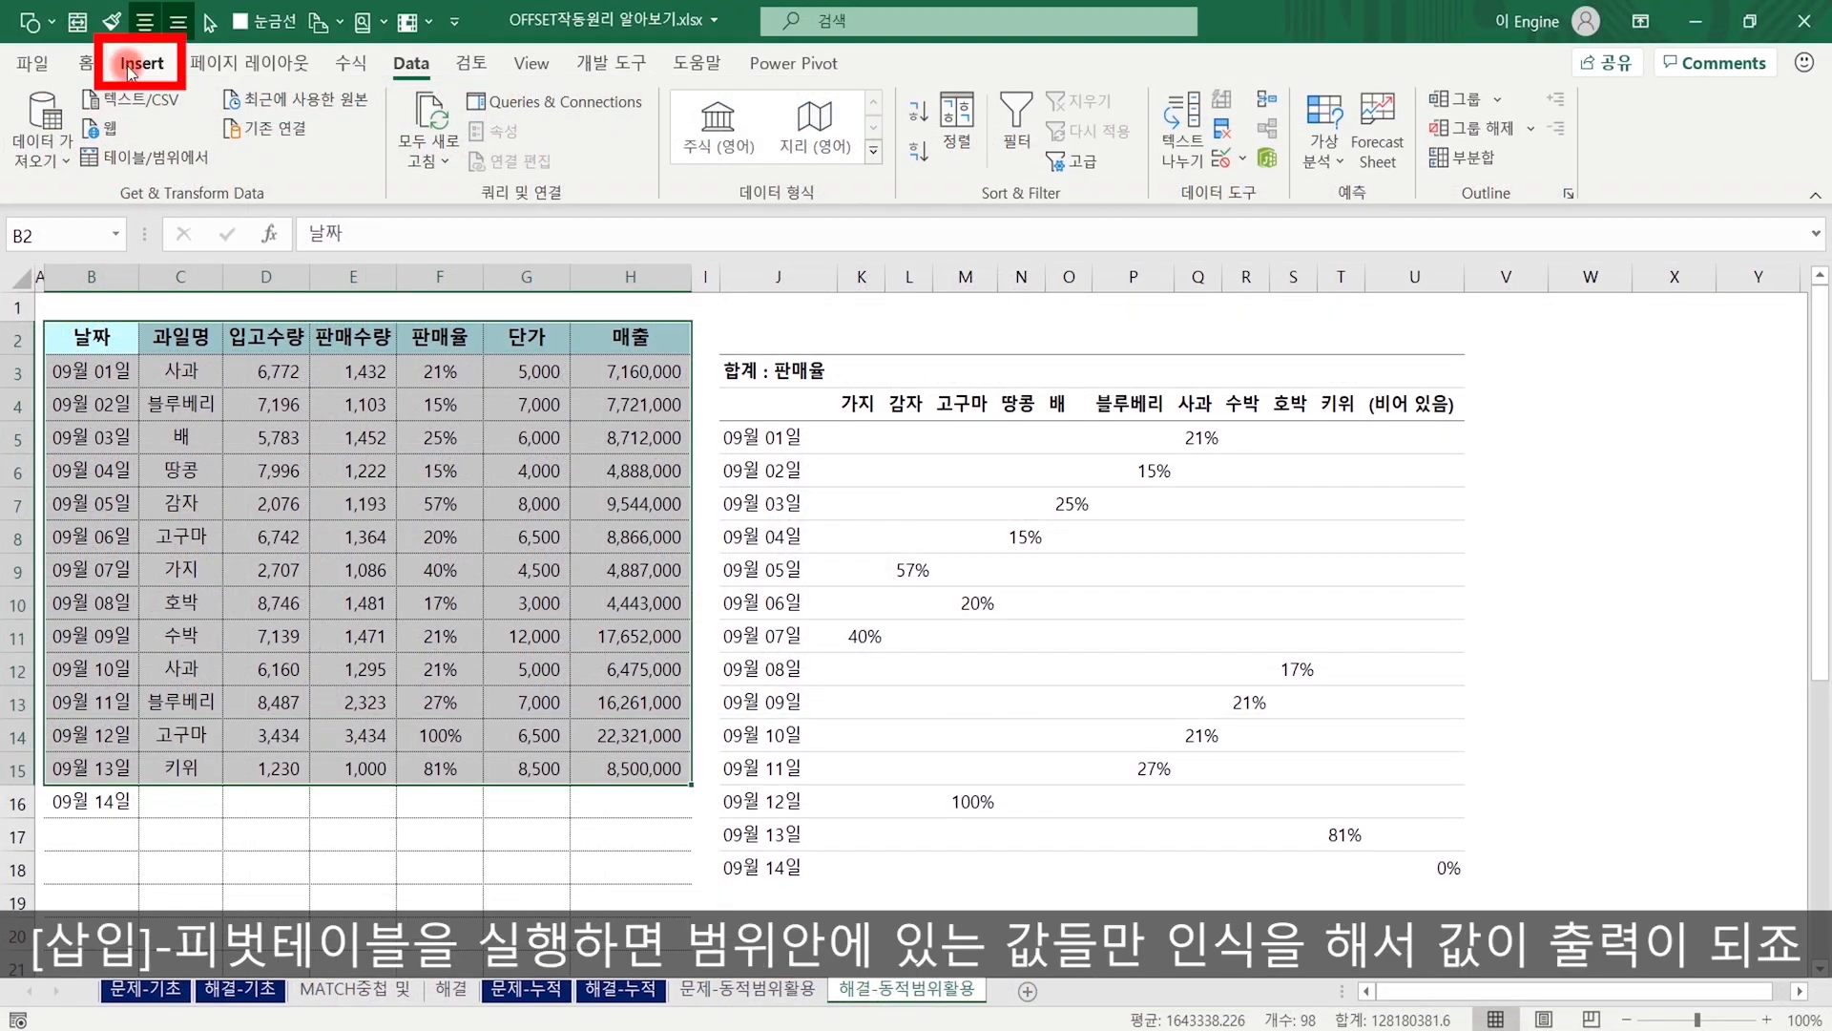
click(141, 63)
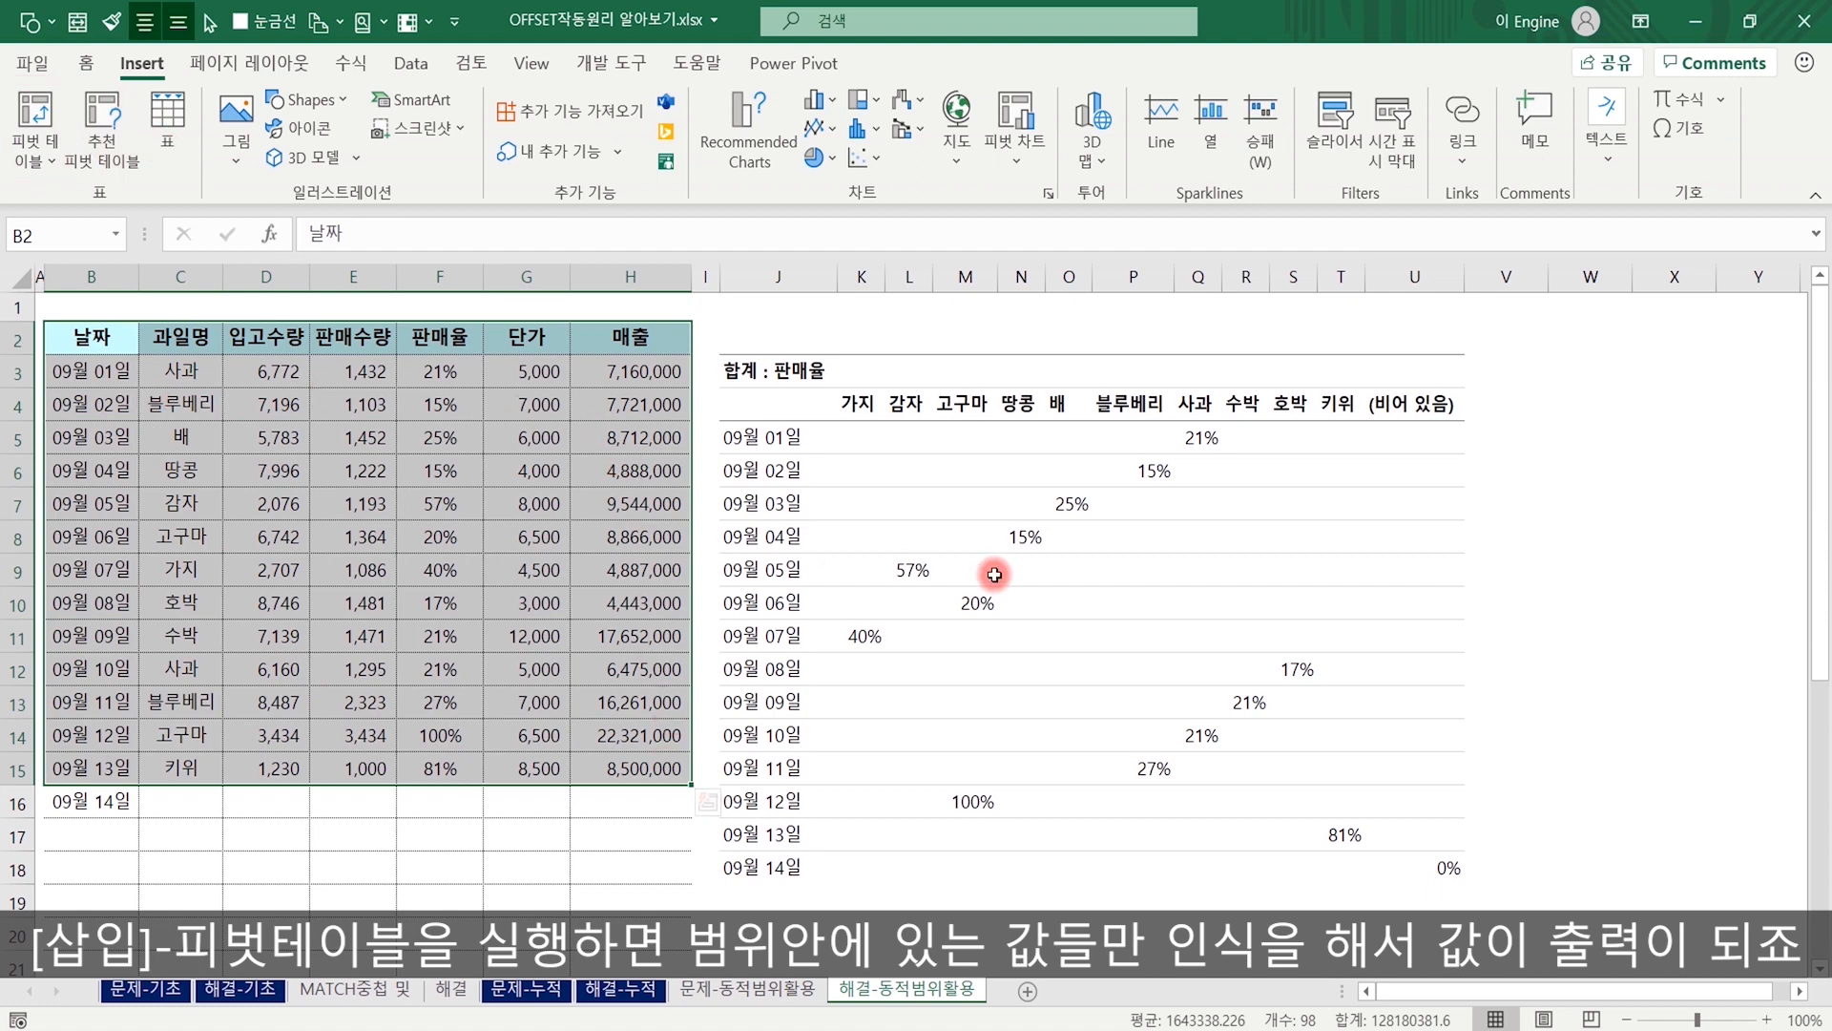
mouse_move(995, 574)
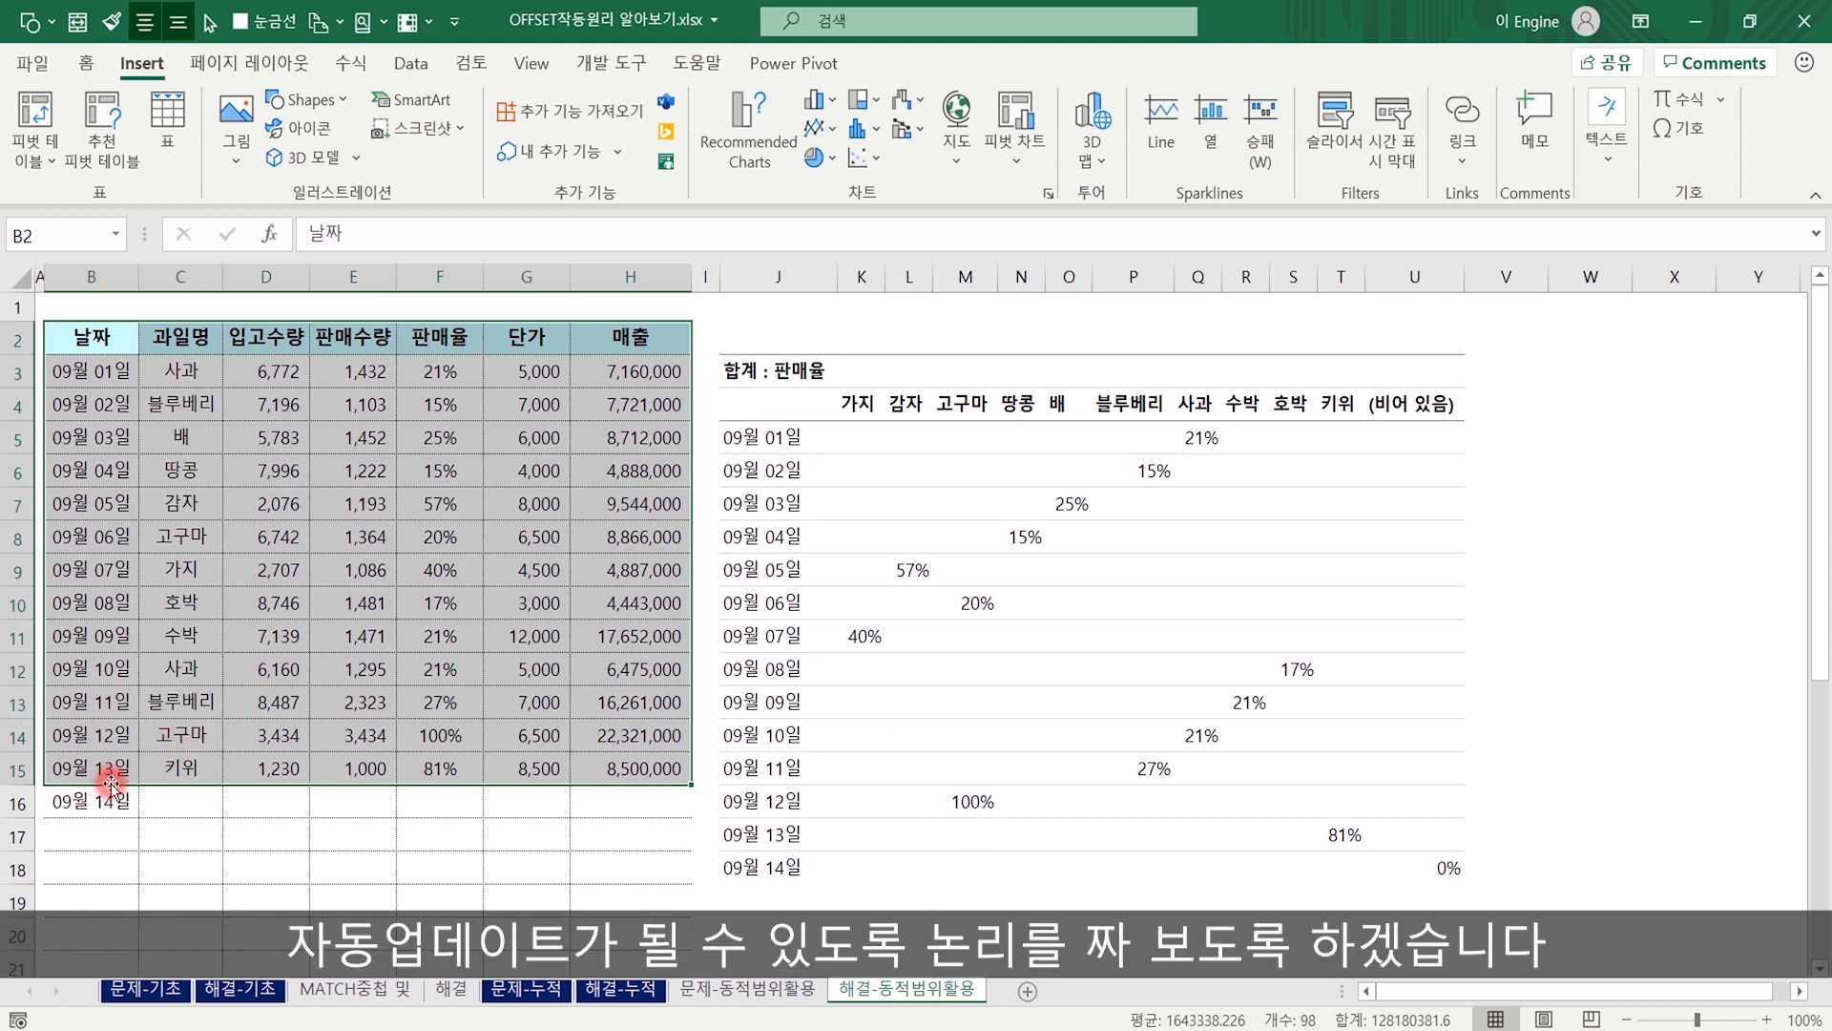
Return to the 문제-동적범위활용 sheet and delete the workbook-scope defined name 피벗_update.
click(747, 989)
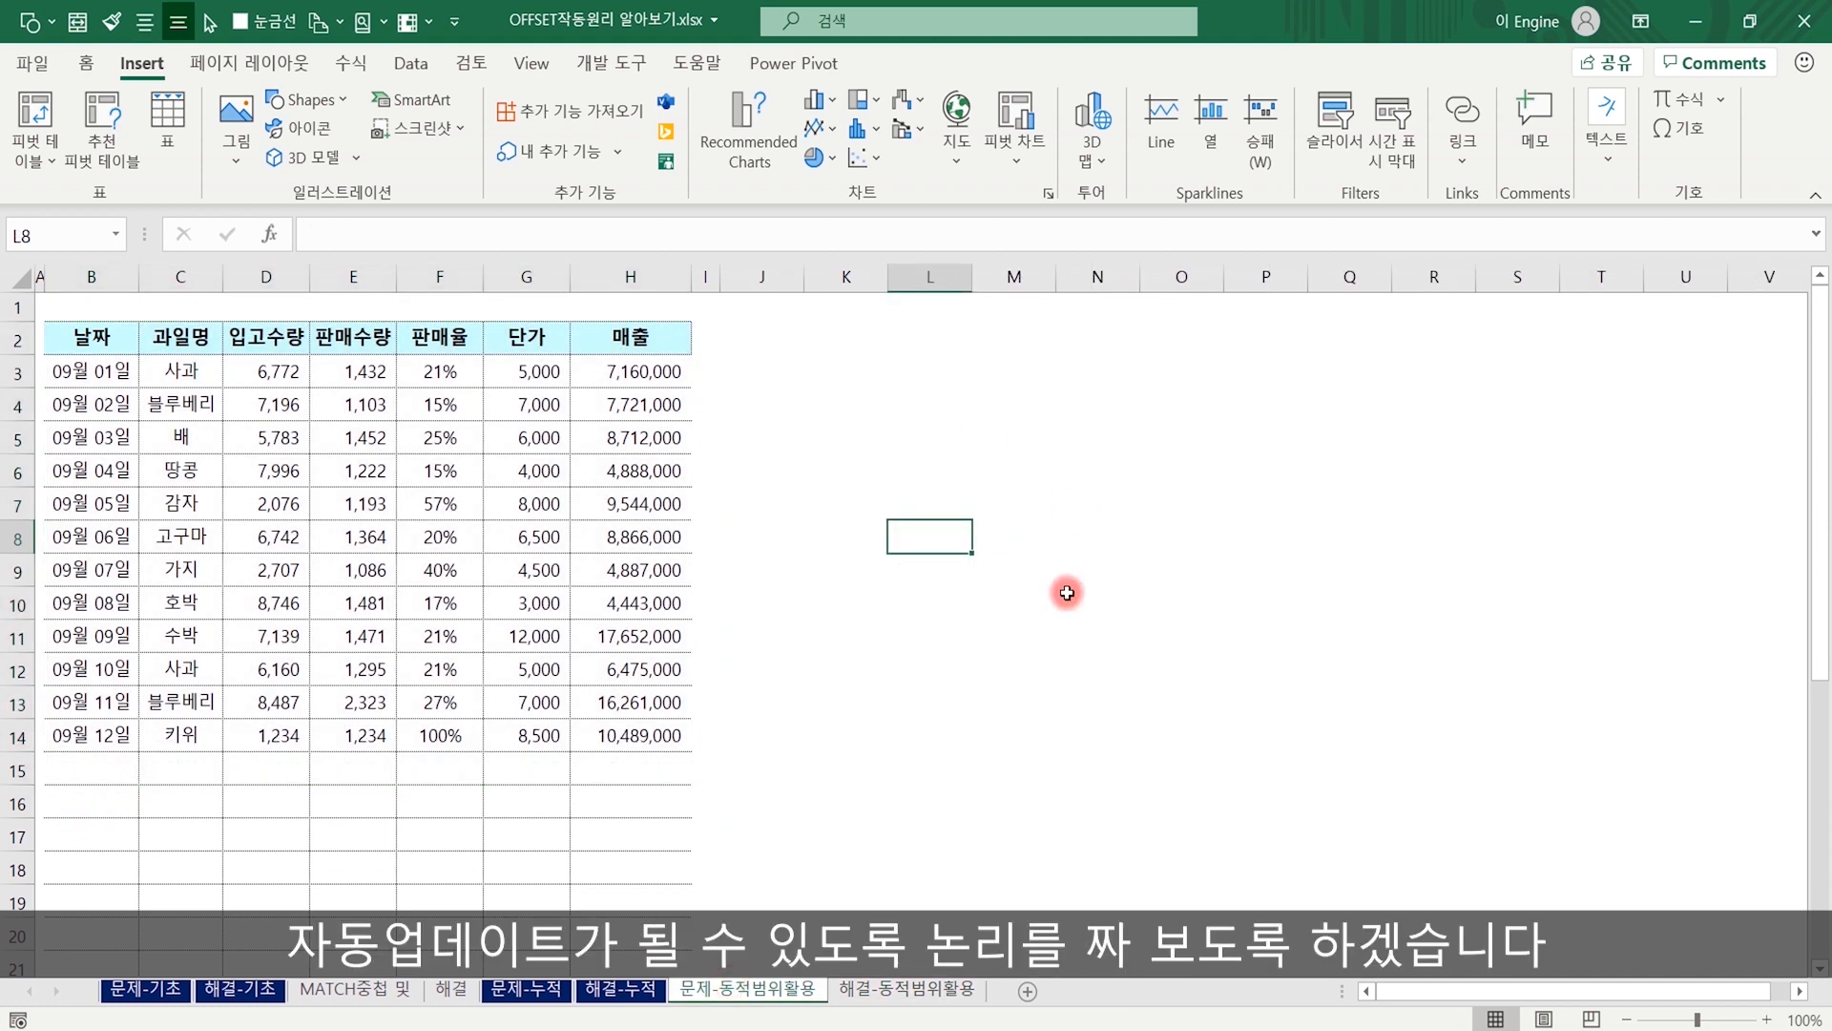
click(851, 482)
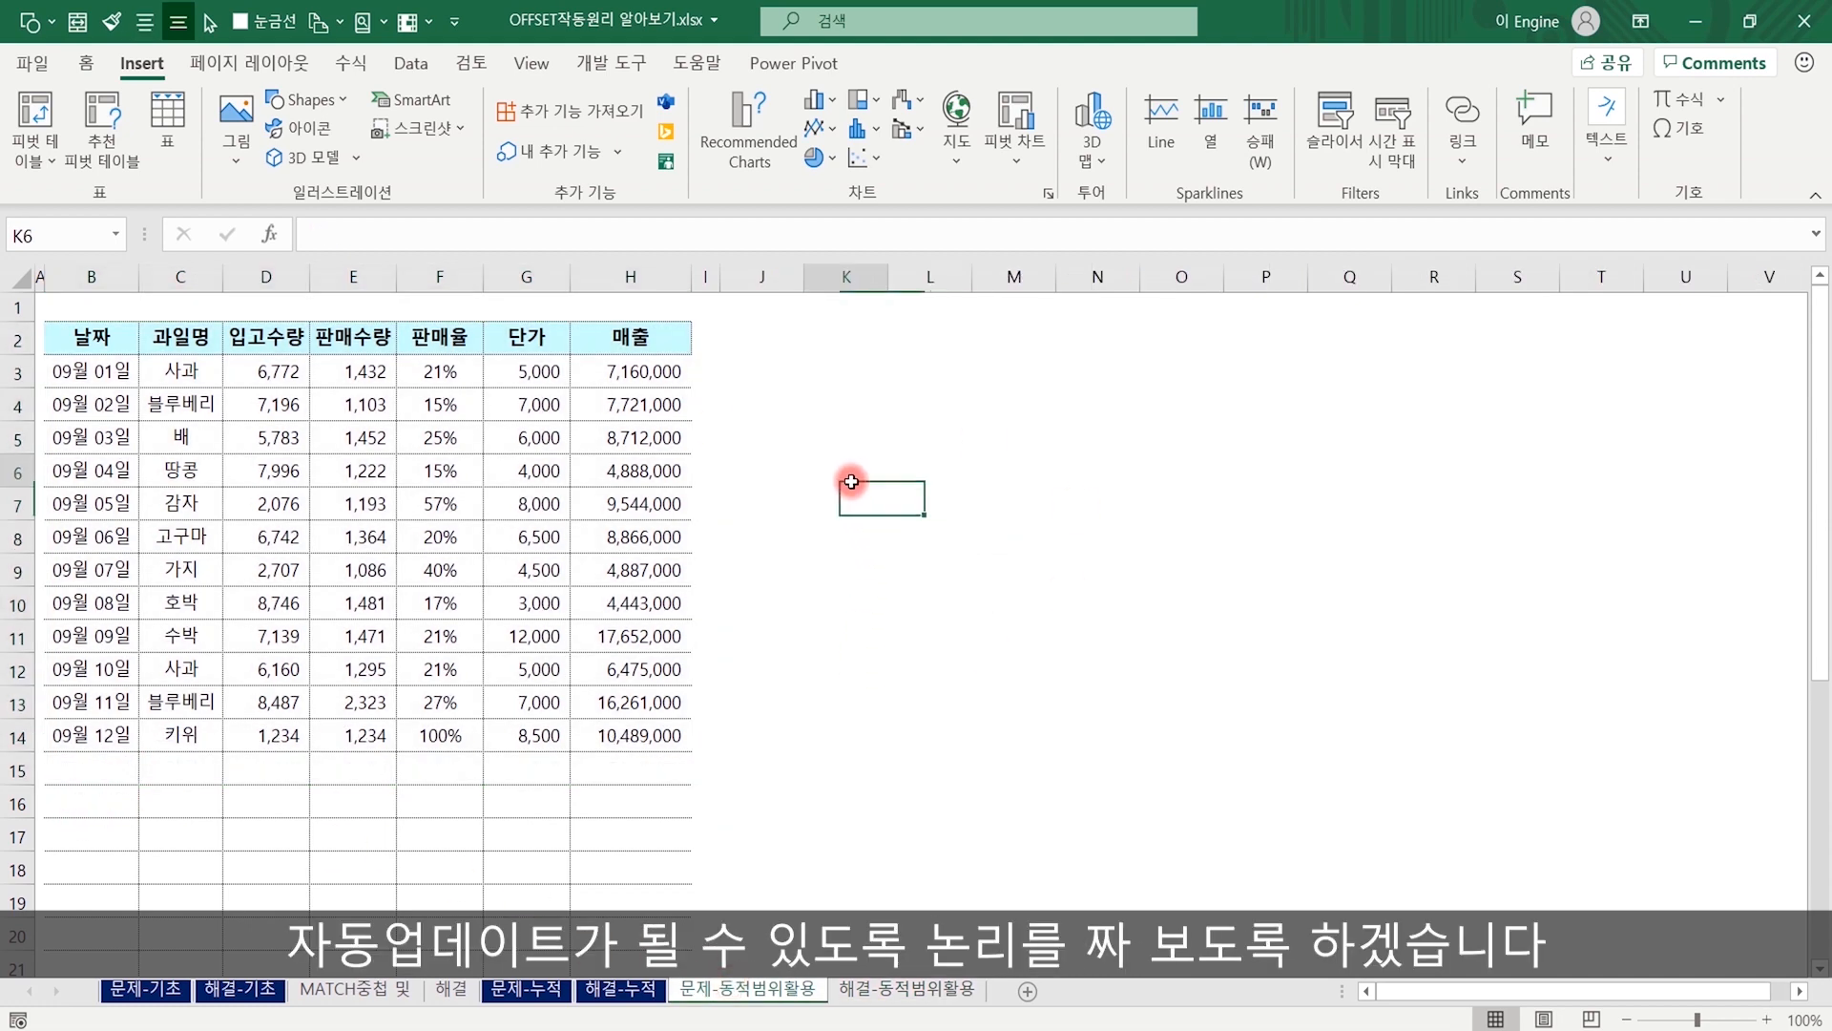
click(351, 63)
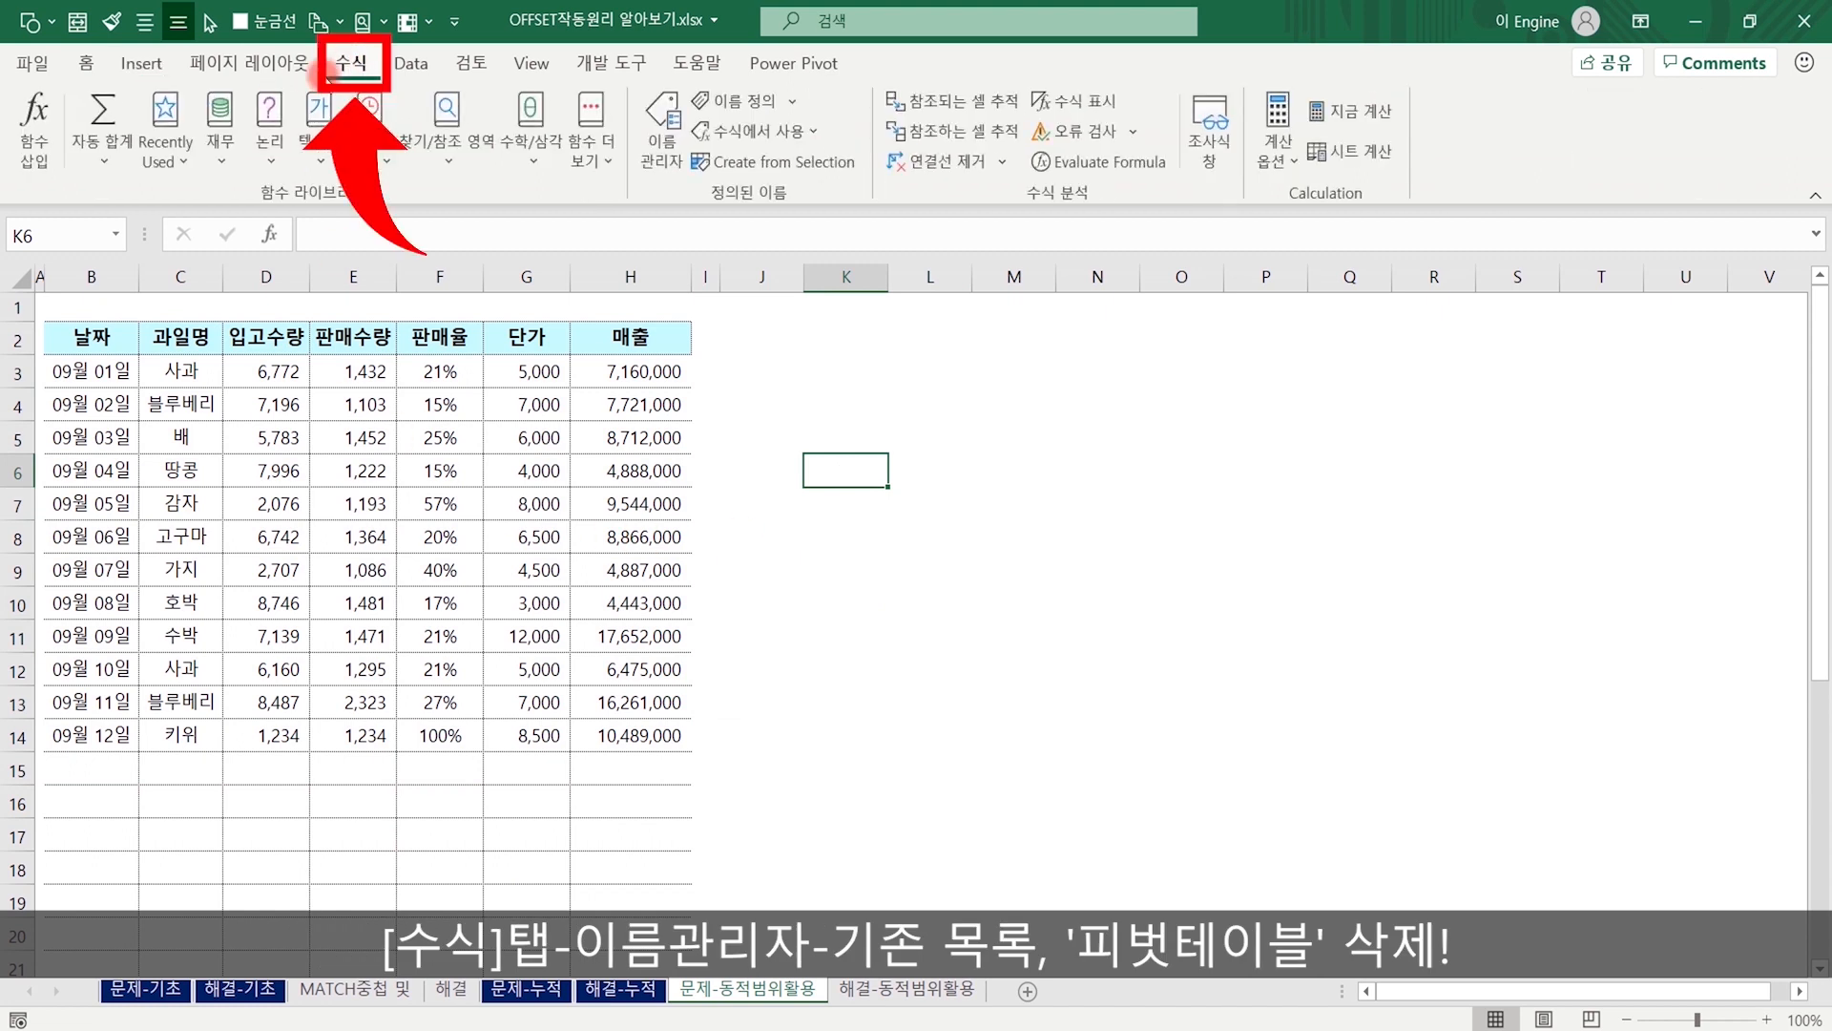
click(672, 142)
drag(1385, 181, 1219, 245)
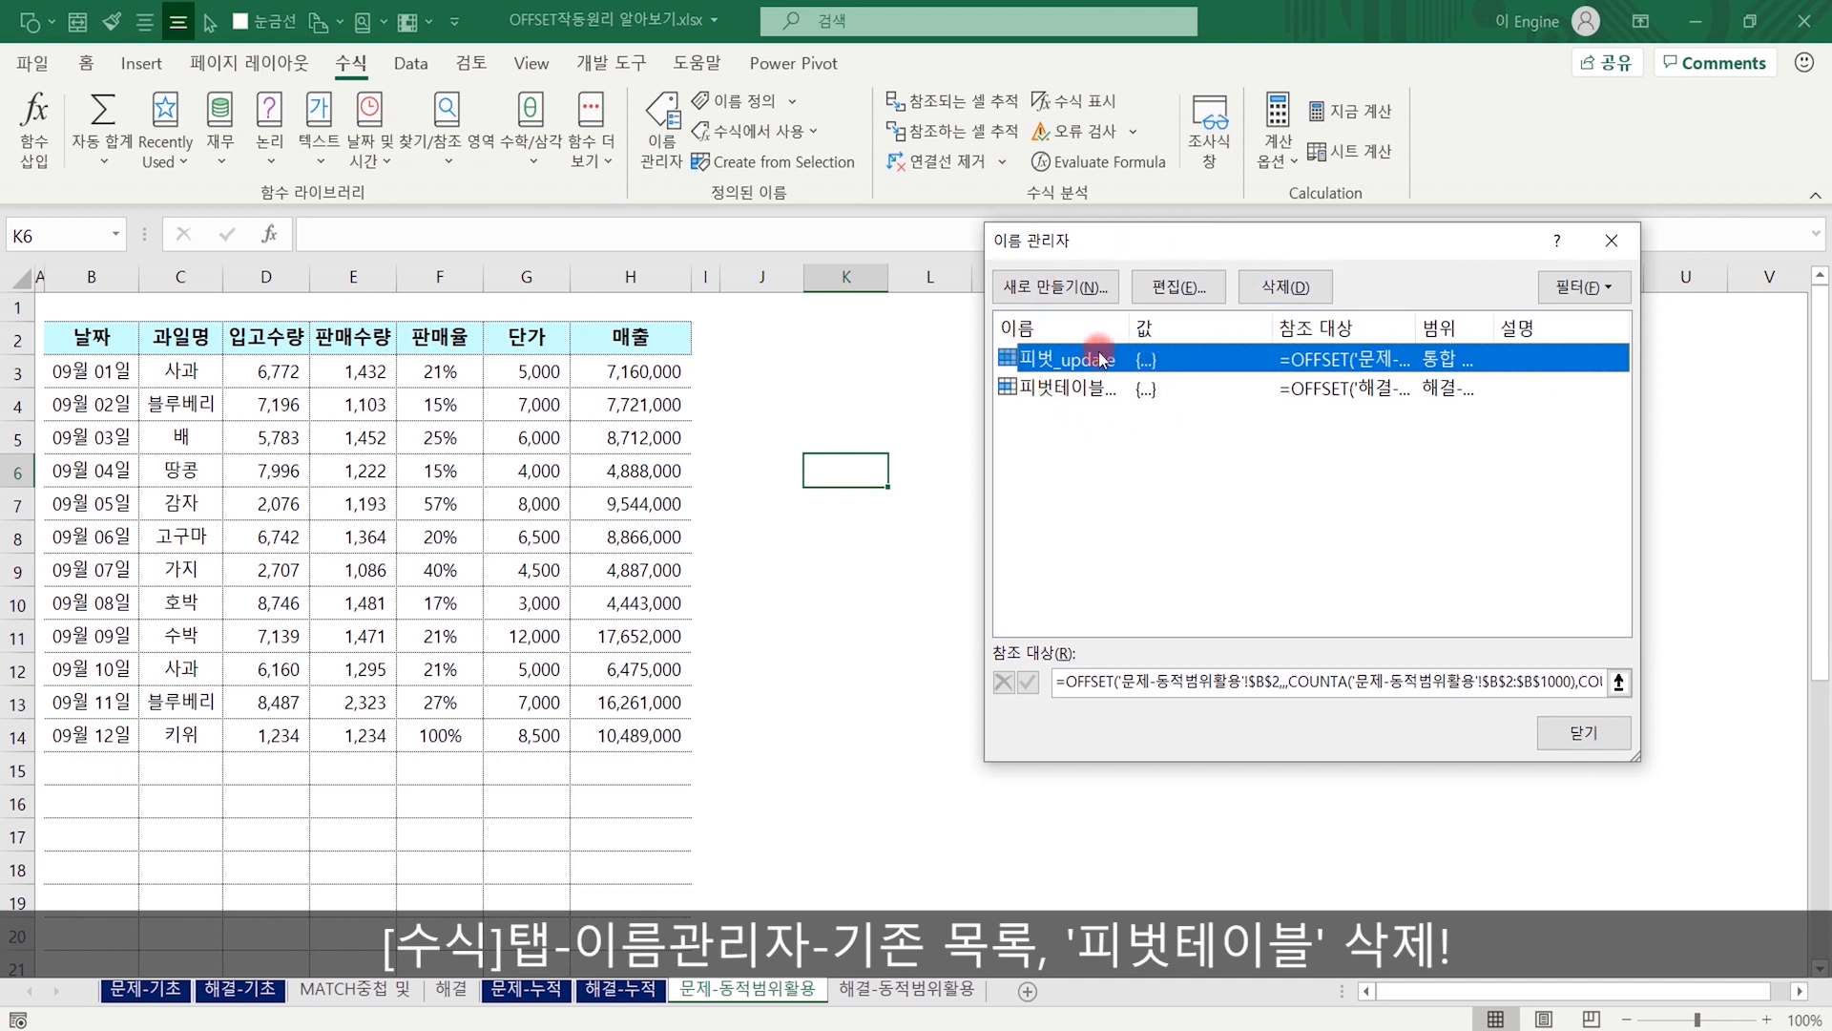
click(1283, 286)
click(902, 578)
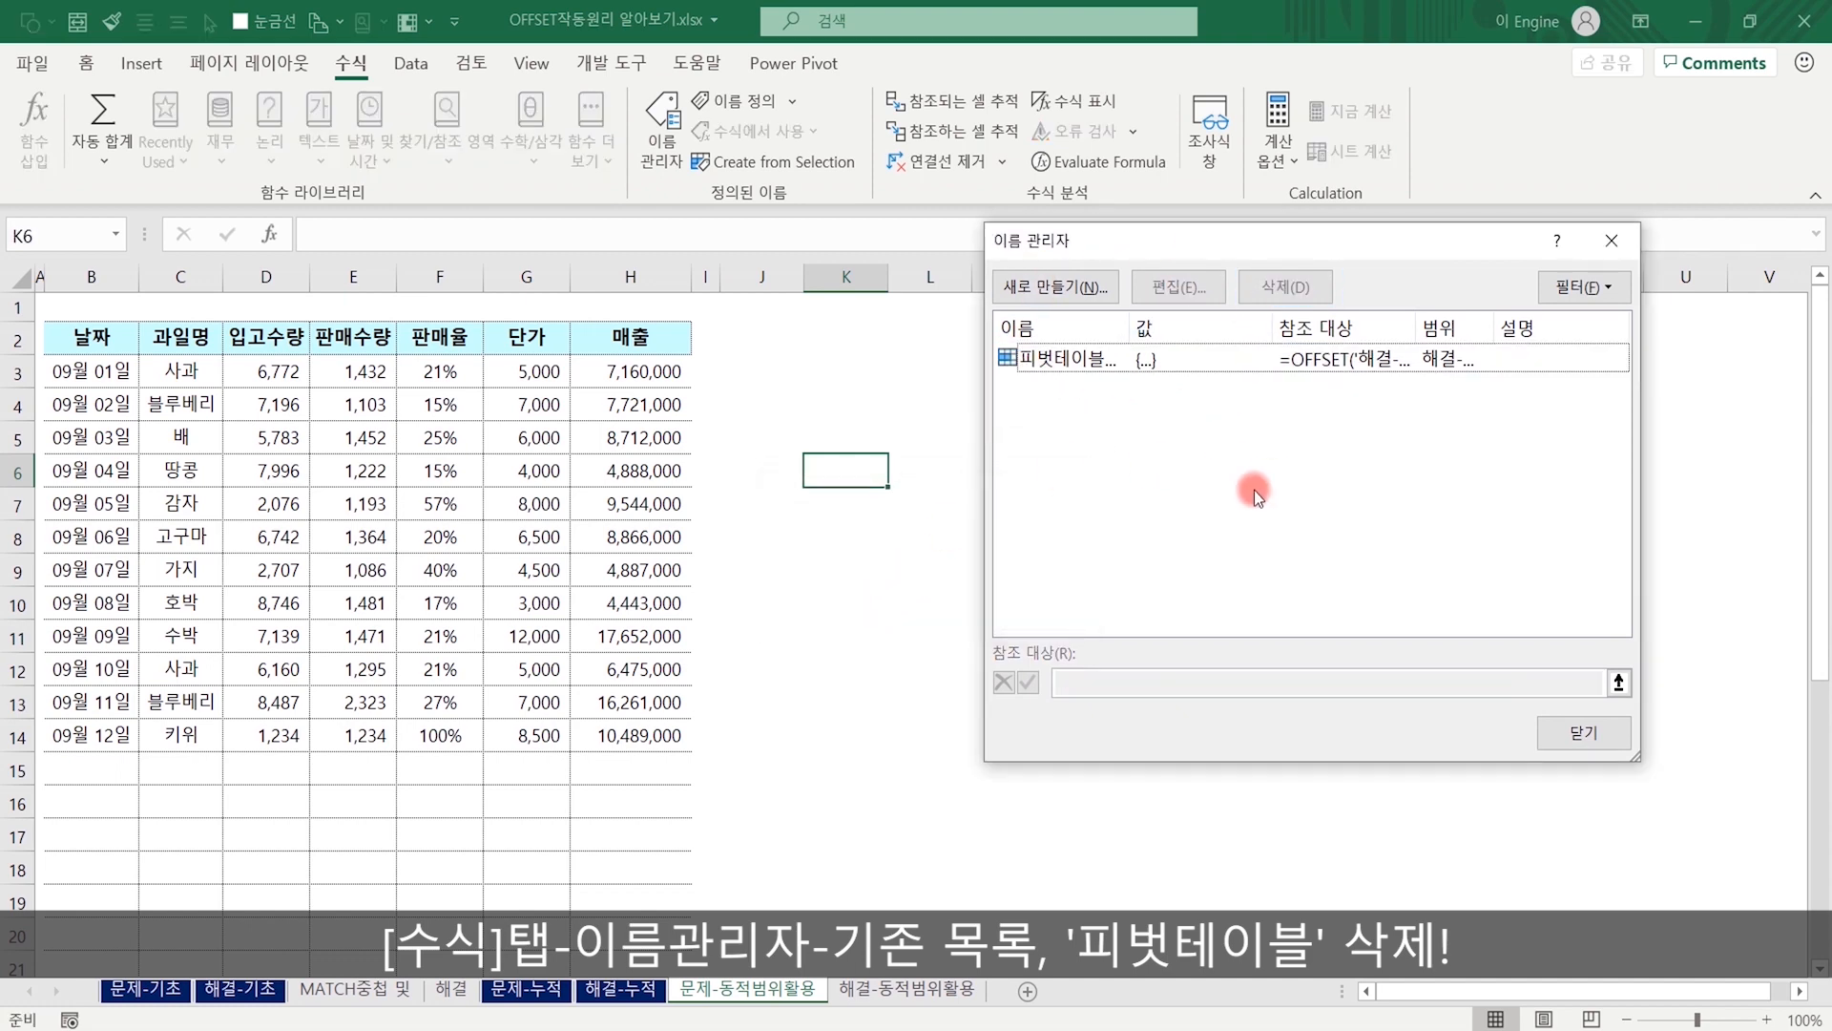
Start a new workbook-scope defined name called pivot.
click(1056, 284)
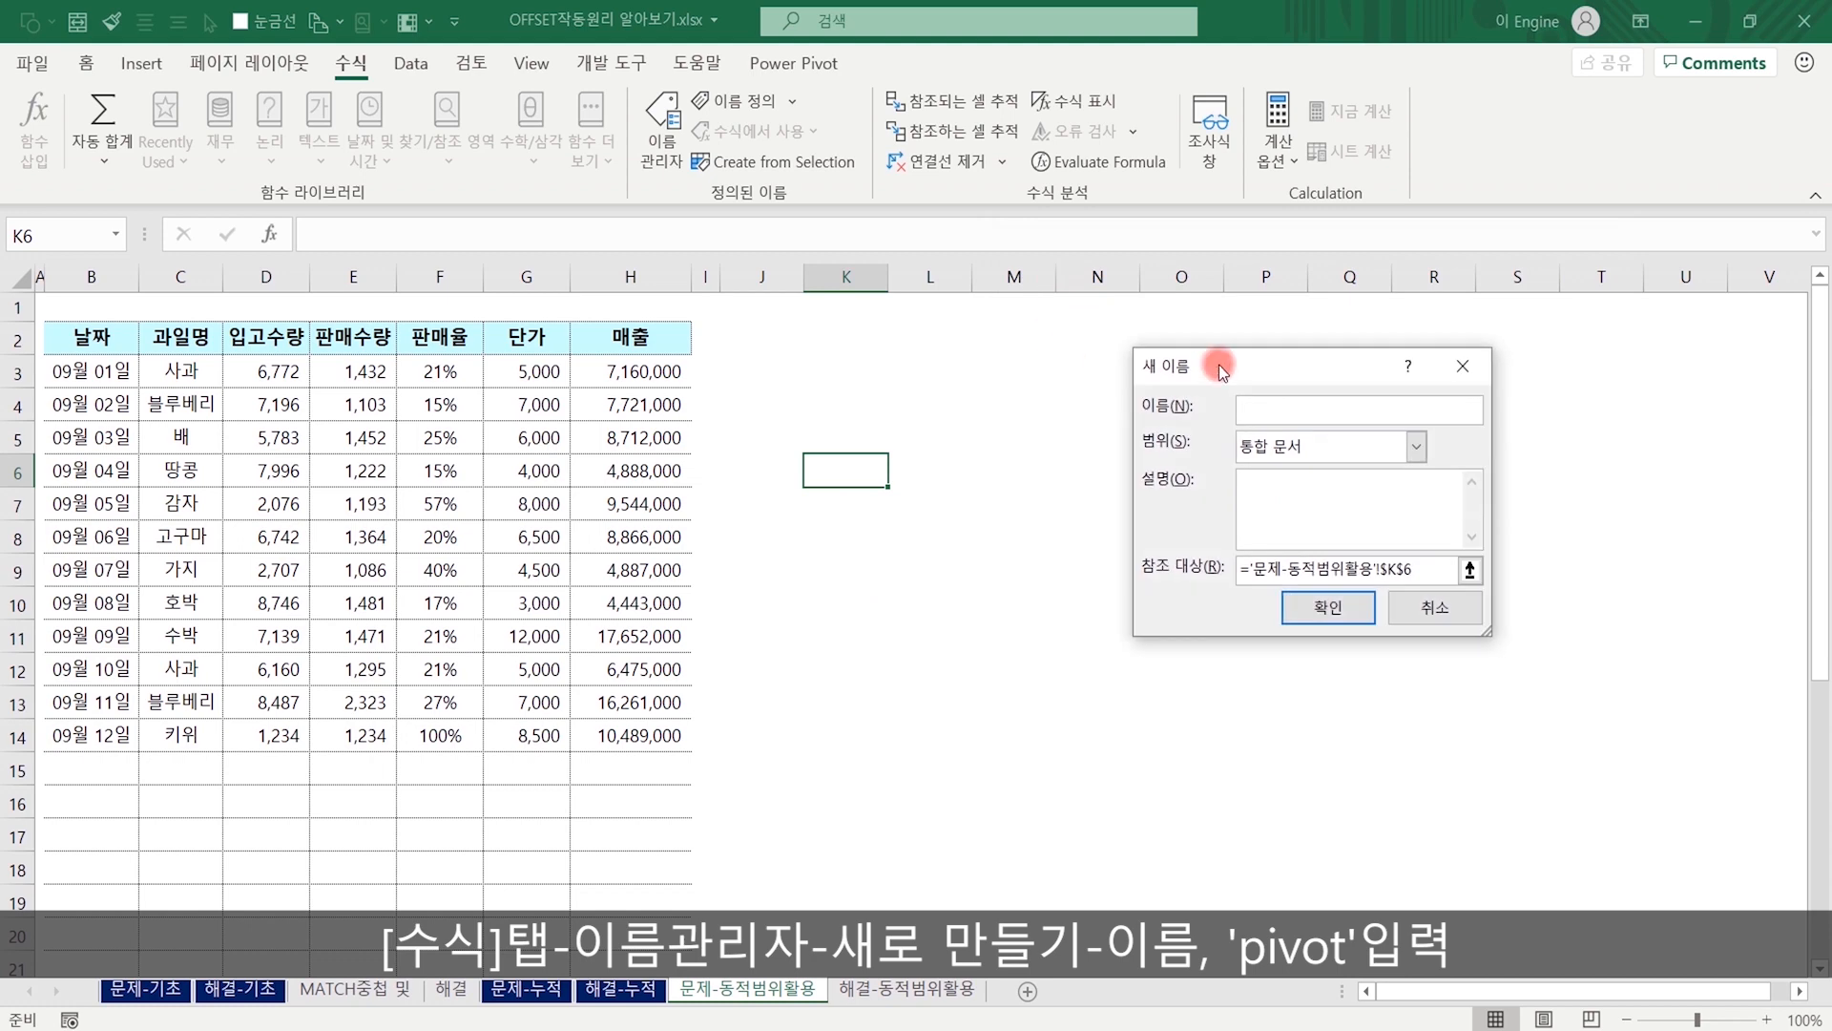
text(p)
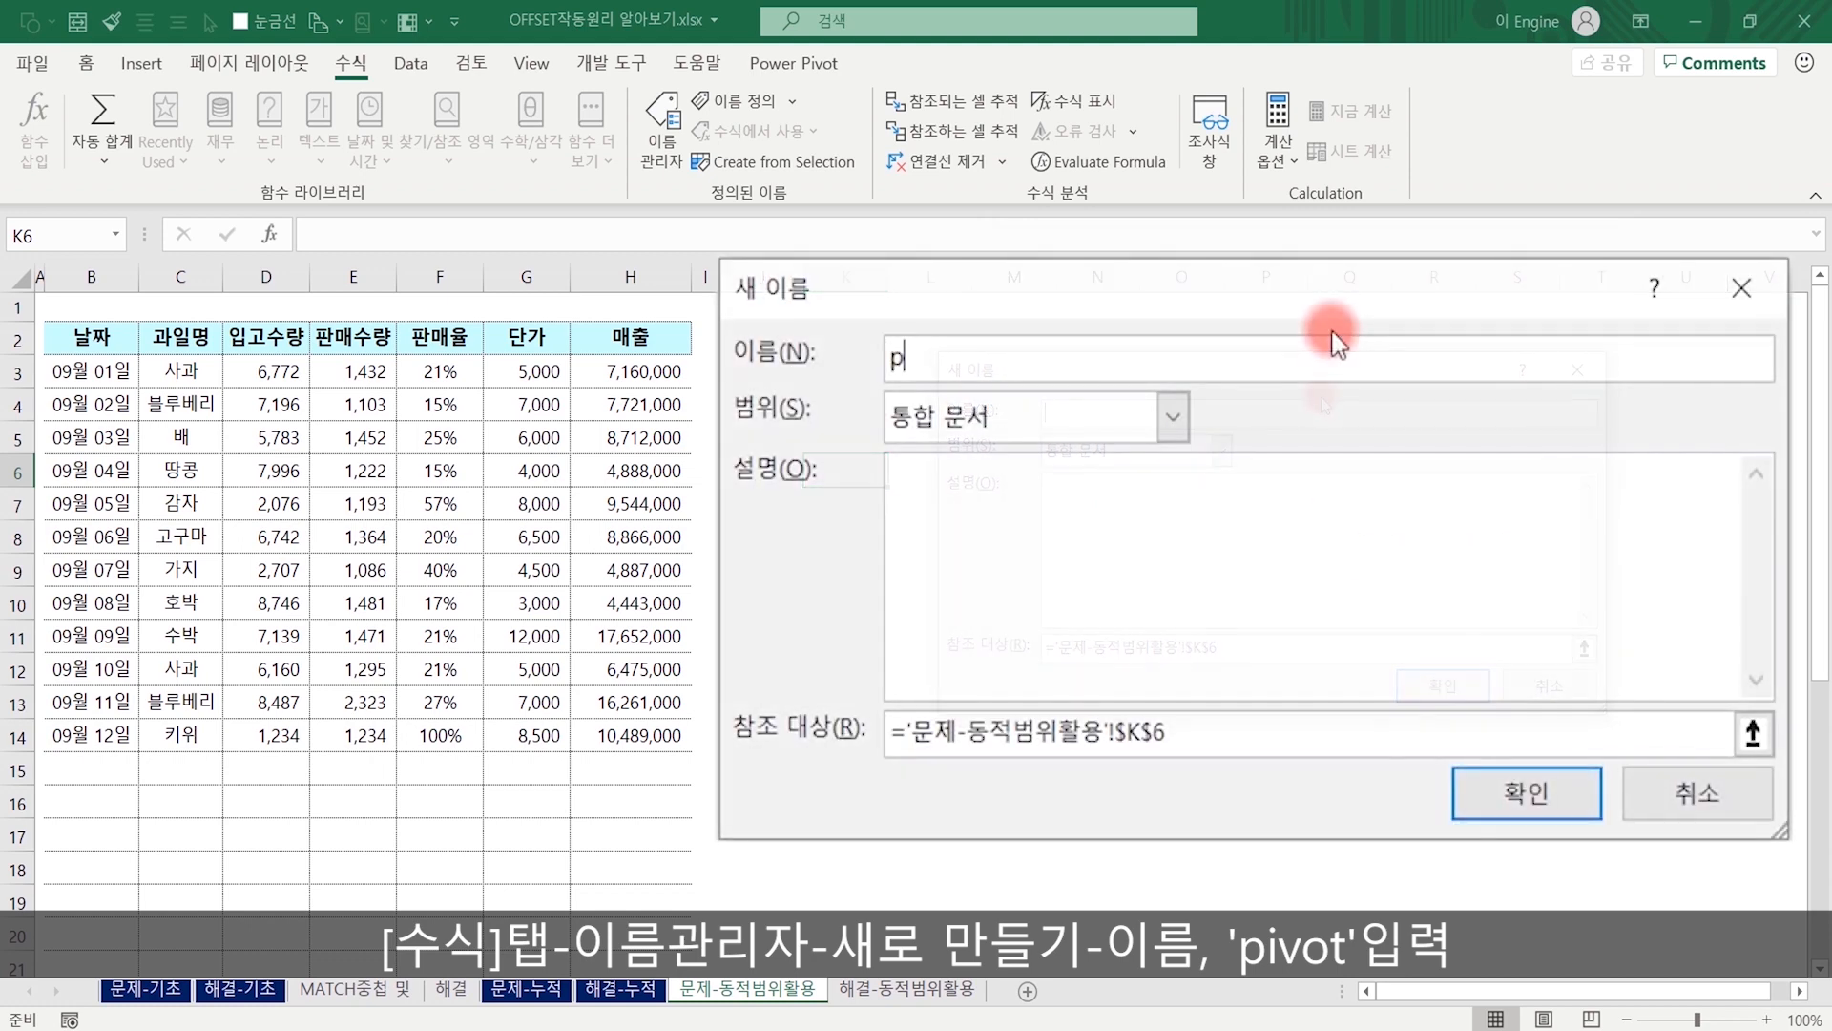
text(ivot)
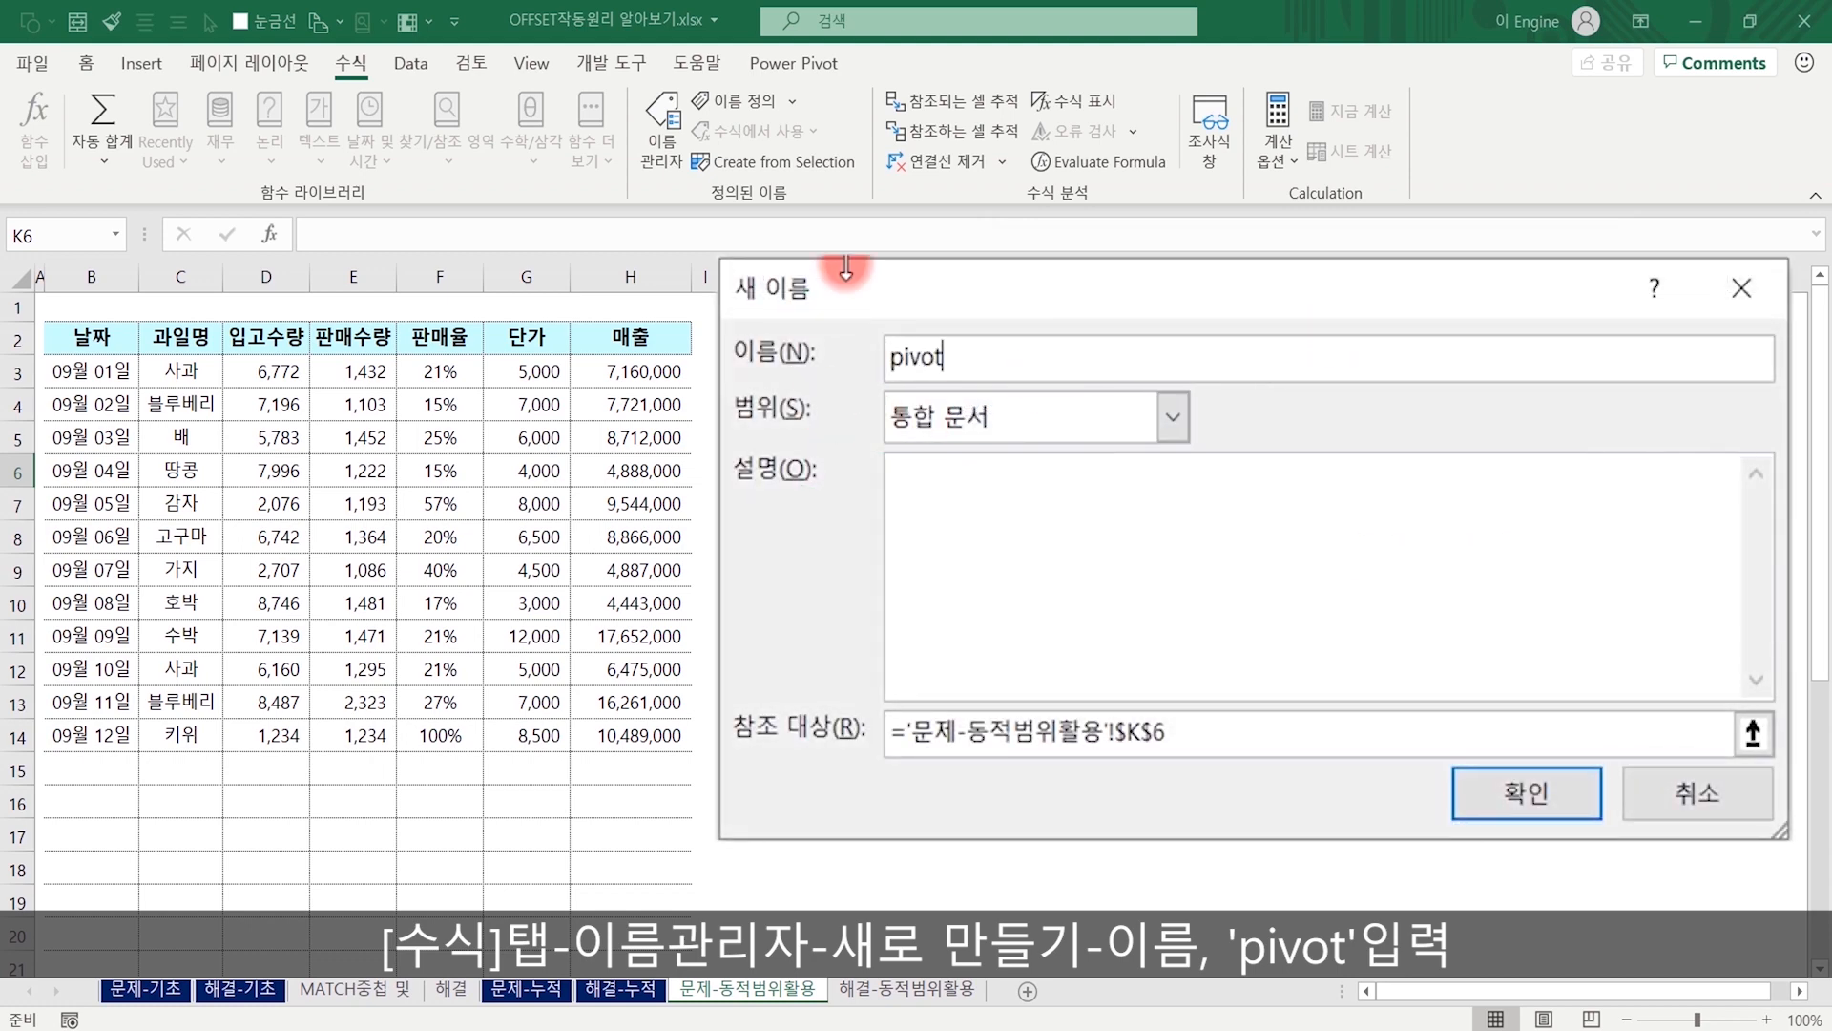
Replace the reference of the pivot name with the start of an OFFSET formula that uses $B$2 on the 문제-동적범위활용 sheet as its reference.
drag(1253, 733, 887, 754)
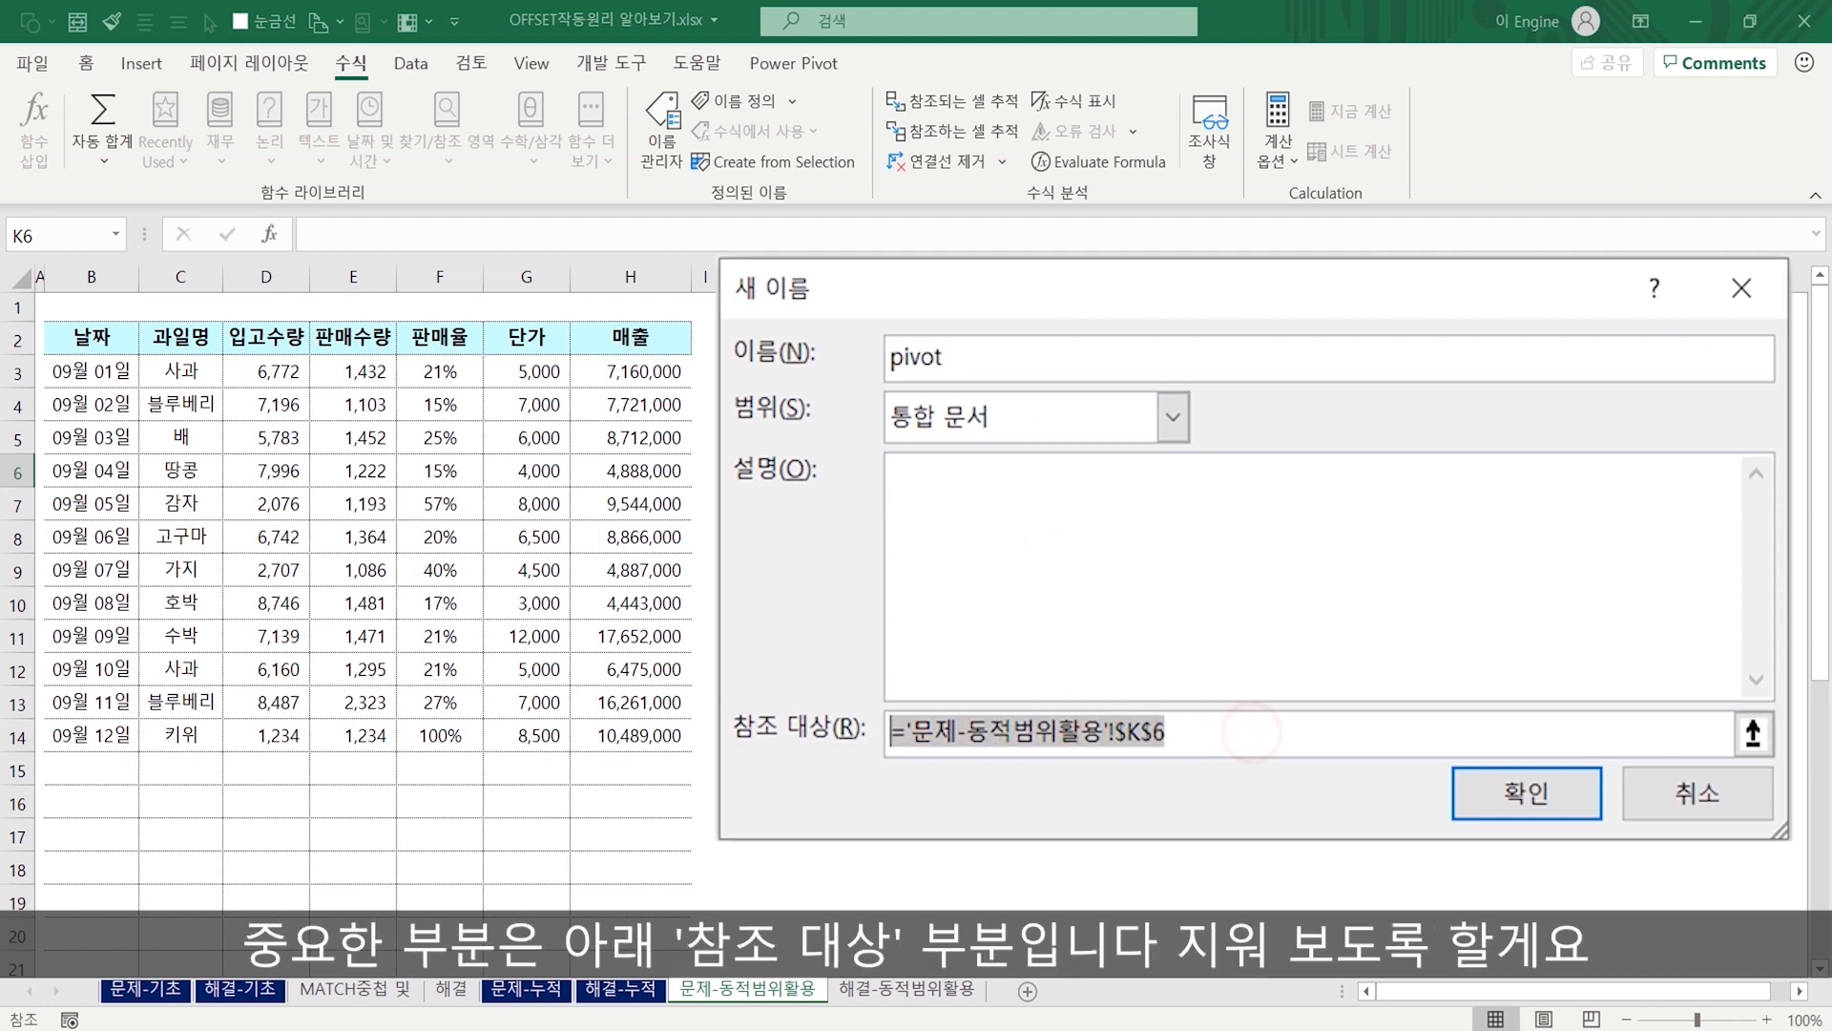
key(Delete)
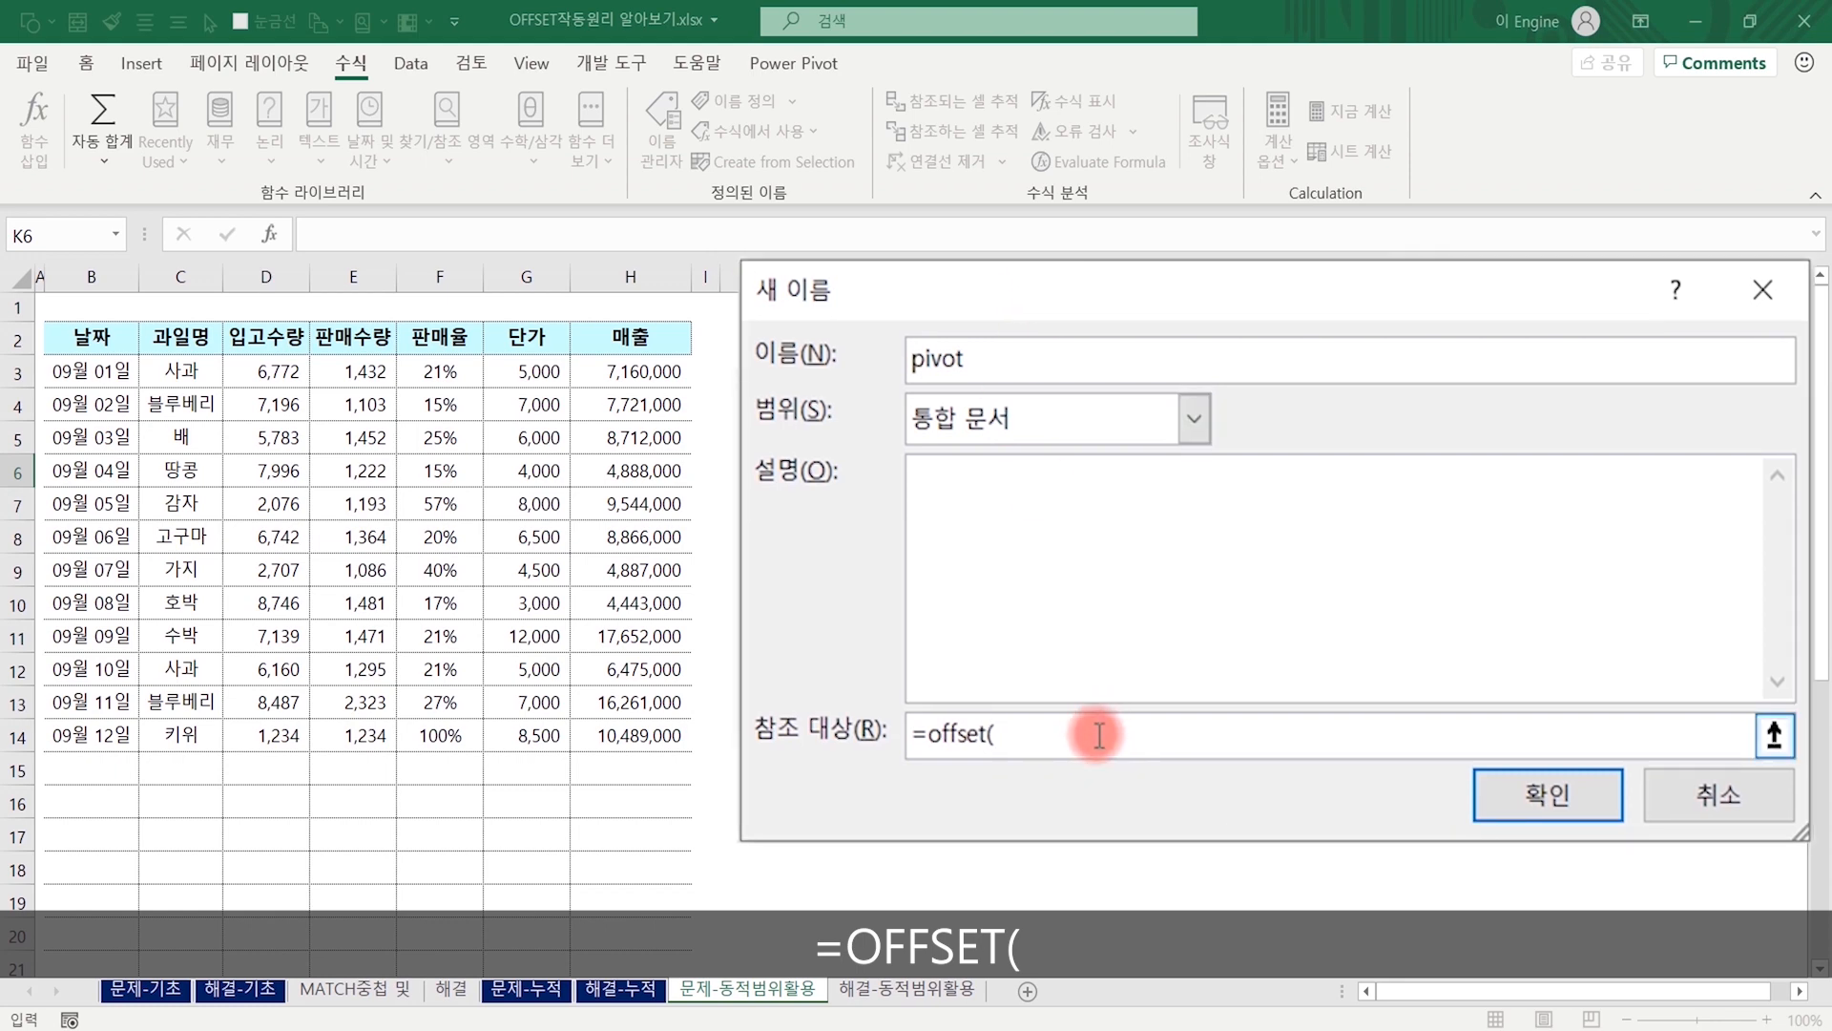
text(=offset()
click(90, 334)
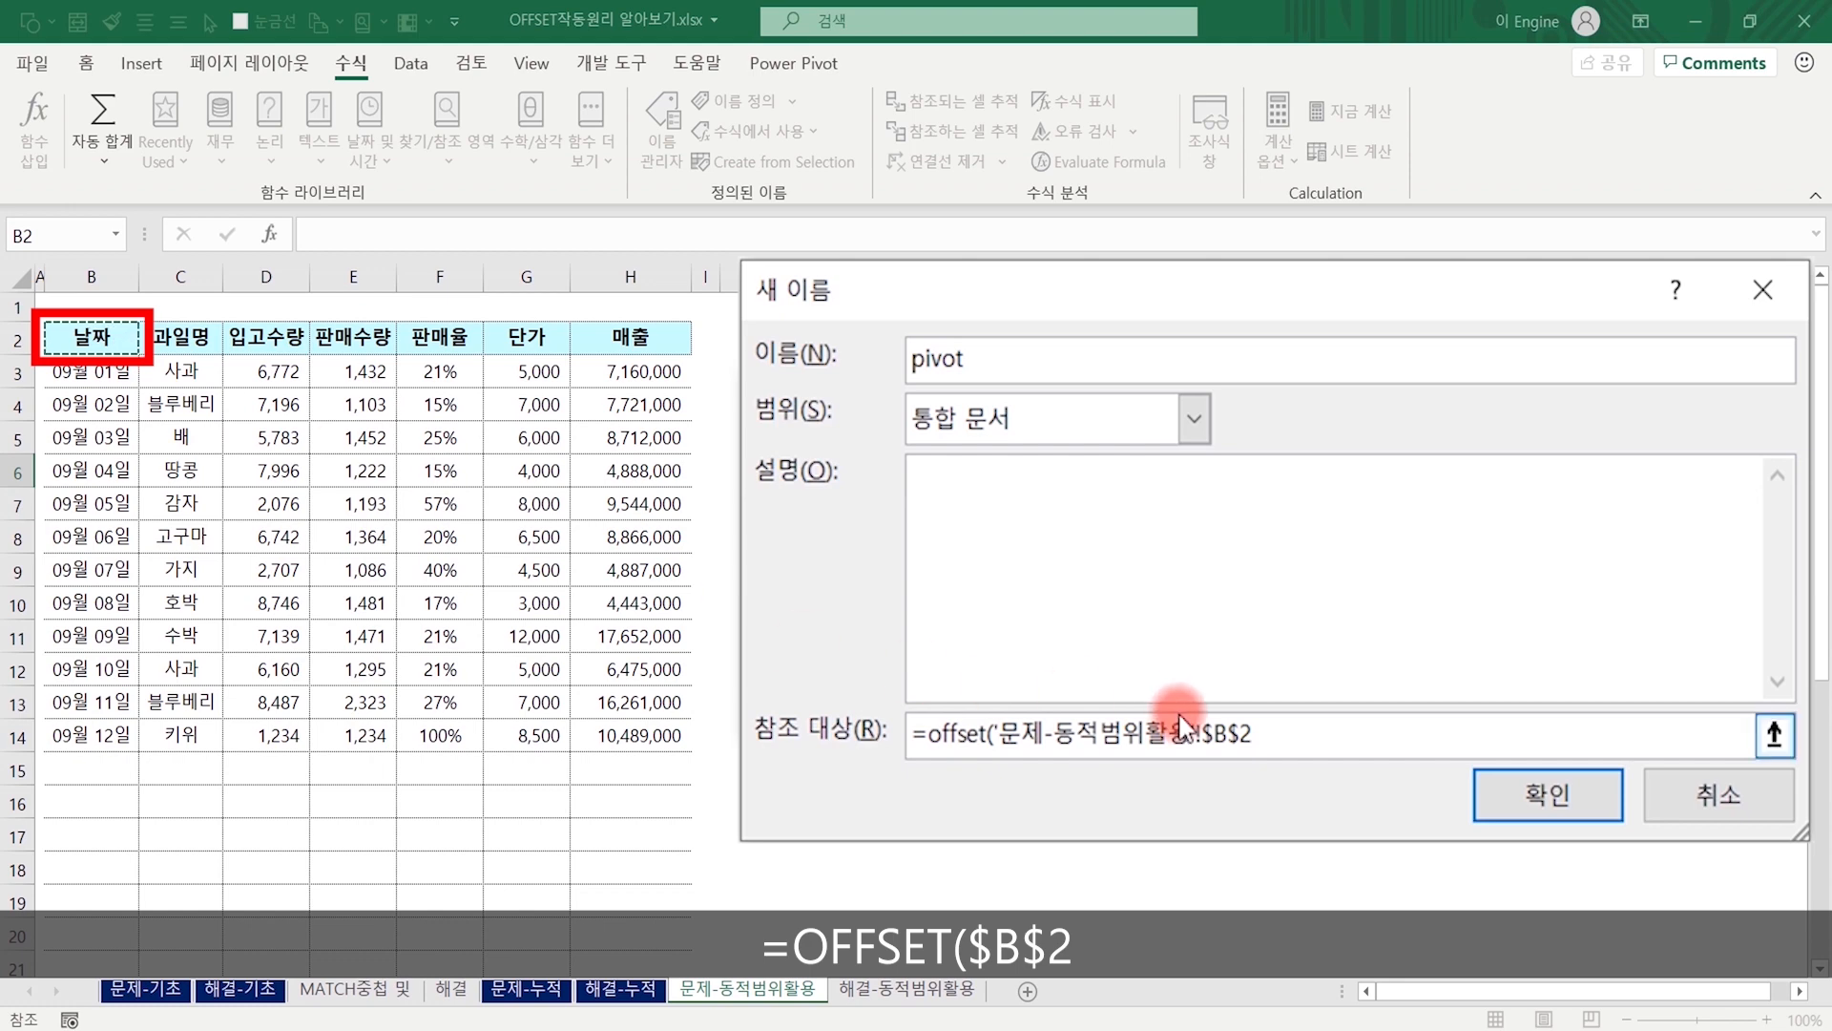
click(1228, 740)
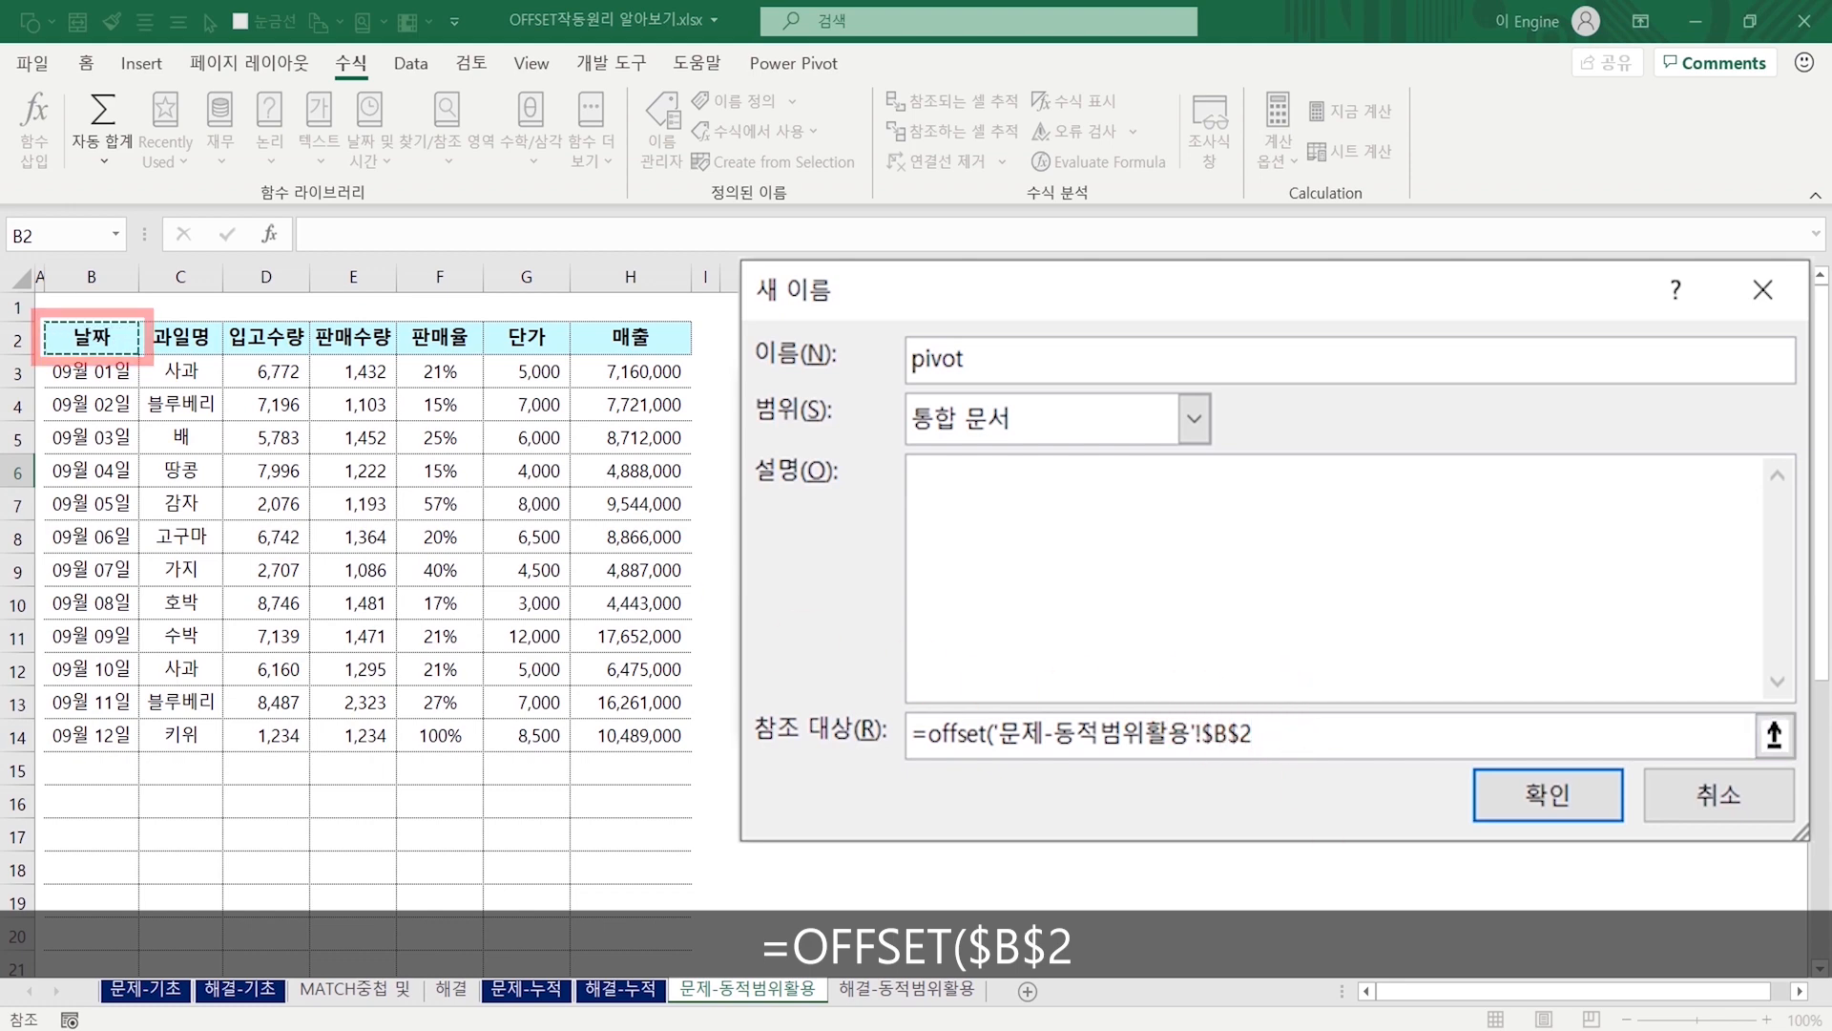
text(,)
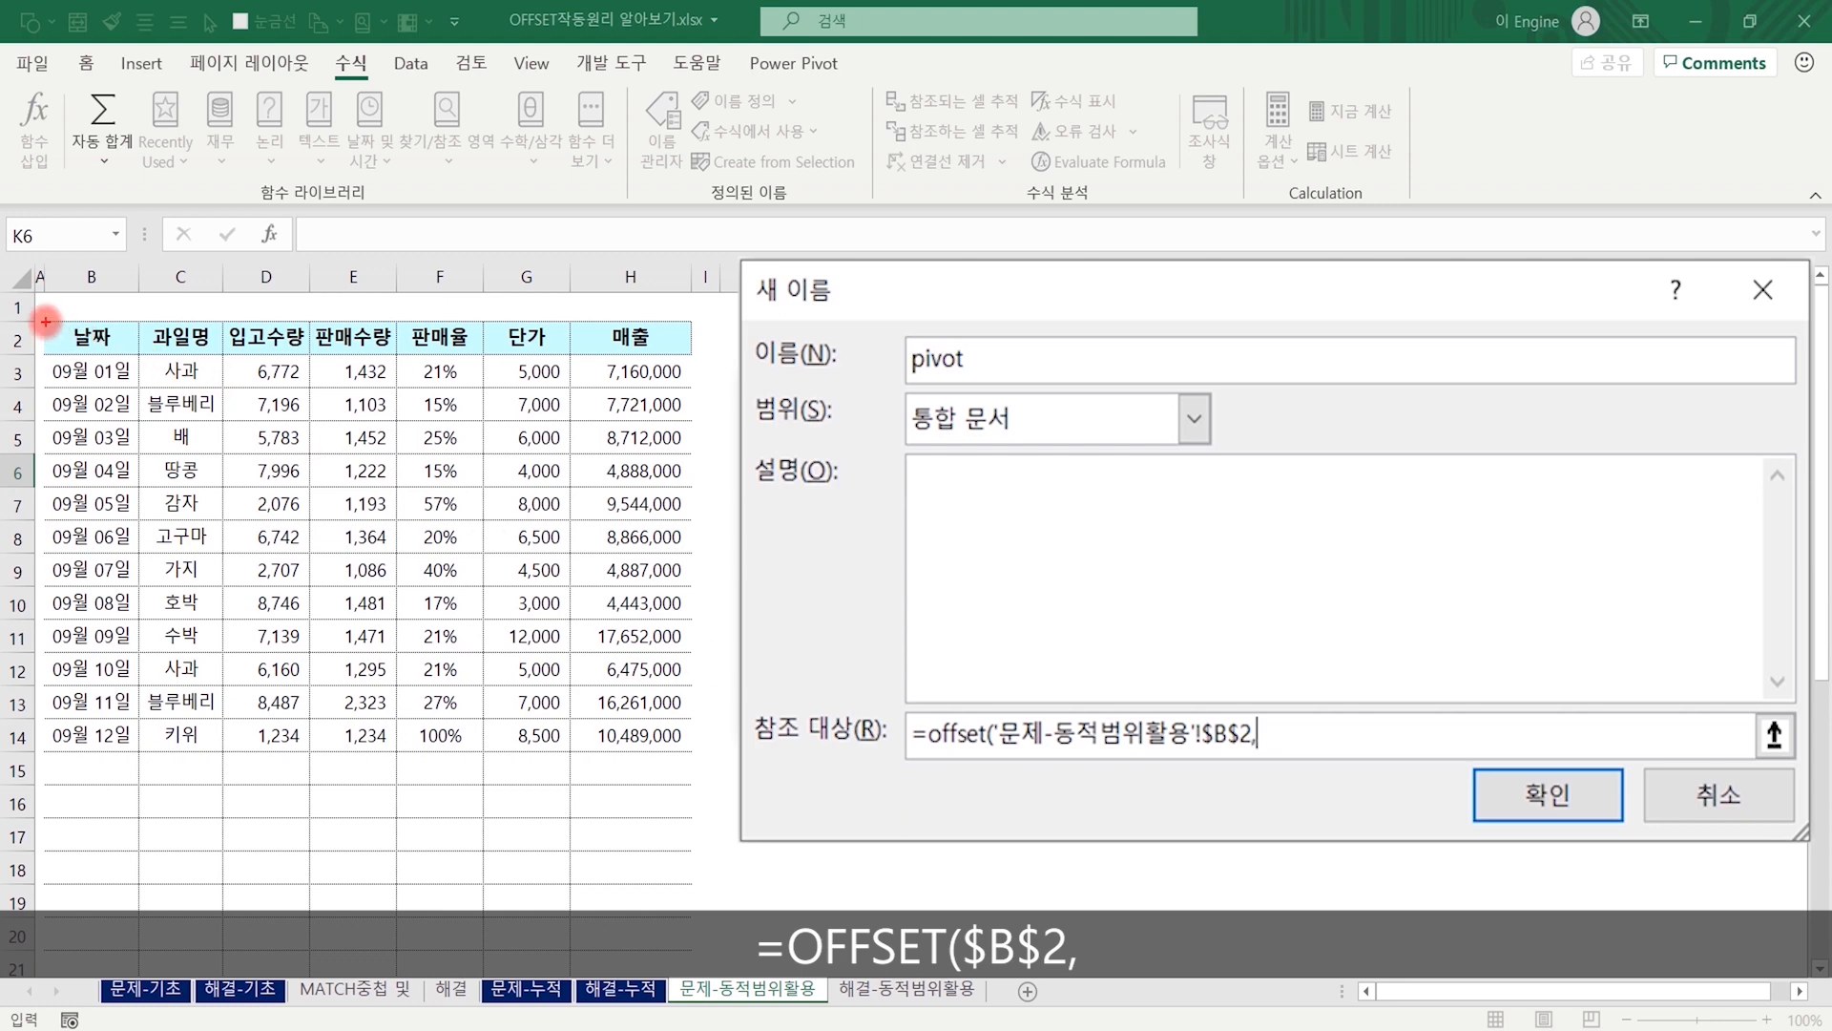
mouse_move(44, 319)
mouse_down()
mouse_move(151, 596)
mouse_move(133, 997)
mouse_up()
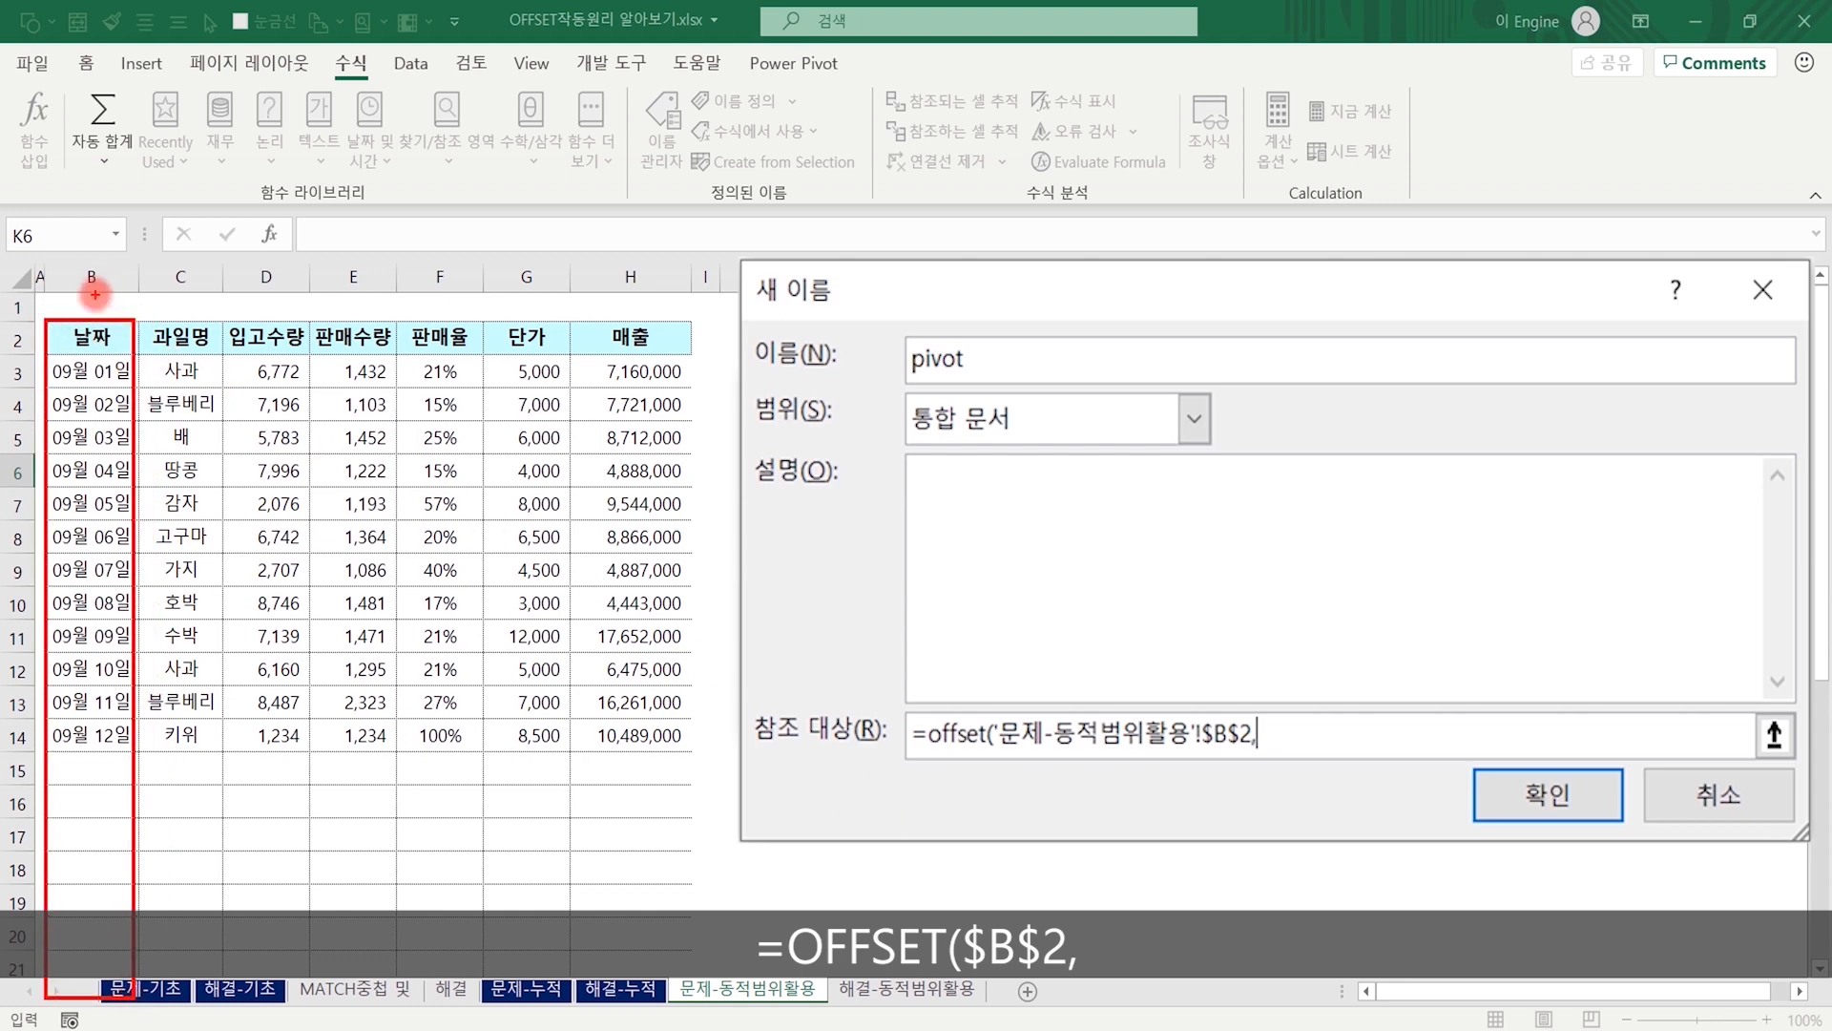
mouse_move(46, 320)
mouse_down()
mouse_move(730, 417)
mouse_move(1429, 930)
mouse_move(1446, 987)
mouse_move(1436, 1007)
mouse_move(1423, 992)
mouse_up()
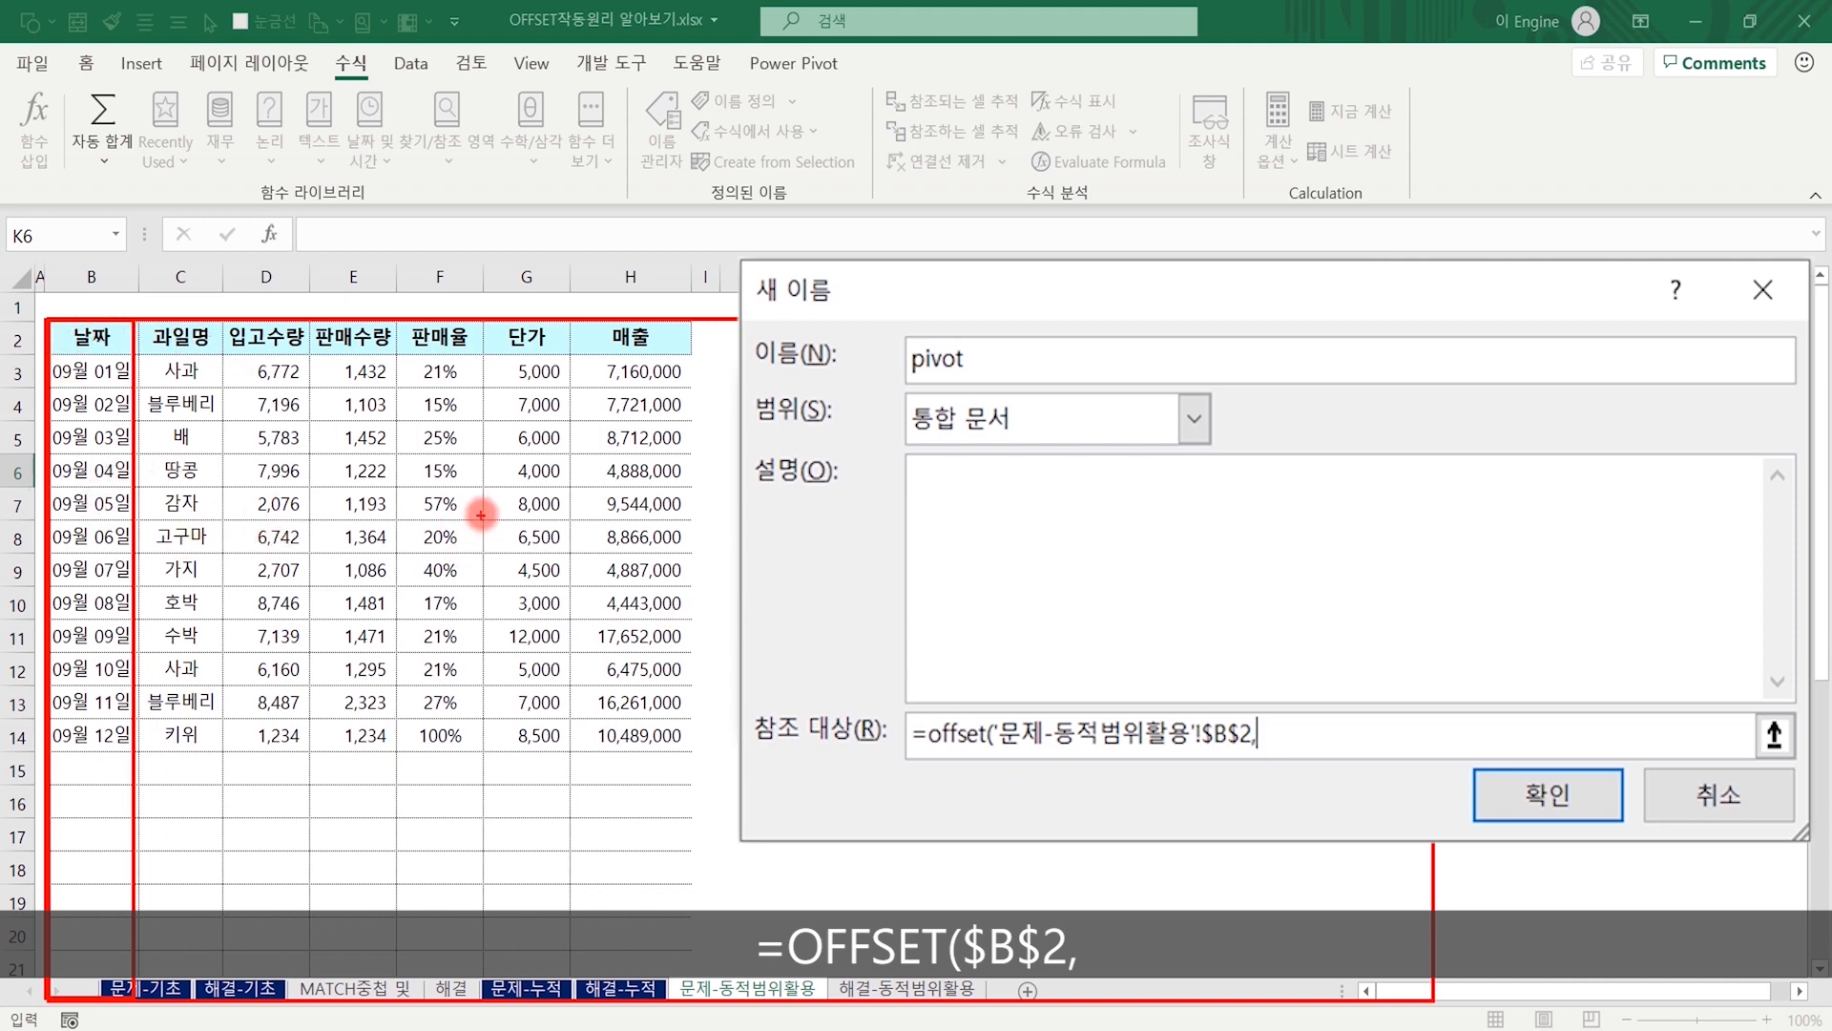
mouse_move(483, 512)
mouse_down()
mouse_move(458, 545)
mouse_move(516, 555)
mouse_up()
key(Escape)
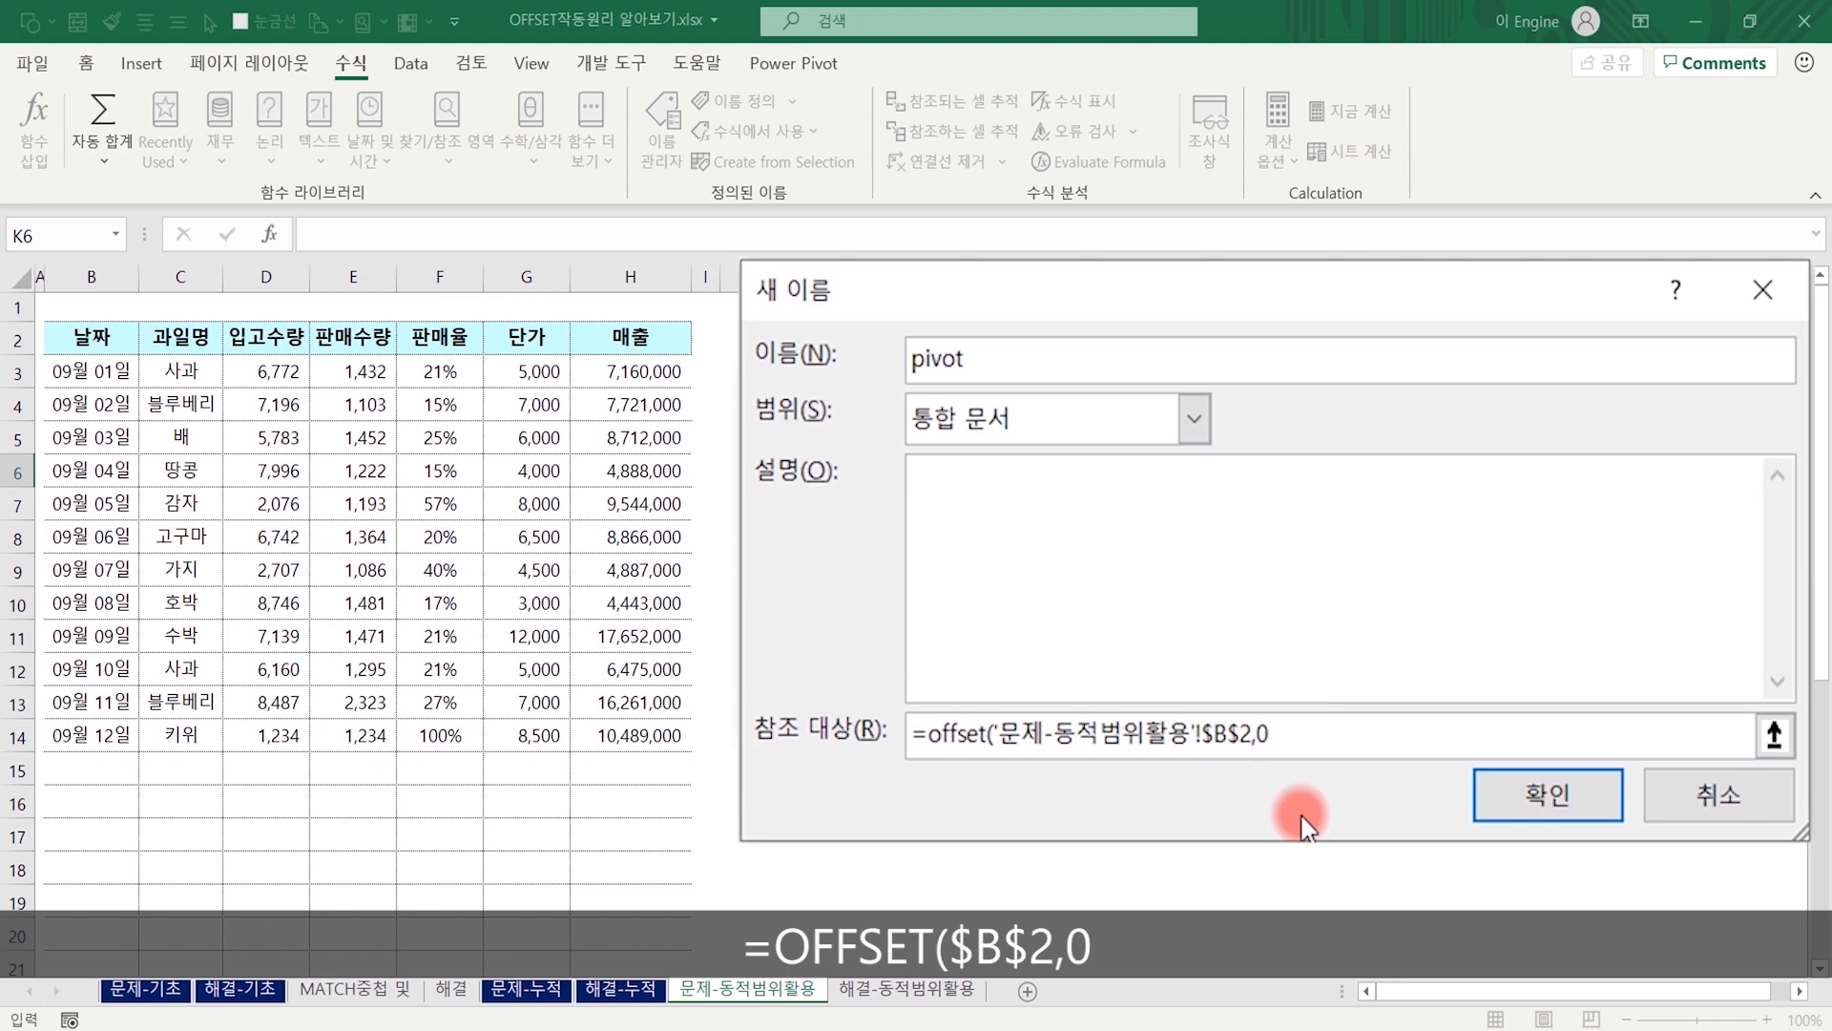
Continue the pivot name's OFFSET formula with row and column offsets of 0 and a height of COUNTA($B$2:$B$1000) on the 문제-동적범위활용 sheet.
text(,0,)
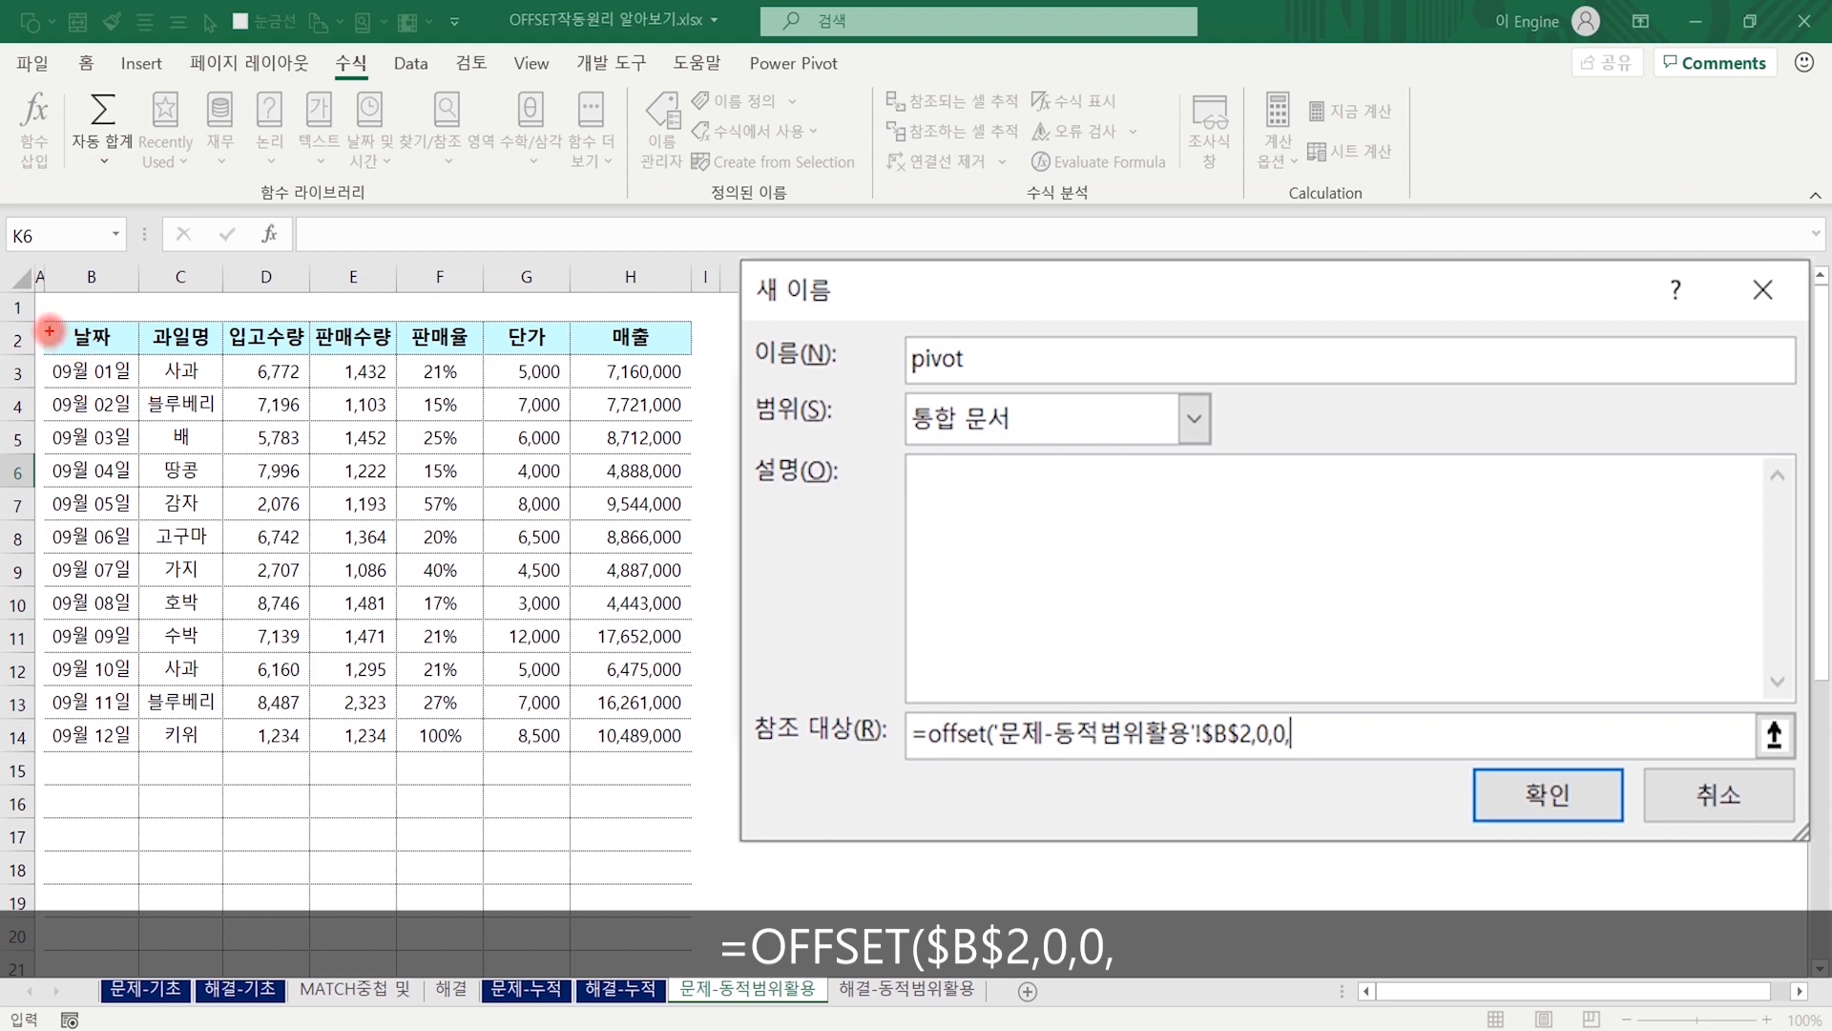
mouse_move(44, 319)
mouse_down()
mouse_move(134, 461)
mouse_move(140, 971)
mouse_up()
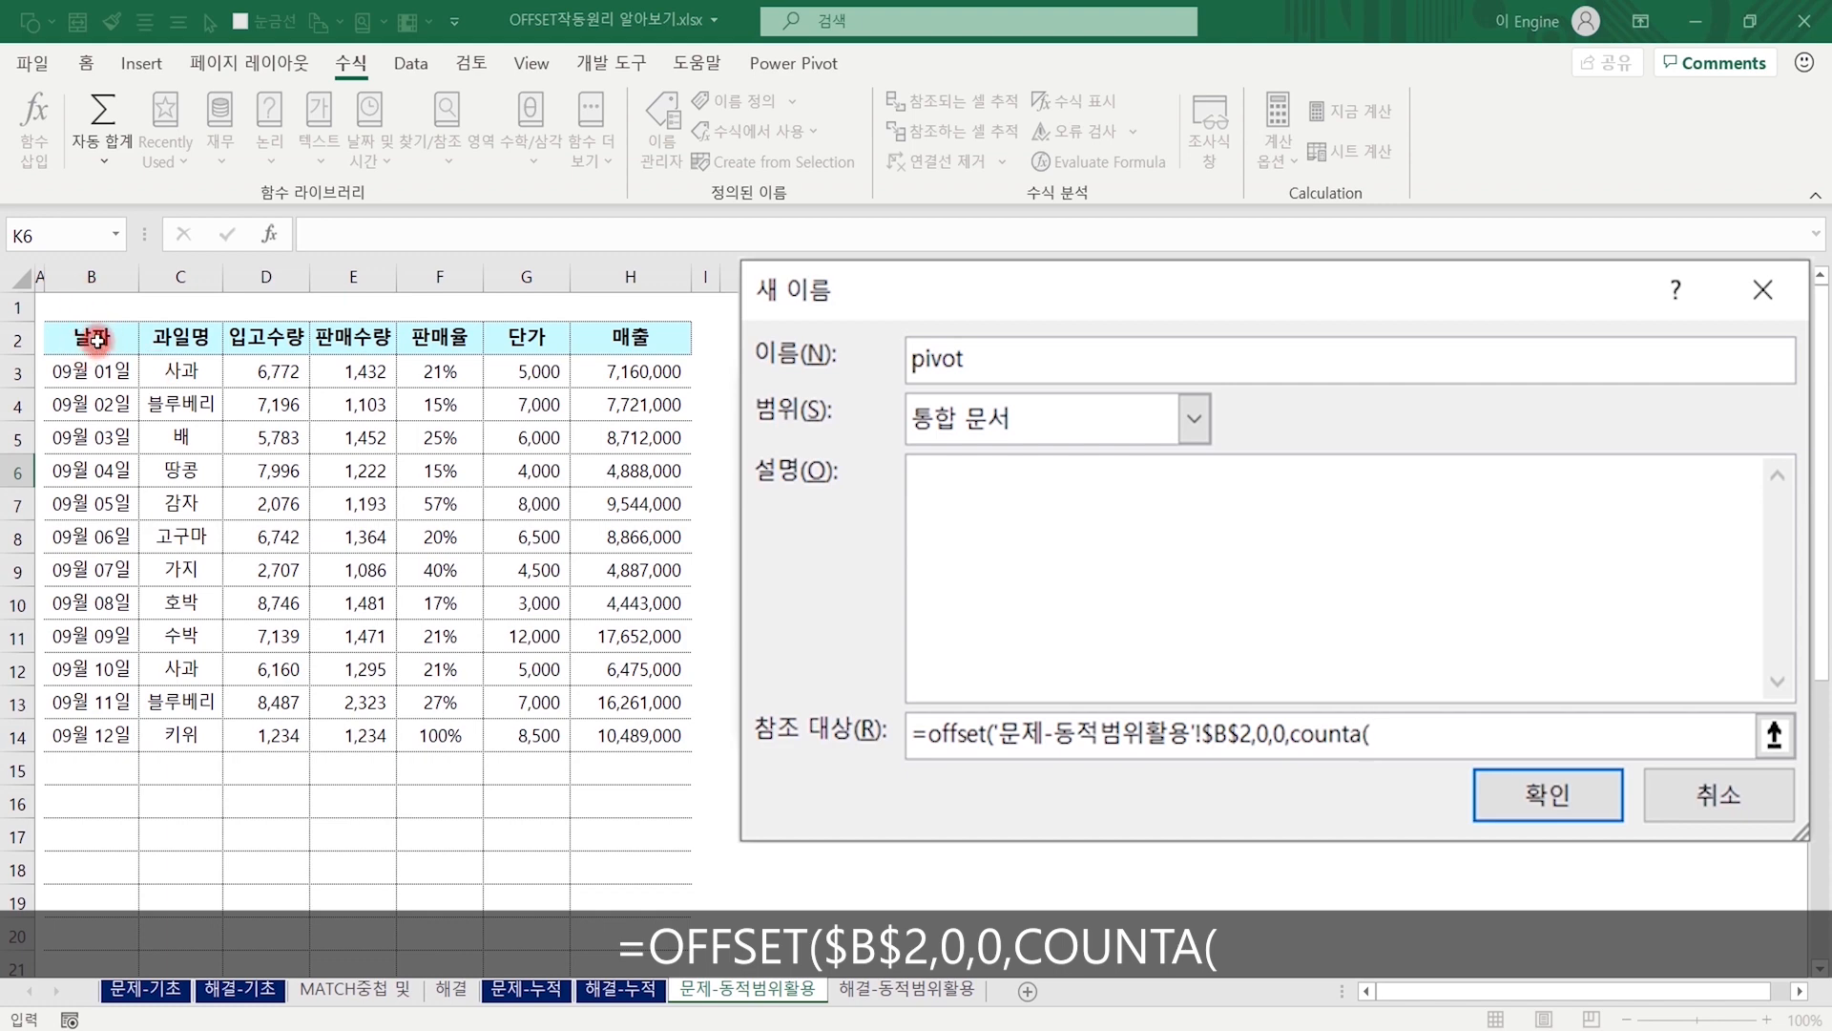
click(96, 338)
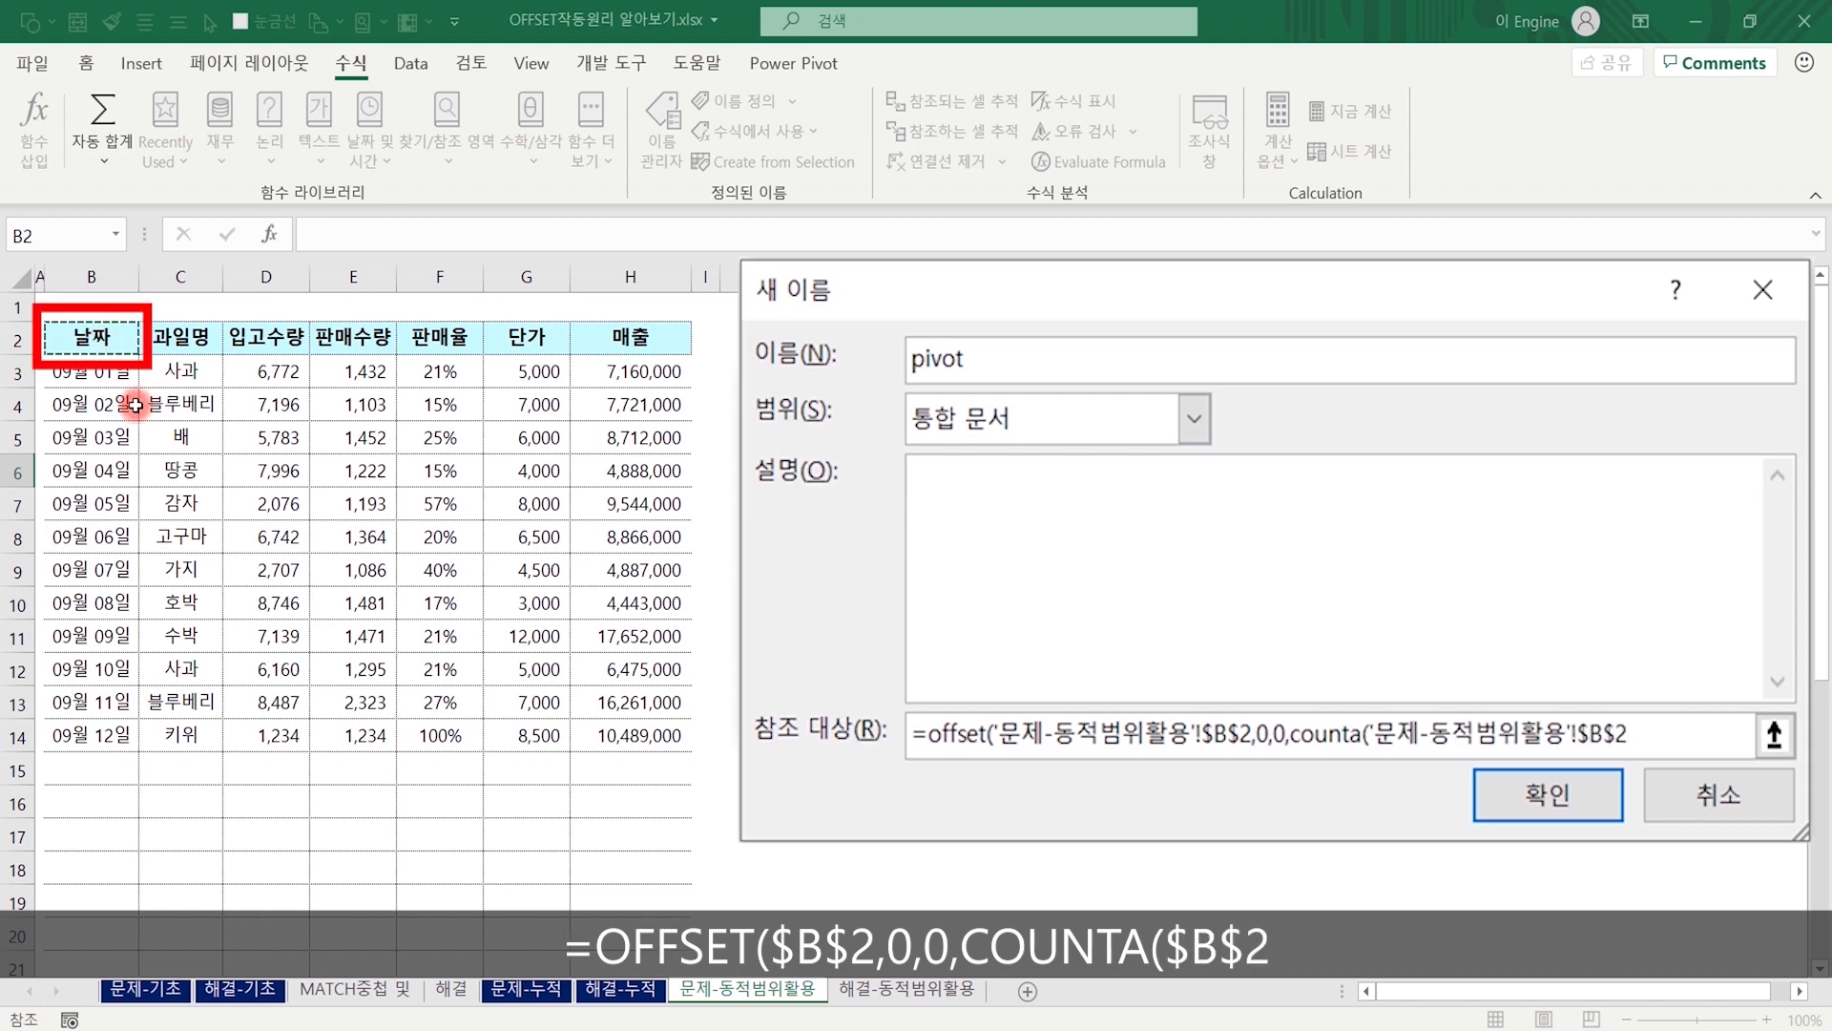
key(F8)
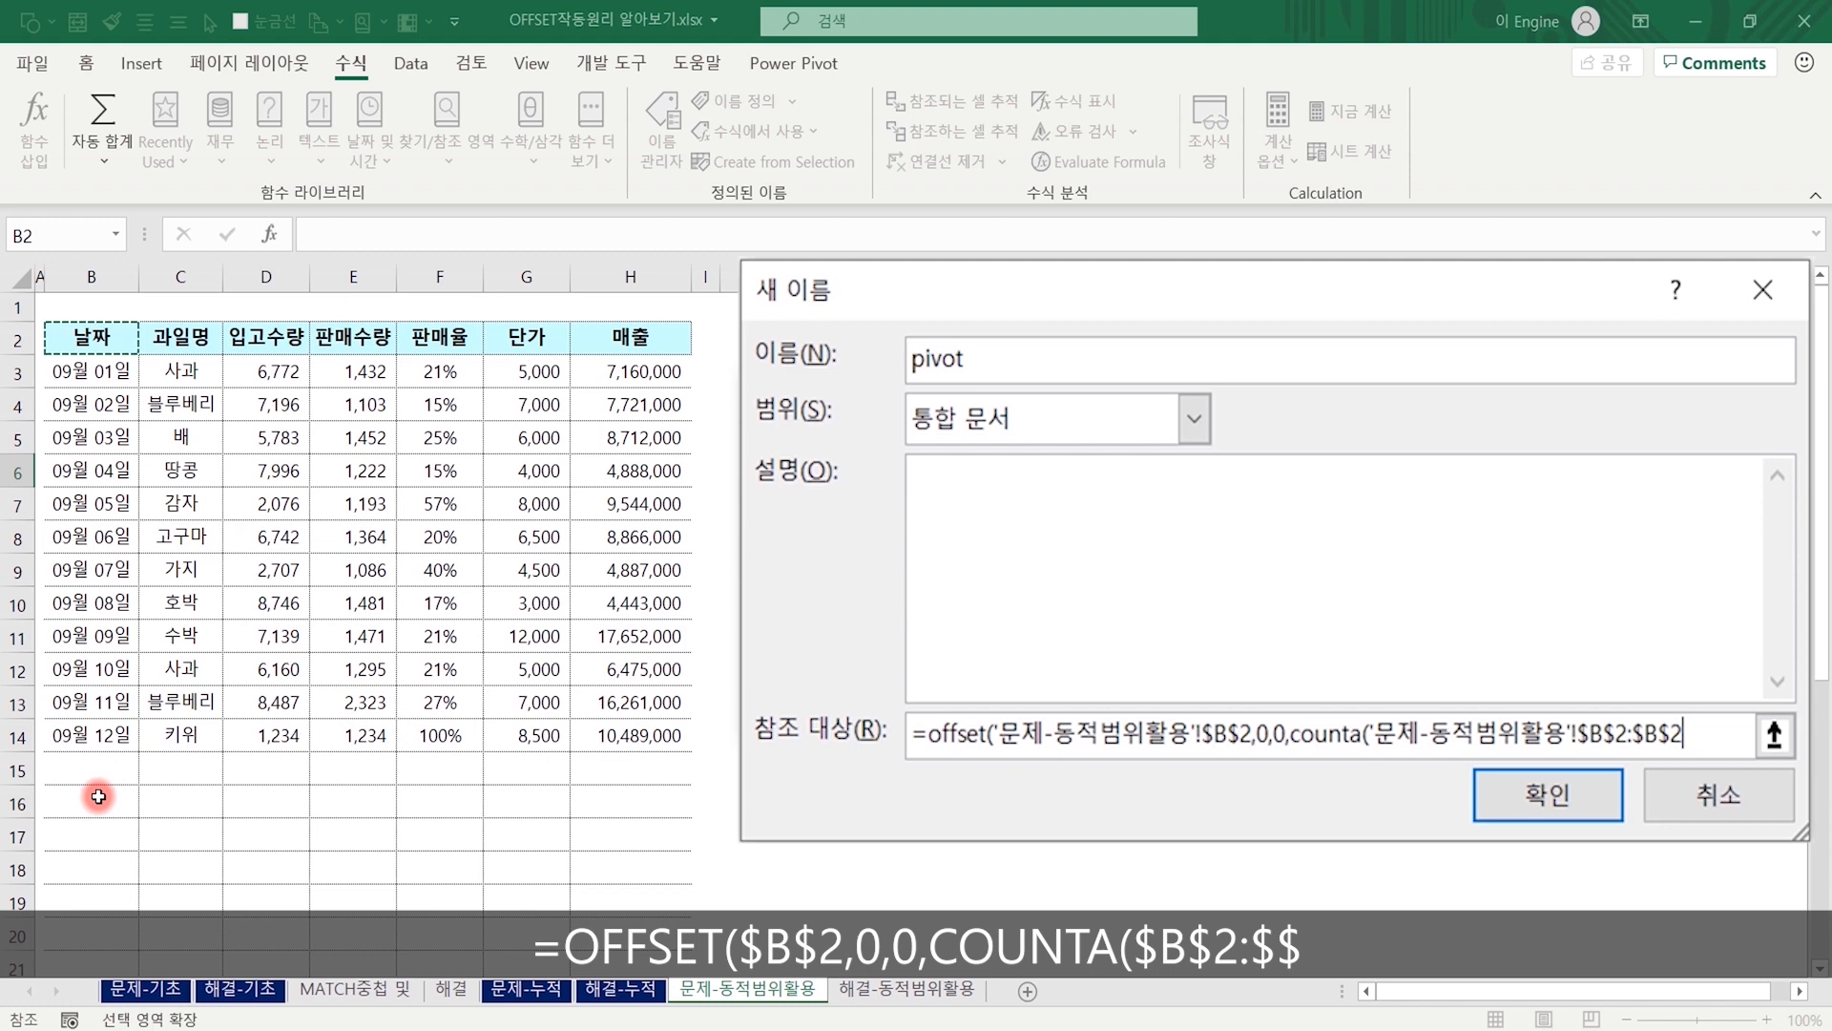
key(BackSpace)
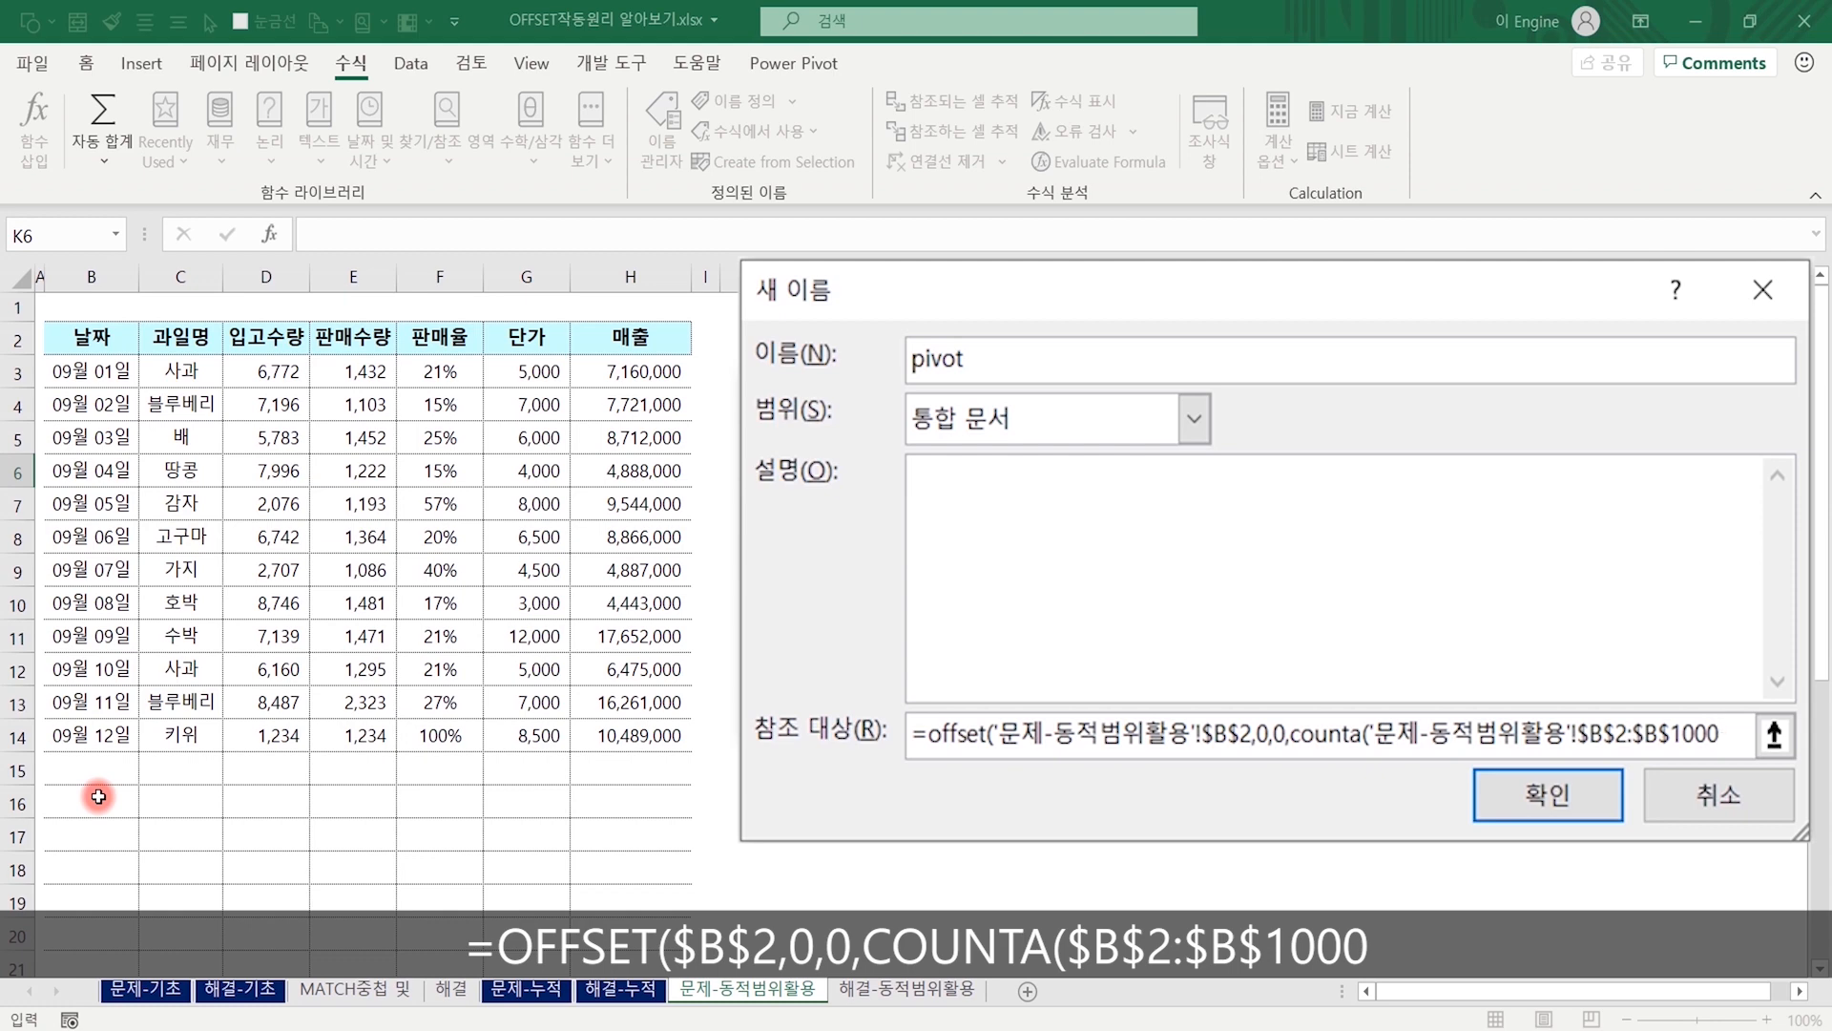
text(),)
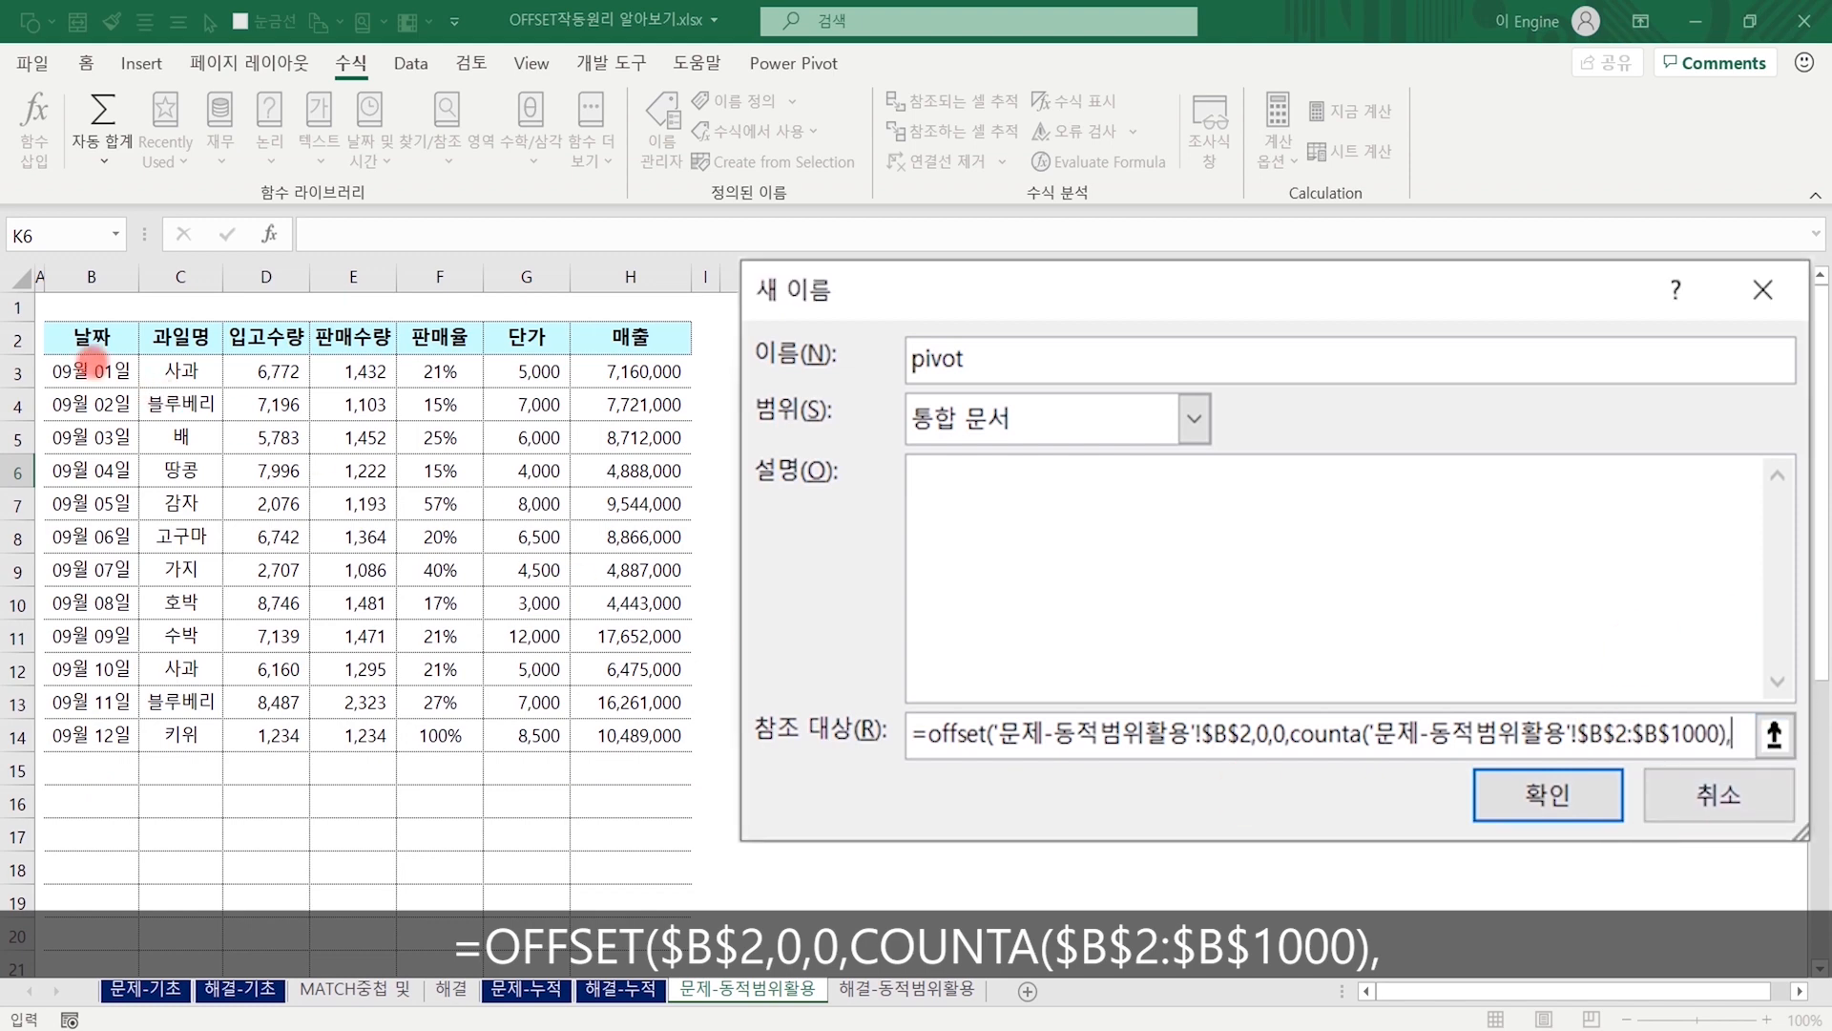
mouse_move(38, 319)
mouse_down()
mouse_move(141, 759)
mouse_move(143, 978)
mouse_up()
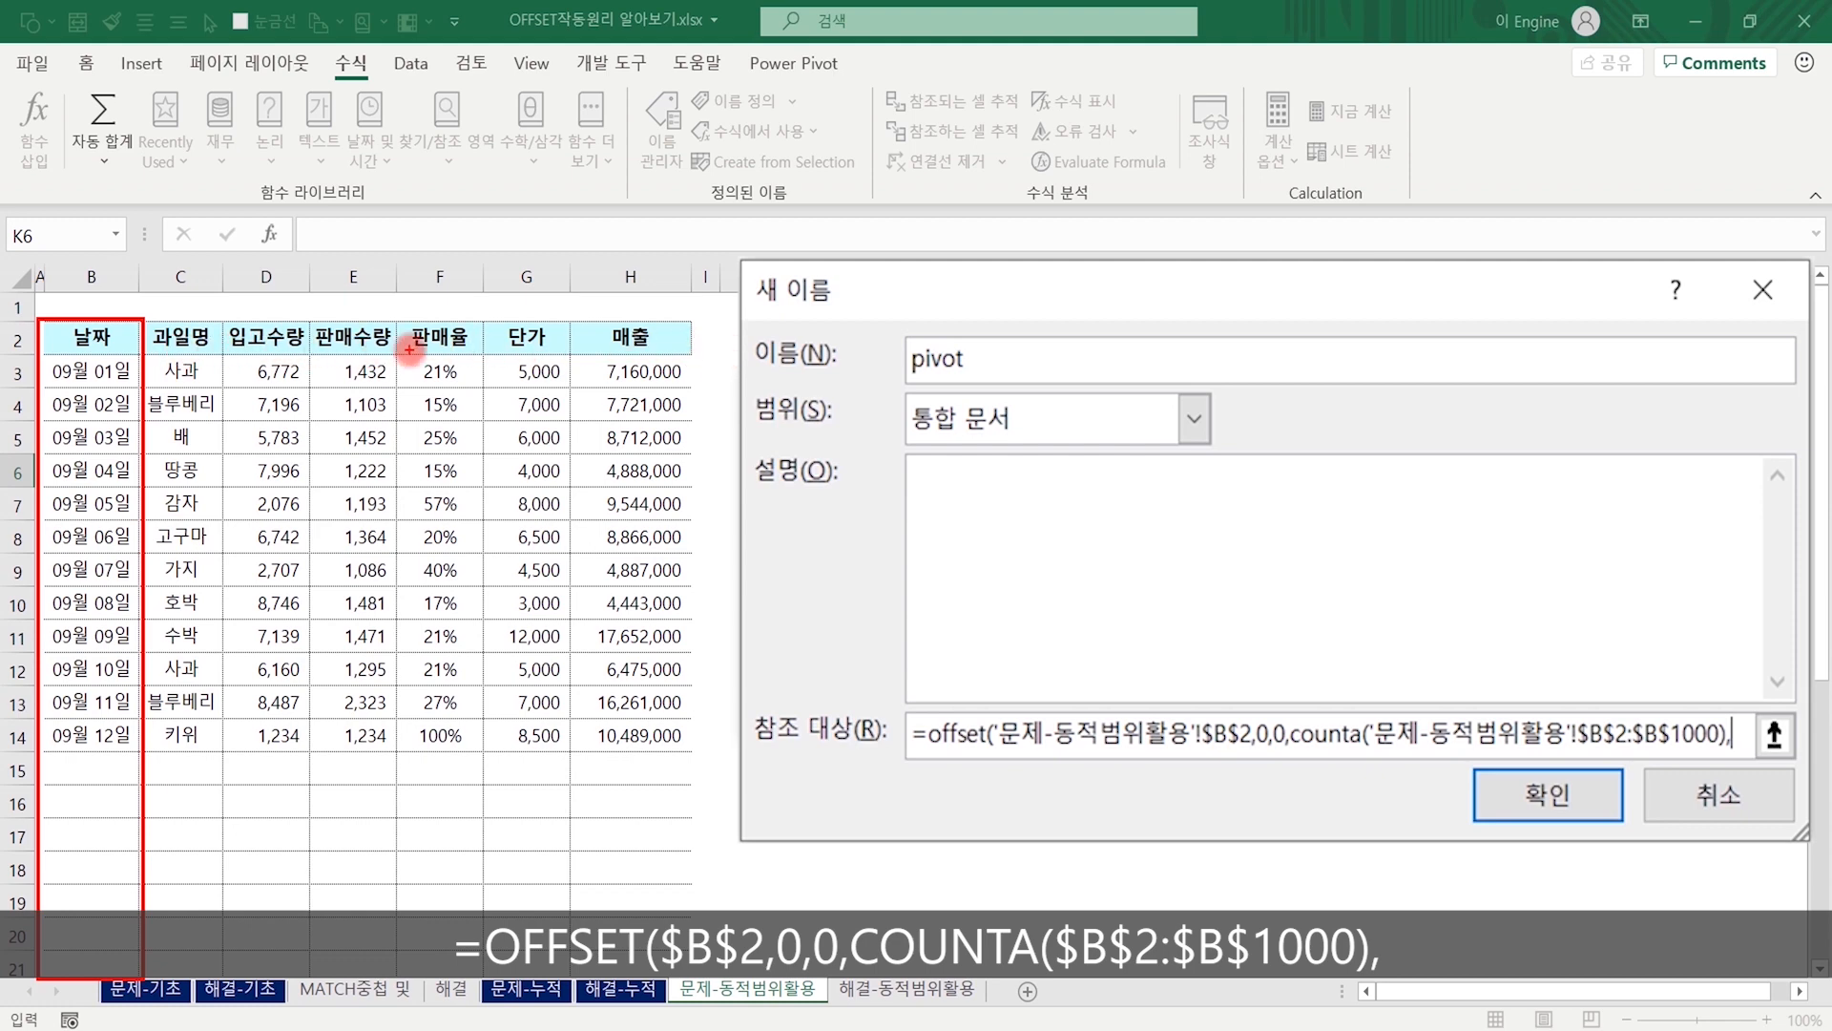
mouse_move(196, 334)
mouse_down()
mouse_move(594, 334)
mouse_move(659, 313)
mouse_move(625, 319)
mouse_move(668, 351)
mouse_move(649, 349)
mouse_up()
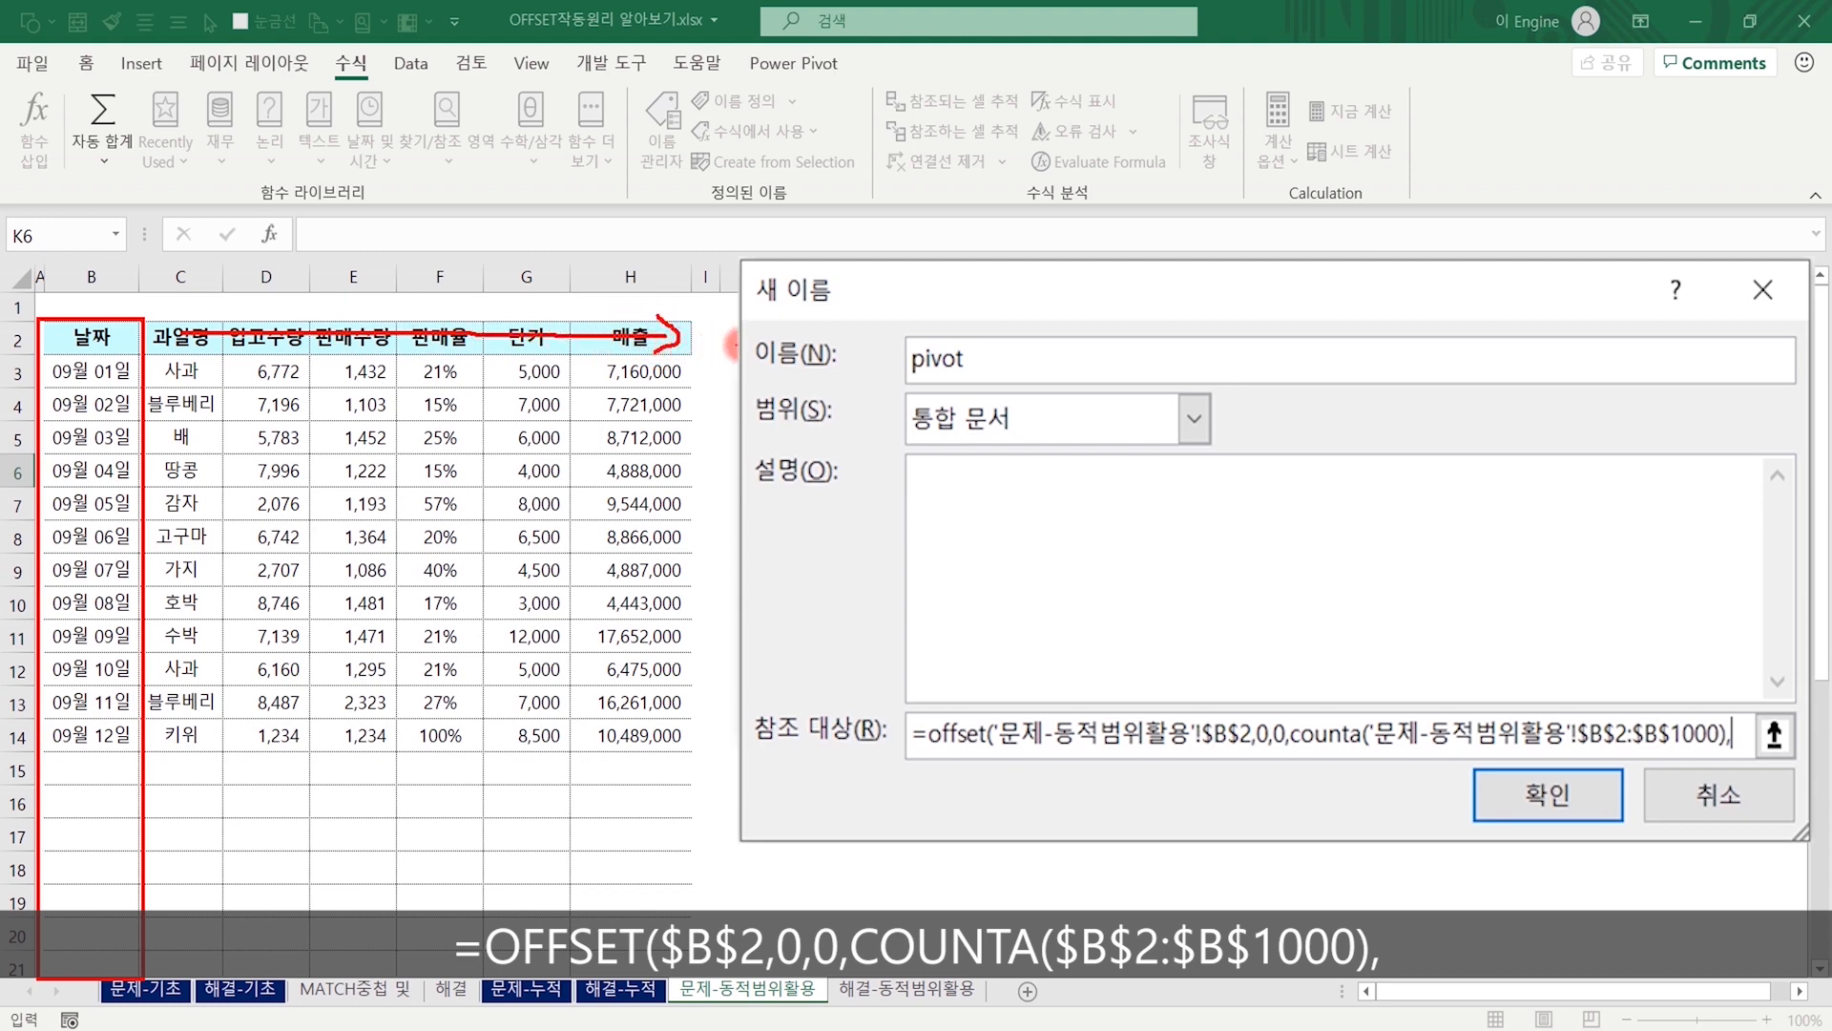
key(Escape)
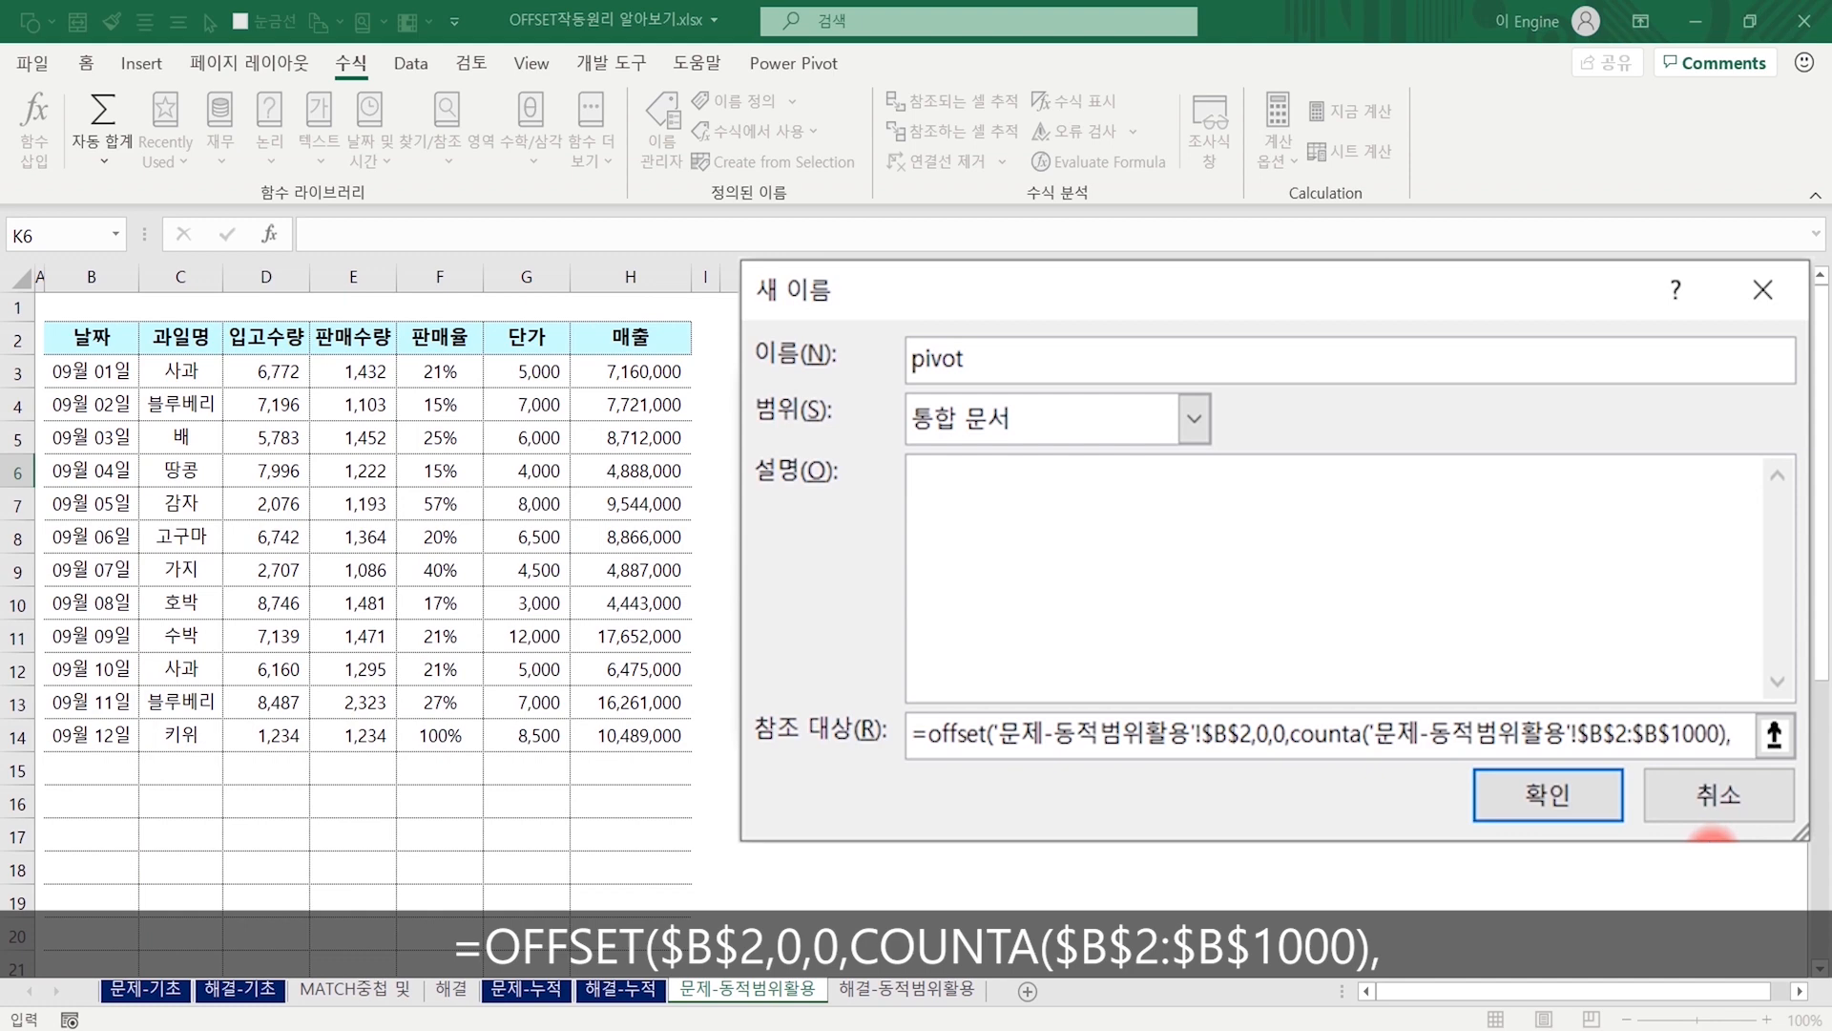
Complete the OFFSET formula with COUNTA($B$2:$Z$2) as the width, save the pivot name, and close the name manager.
text(counta)
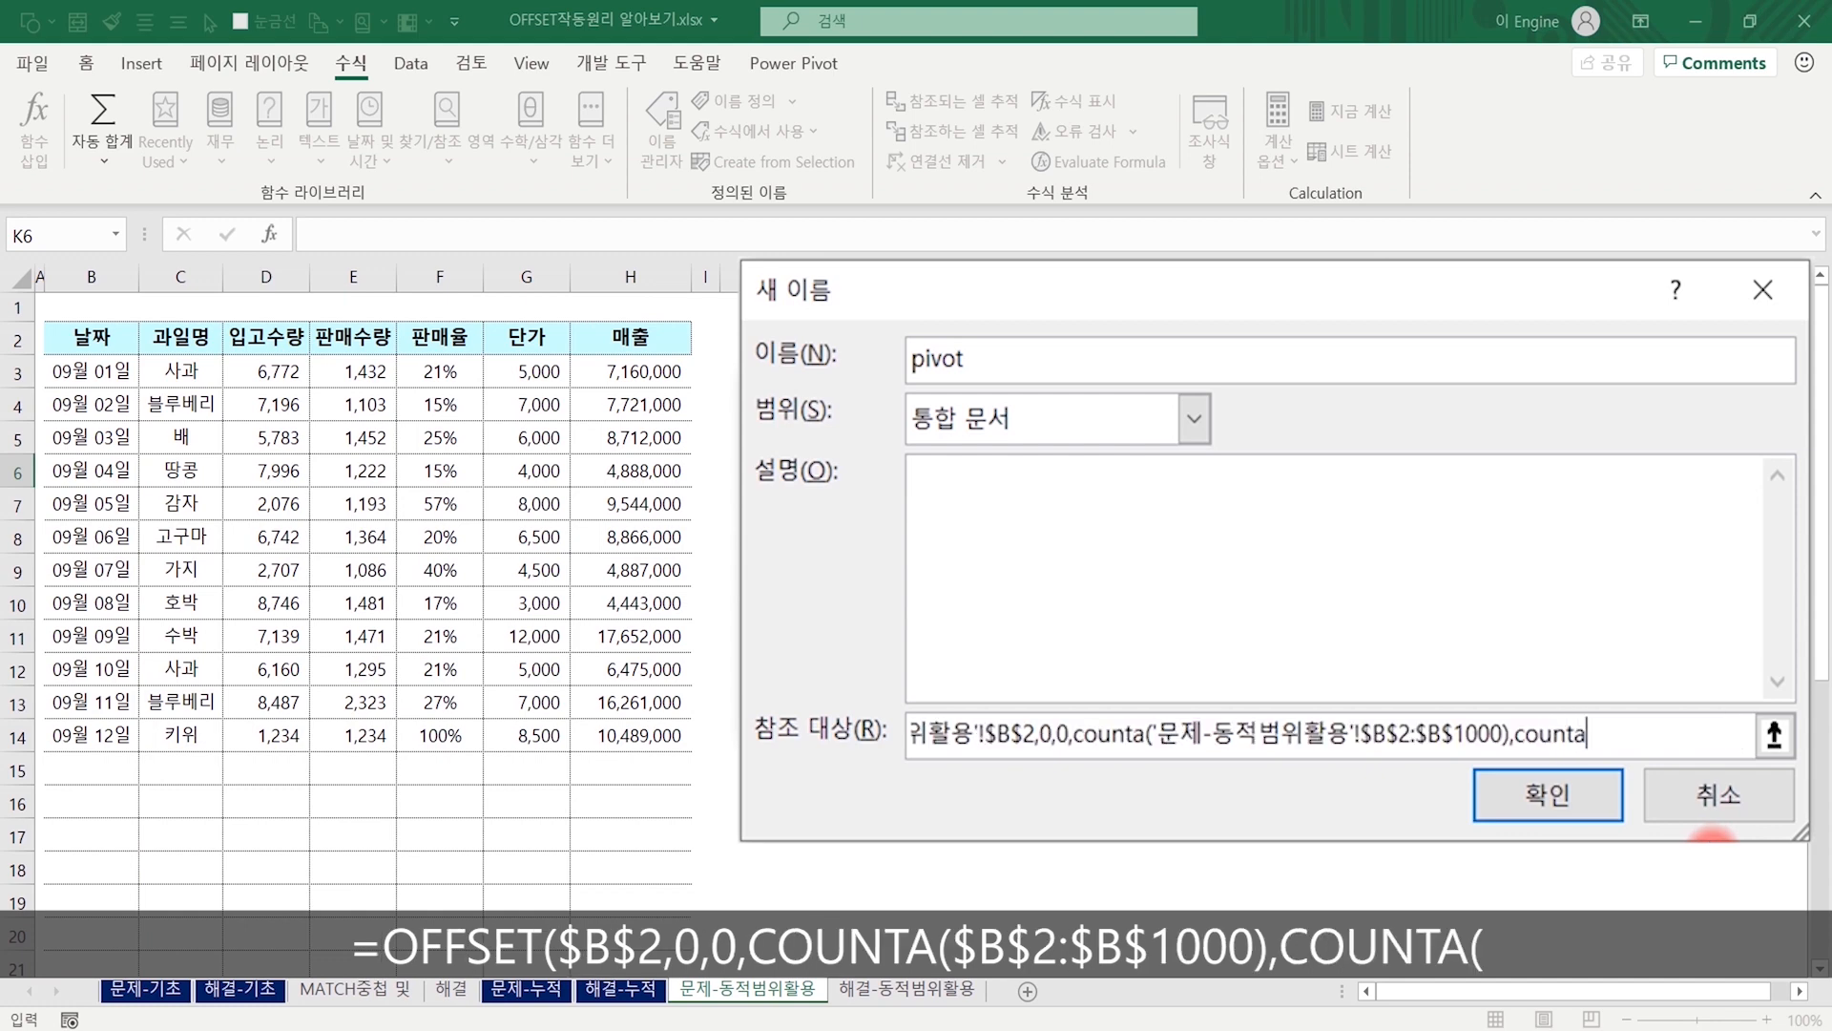
text(()
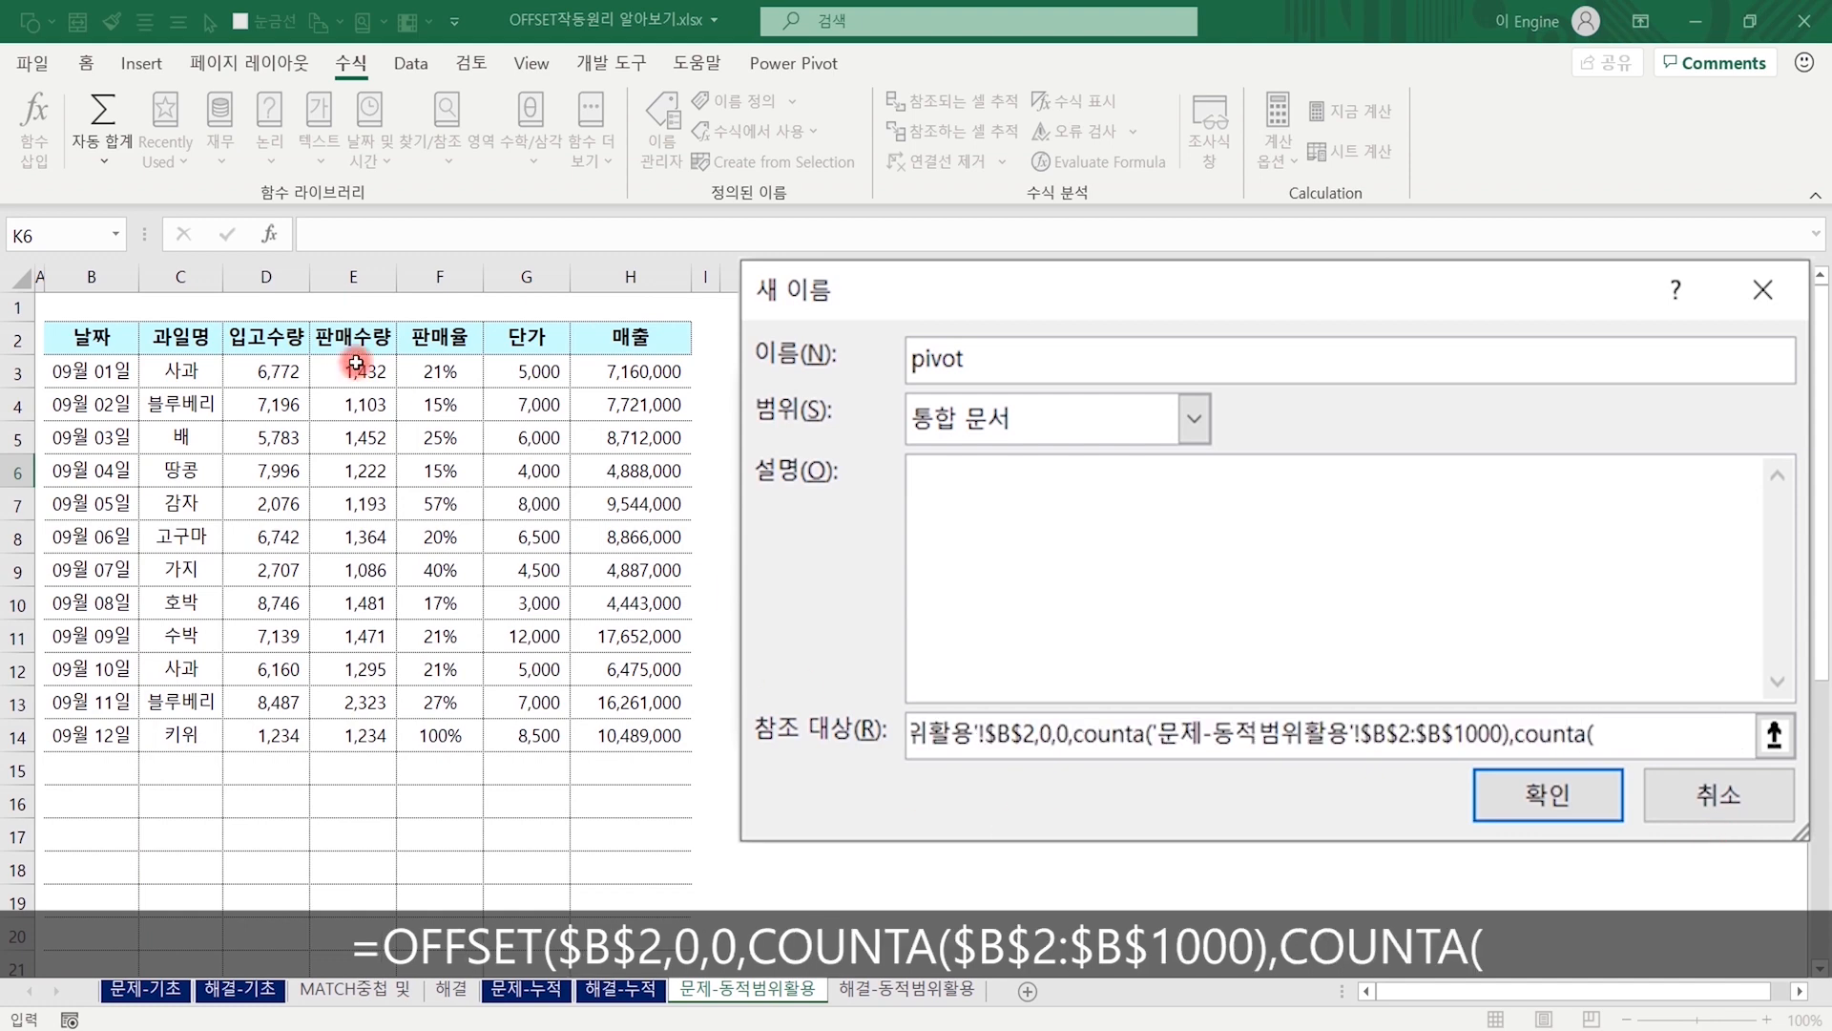
click(79, 333)
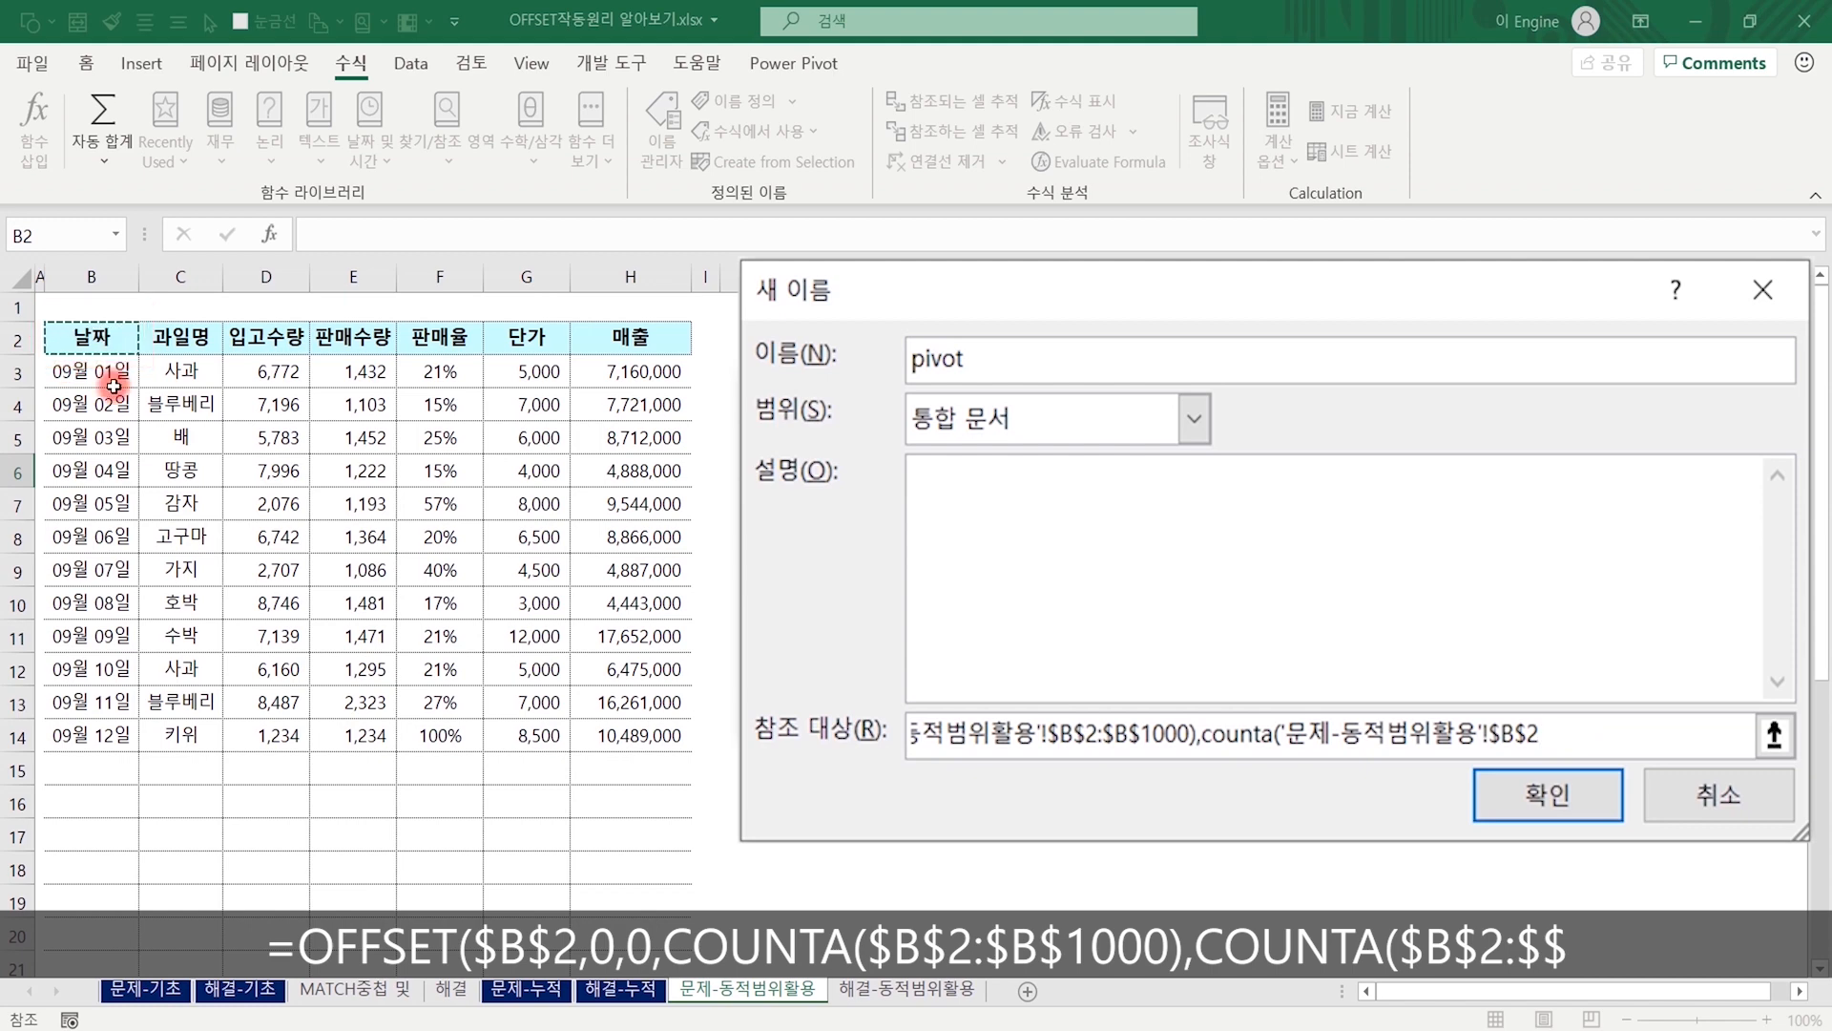
key(F8)
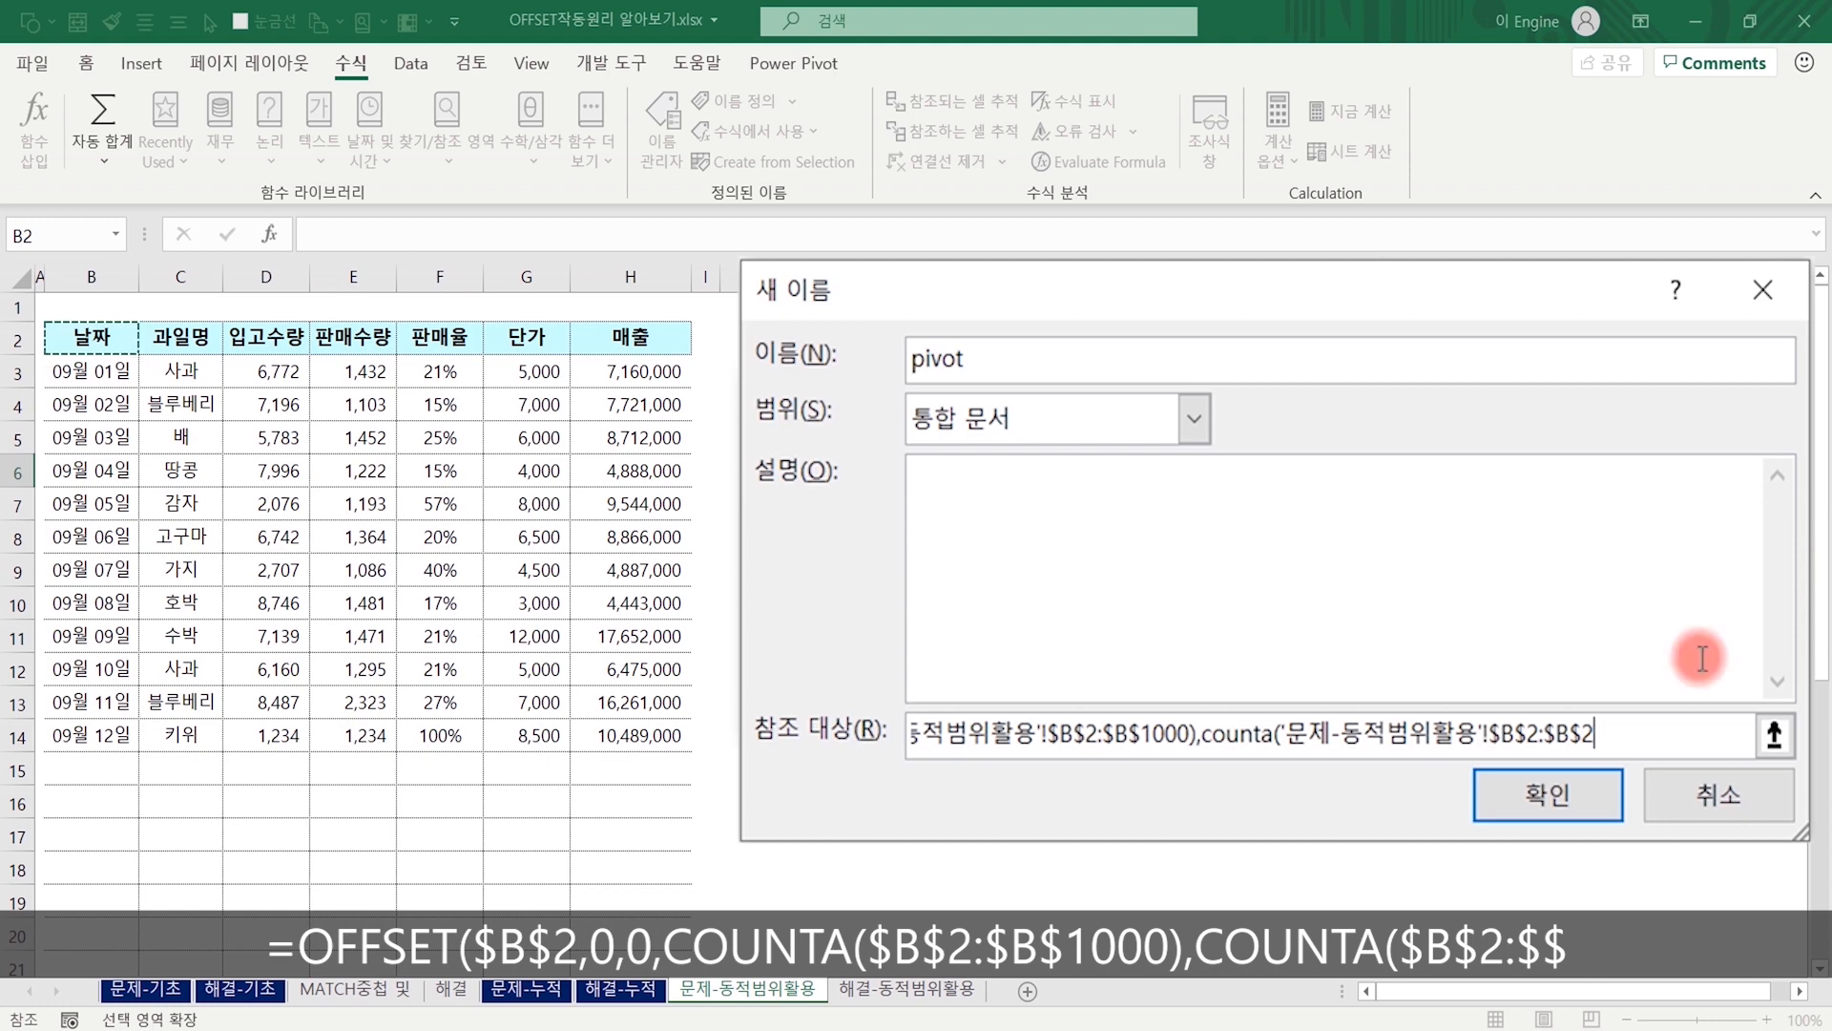
drag(1566, 730, 1807, 769)
key(End)
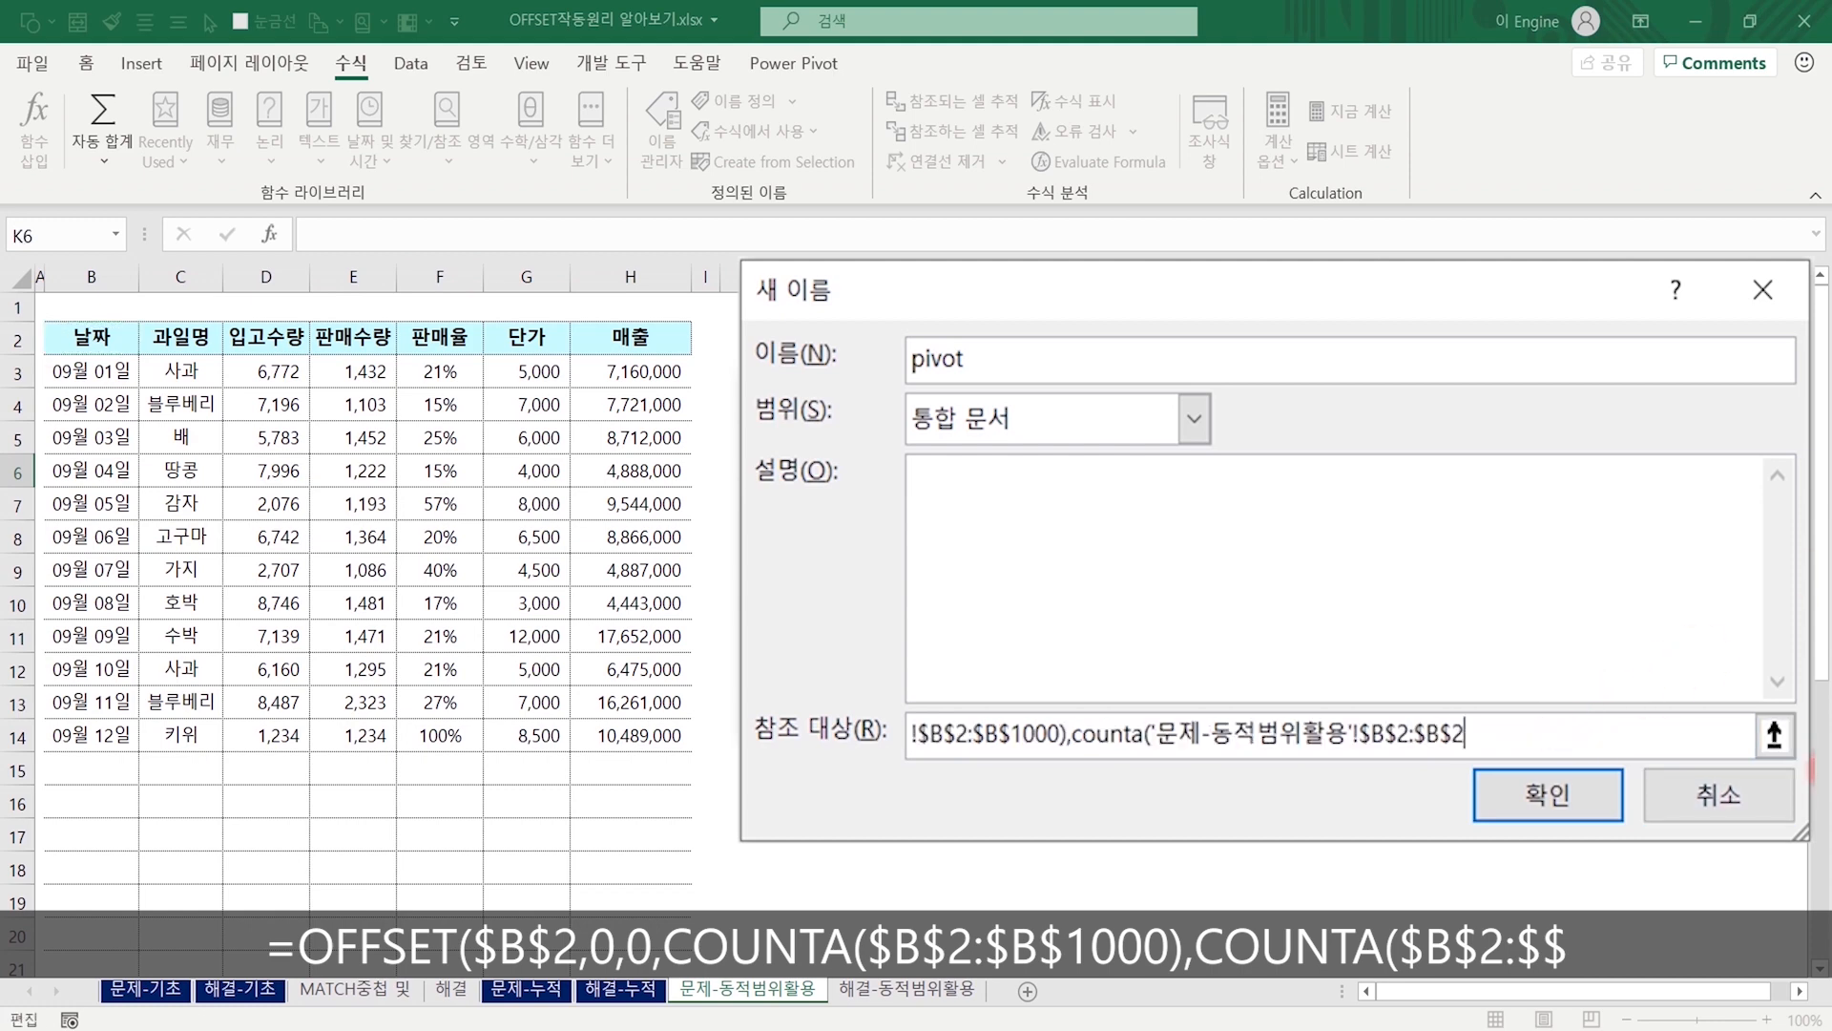
text(z)
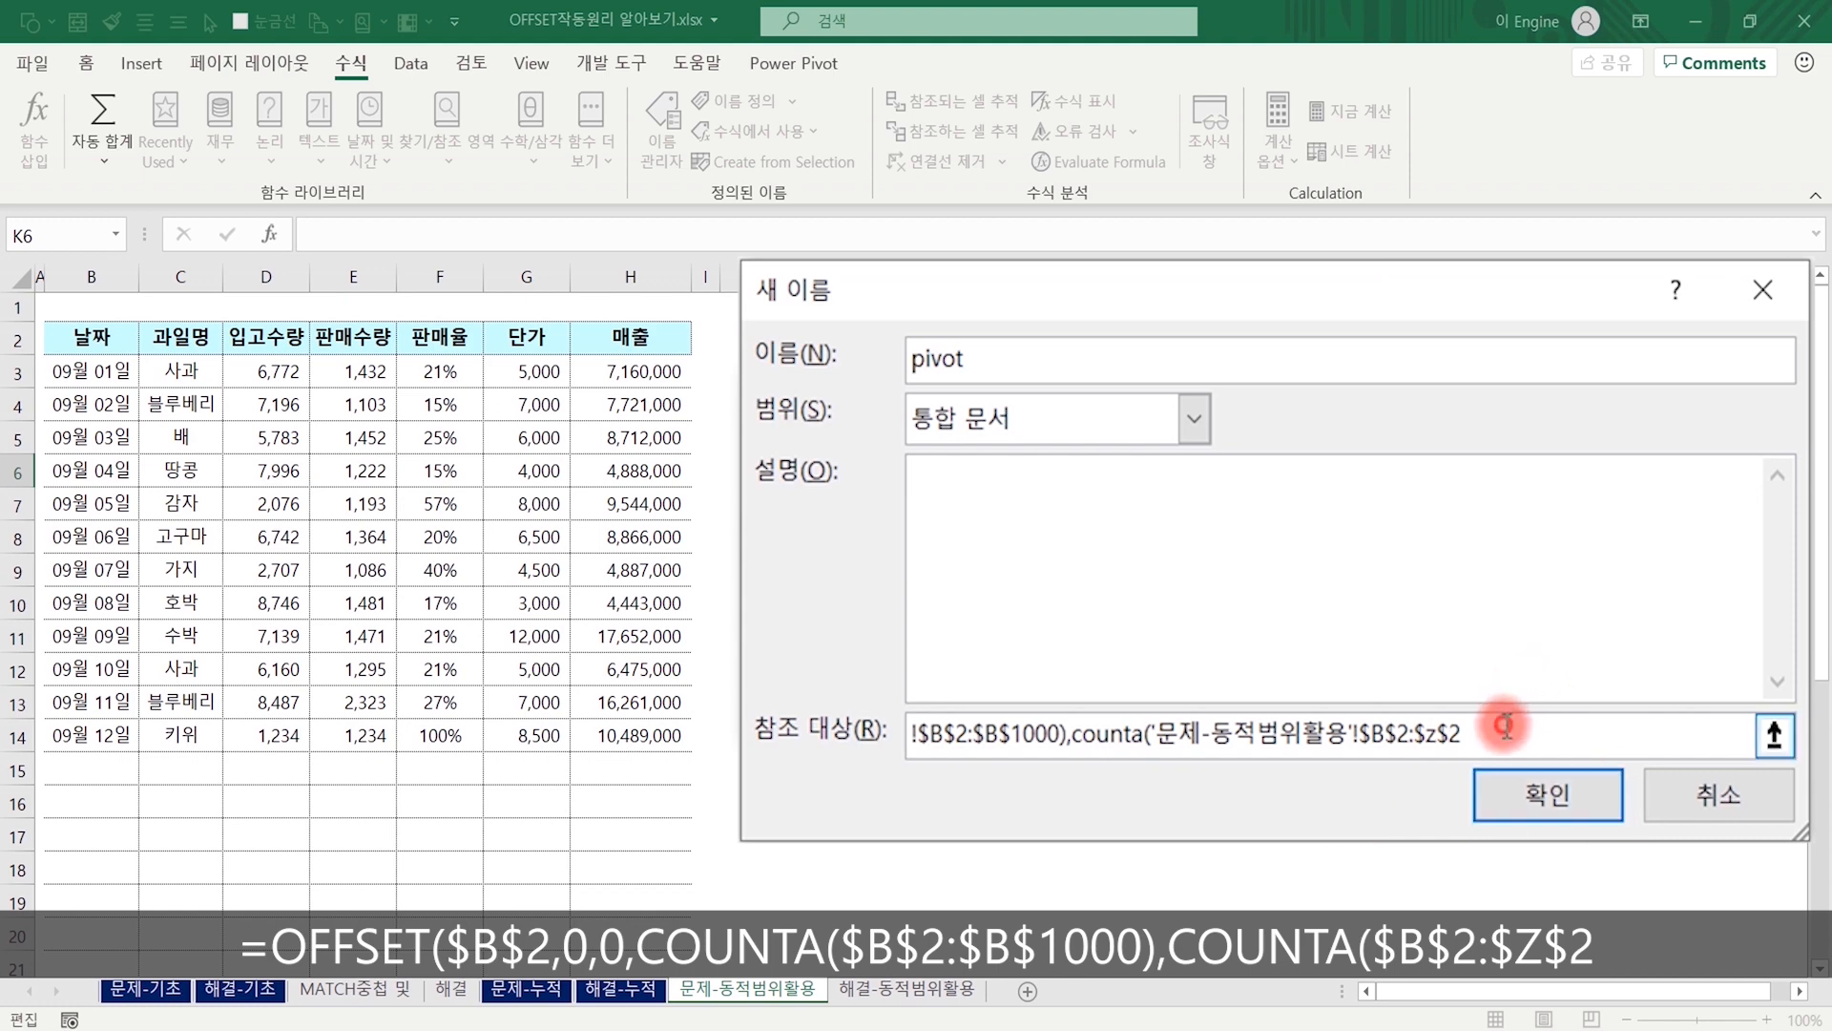
text())
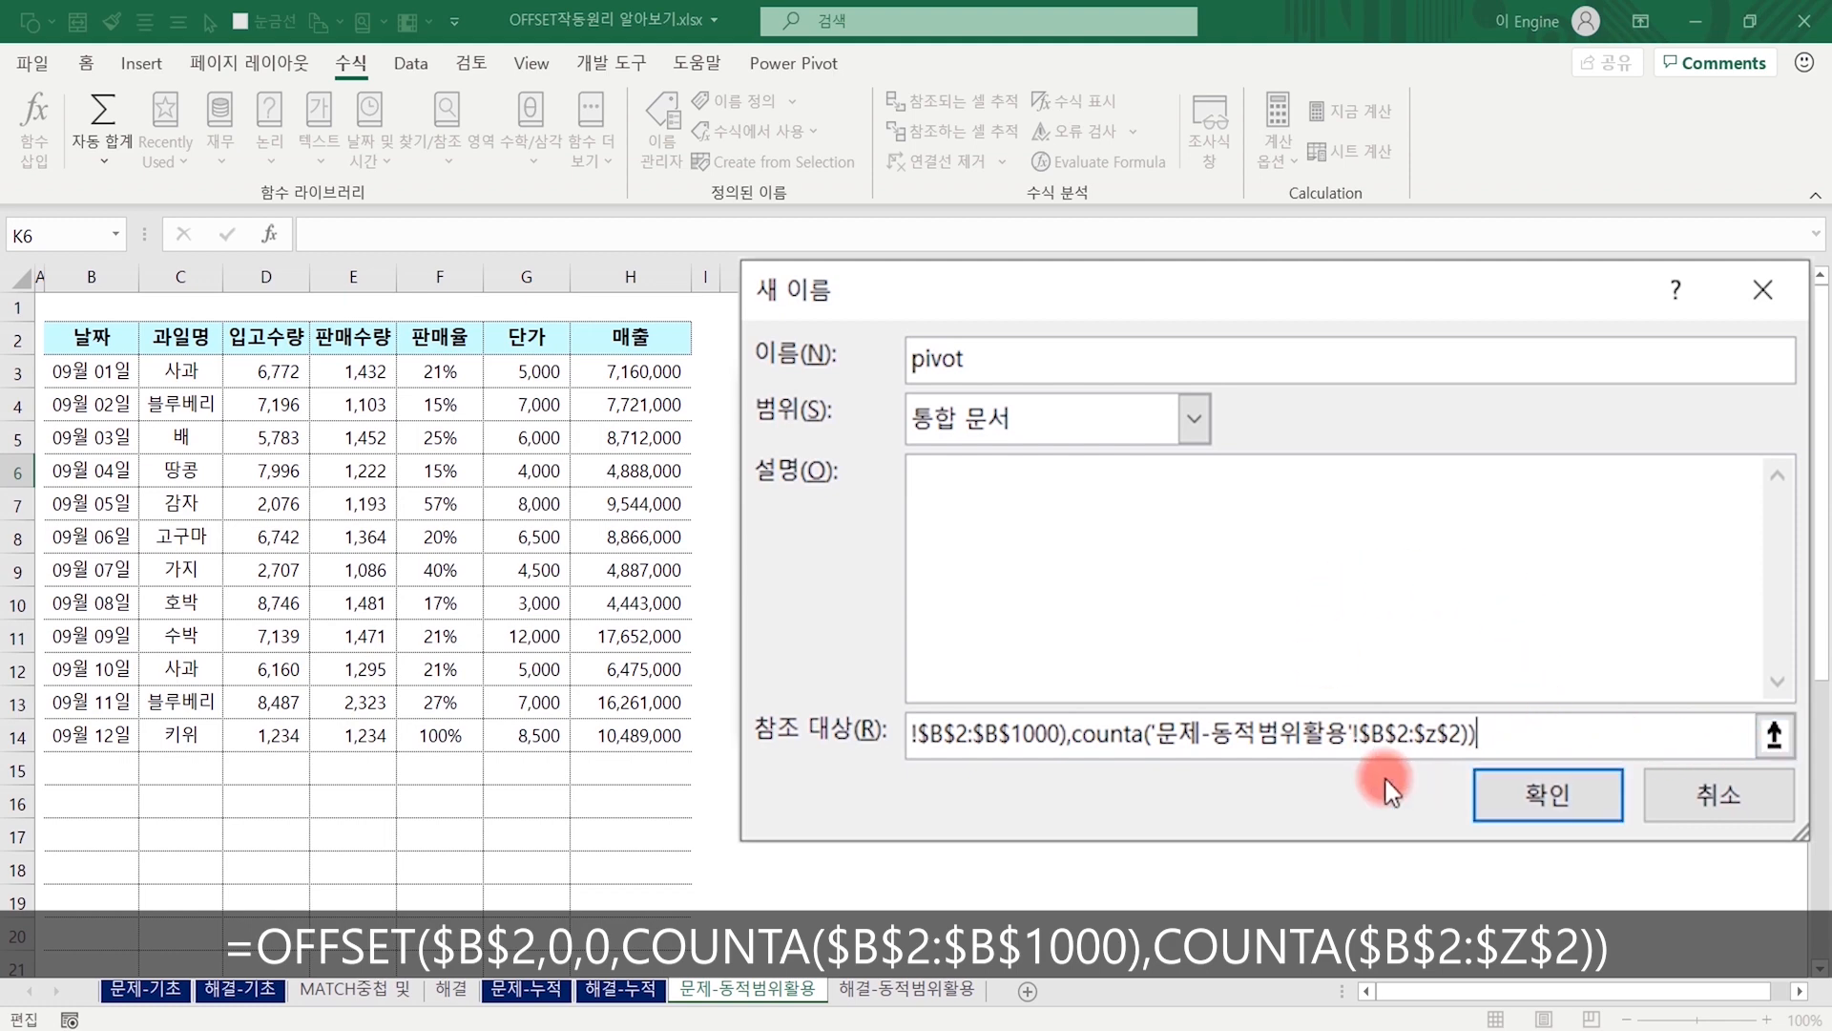
click(1505, 791)
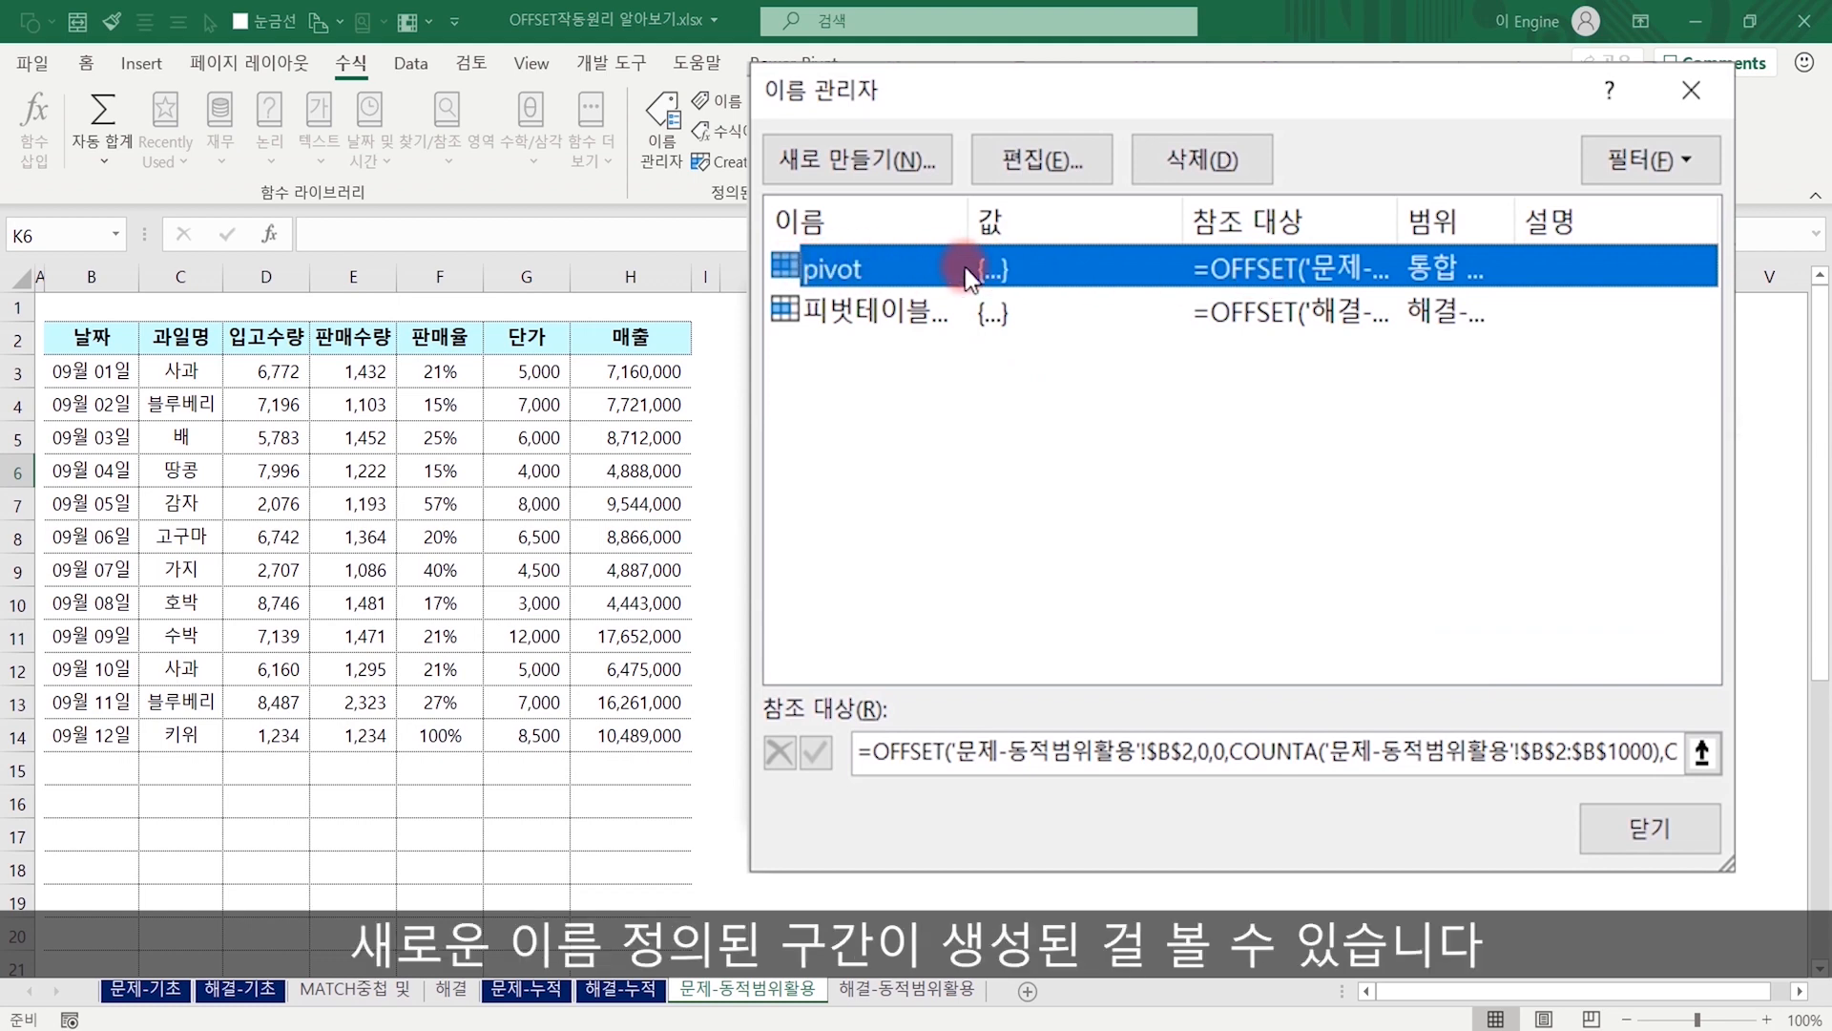
click(1648, 828)
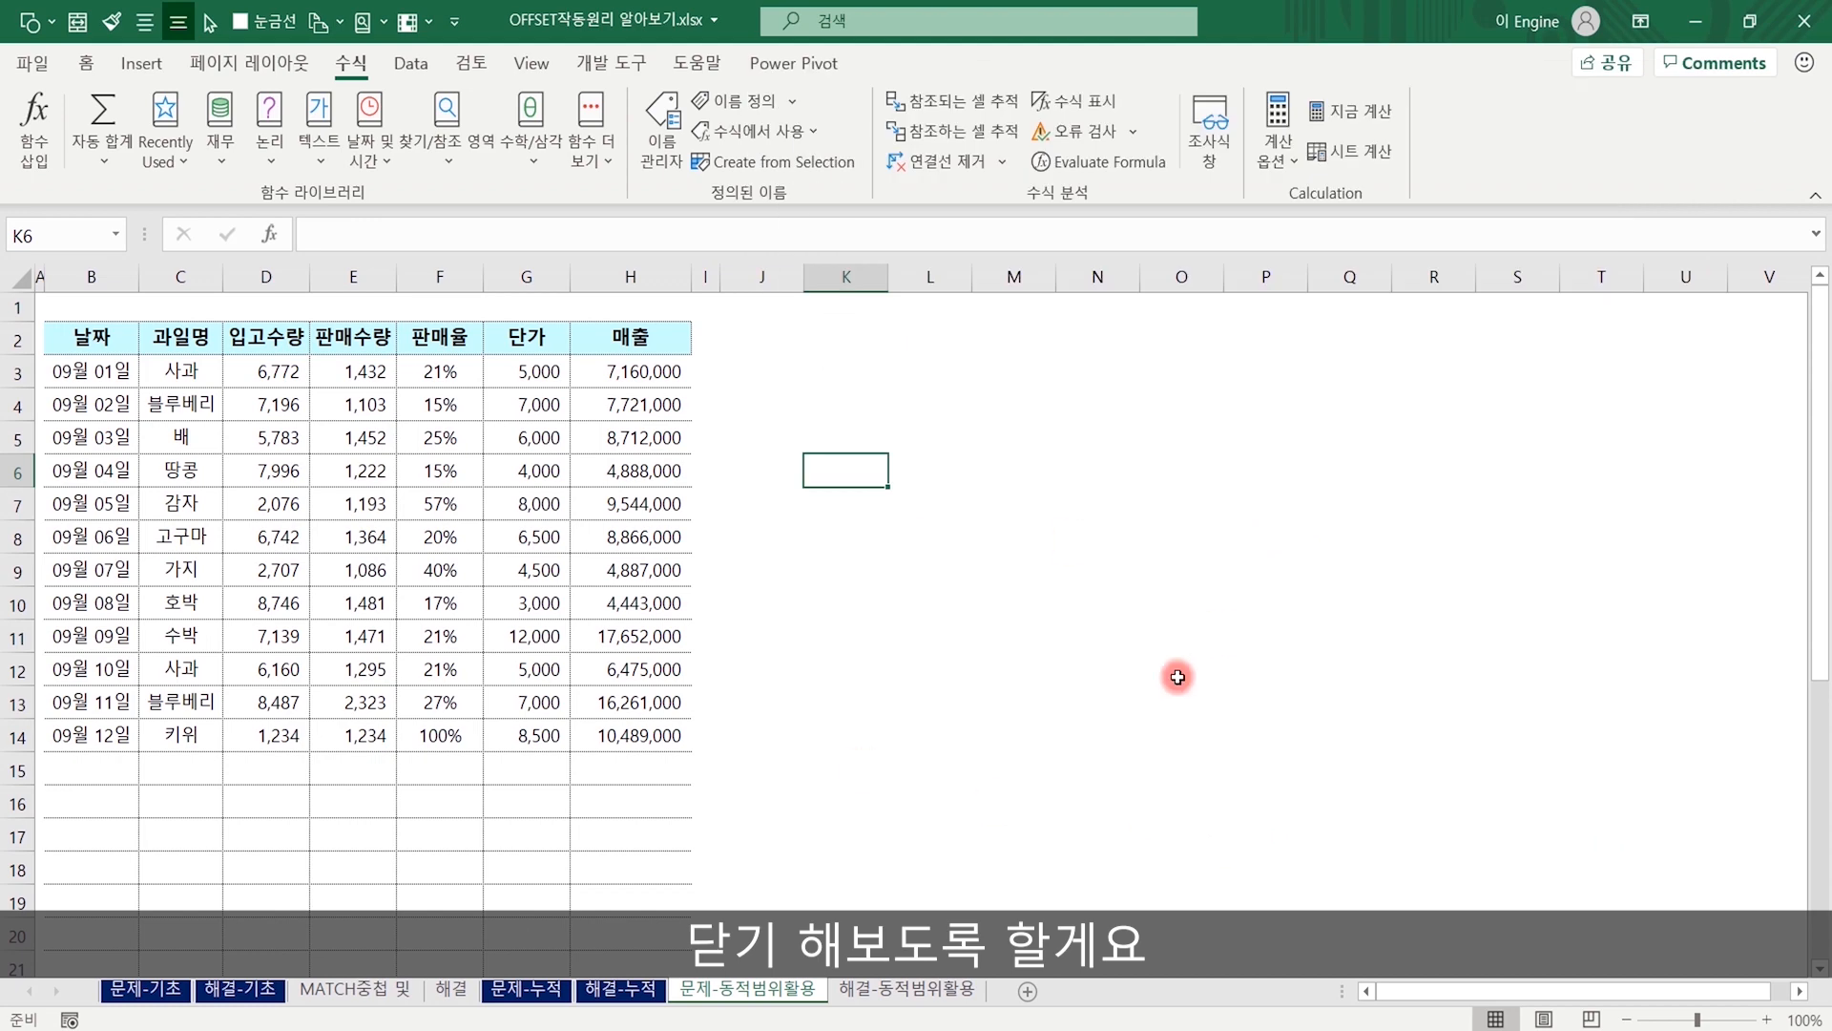
Start a pivot table from a table or range with K5 selected and use the defined name pivot as its source.
click(850, 436)
click(142, 63)
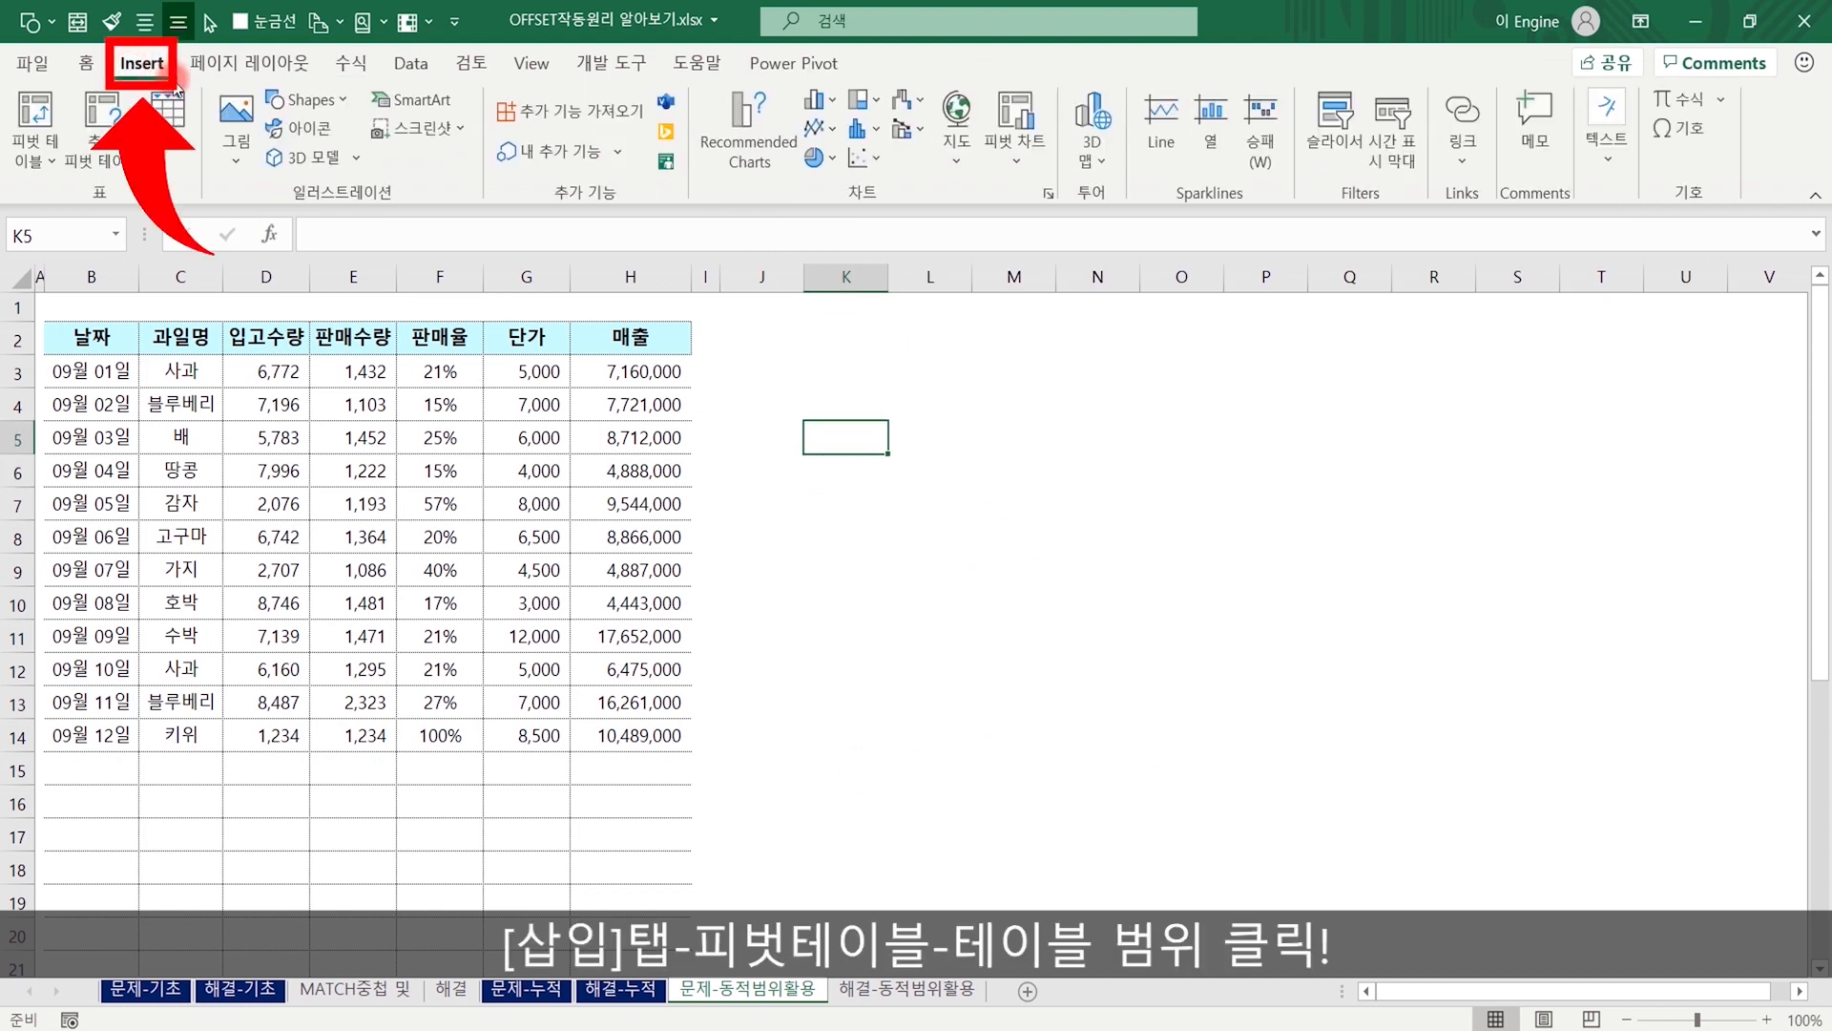
click(43, 132)
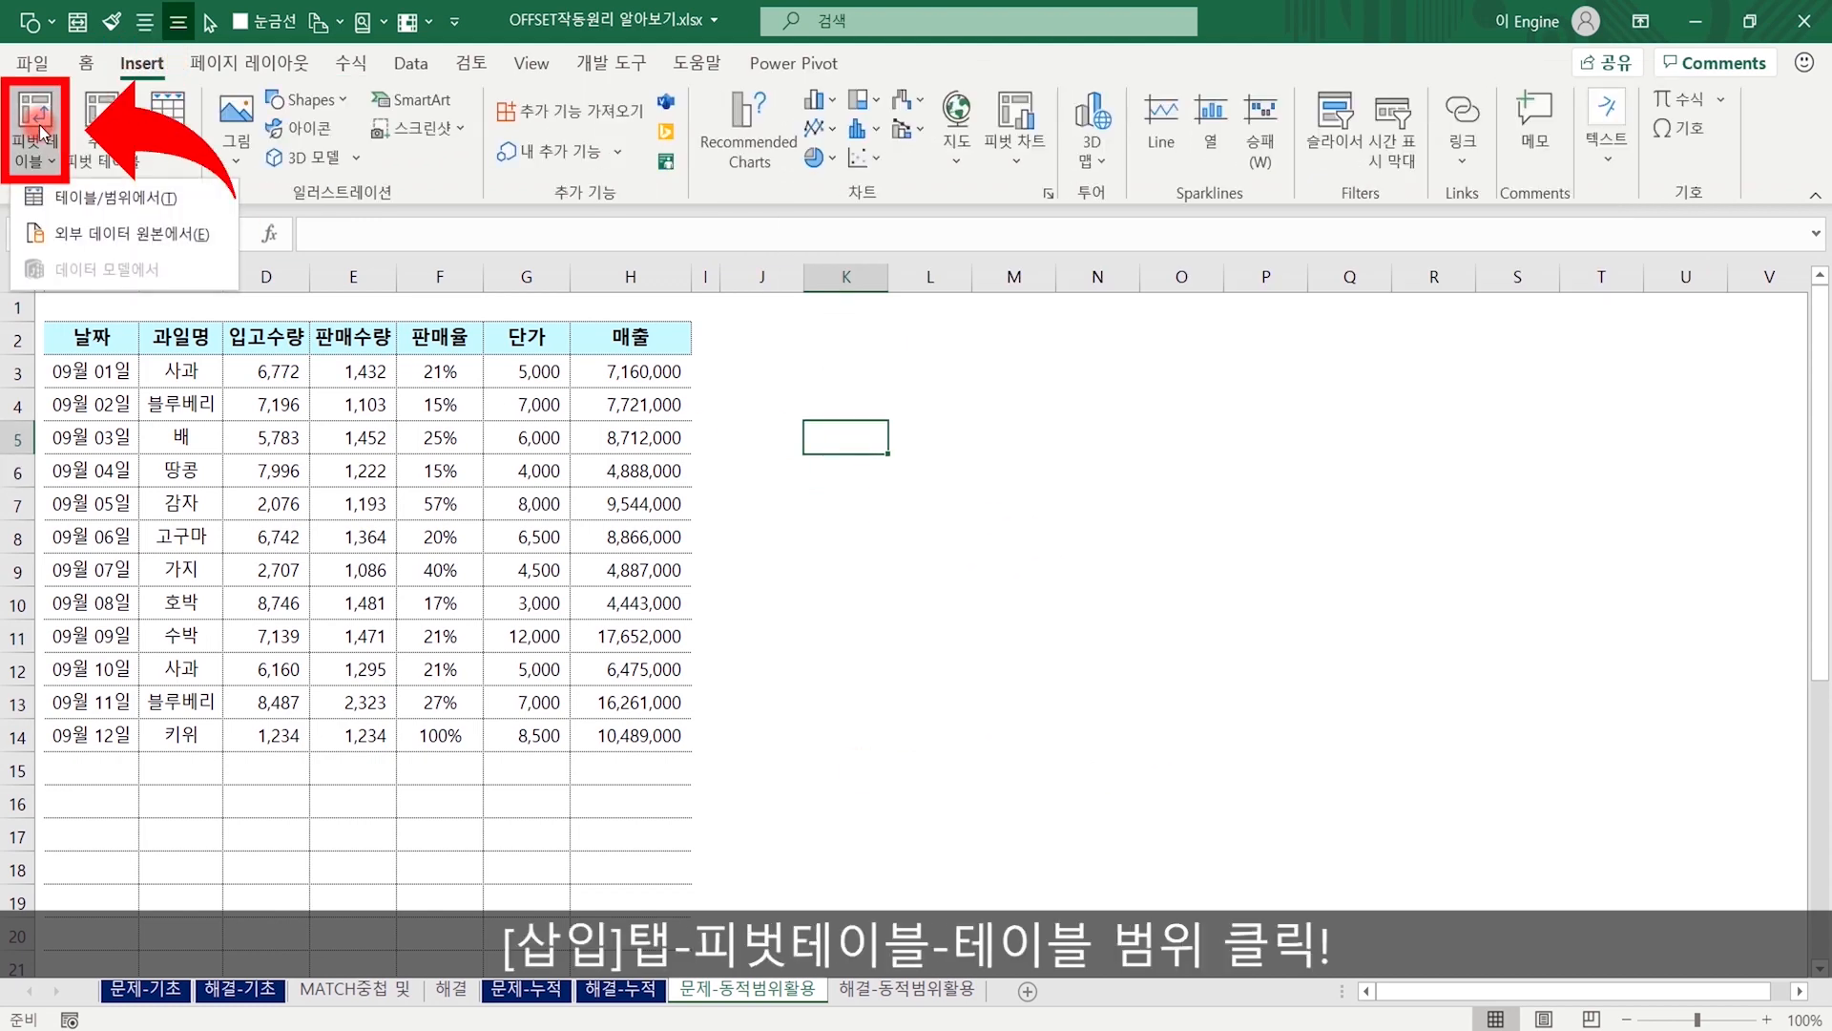
click(115, 197)
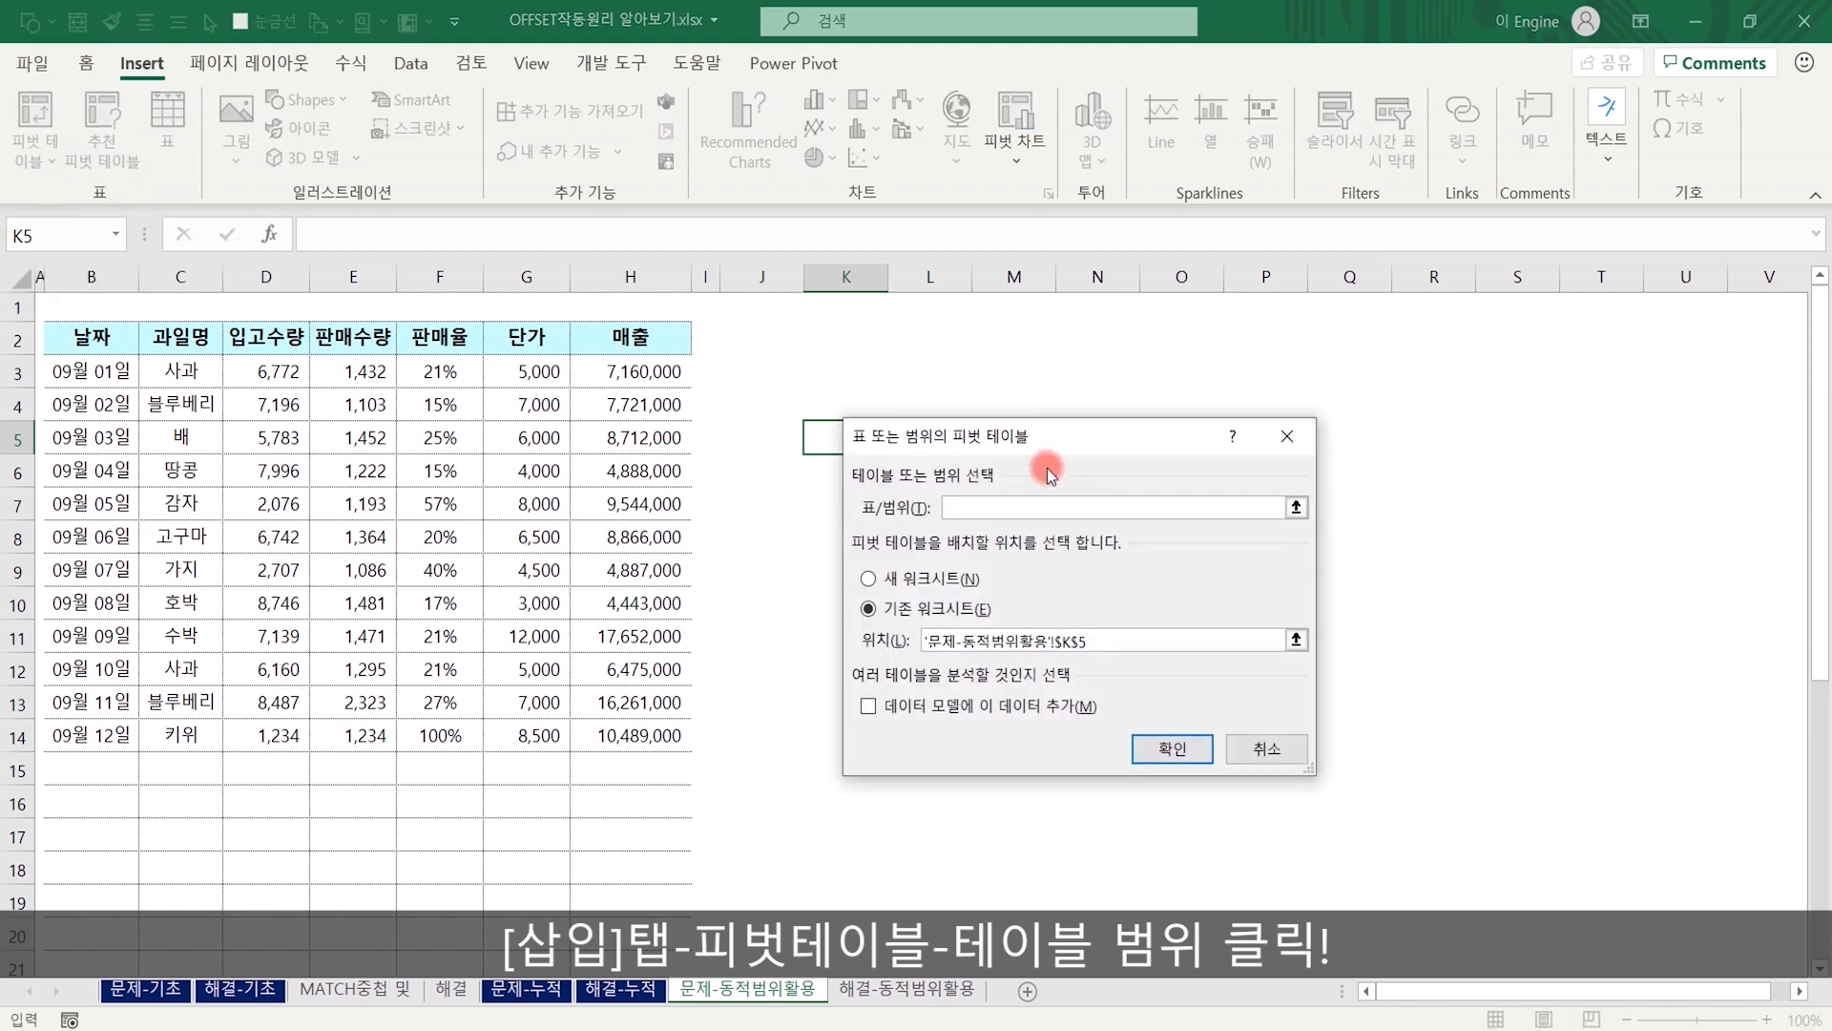
drag(1016, 438, 1206, 381)
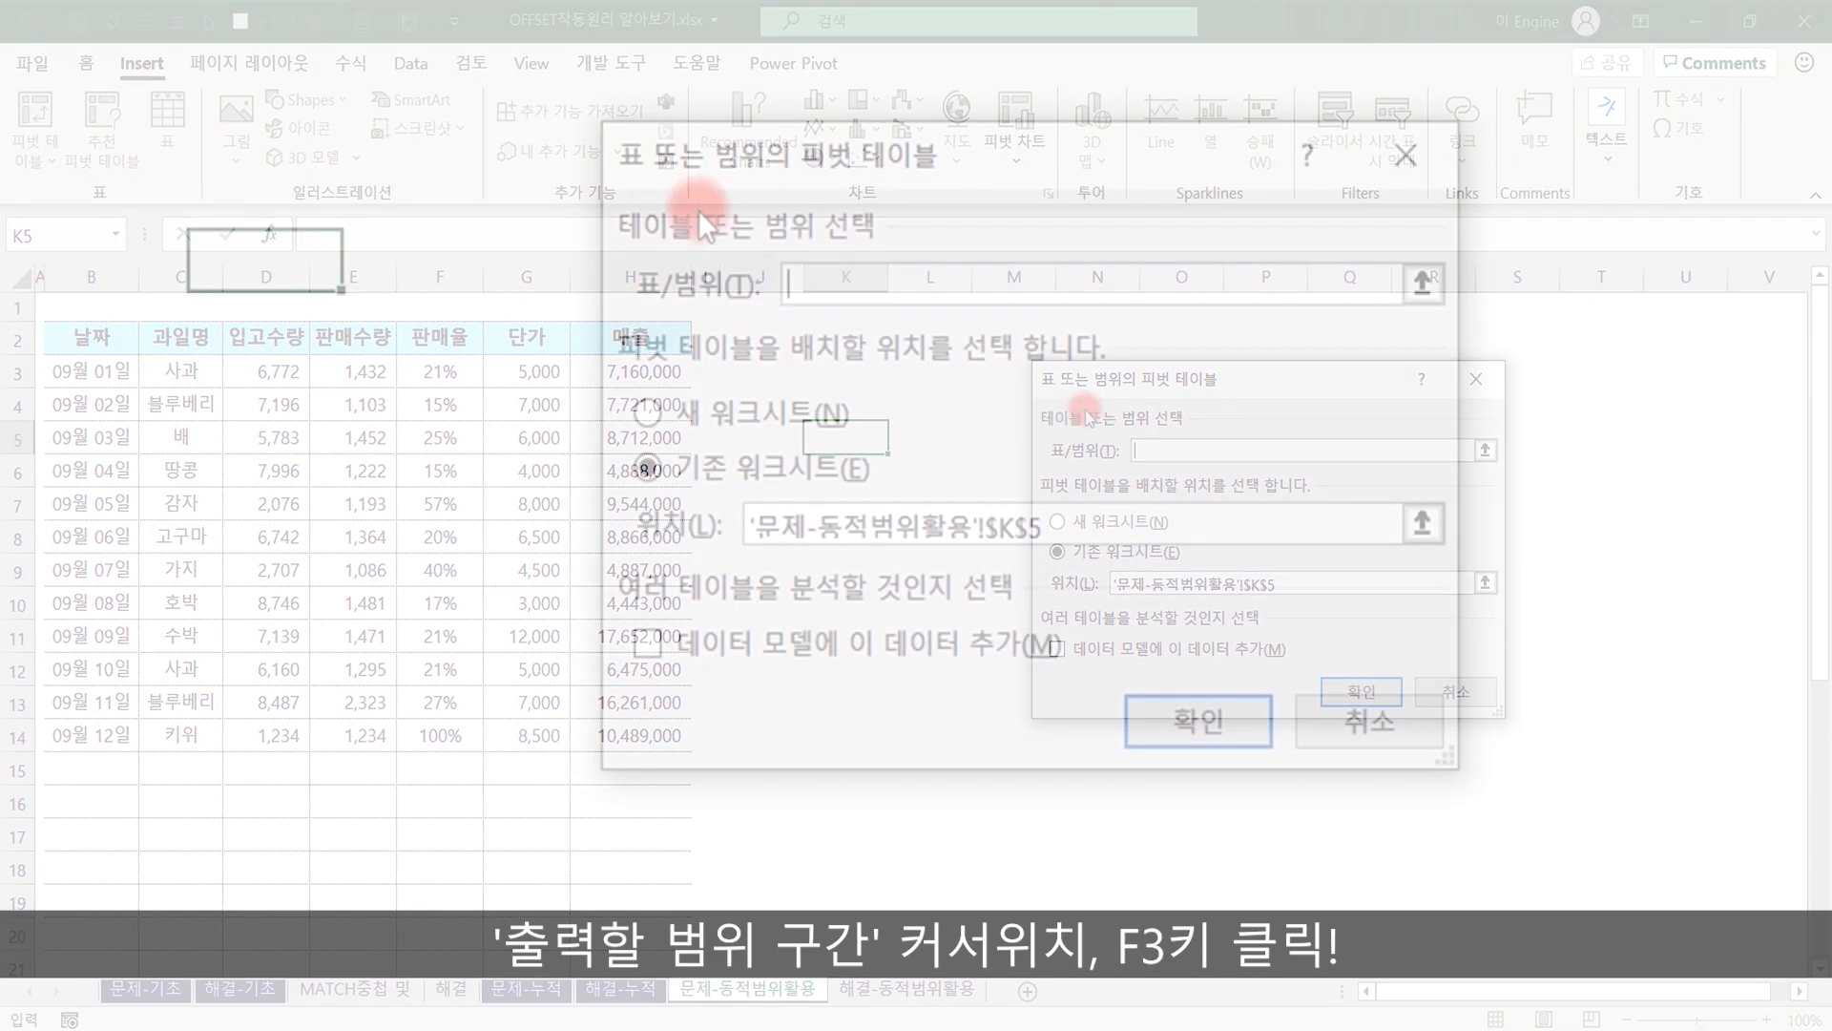
click(854, 282)
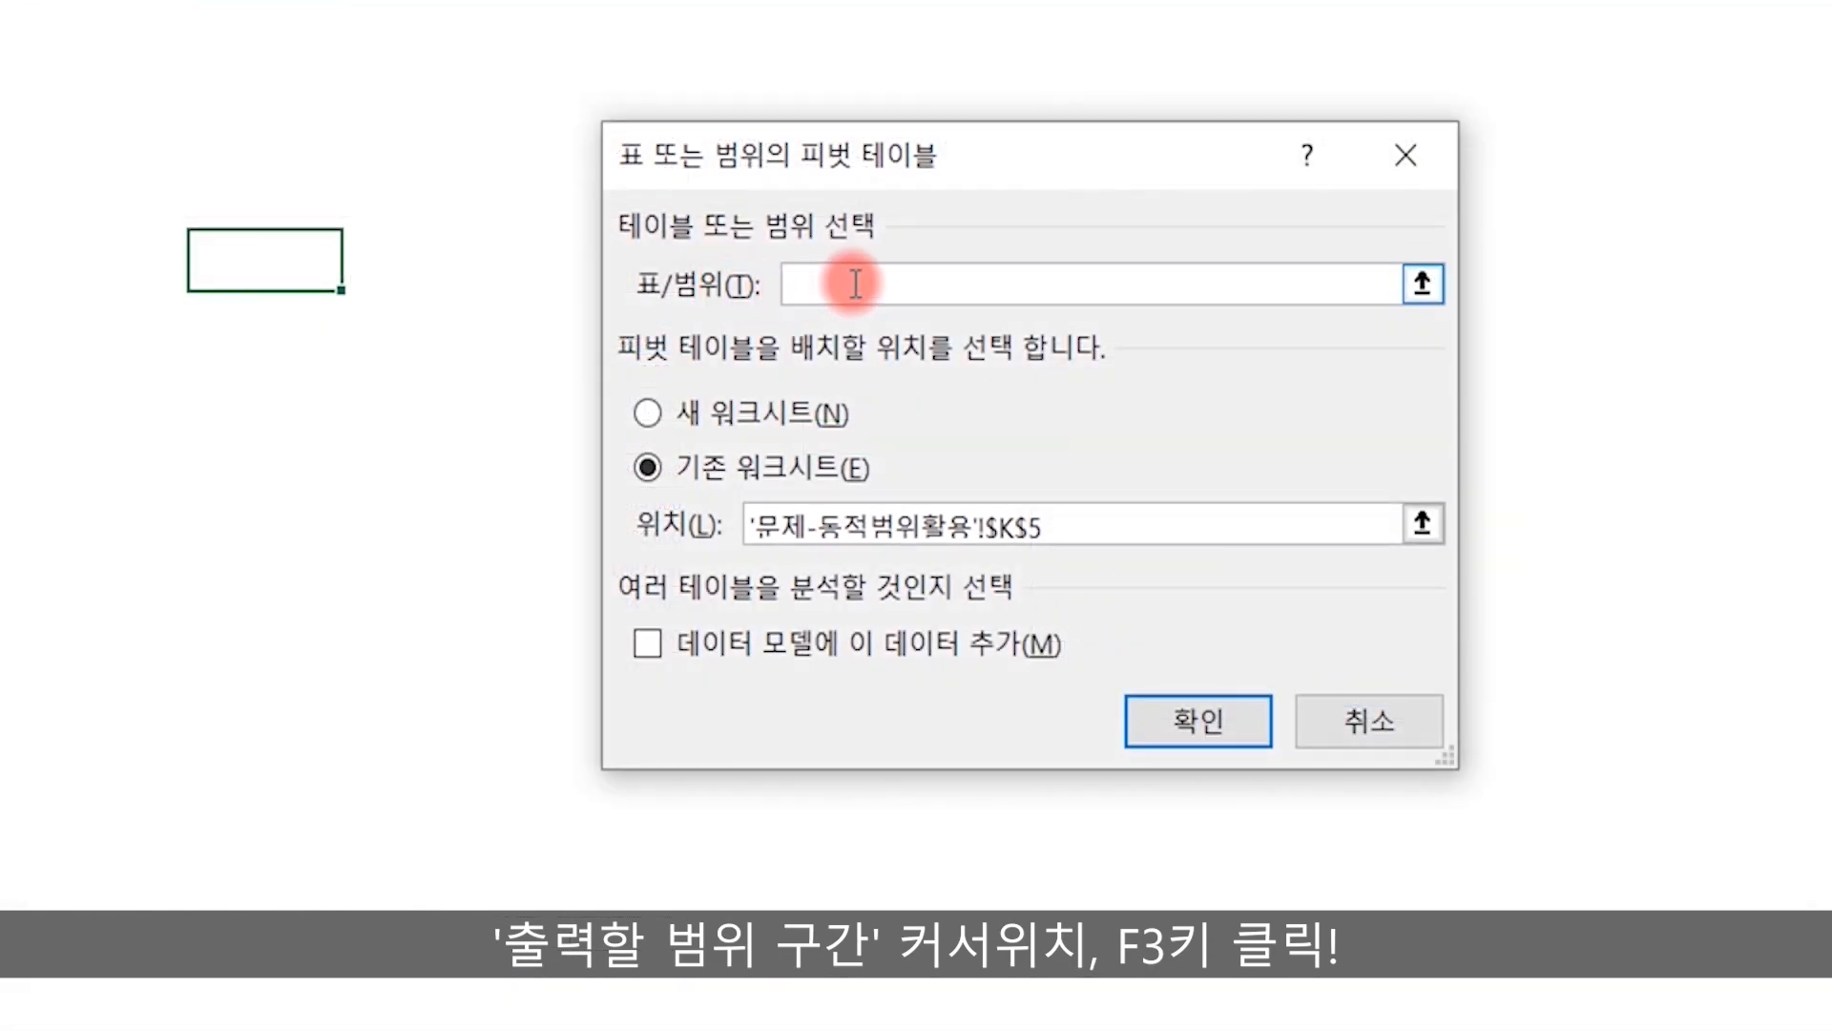
key(F3)
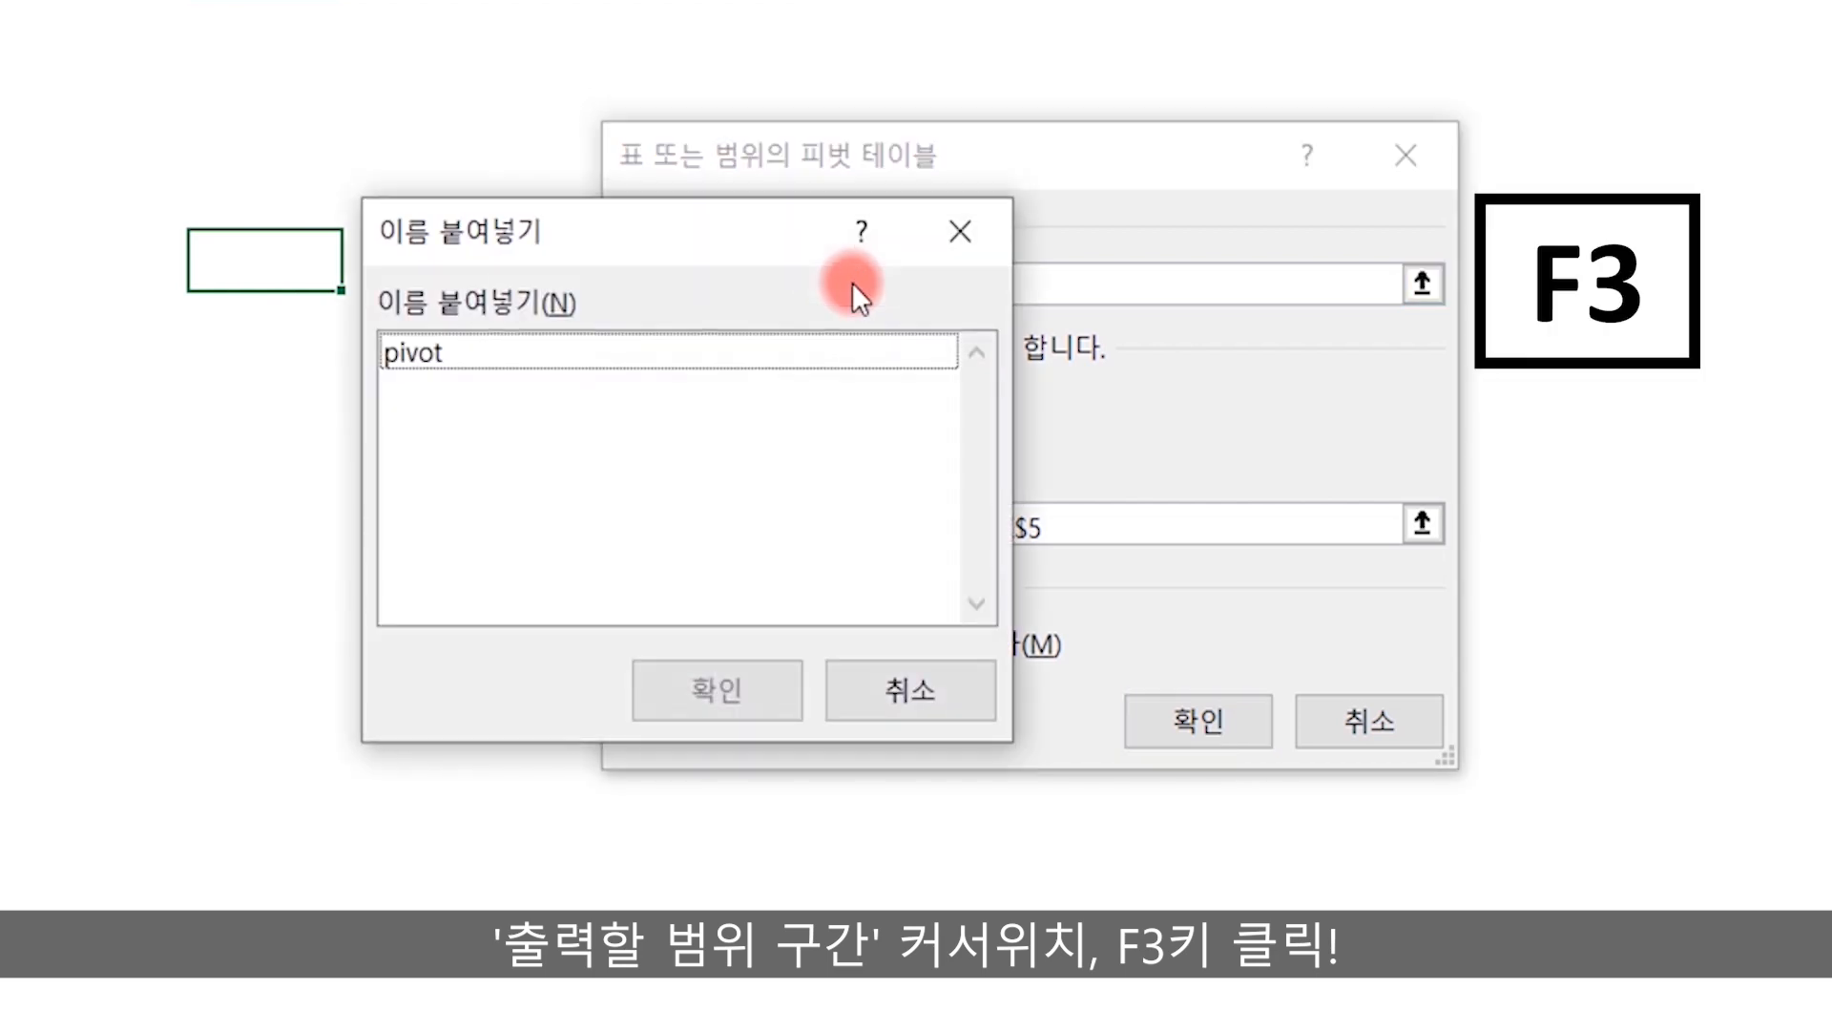
click(427, 357)
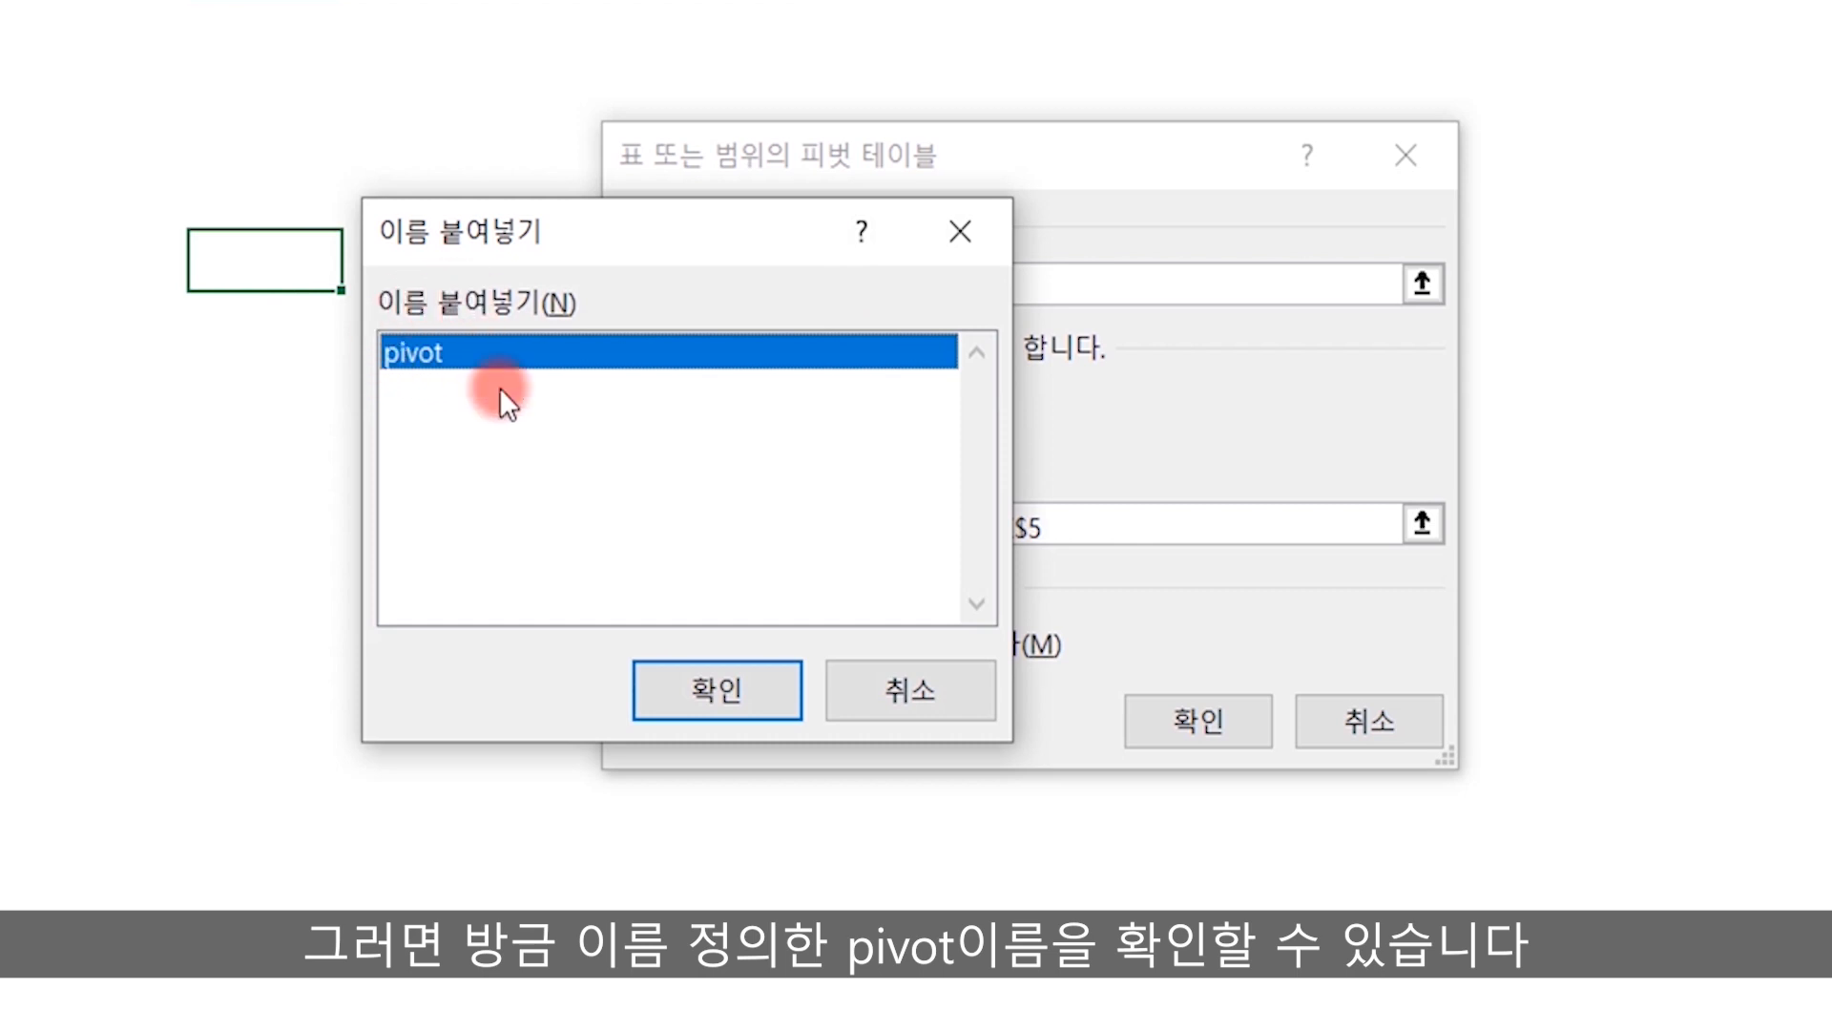
click(689, 693)
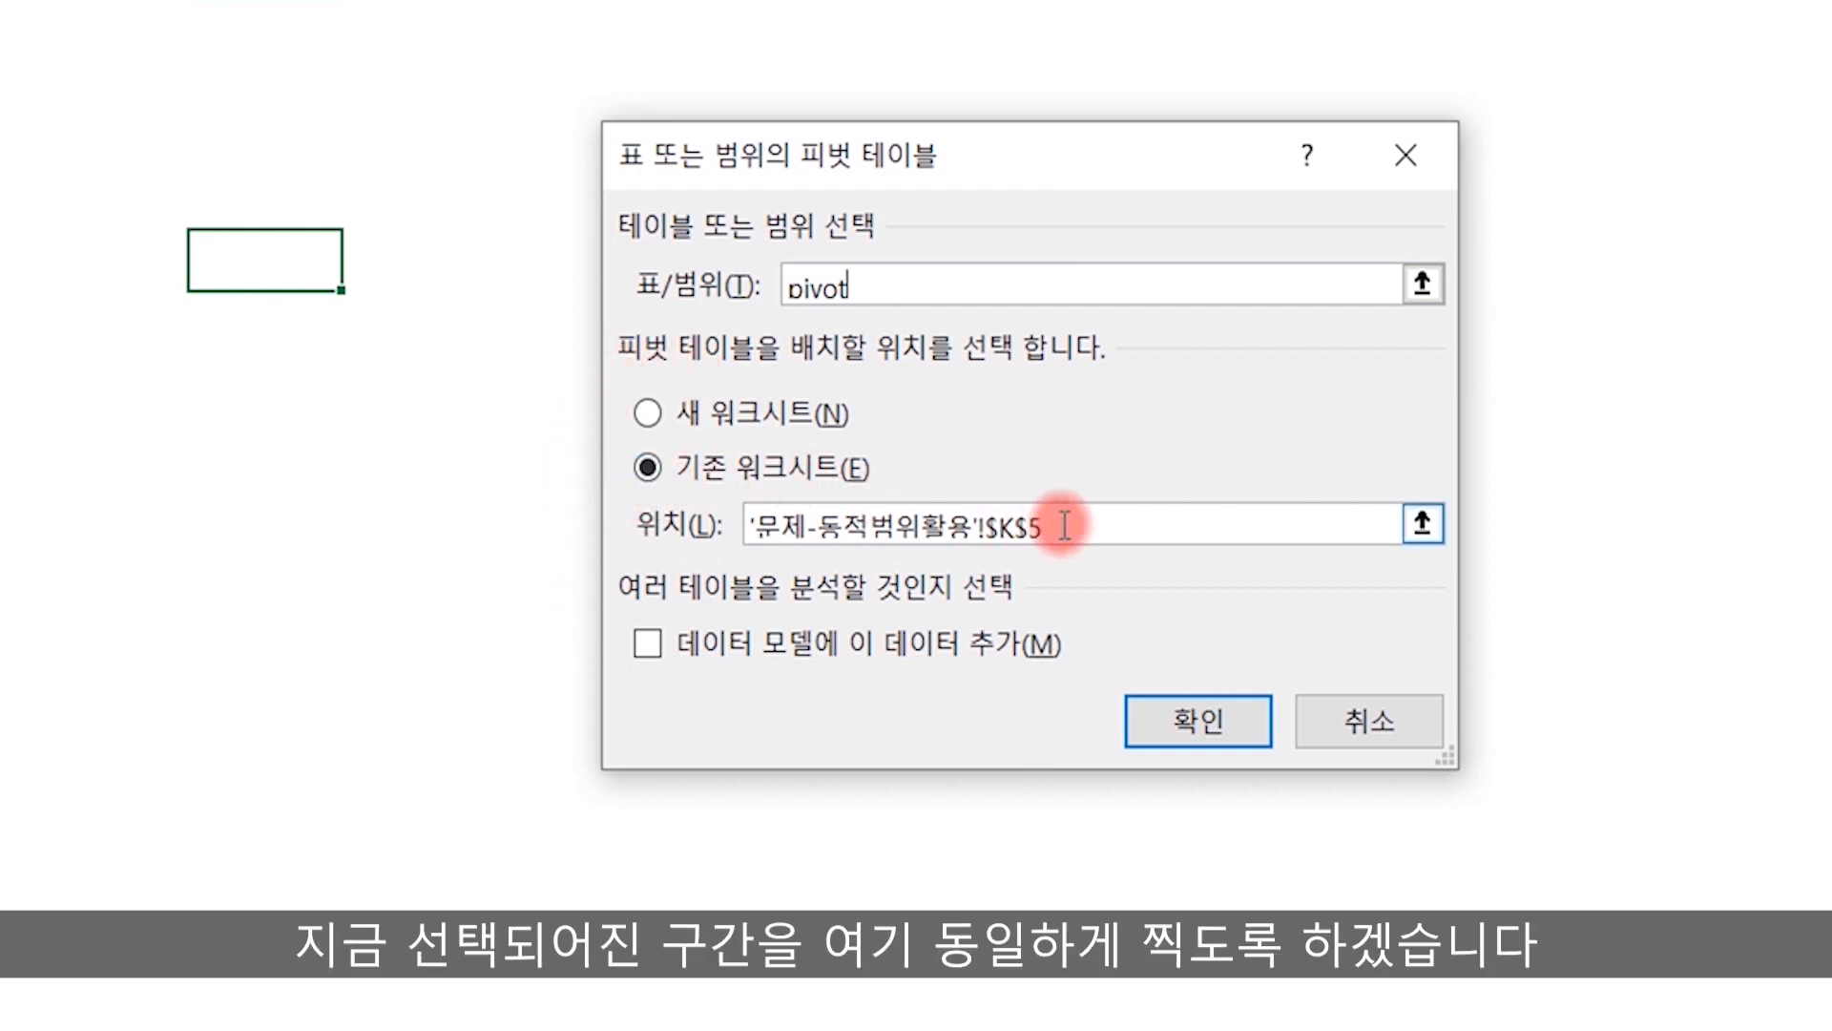
Set the pivot table location to cell $K$5 on the existing 문제-동적범위활용 worksheet and create the pivot table.
drag(1059, 524, 535, 502)
key(BackSpace)
click(270, 261)
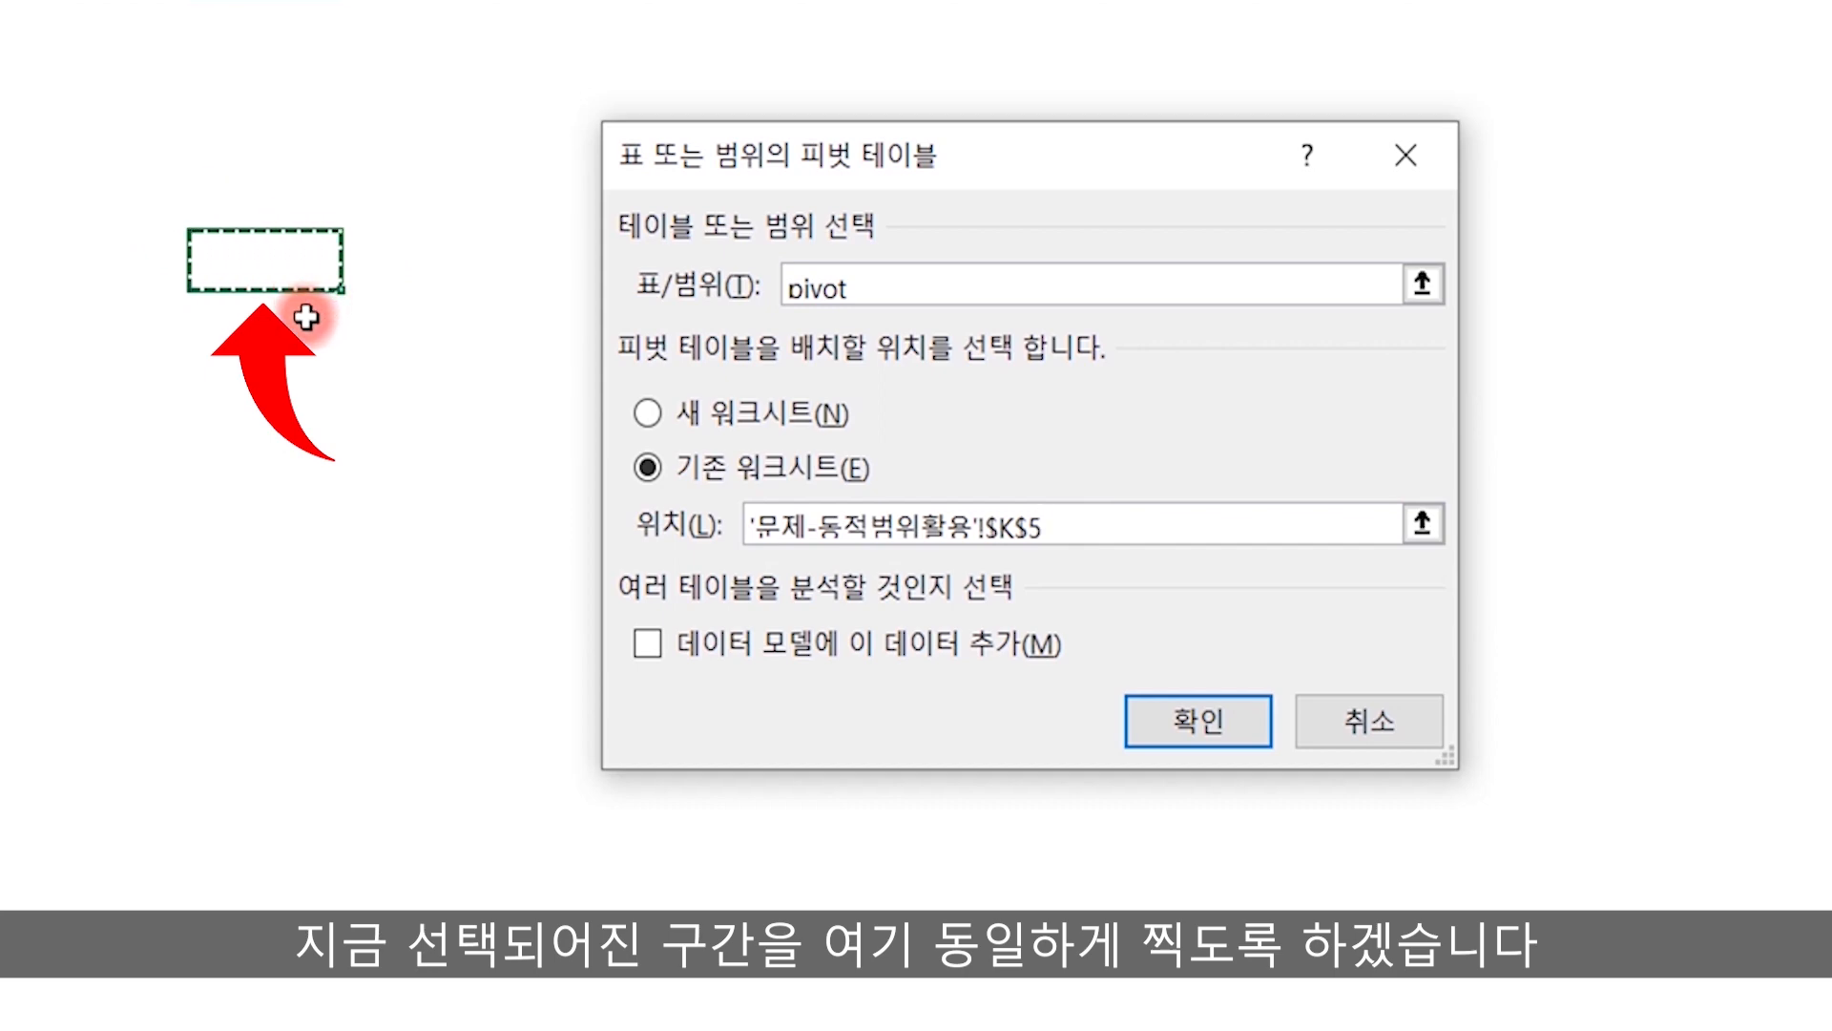
click(1173, 716)
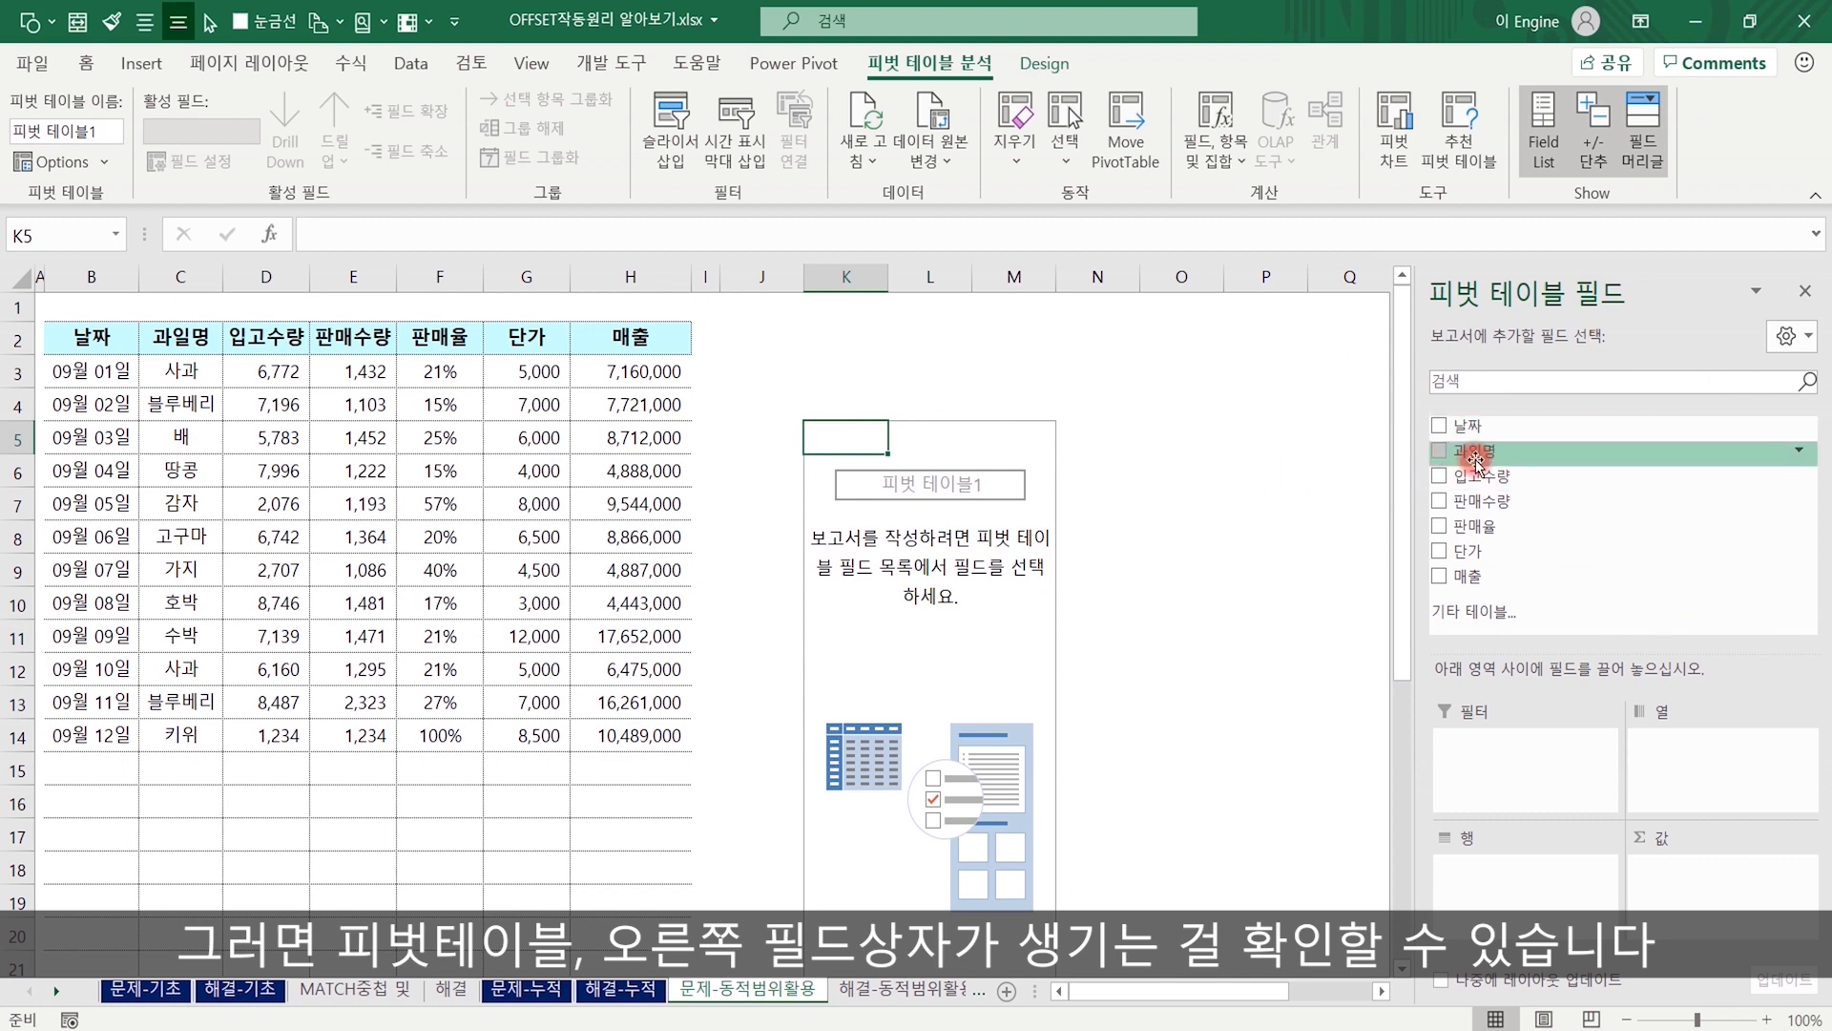
Add the 날짜 field to the pivot table's rows and the 판매율 field to its values.
drag(1475, 426, 1538, 893)
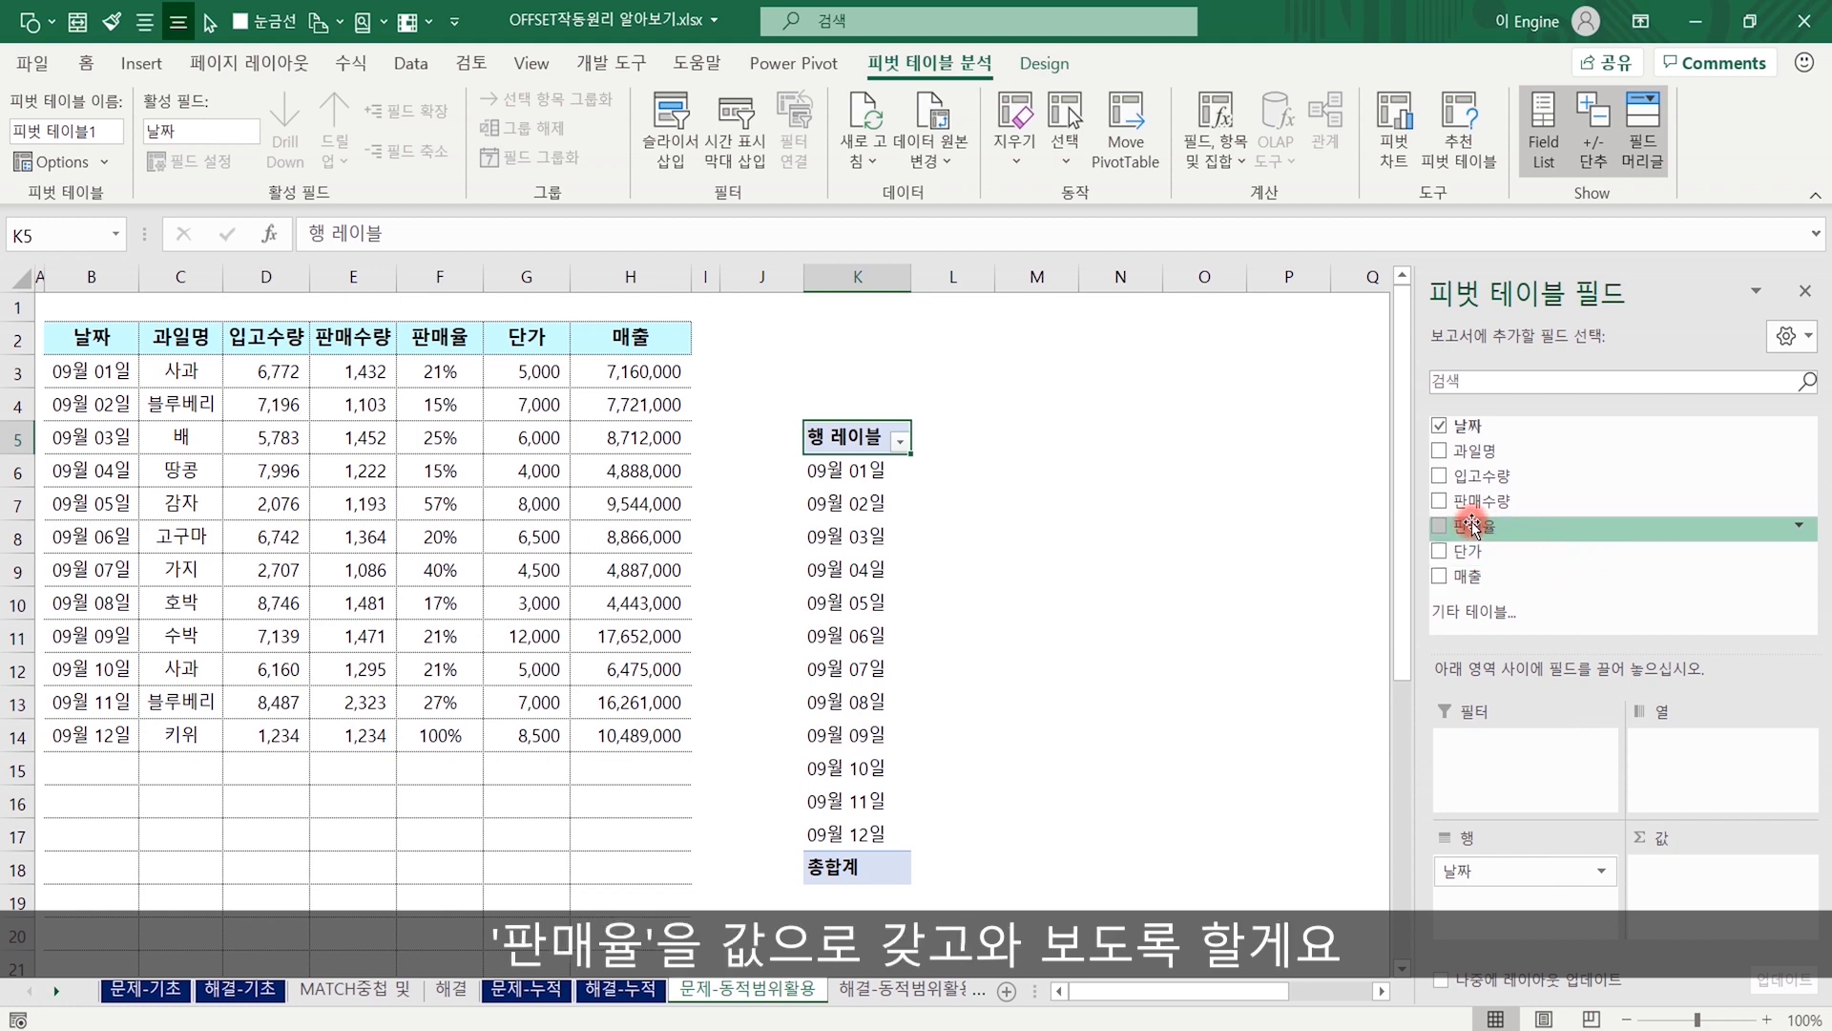
drag(1472, 525, 1708, 868)
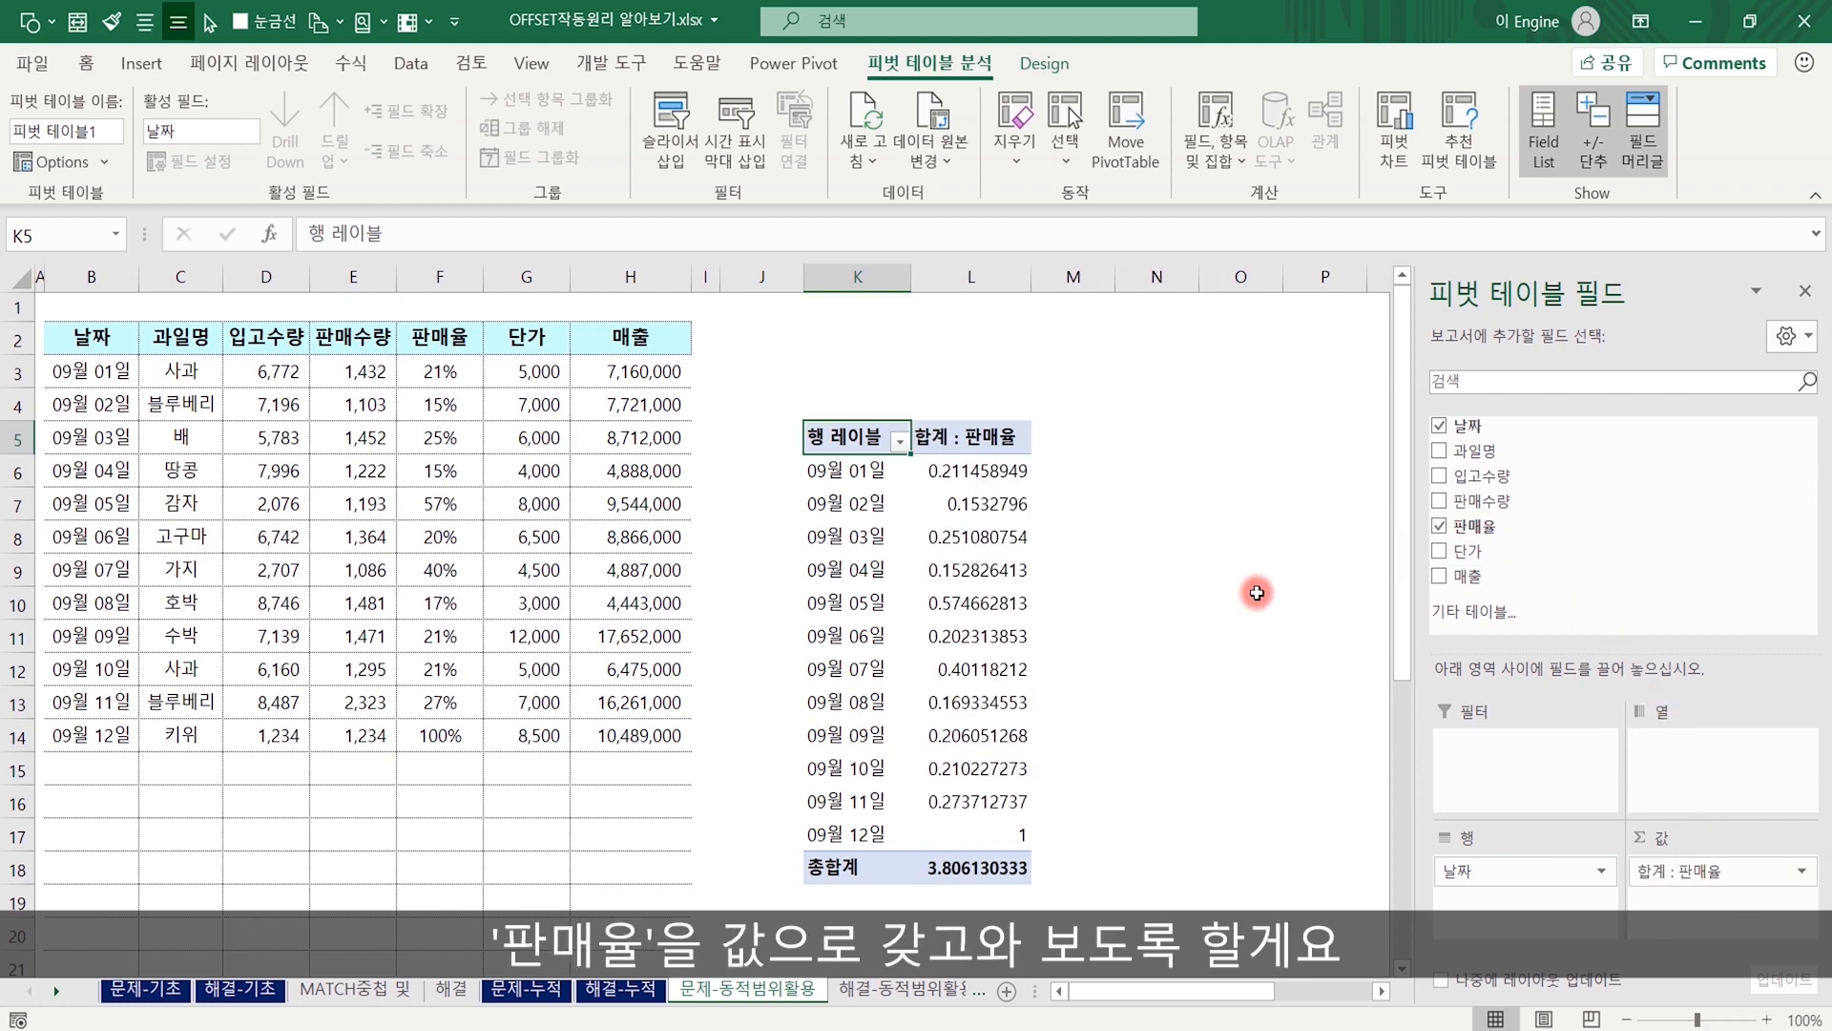
click(1257, 593)
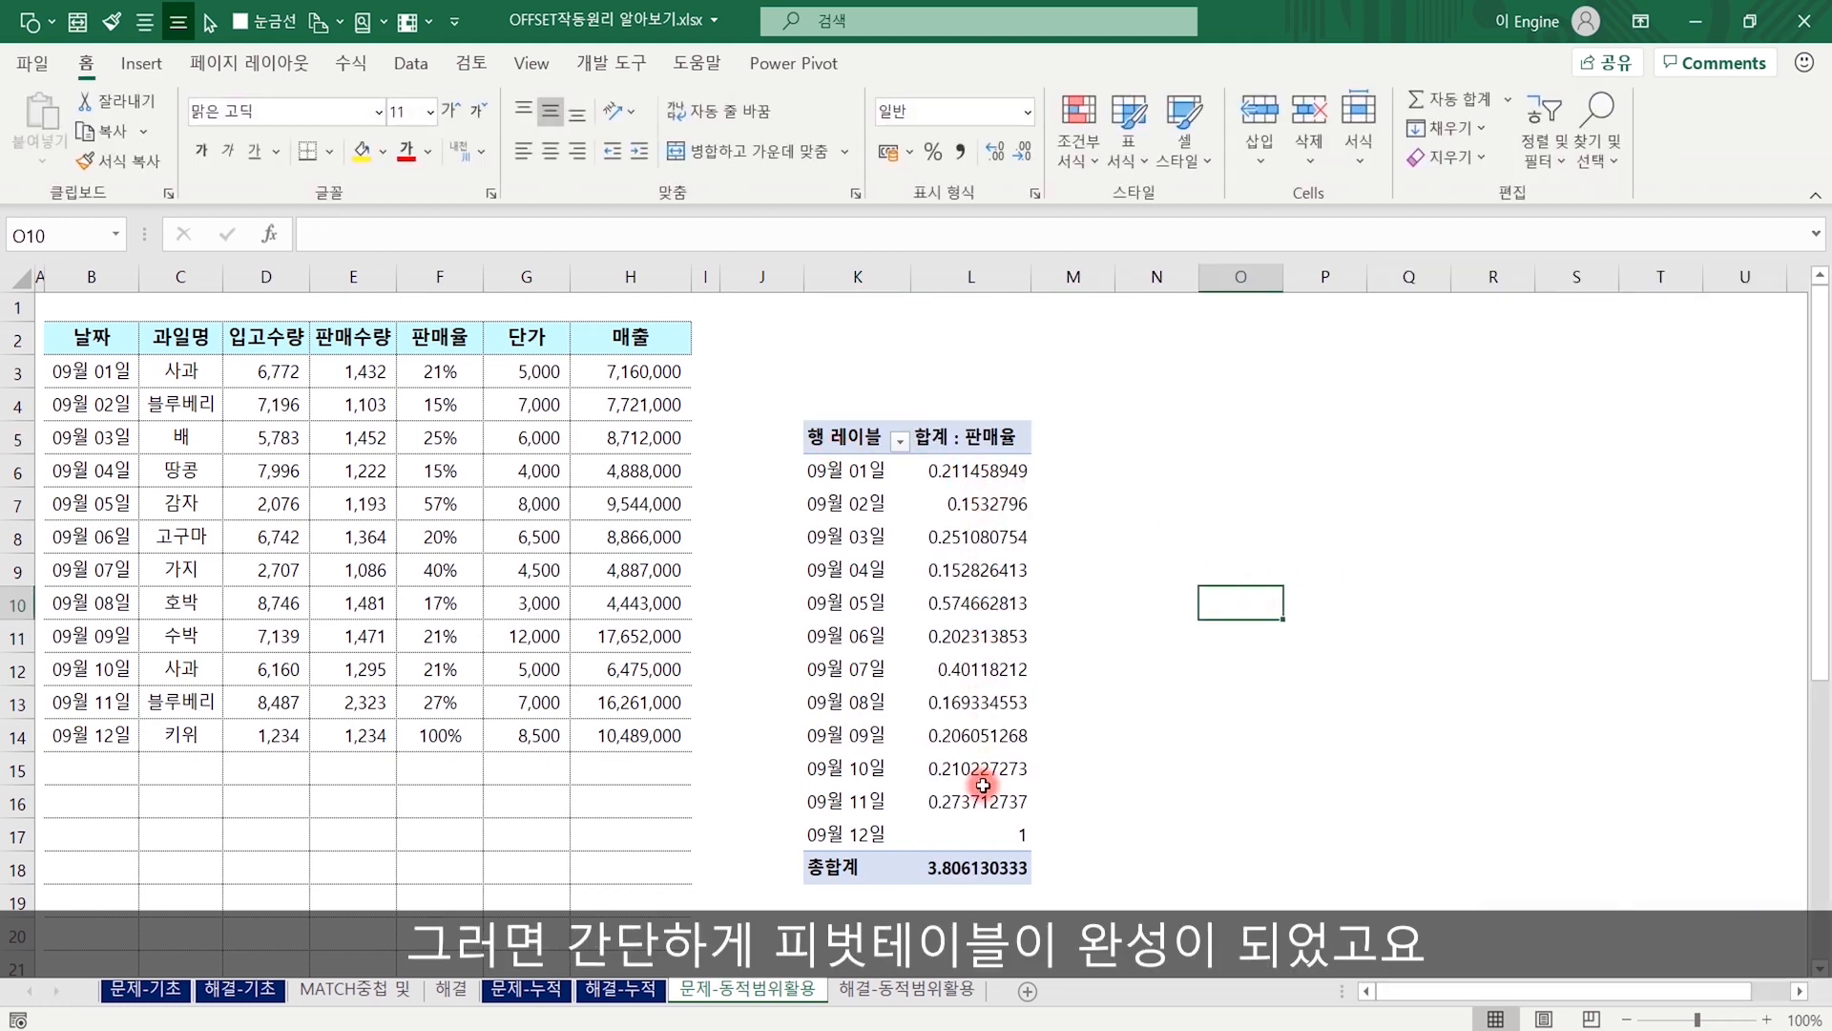
Enter the date 9/13 in cell B15 as a new record below the source table's last row.
click(95, 763)
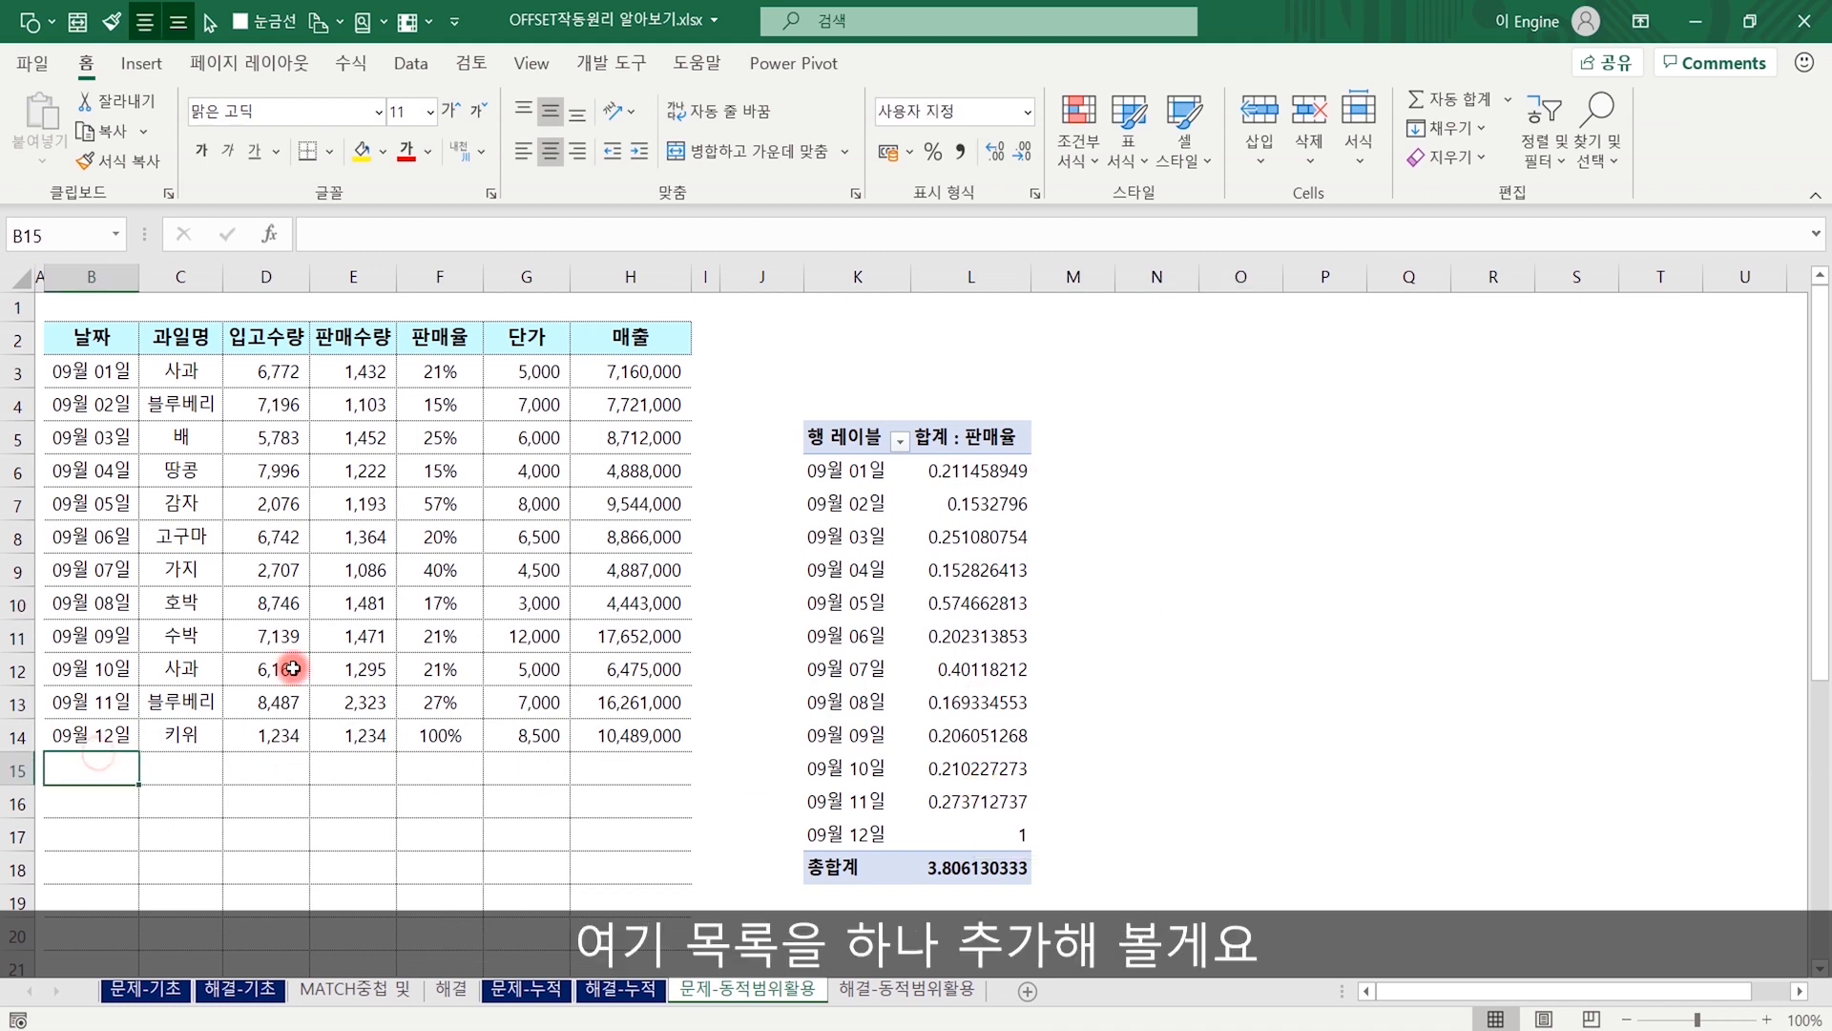
text(9/13)
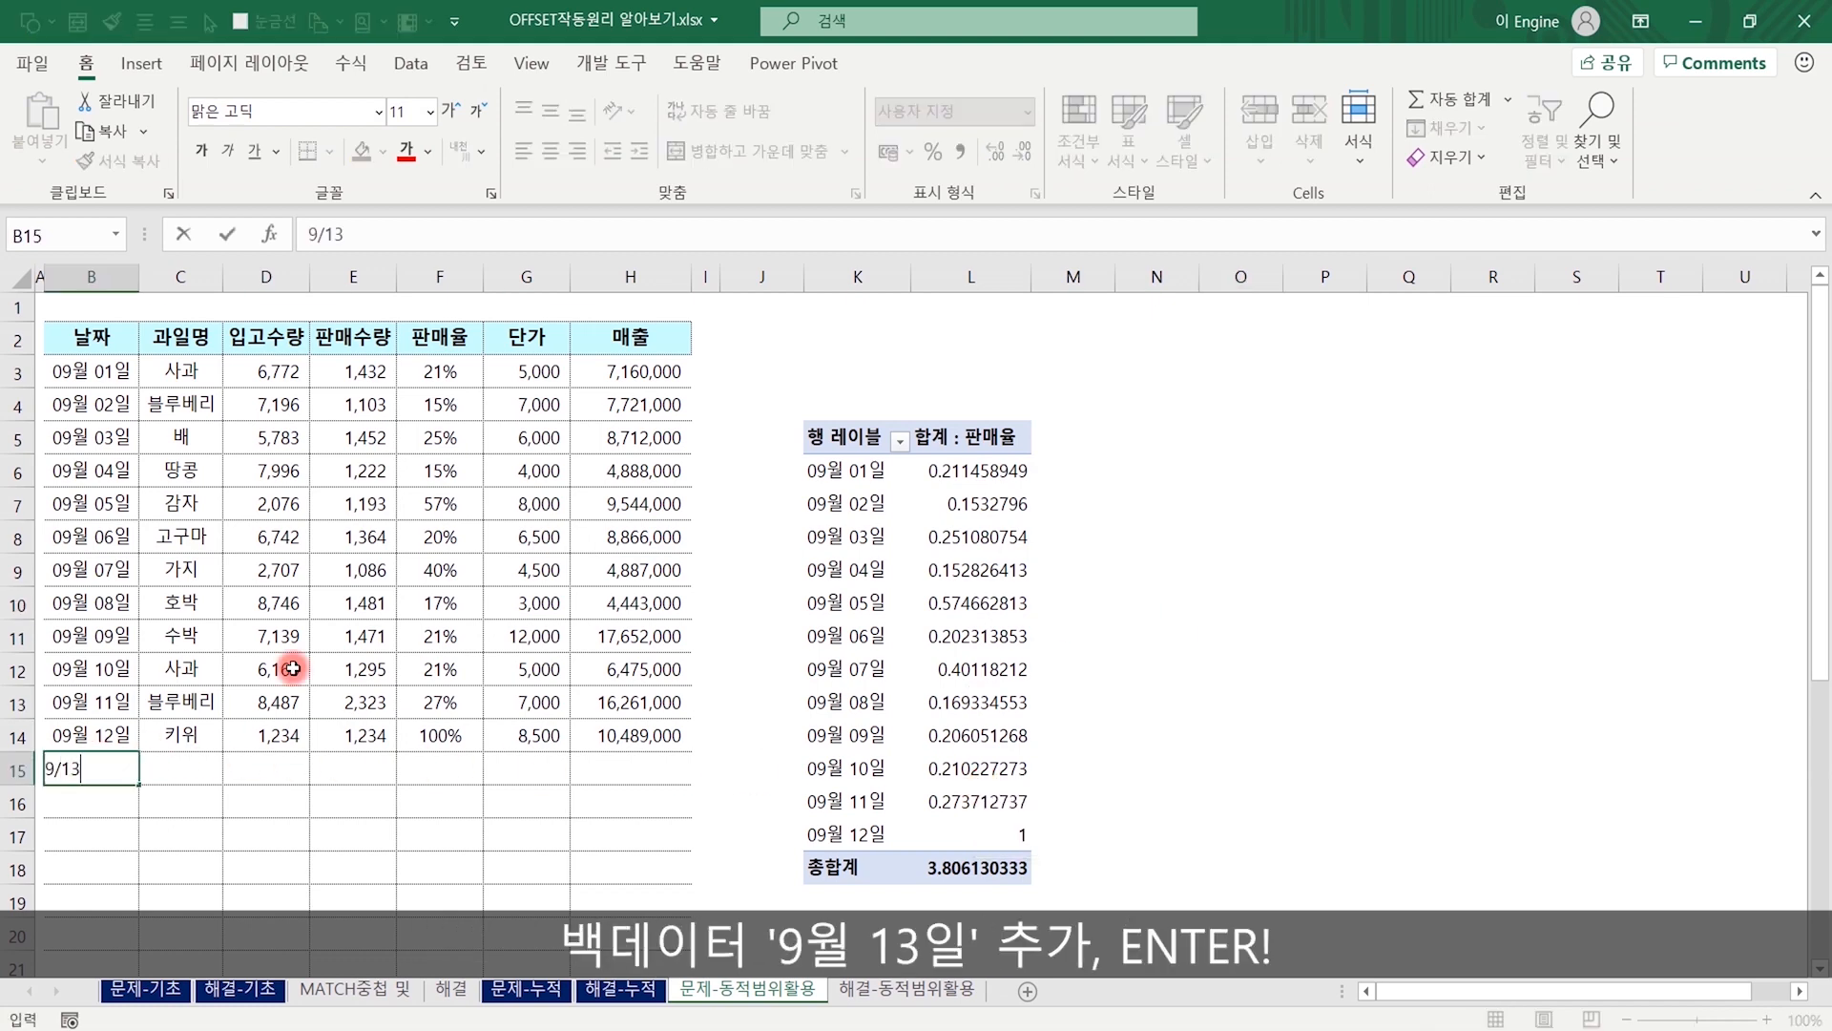
key(Return)
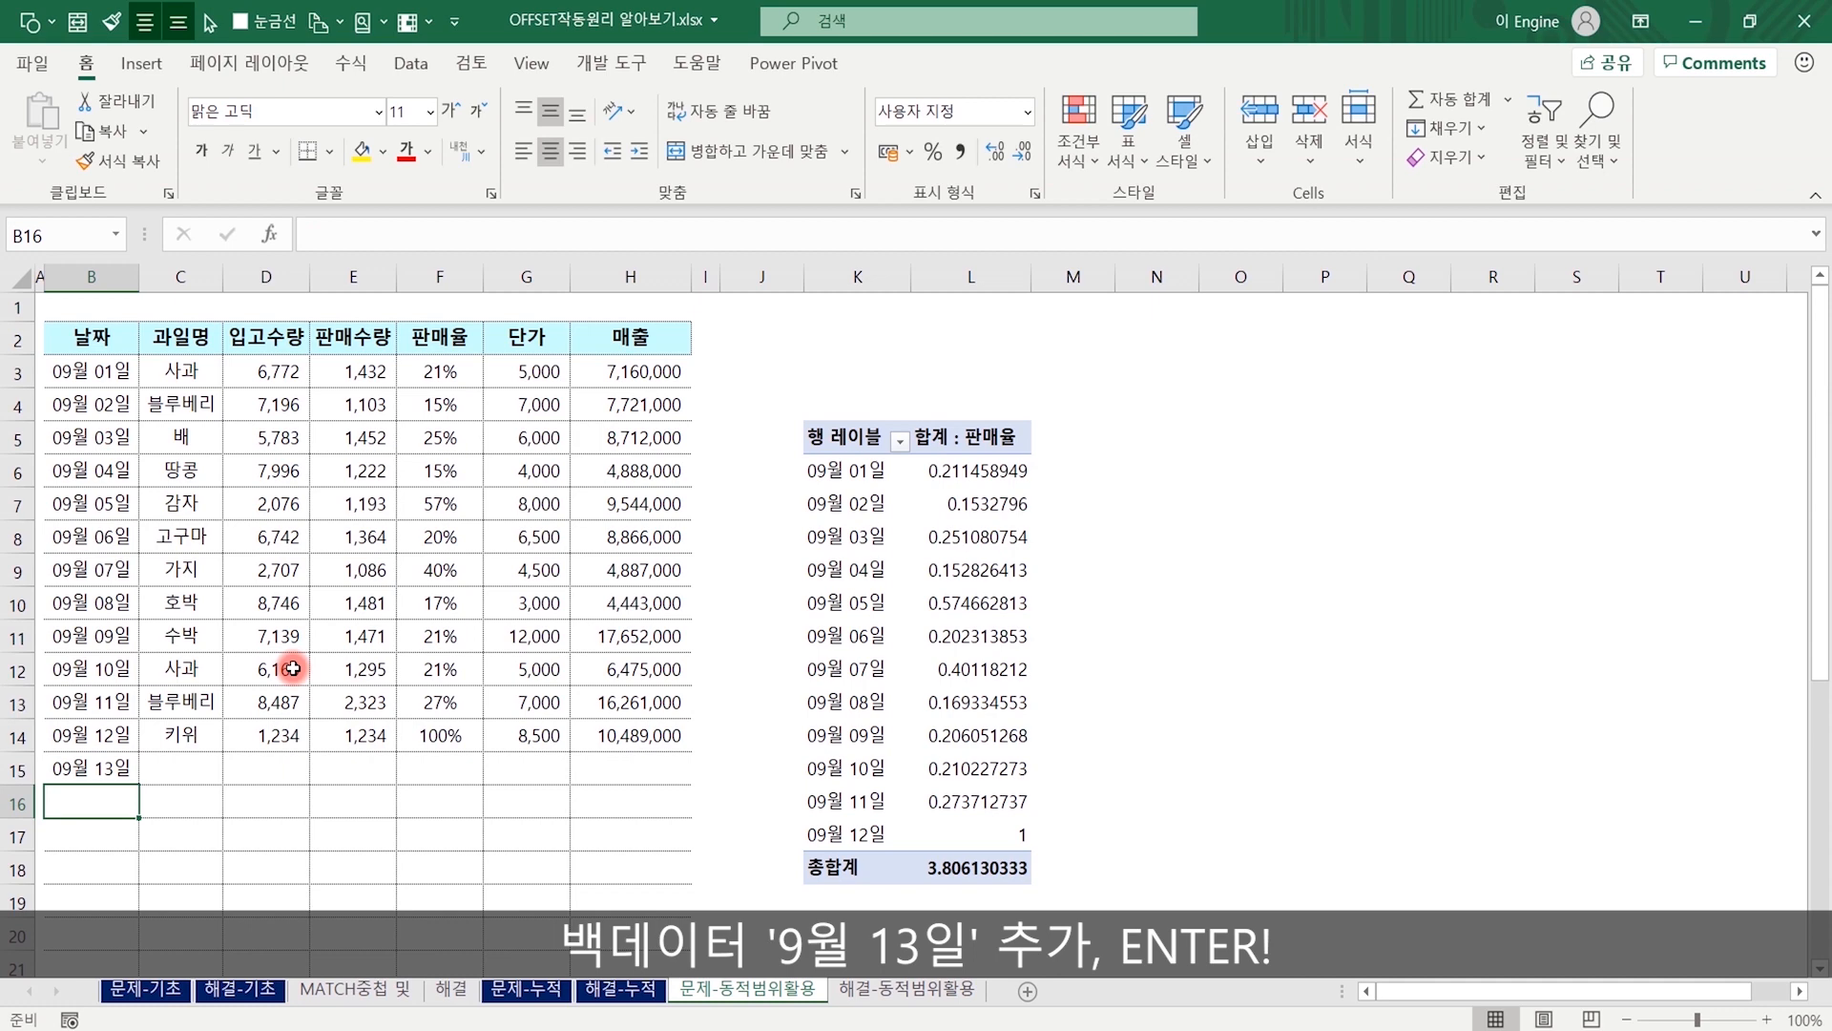
Refresh the pivot table from the updated source and select its 09월 13일 row label.
click(968, 669)
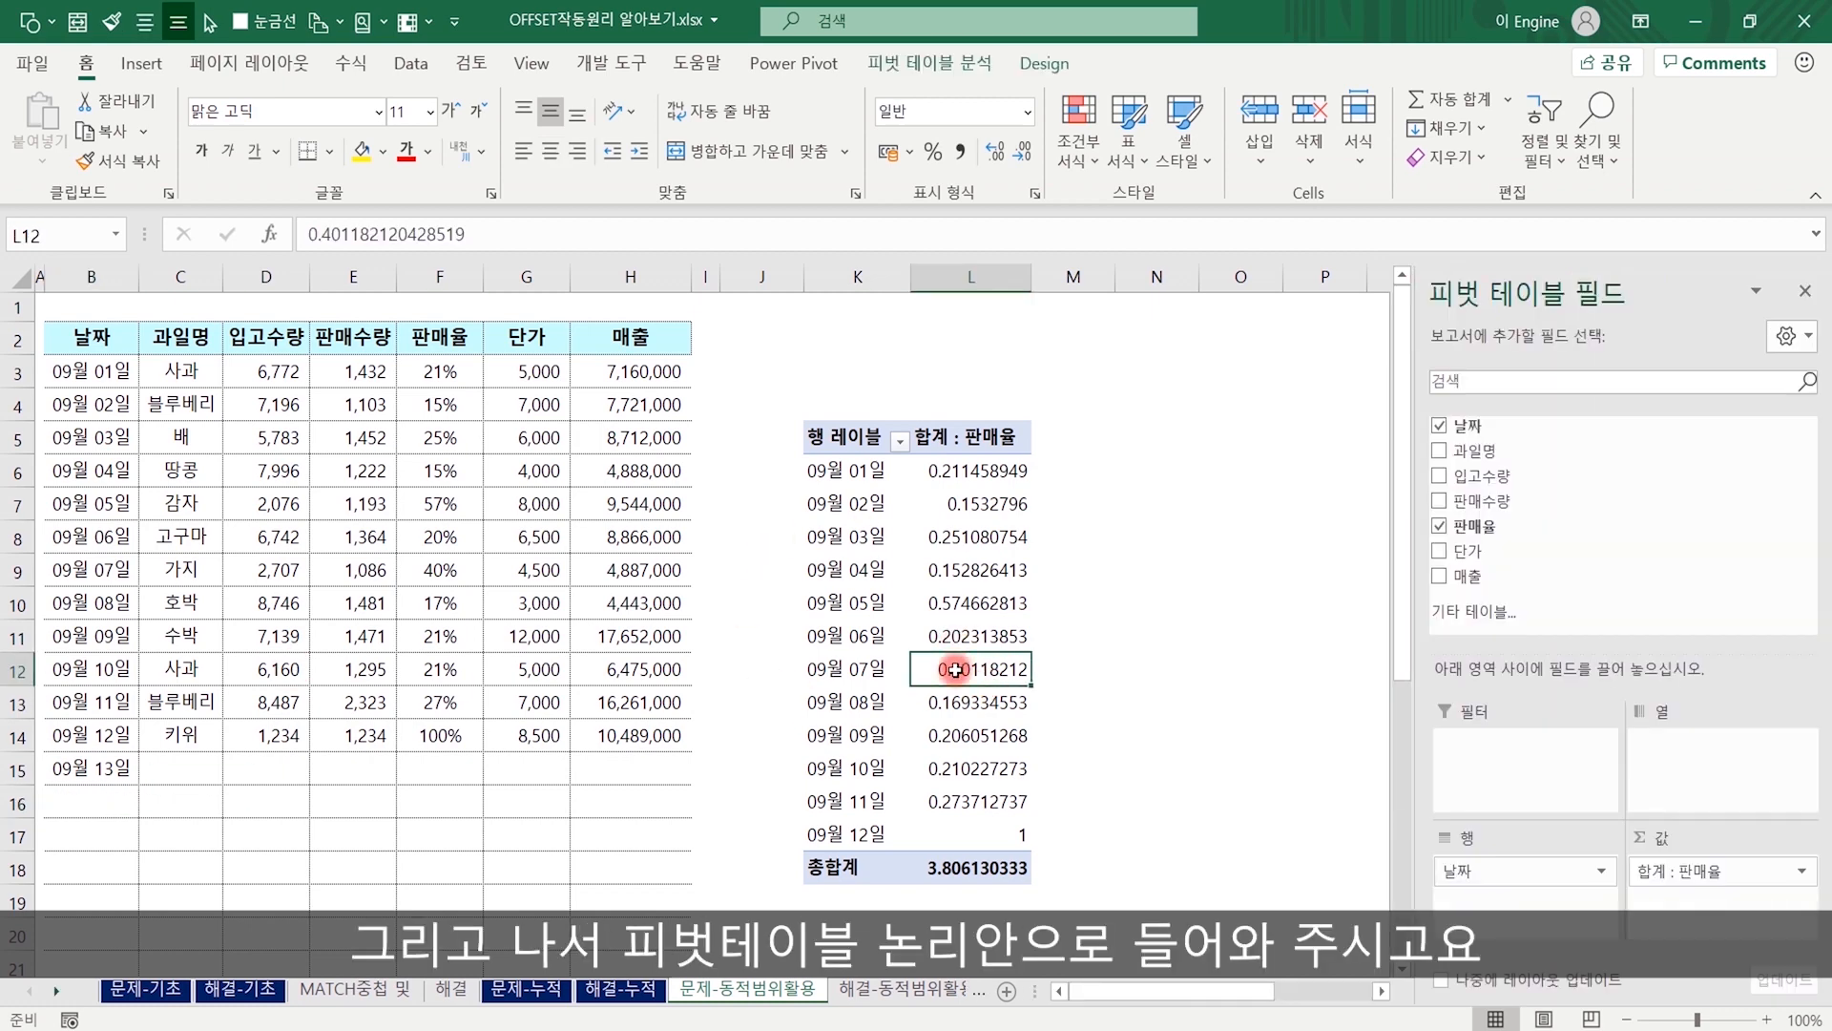
right_click(955, 669)
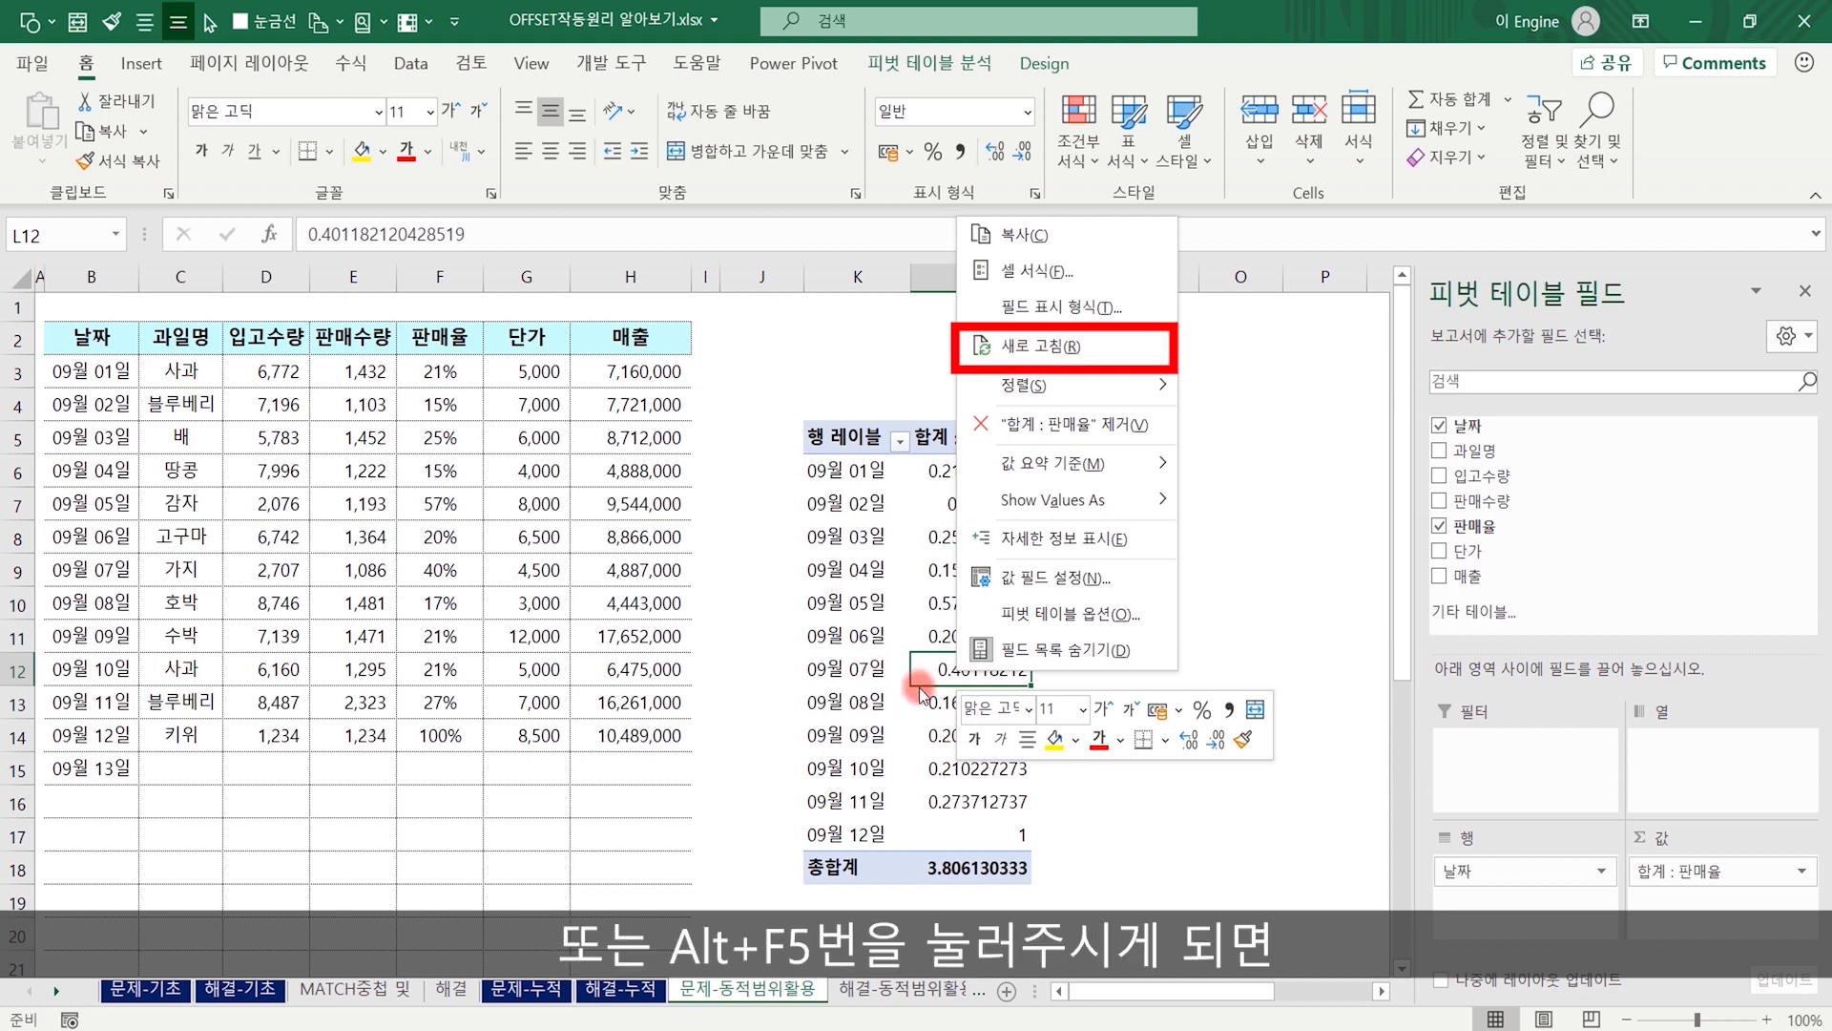
click(939, 671)
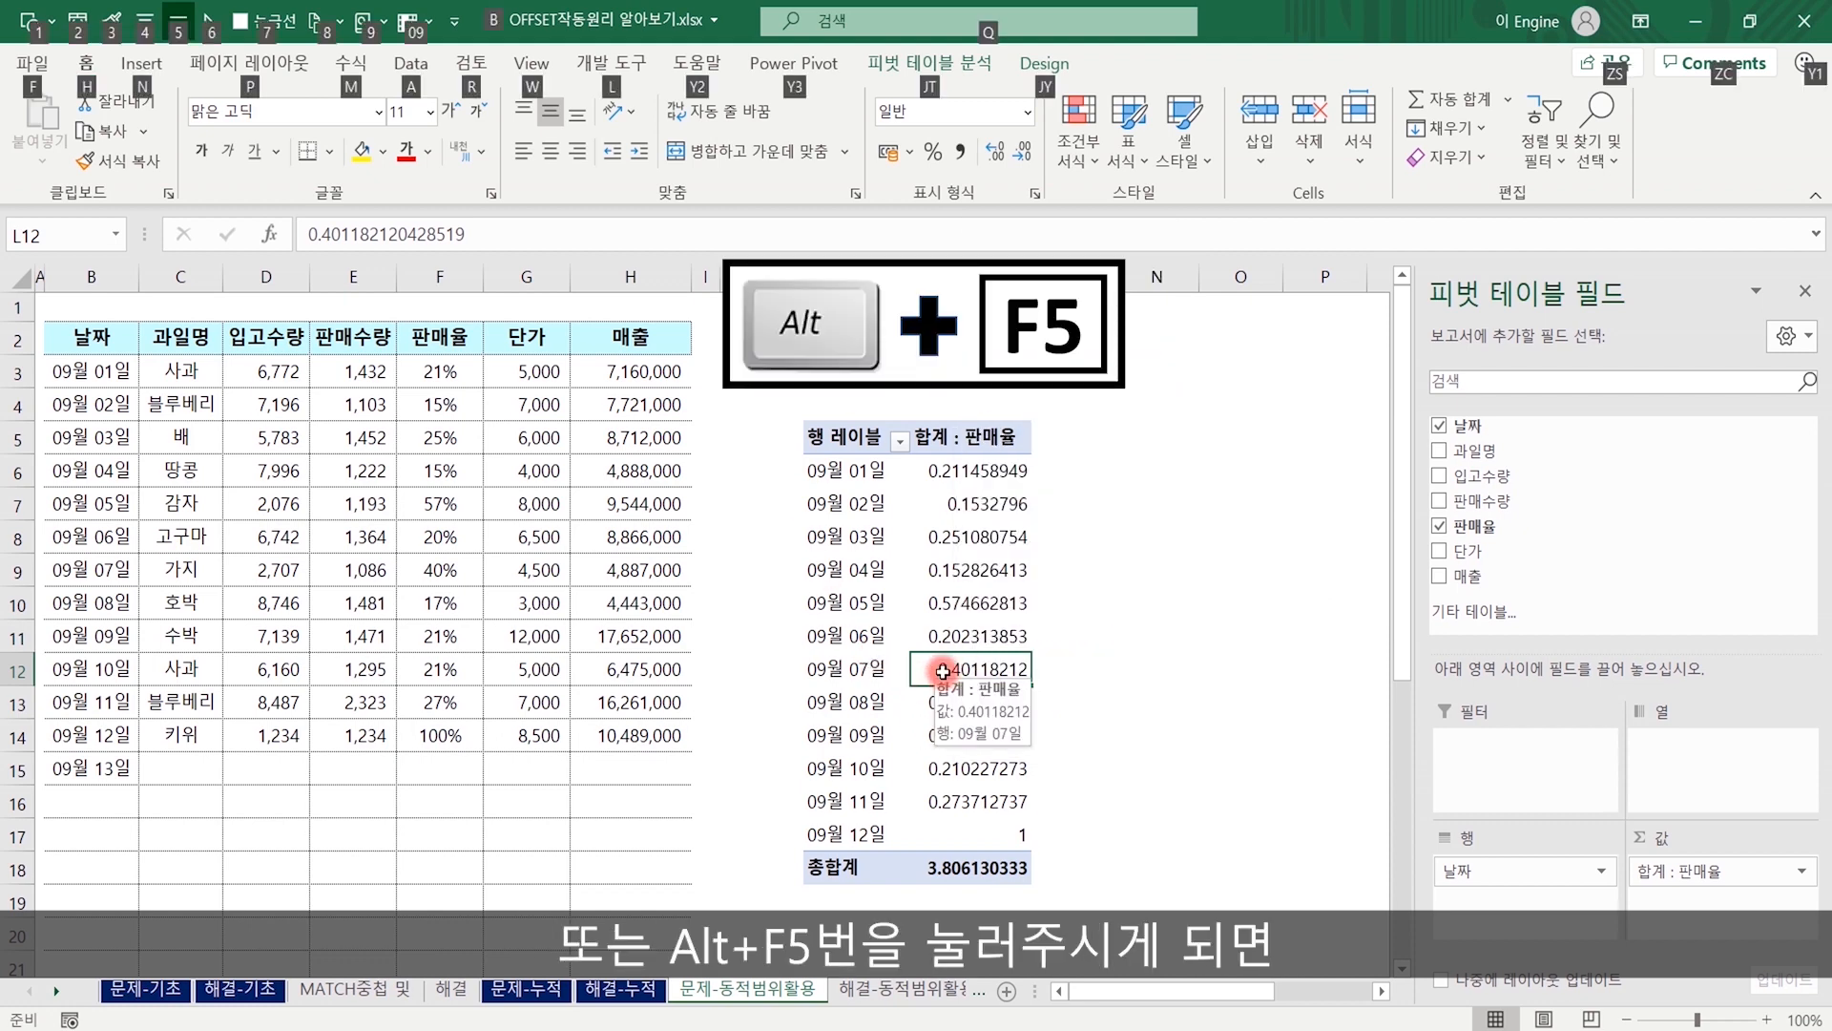
key(alt+F5)
click(846, 869)
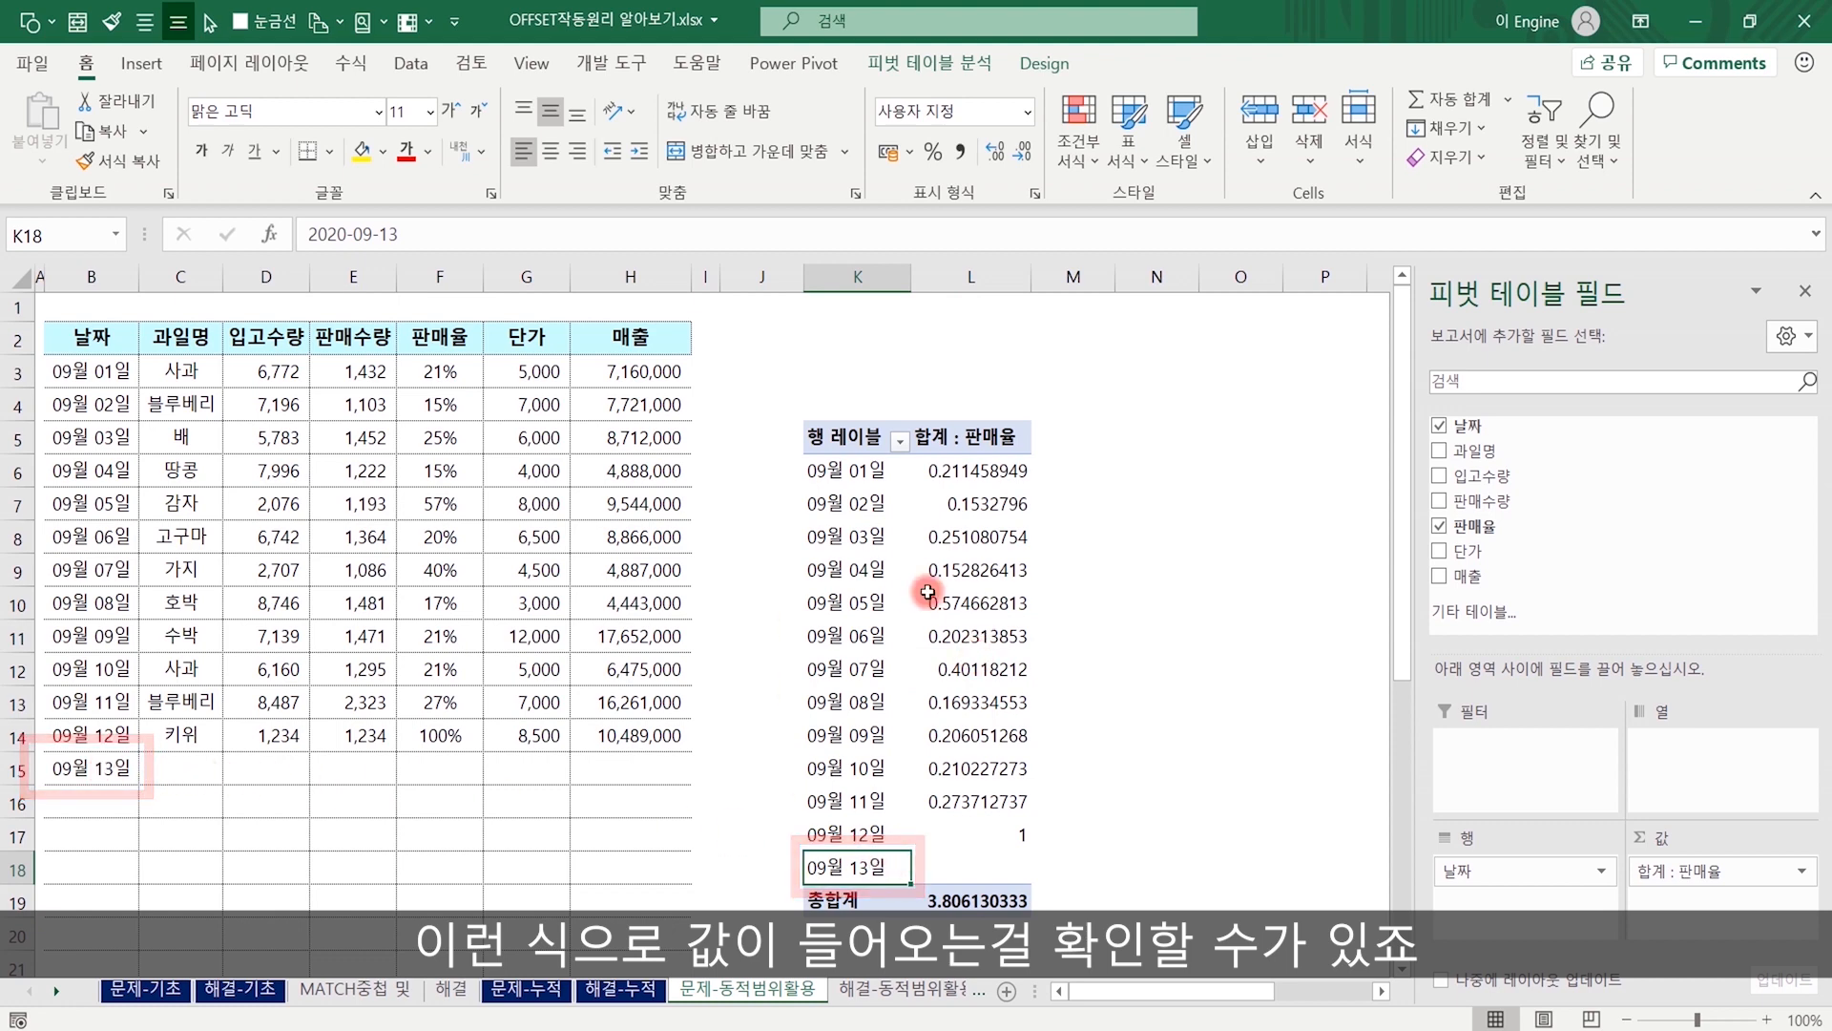
View the Refresh command among the pivot table analysis tools.
click(900, 80)
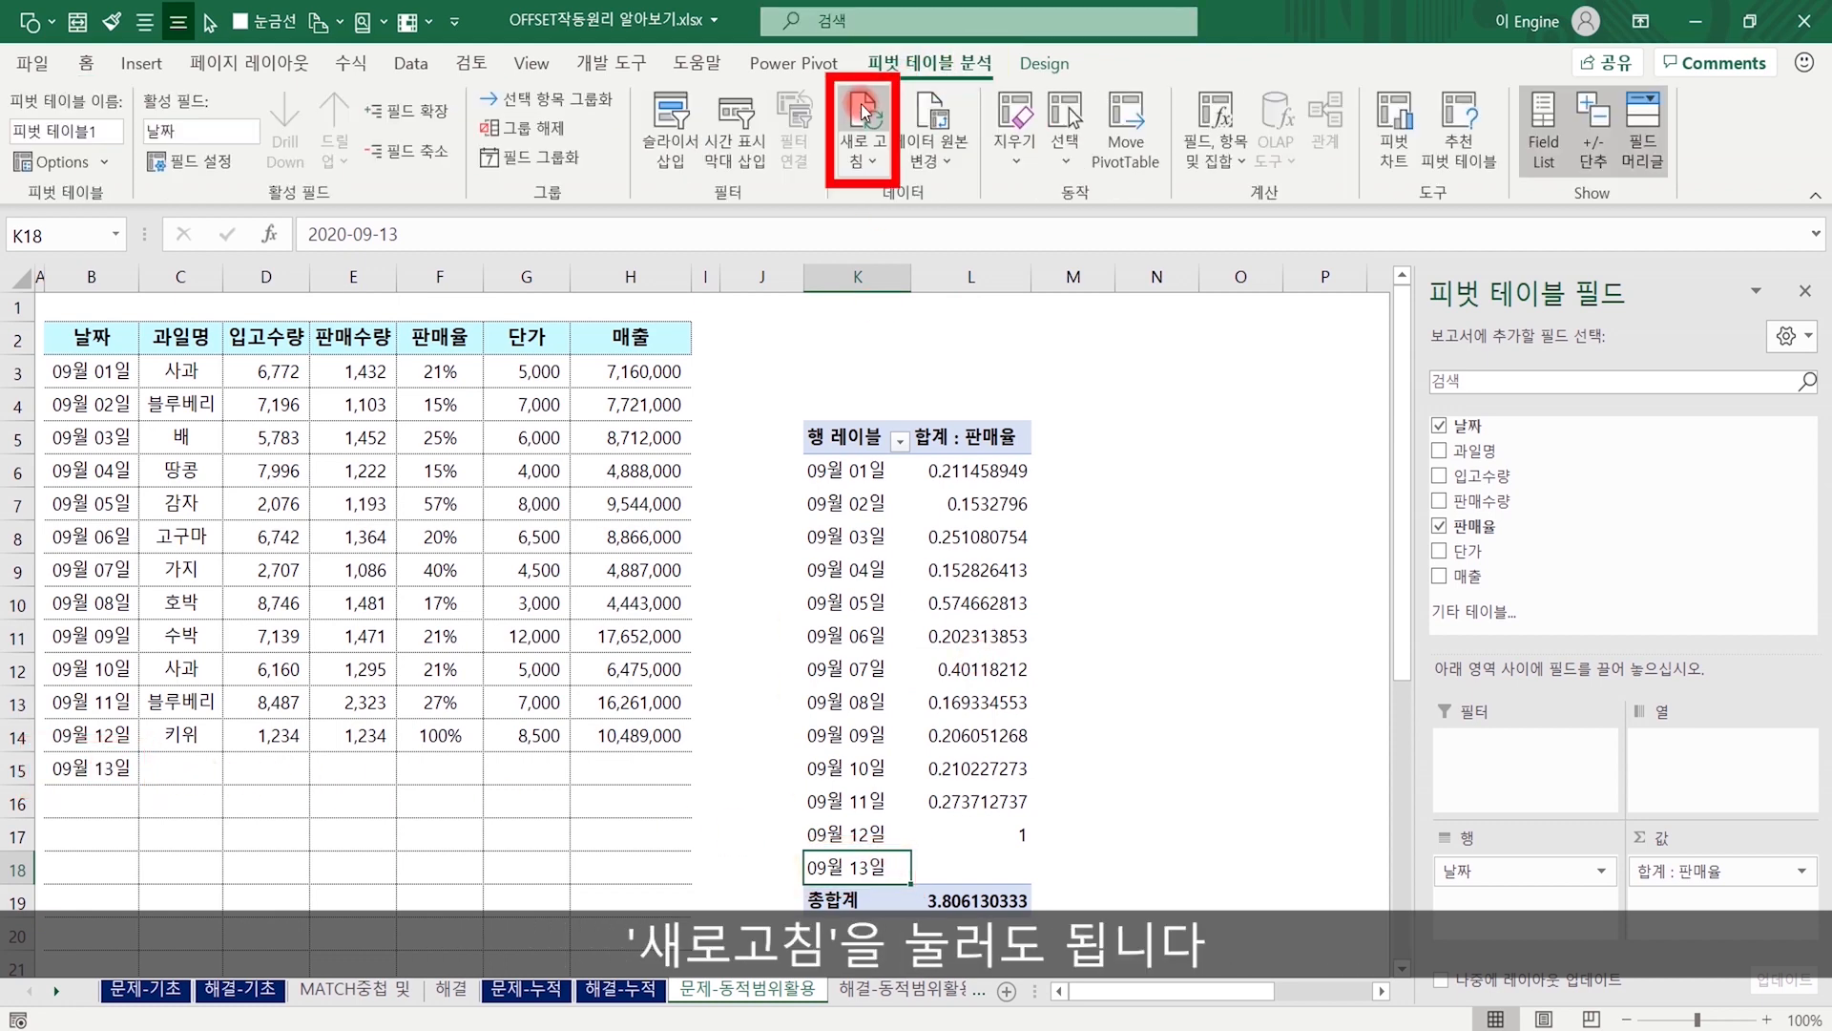
click(987, 733)
click(1007, 624)
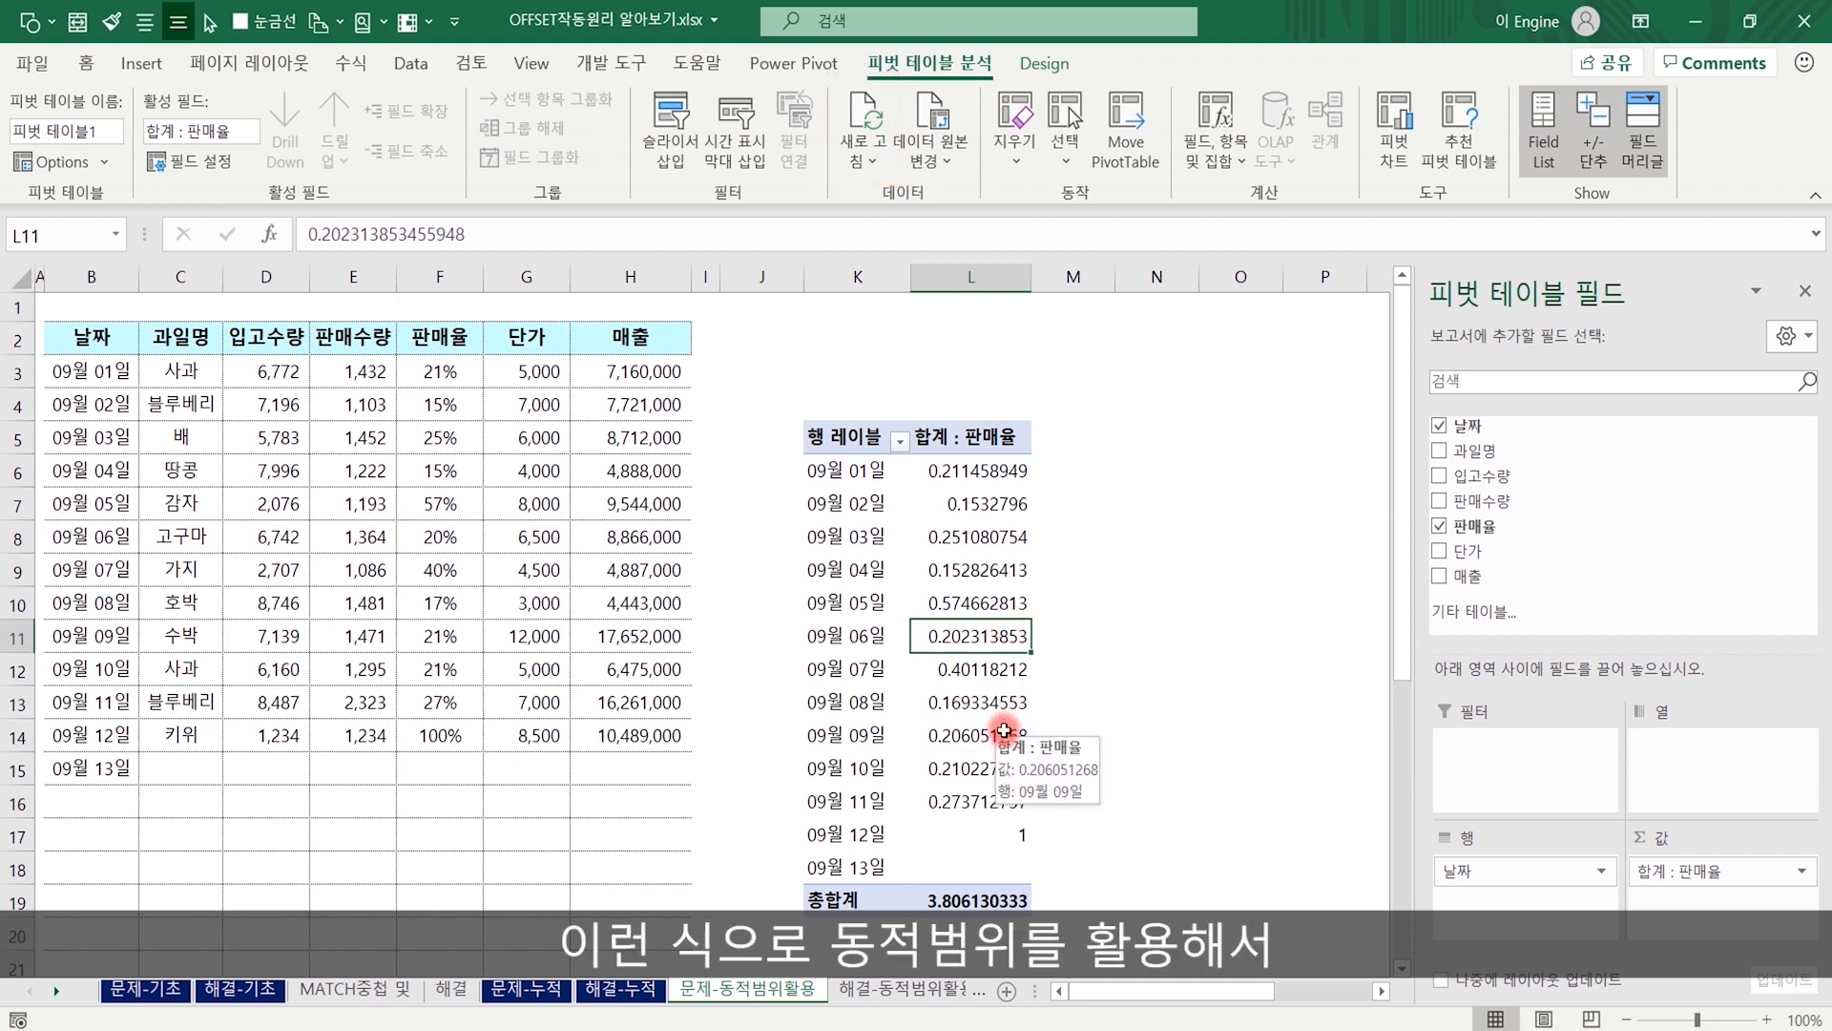